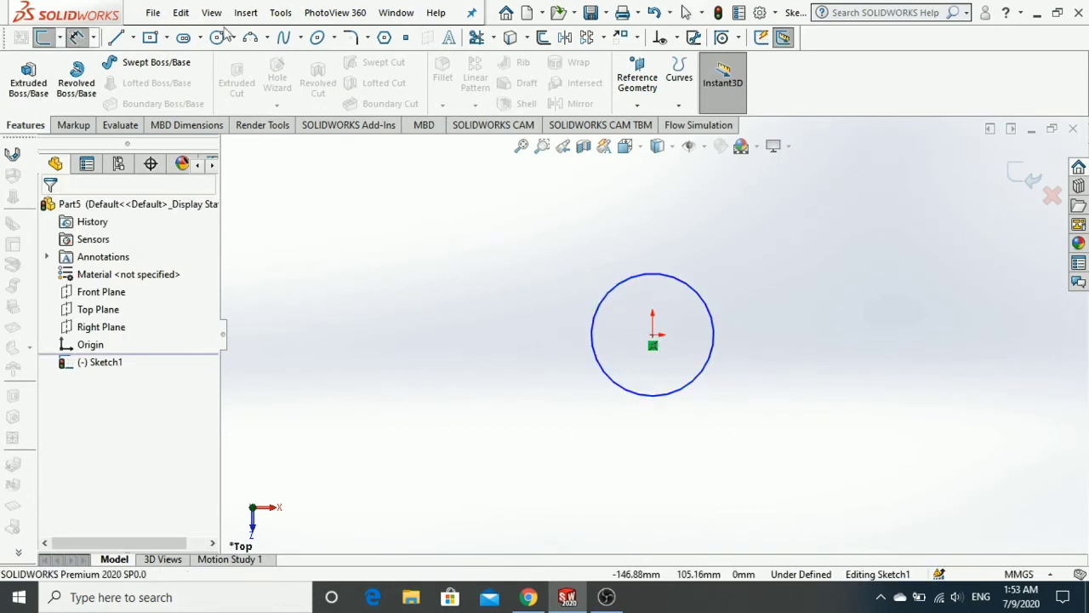
# Step: Draw a center rectangle about 86 by 74 mm around the circle, centred on the origin
pyautogui.click(157, 39)
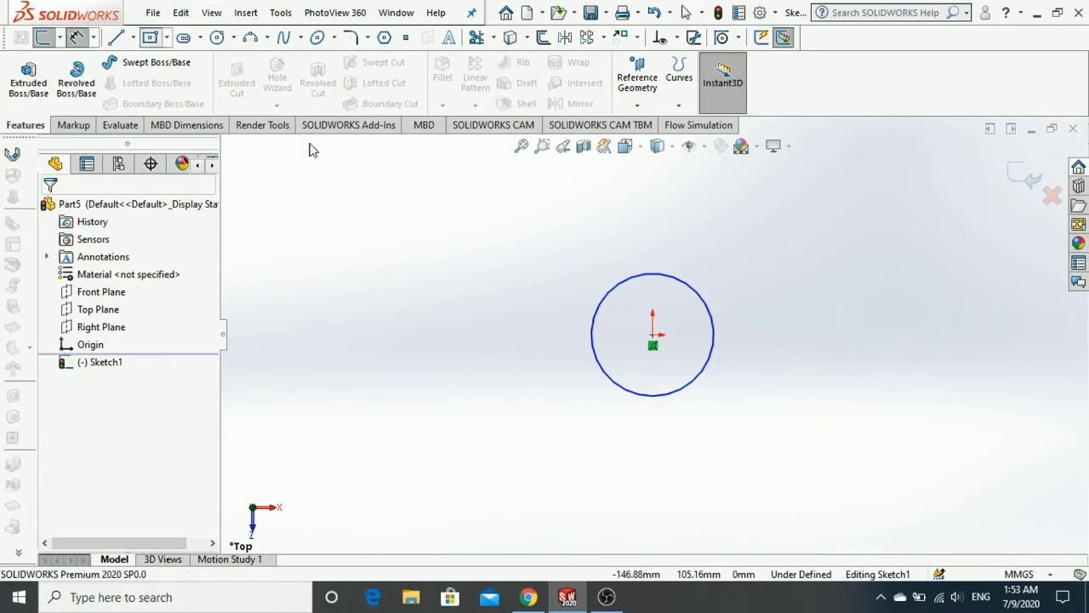
pyautogui.click(652, 335)
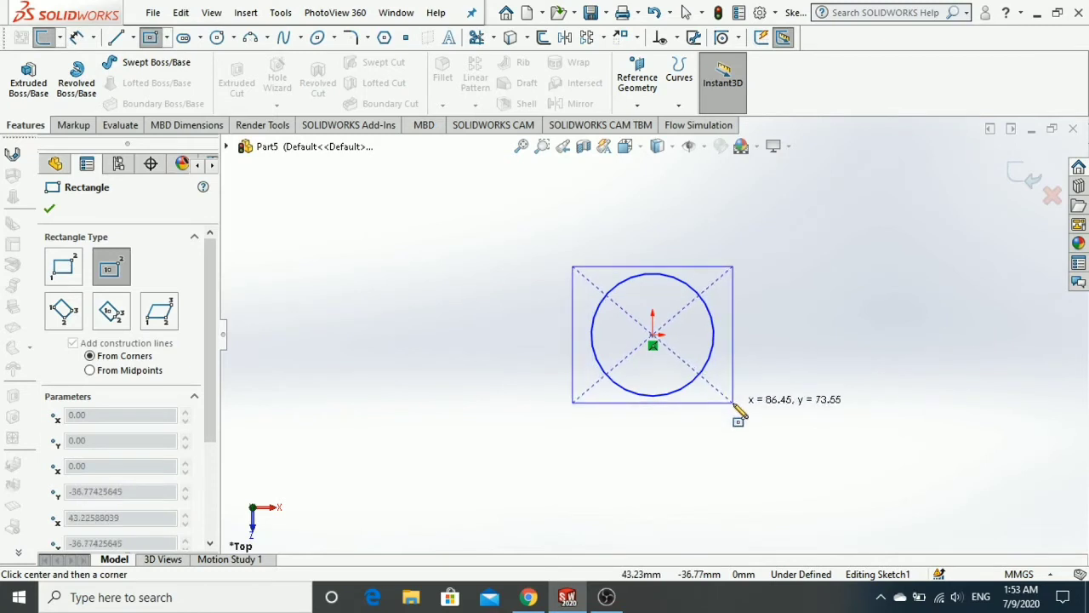
pyautogui.click(732, 402)
pyautogui.press('Escape')
# Step: Dimension the rectangle's width to 120 mm
pyautogui.click(78, 39)
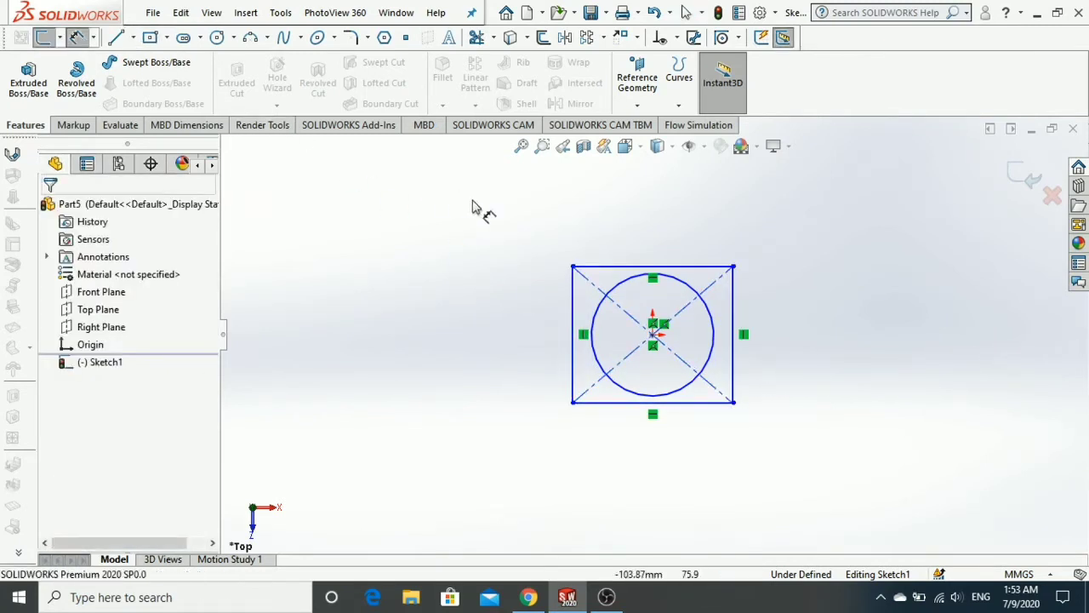
pyautogui.click(621, 266)
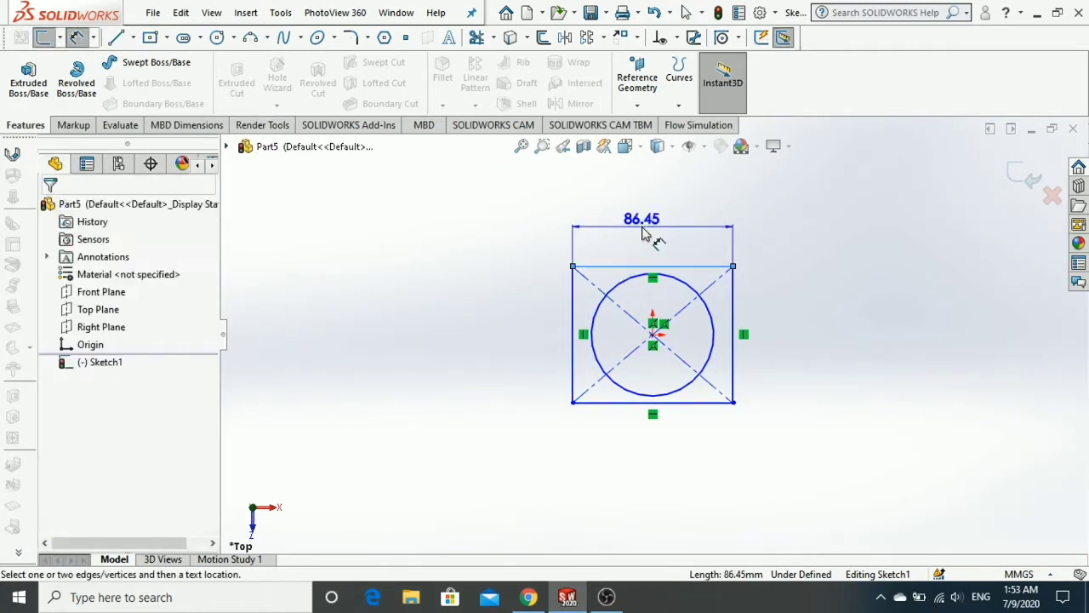
pyautogui.click(650, 237)
pyautogui.write('120')
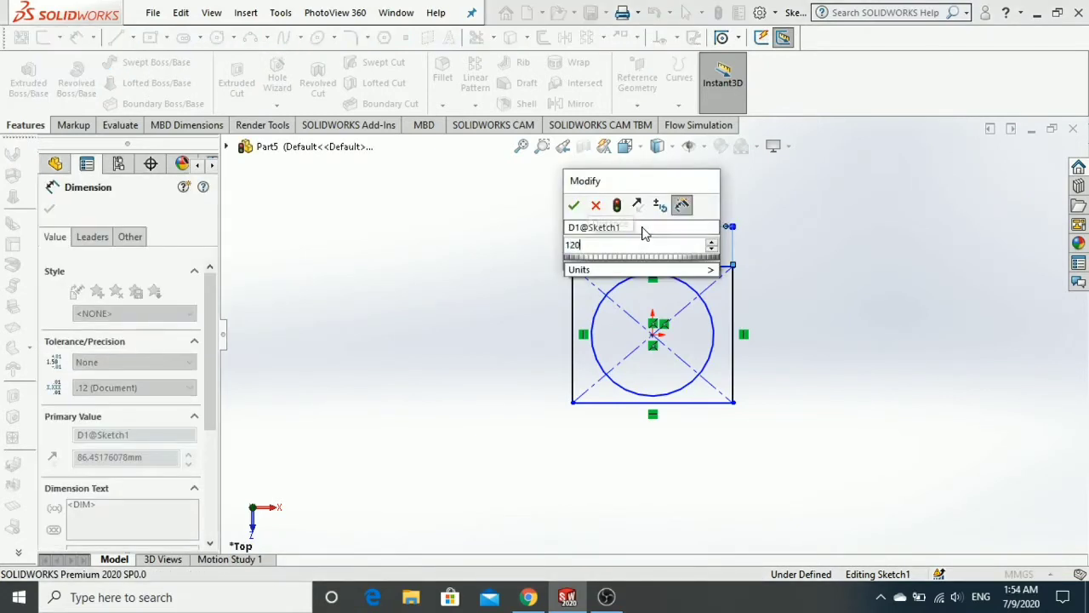
pyautogui.press('Return')
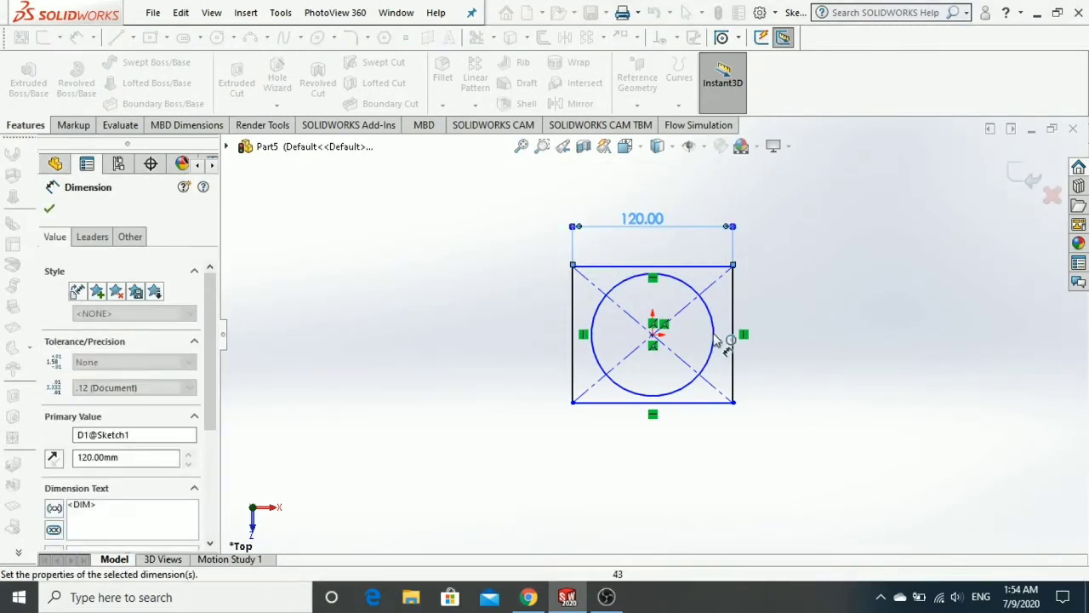
# Step: Dimension the circle's diameter to 100 mm
pyautogui.click(717, 344)
pyautogui.click(773, 331)
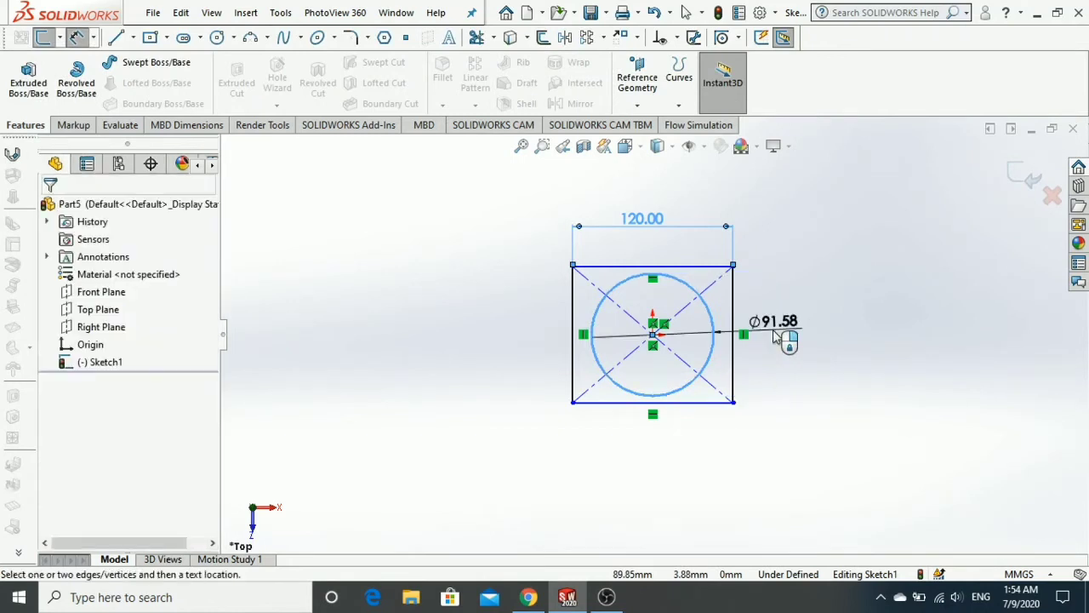
pyautogui.write('100')
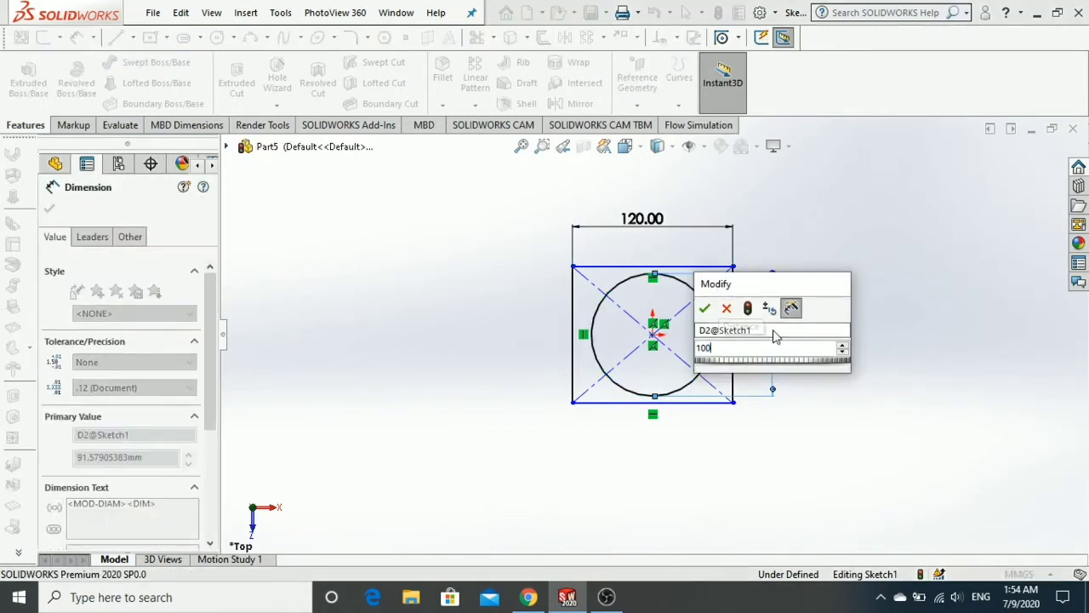
pyautogui.press('Return')
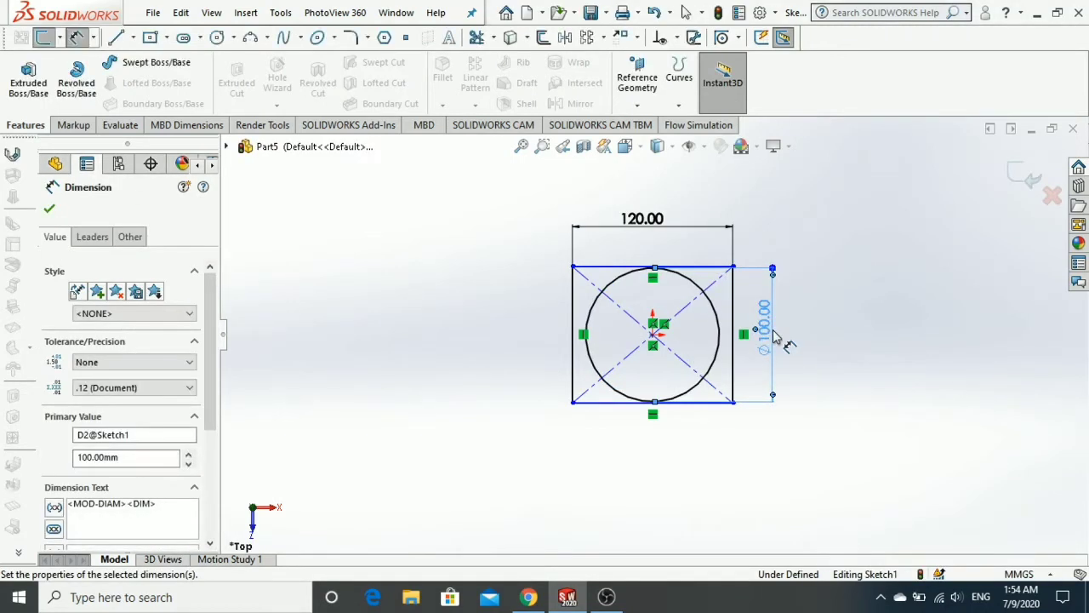
# Step: Dimension the rectangle's height to 120 mm and exit the sketch
pyautogui.click(735, 351)
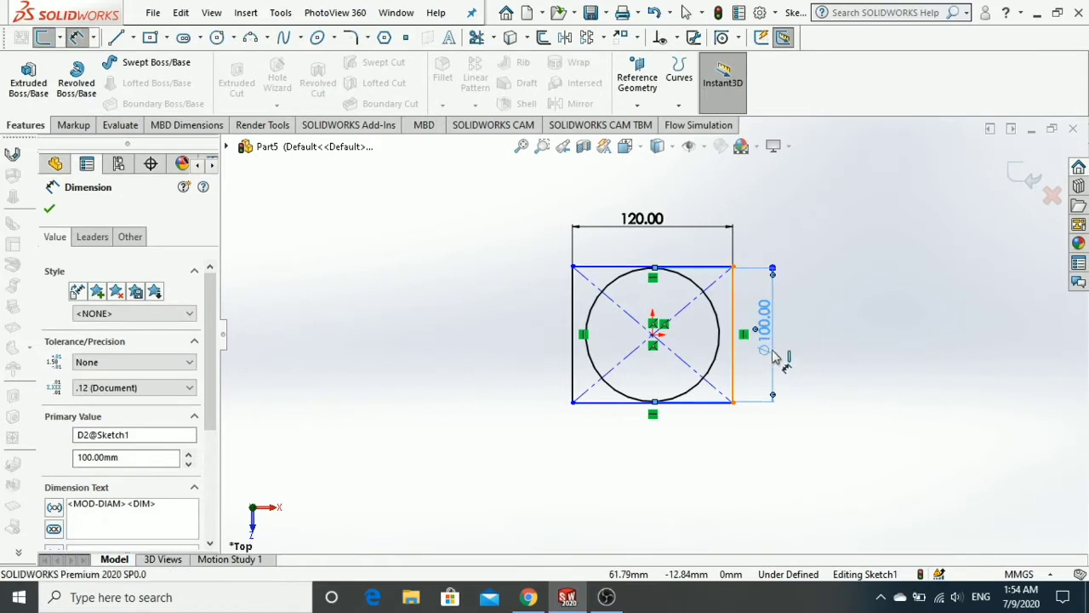
pyautogui.click(802, 339)
pyautogui.click(804, 344)
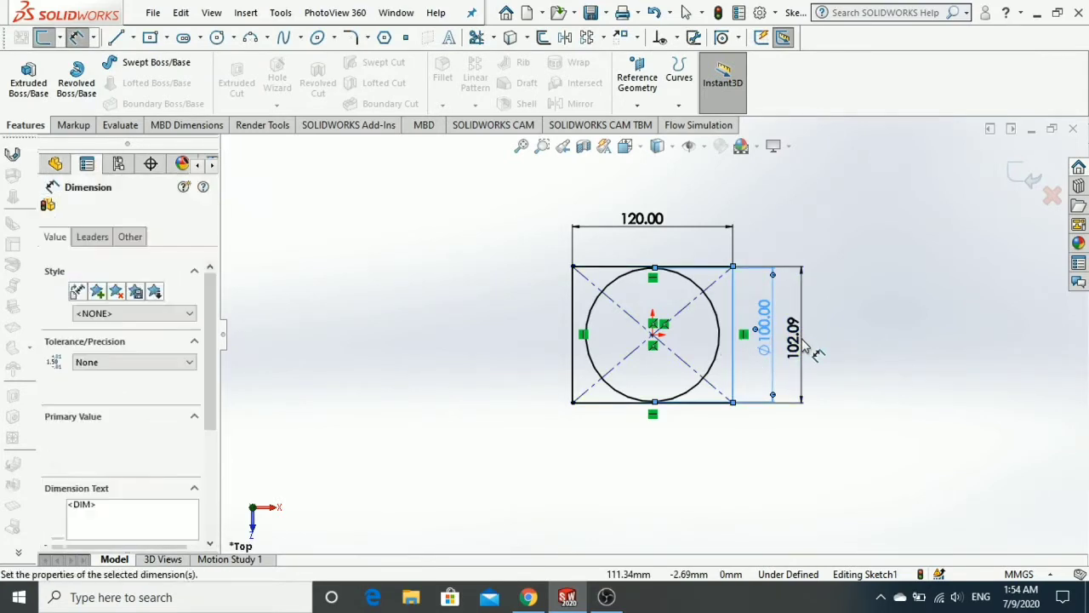
pyautogui.write('120')
pyautogui.press('Return')
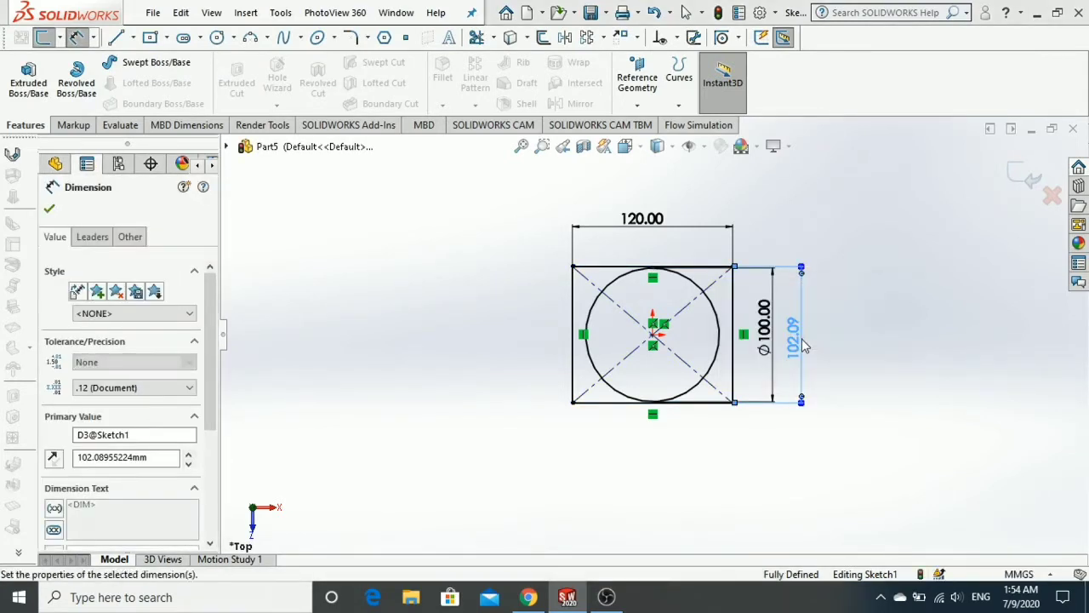
pyautogui.press('Escape')
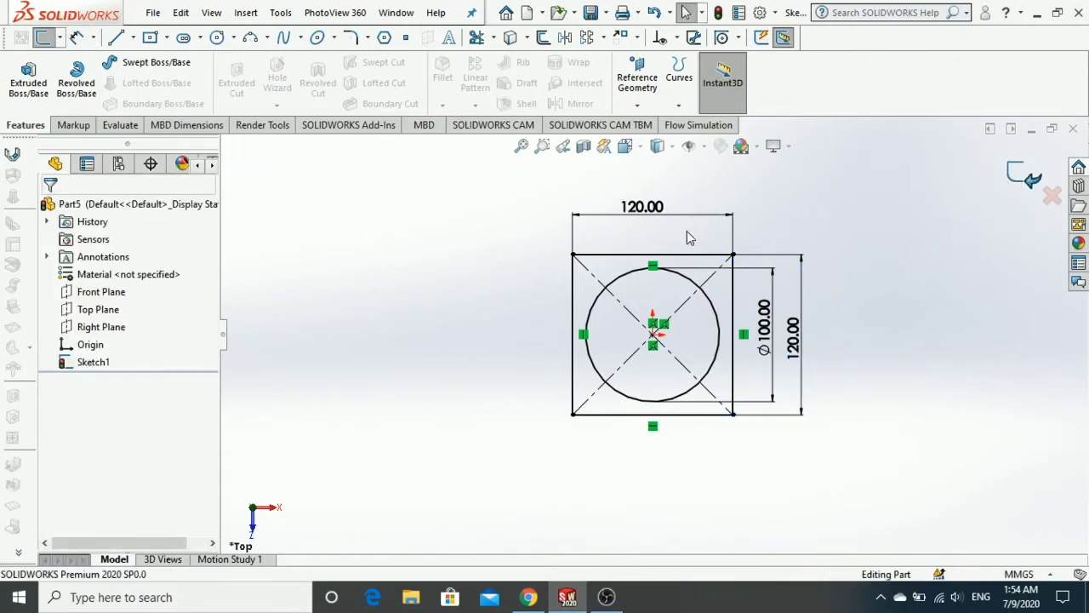
pyautogui.doubleClick(687, 232)
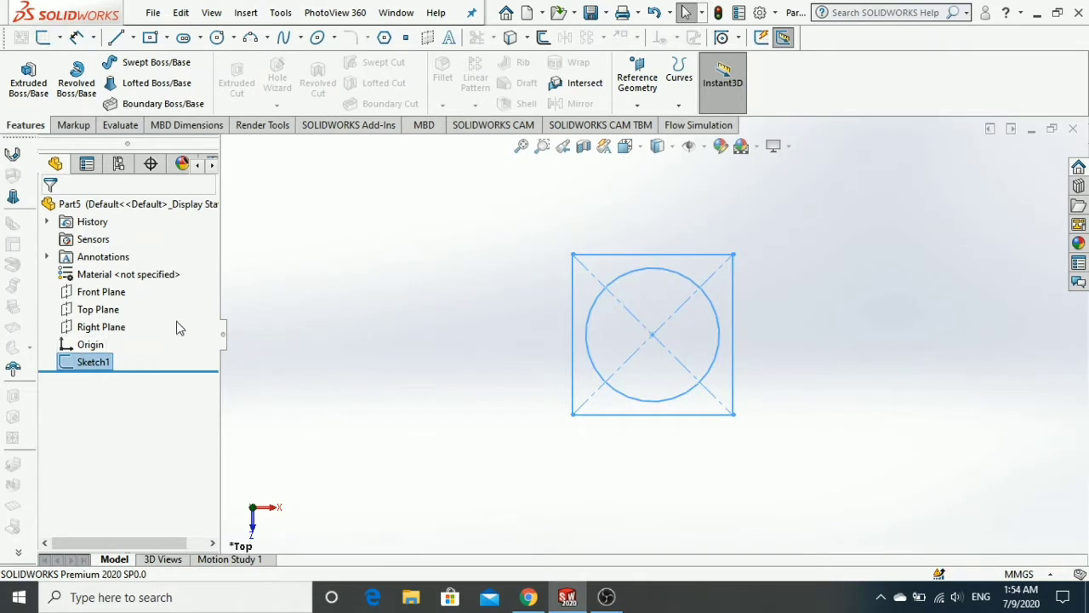
# Step: Reopen the sketch and choose the circle and all four rectangle sides for a linear sketch pattern along the X-axis
pyautogui.click(86, 362)
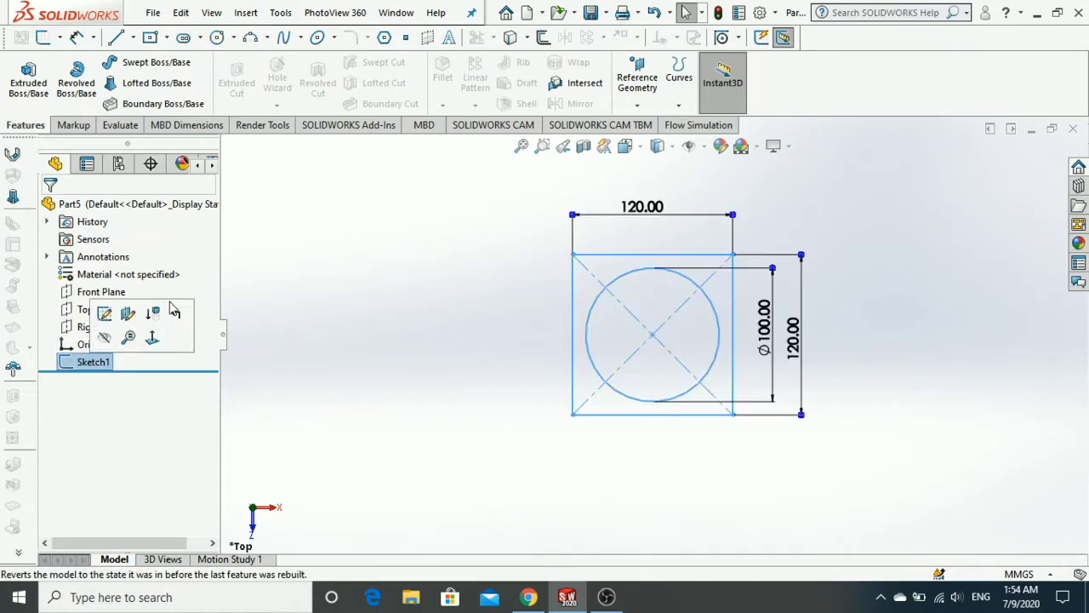
pyautogui.click(104, 313)
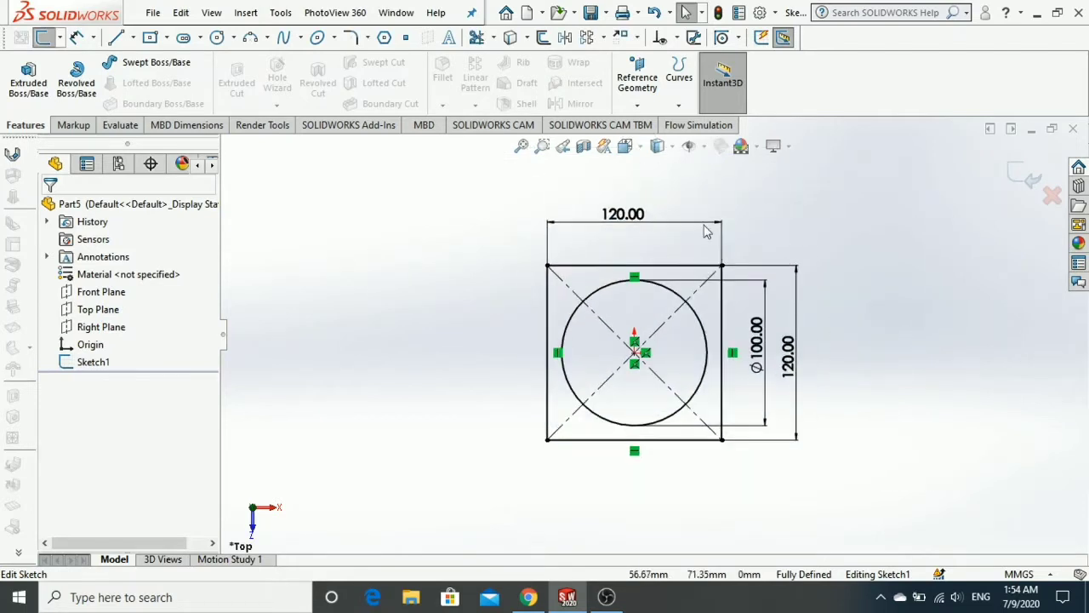
pyautogui.click(587, 39)
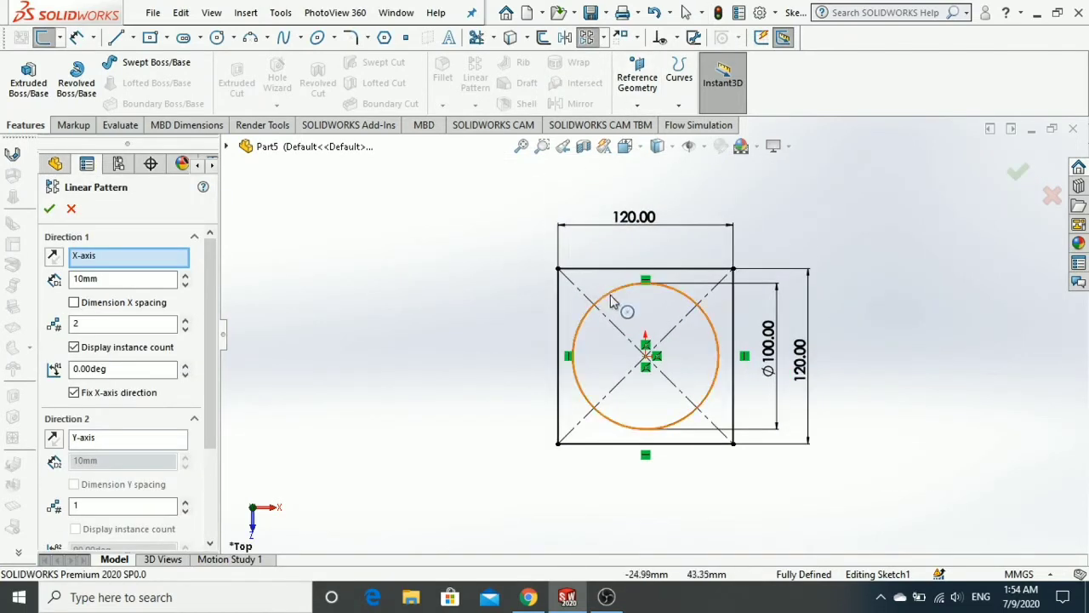
pyautogui.click(611, 300)
pyautogui.click(610, 269)
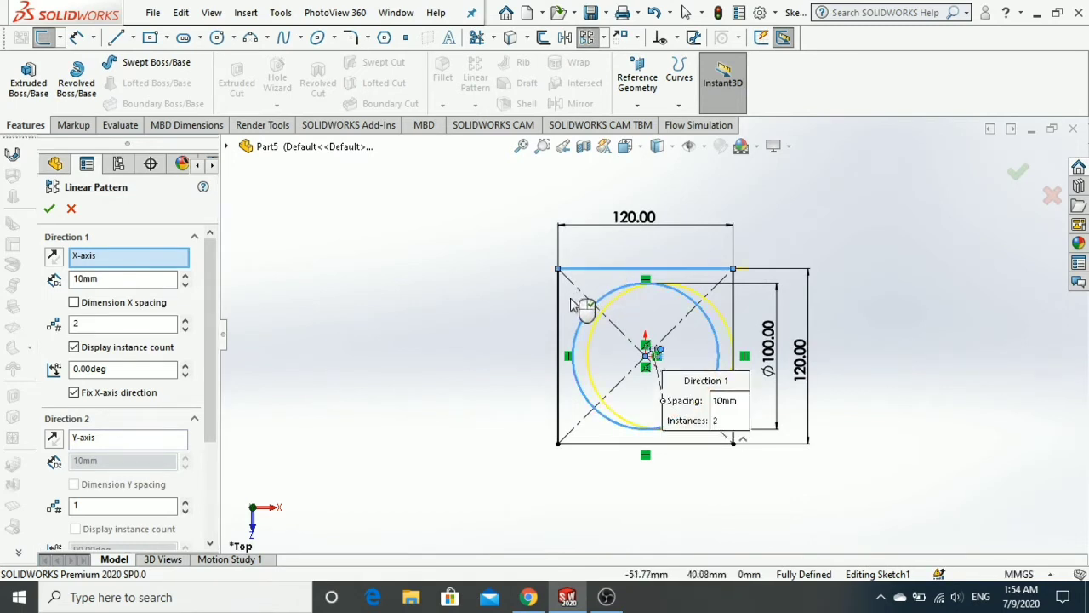
pyautogui.click(559, 312)
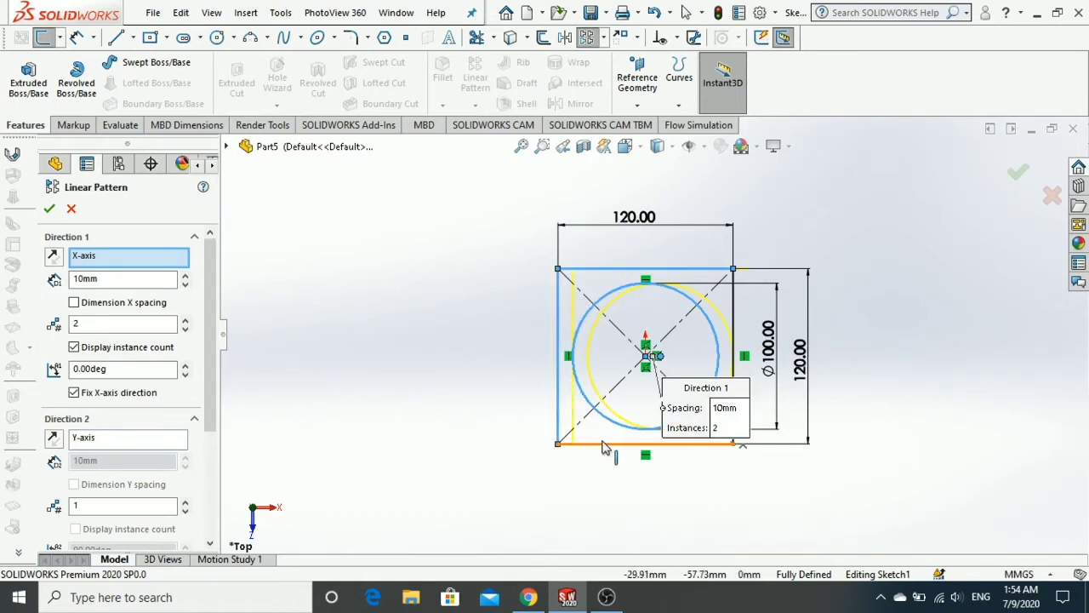
pyautogui.click(603, 444)
pyautogui.click(734, 318)
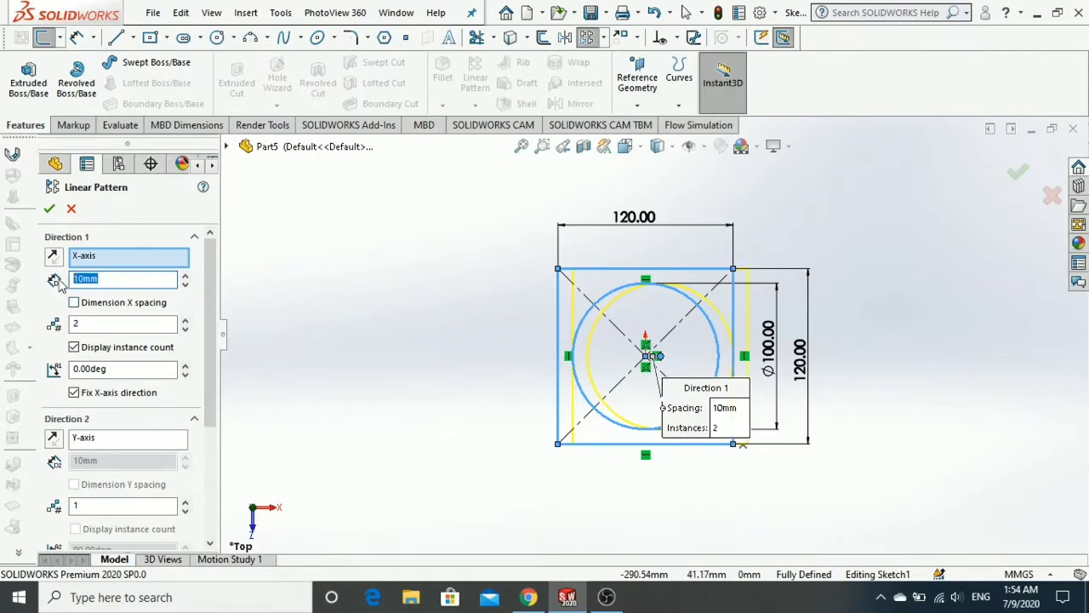
# Step: Set the linear sketch pattern's spacing along the X-axis to 180 mm
pyautogui.press('Return')
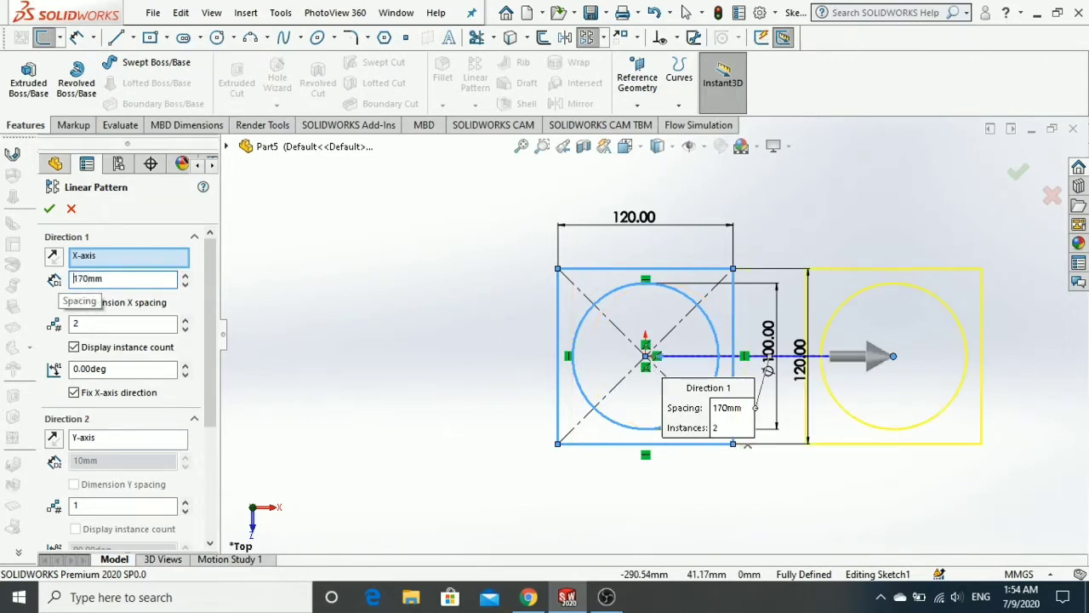
pyautogui.press('z')
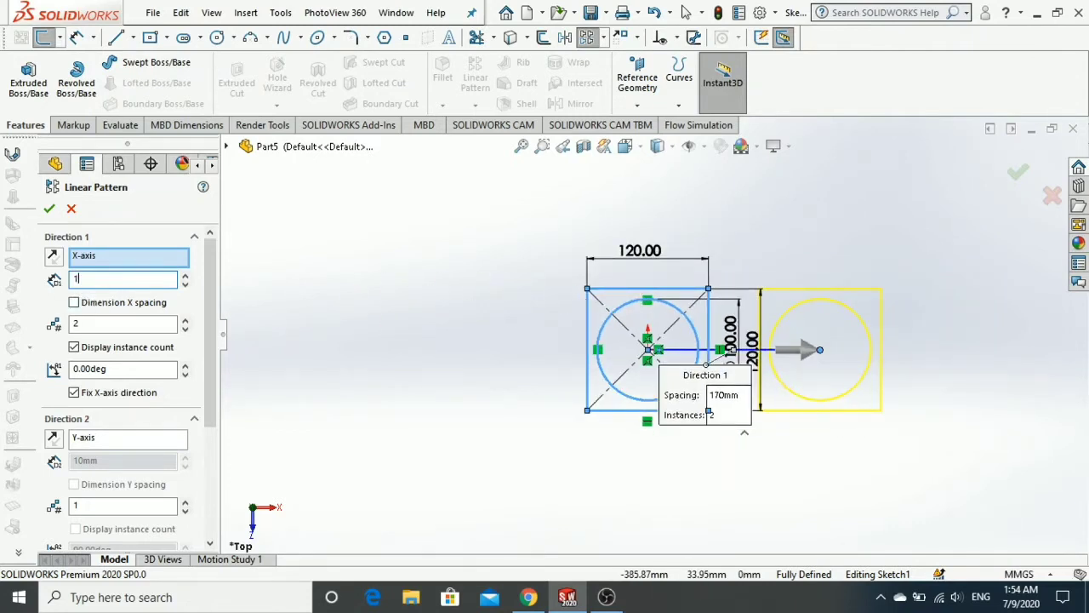
pyautogui.write('180')
pyautogui.press('Return')
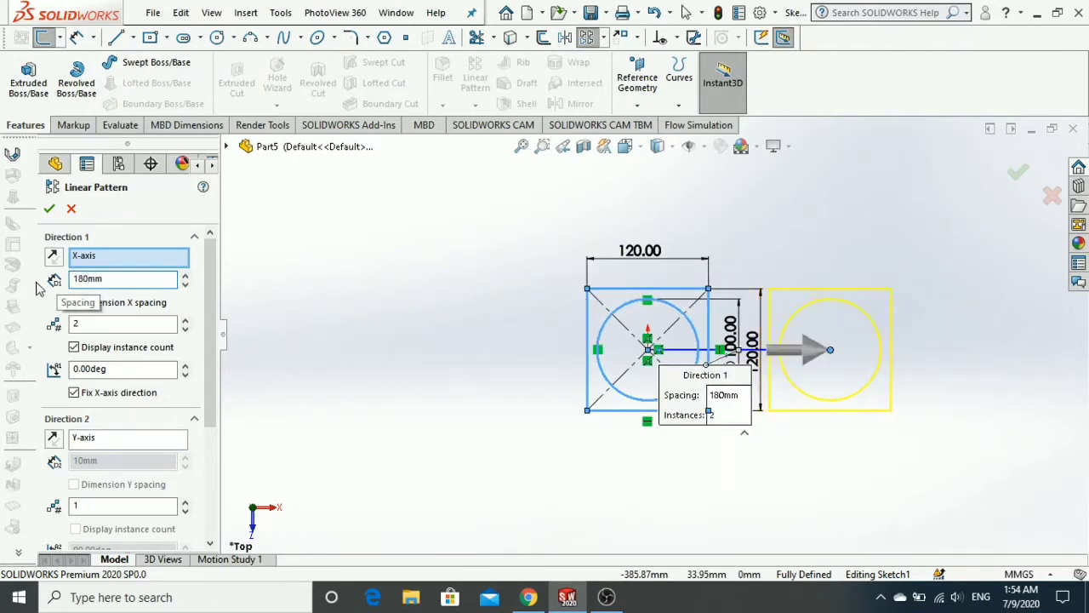
# Step: Set the pattern to 4 instances along the X-axis and accept it
pyautogui.press('z')
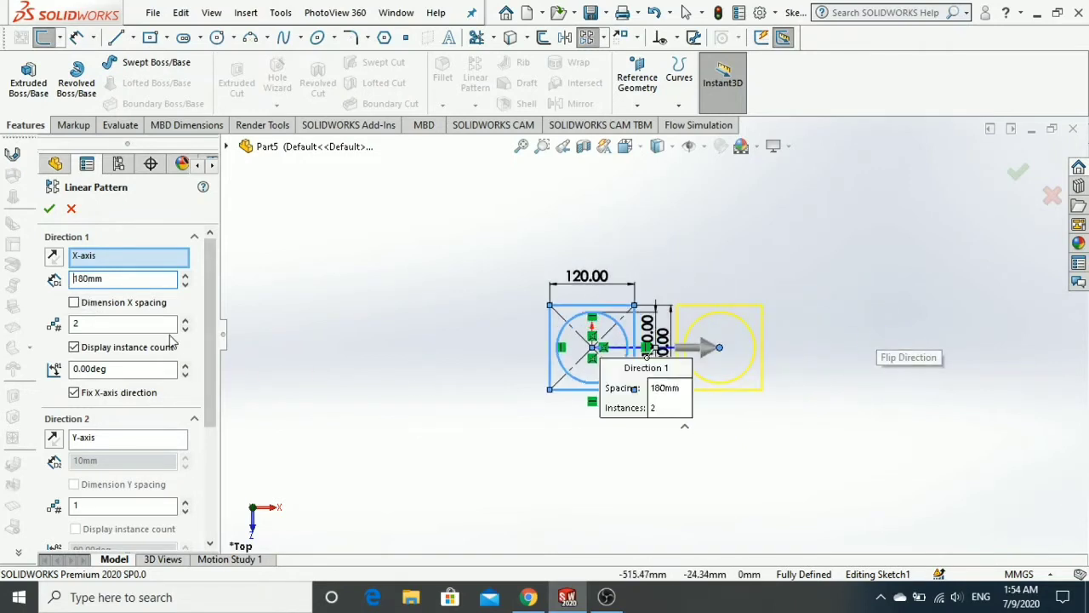
pyautogui.click(186, 322)
pyautogui.click(185, 321)
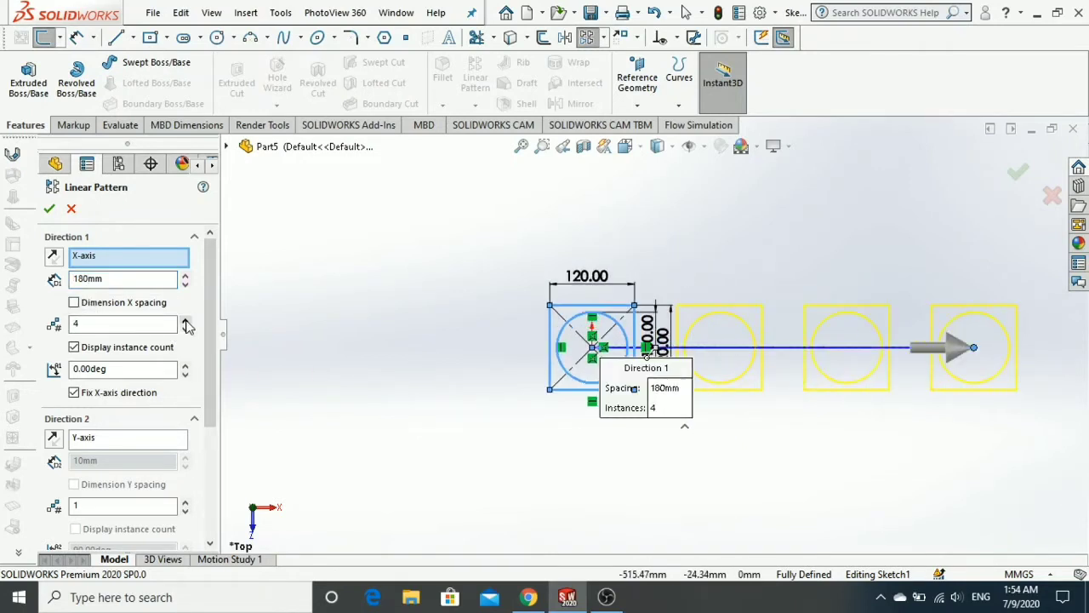
pyautogui.press('z')
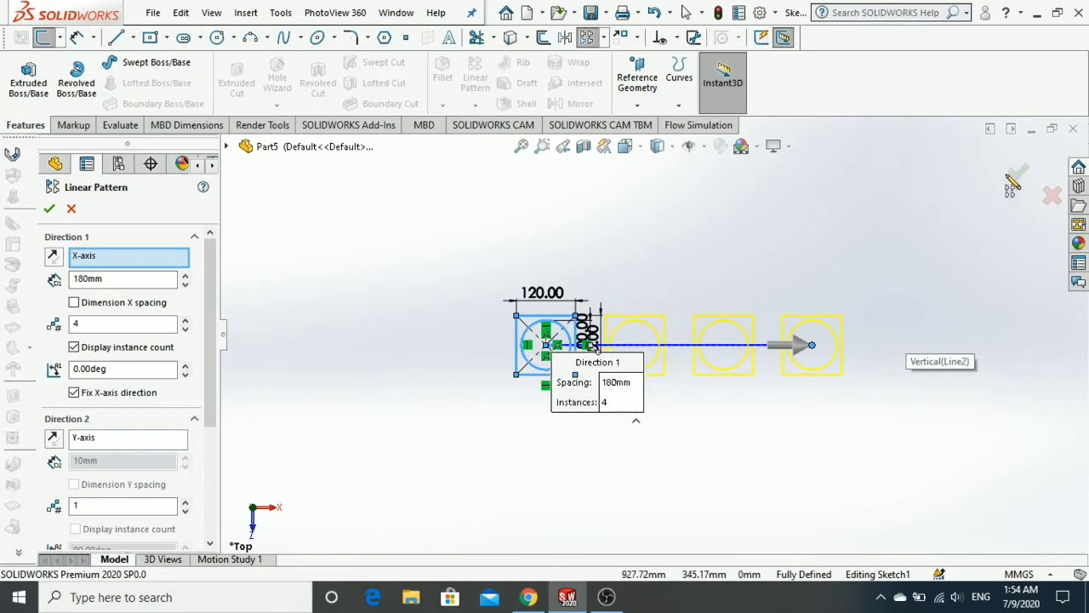
pyautogui.click(1017, 177)
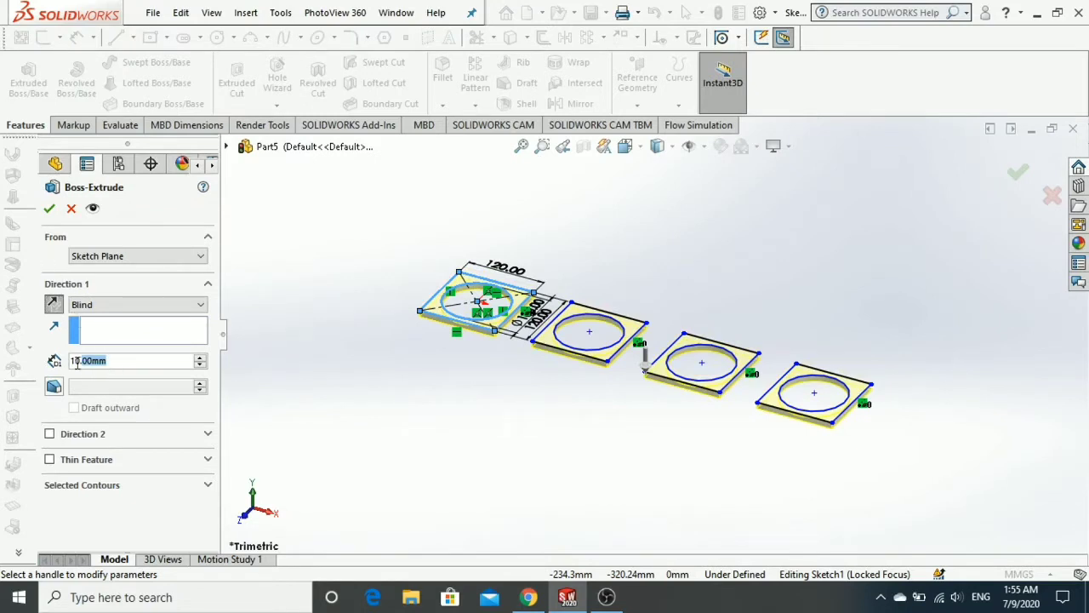
# Step: Extrude the four patterned square profiles with circular holes 15 mm downward as a blind boss
pyautogui.write('15')
pyautogui.press('Return')
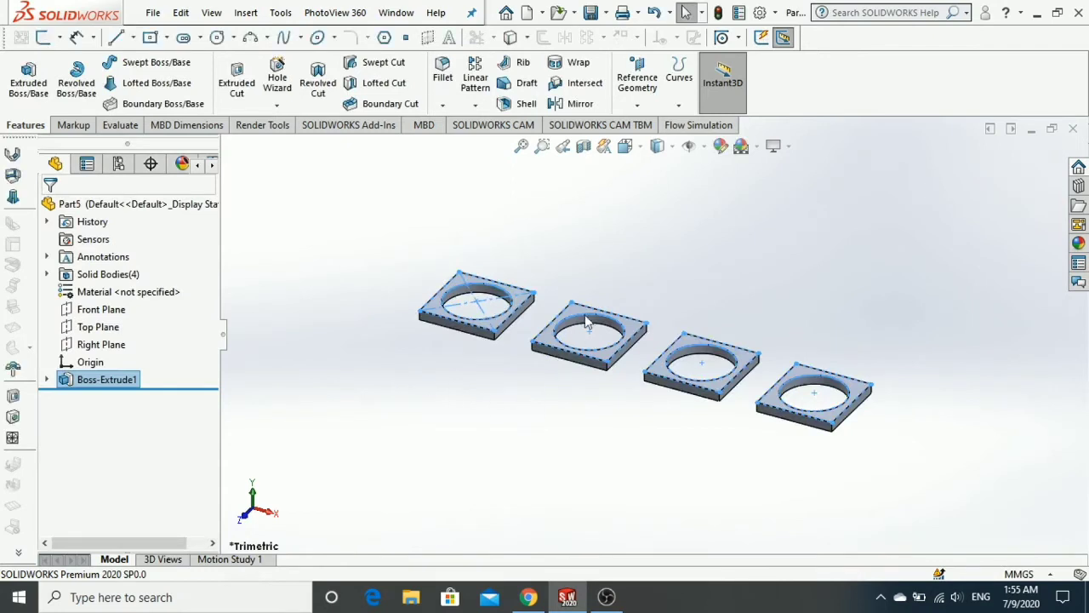
pyautogui.click(807, 329)
# Step: Create a reference plane offset 350 mm from the Front Plane, with the offset direction flipped
pyautogui.scroll(2, 800, 327)
pyautogui.scroll(2, 788, 323)
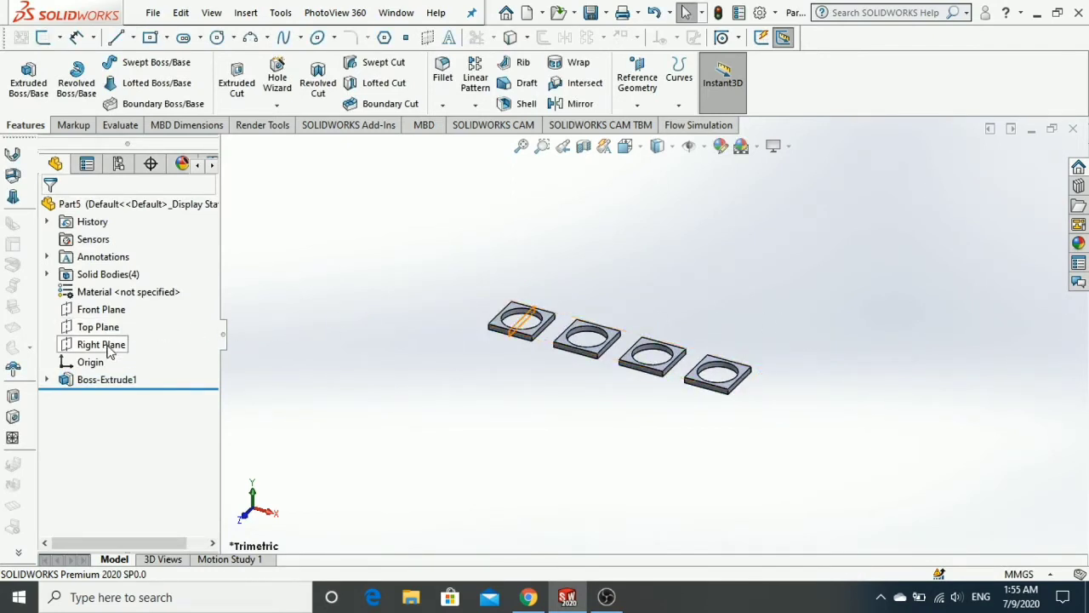
pyautogui.click(101, 310)
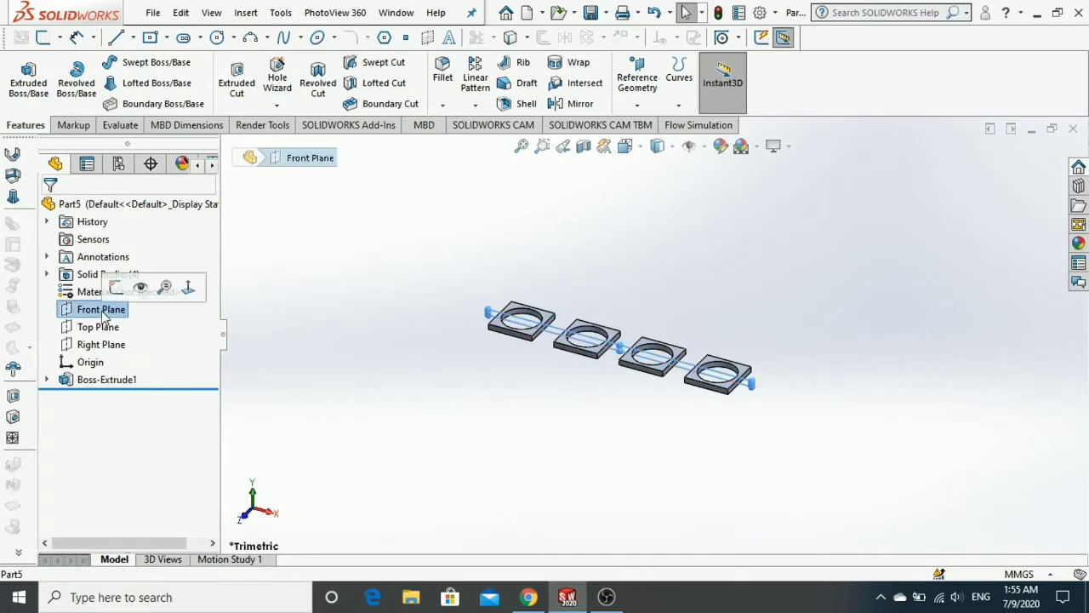
pyautogui.click(637, 105)
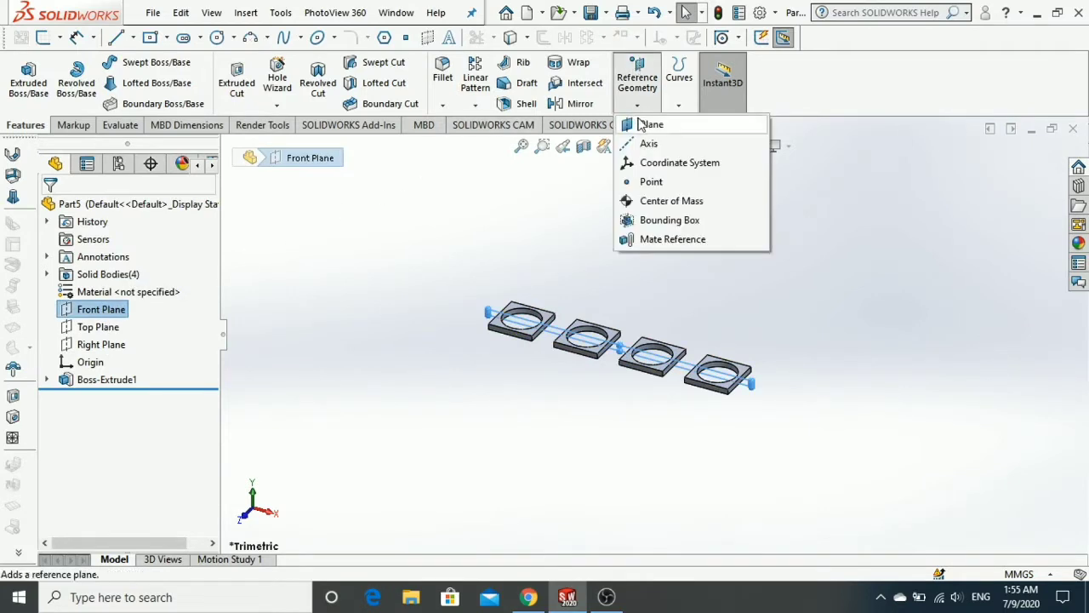
pyautogui.click(648, 125)
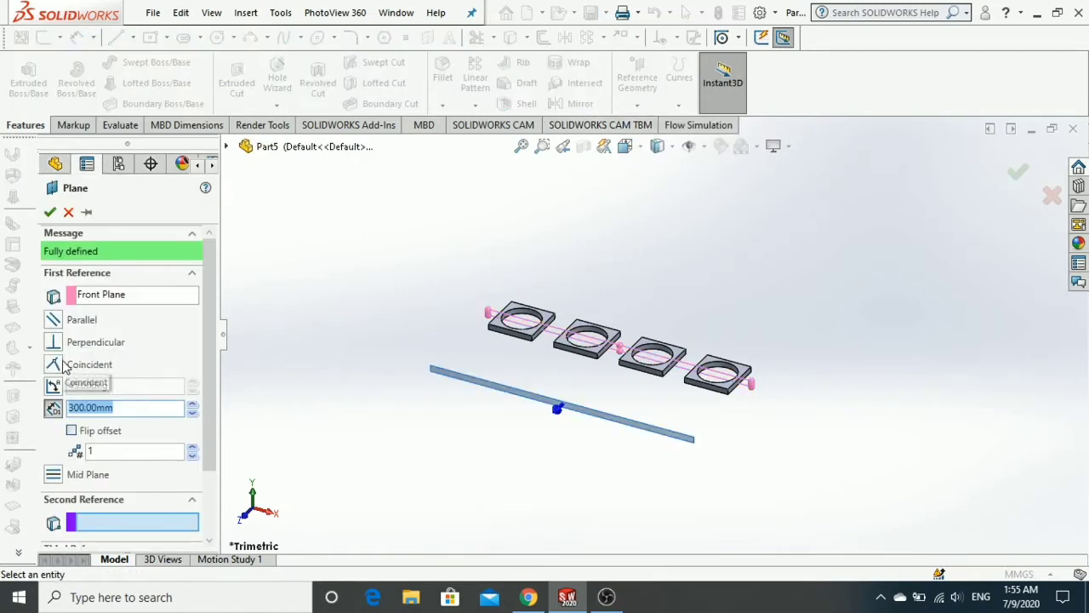
pyautogui.click(73, 432)
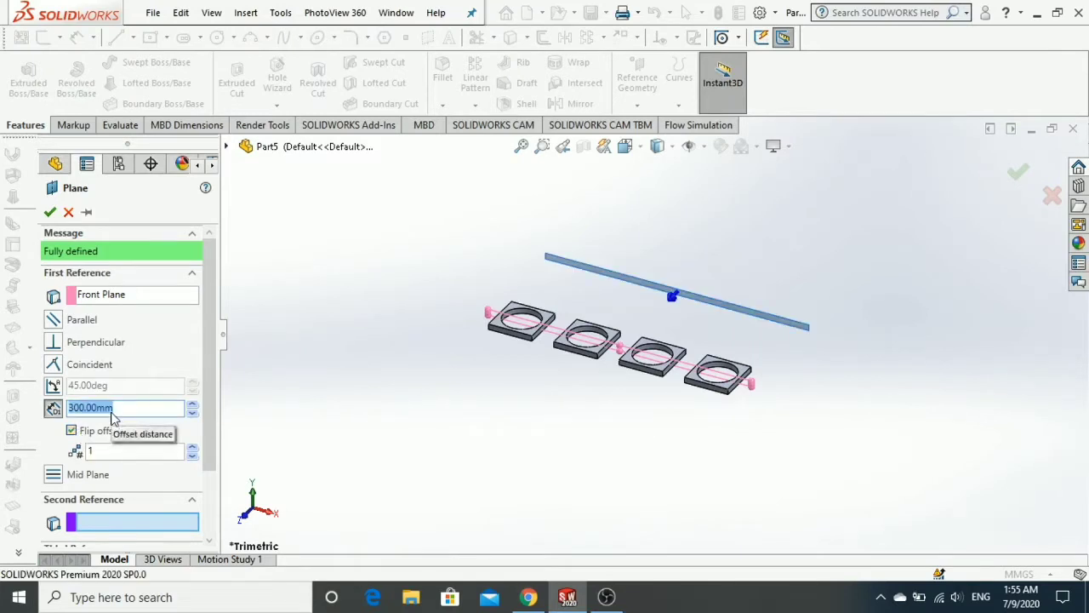
pyautogui.write('350')
pyautogui.press('Return')
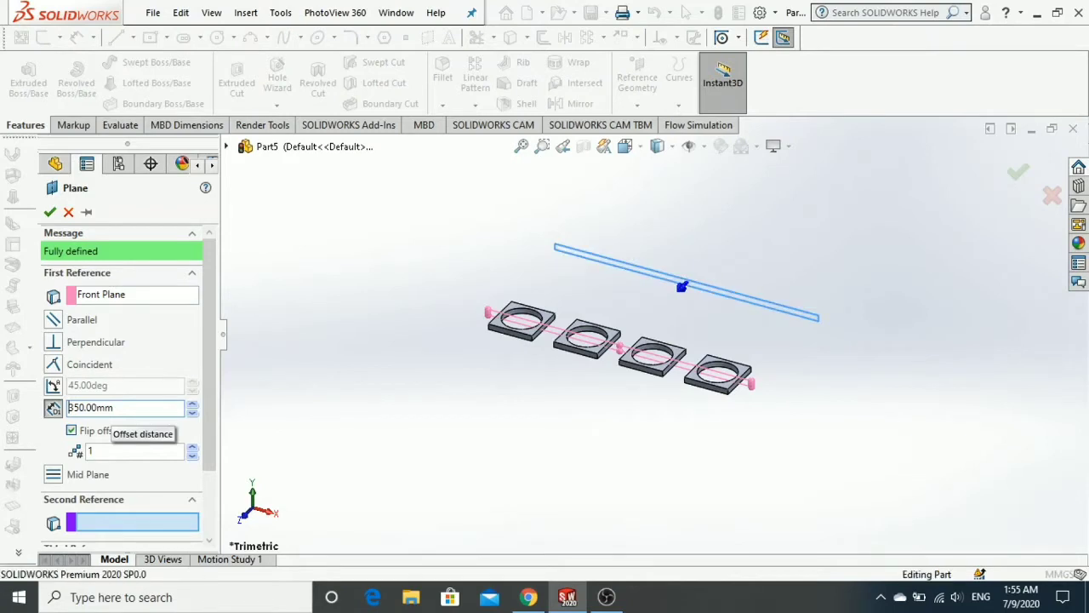
pyautogui.press('Return')
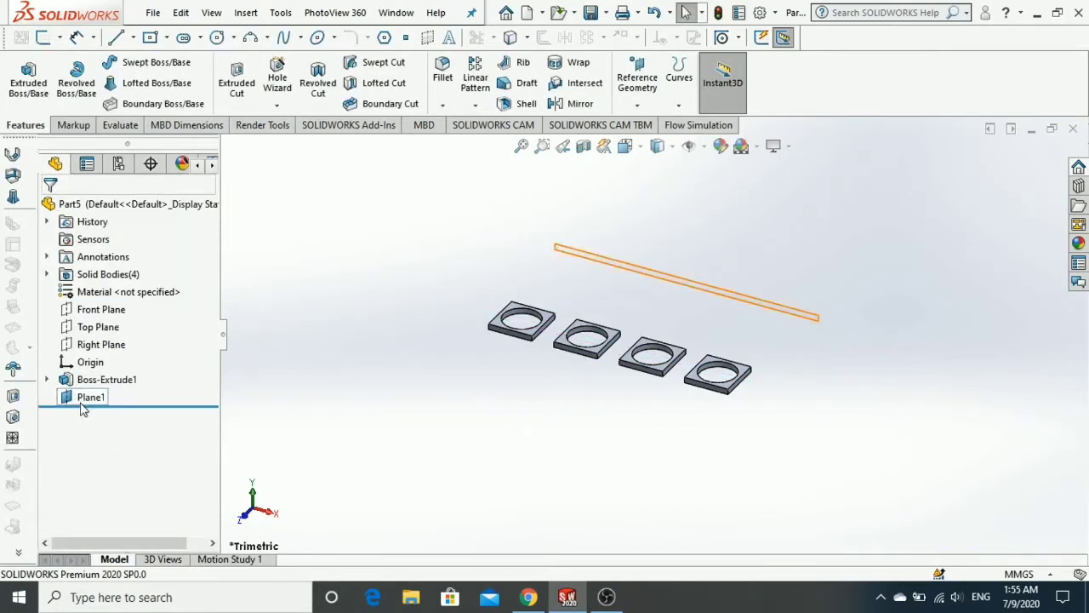
# Step: Start a sketch on the offset plane and draw a circle about 129 mm in diameter above the row of flanges
pyautogui.click(85, 398)
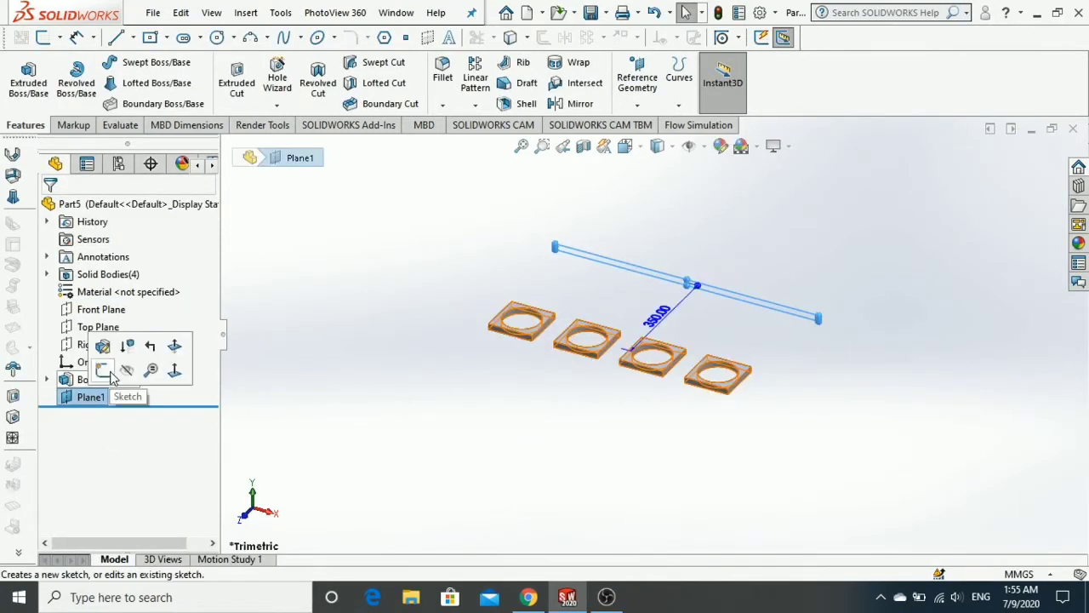
pyautogui.click(103, 370)
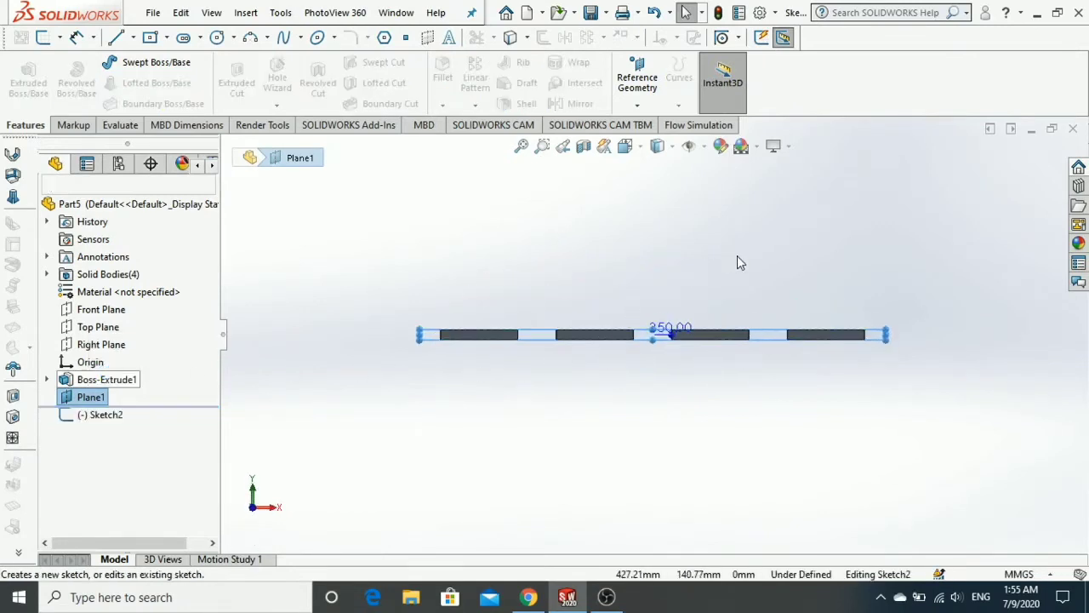
pyautogui.click(217, 36)
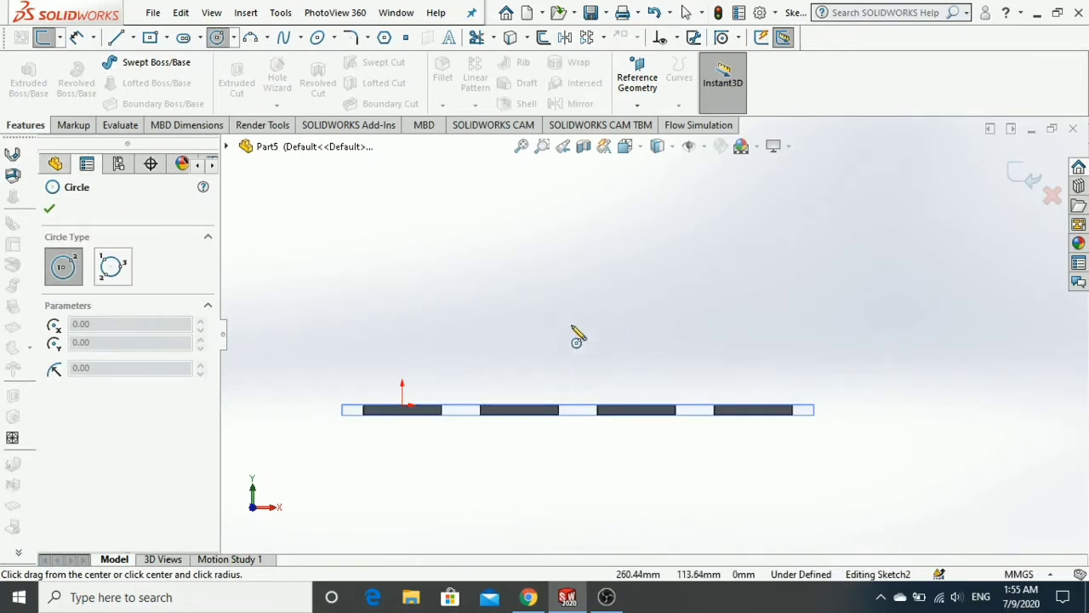
pyautogui.moveTo(577, 215)
pyautogui.mouseDown()
pyautogui.moveTo(615, 253)
pyautogui.moveTo(607, 247)
pyautogui.mouseUp()
pyautogui.scroll(2, 598, 241)
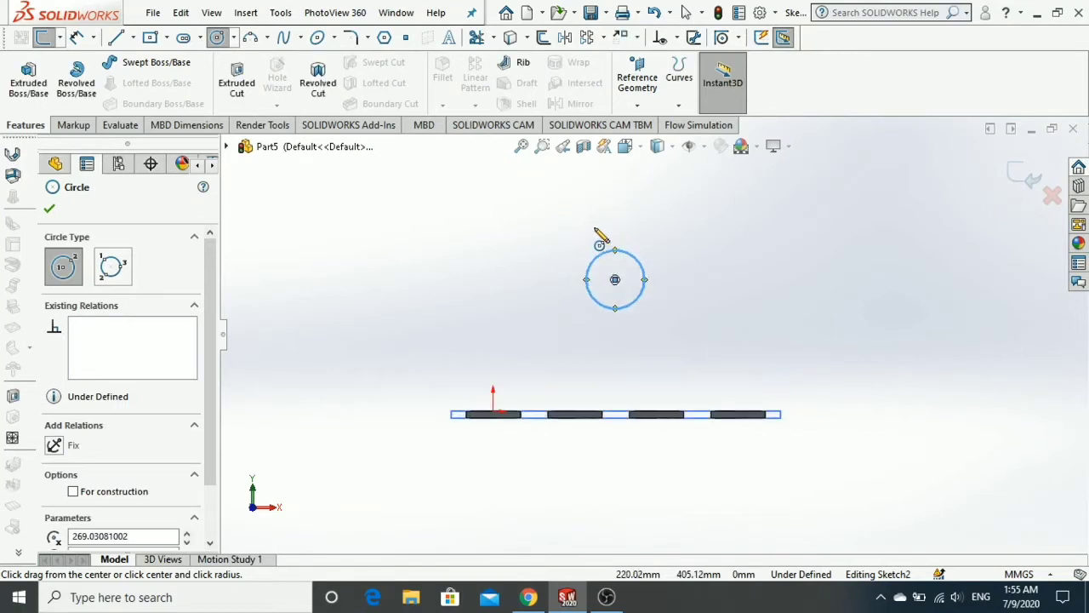
# Step: Draw a center rectangle about 254 by 186 mm around the circle, centered on the circle's center point
pyautogui.click(149, 38)
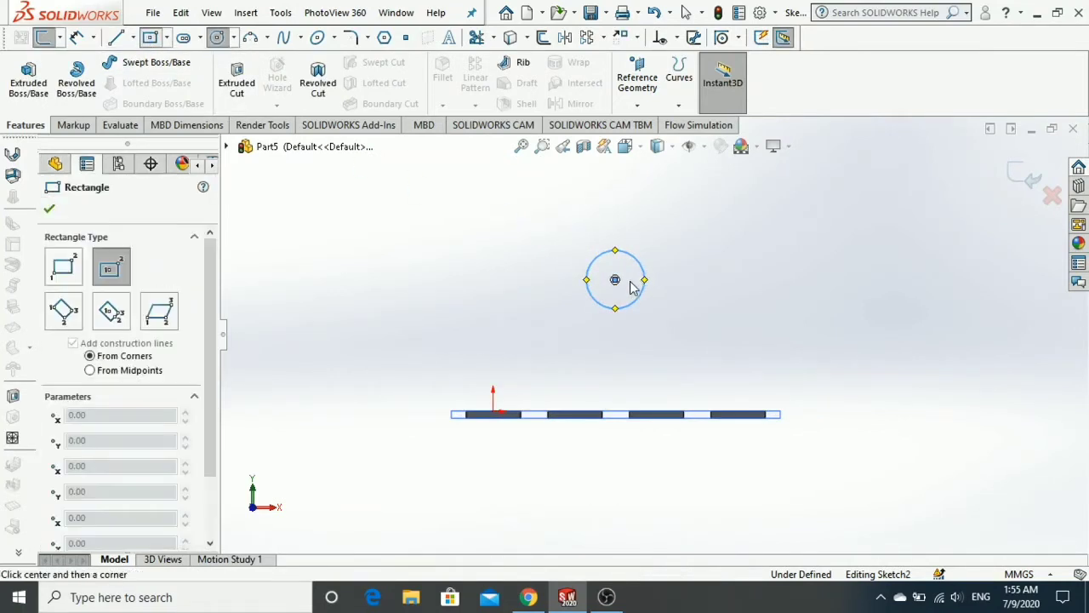
pyautogui.moveTo(615, 279)
pyautogui.mouseDown()
pyautogui.moveTo(680, 327)
pyautogui.moveTo(673, 322)
pyautogui.mouseUp()
pyautogui.press('Escape')
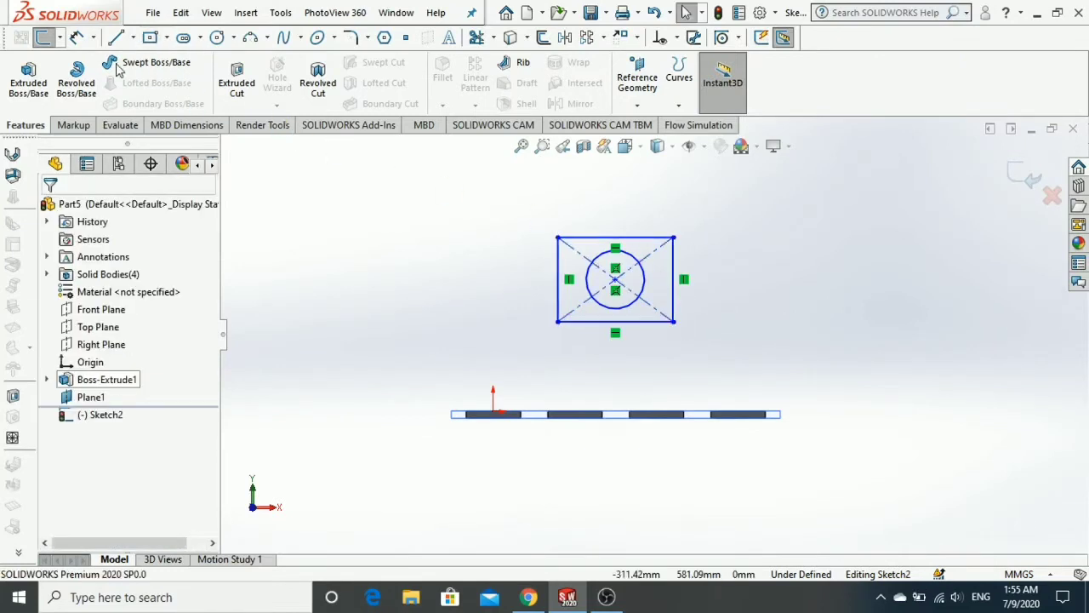
# Step: Dimension the circle's diameter as 120 mm and correct it to 100 mm
pyautogui.click(77, 40)
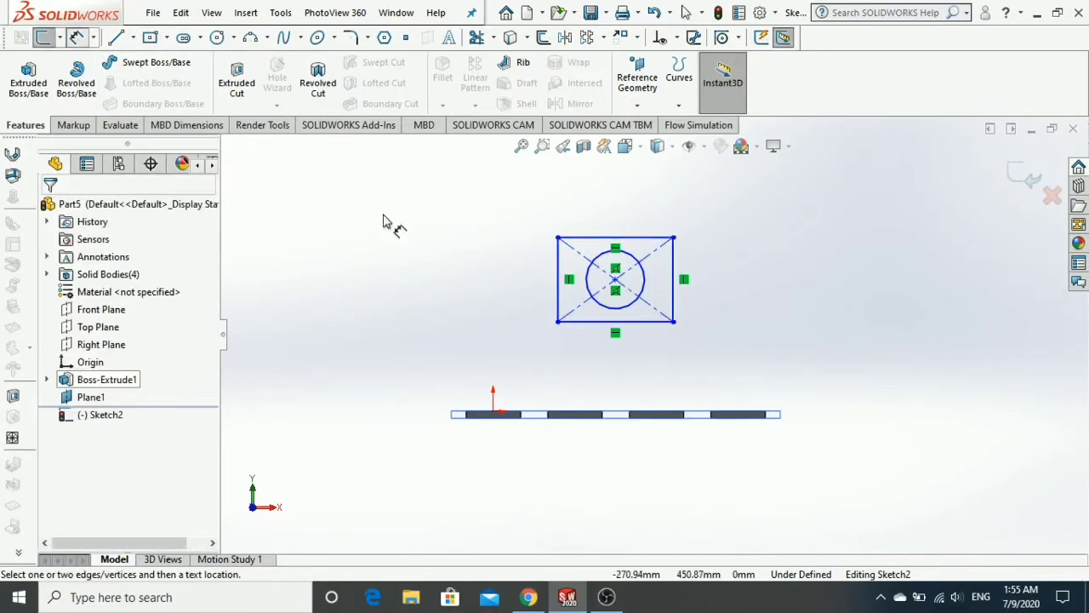
pyautogui.click(593, 293)
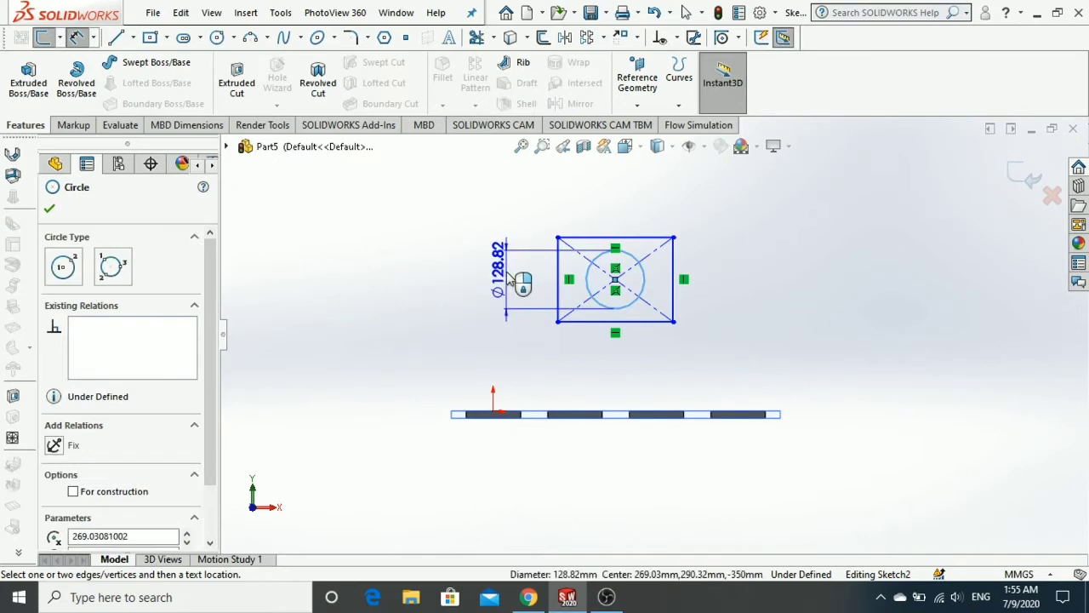
pyautogui.click(508, 278)
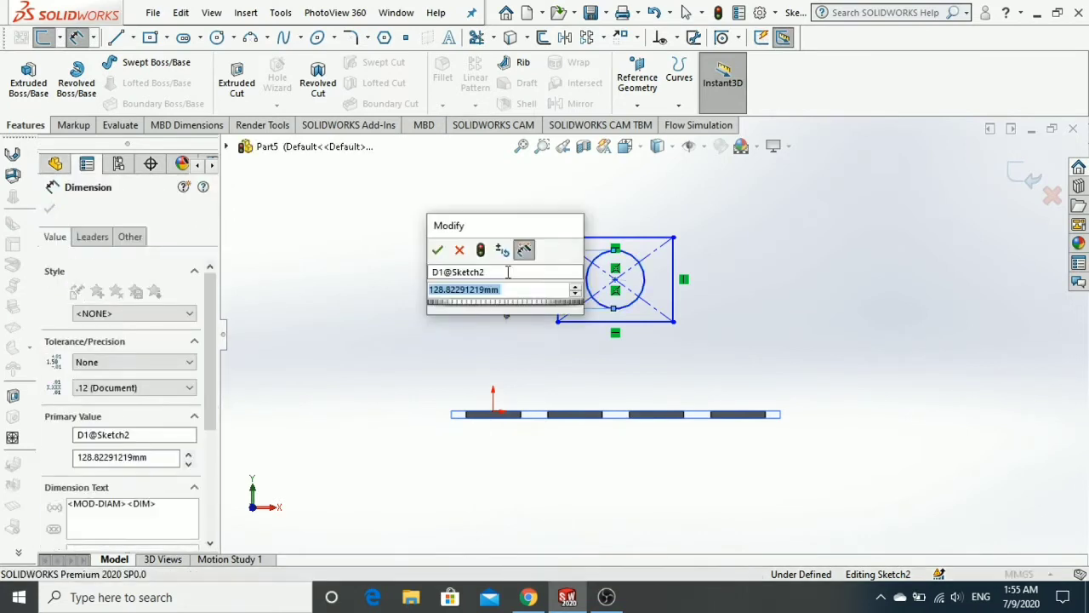
pyautogui.write('120')
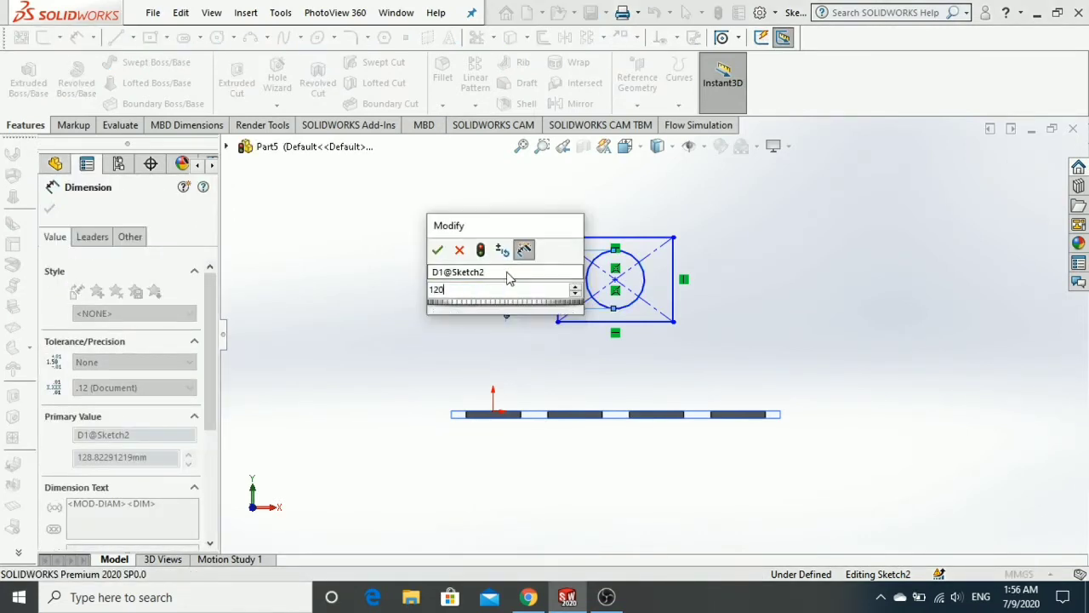
pyautogui.press('Return')
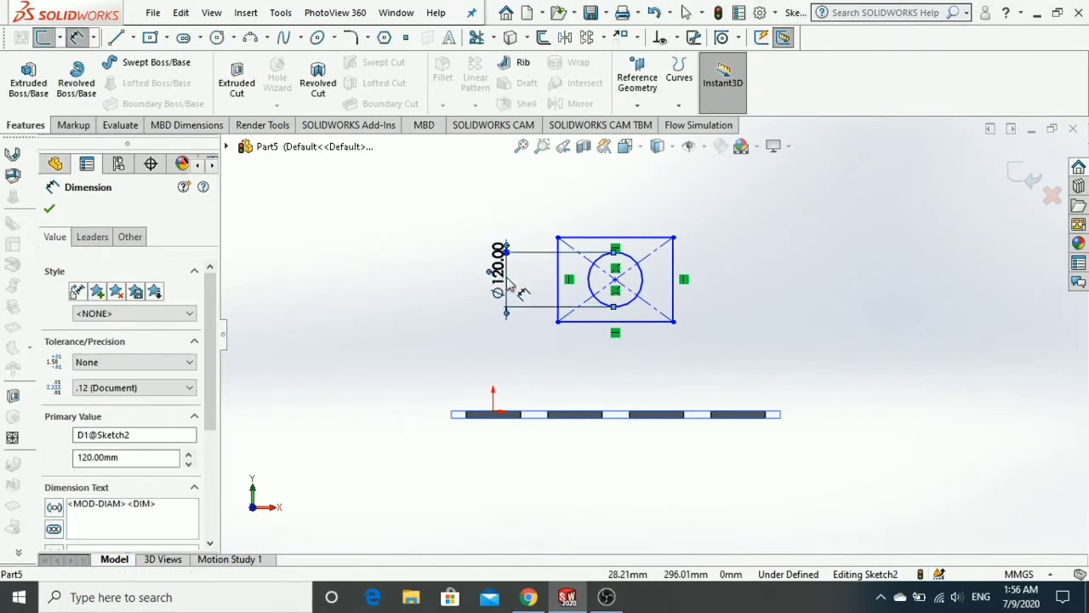
pyautogui.doubleClick(508, 279)
pyautogui.write('100')
pyautogui.press('Return')
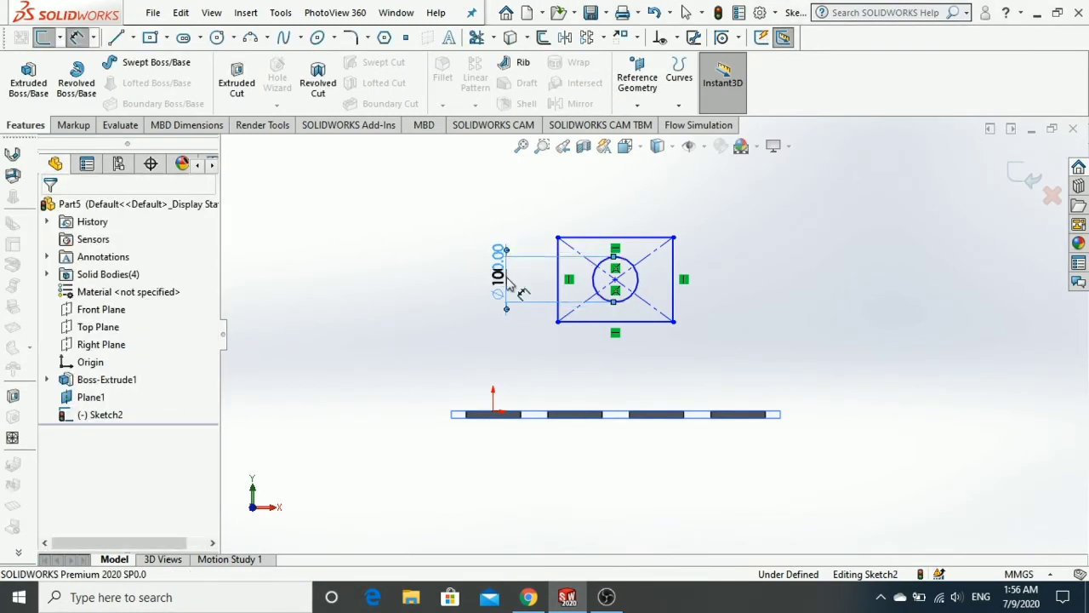
# Step: Dimension the rectangle's horizontal width as 120 mm
pyautogui.click(609, 237)
pyautogui.click(609, 223)
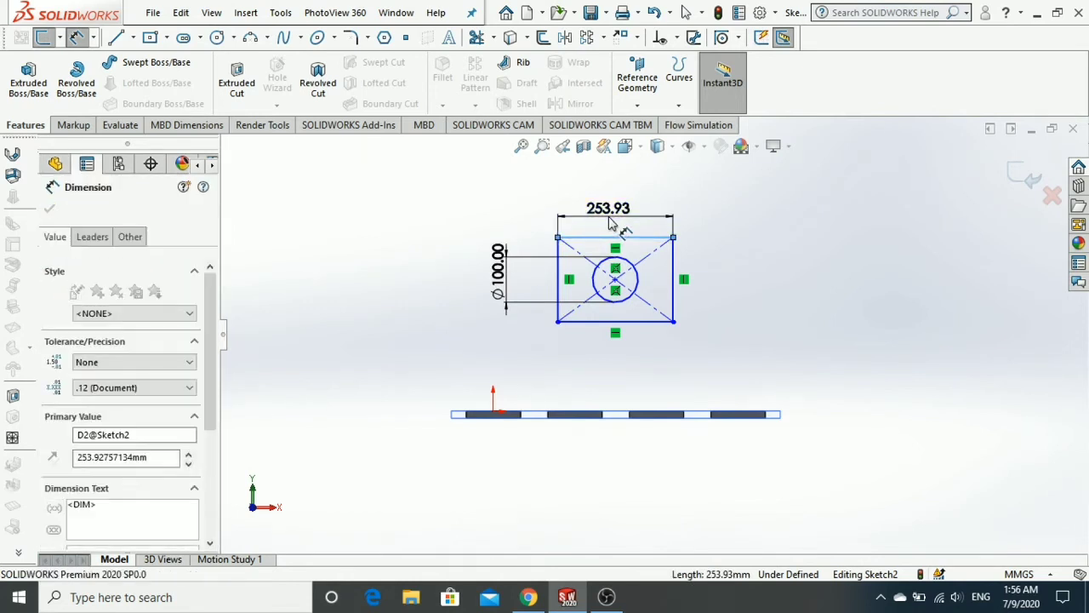
pyautogui.write('120')
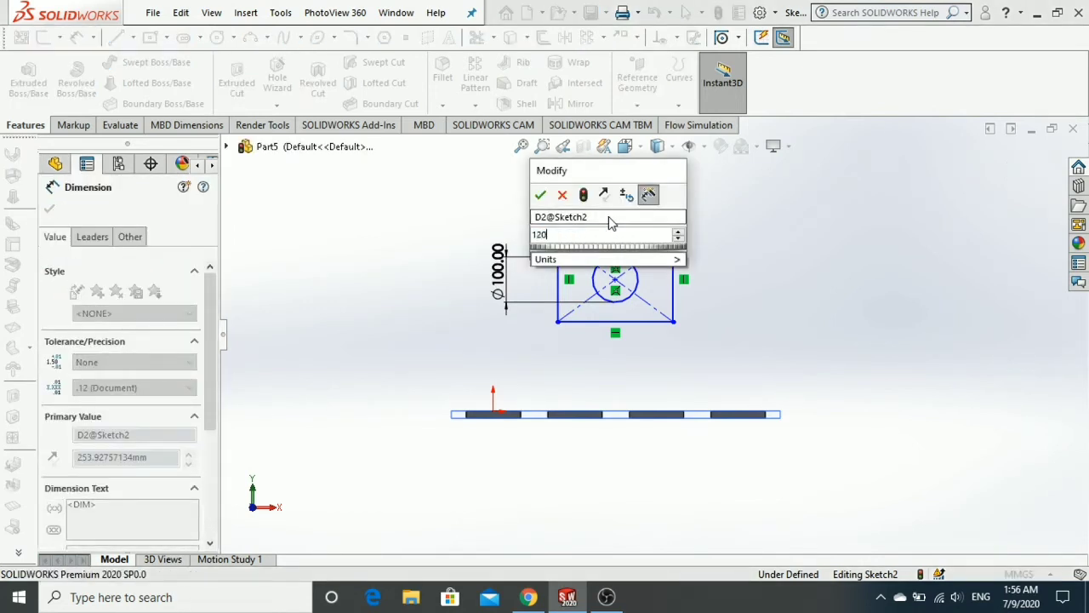
pyautogui.press('Return')
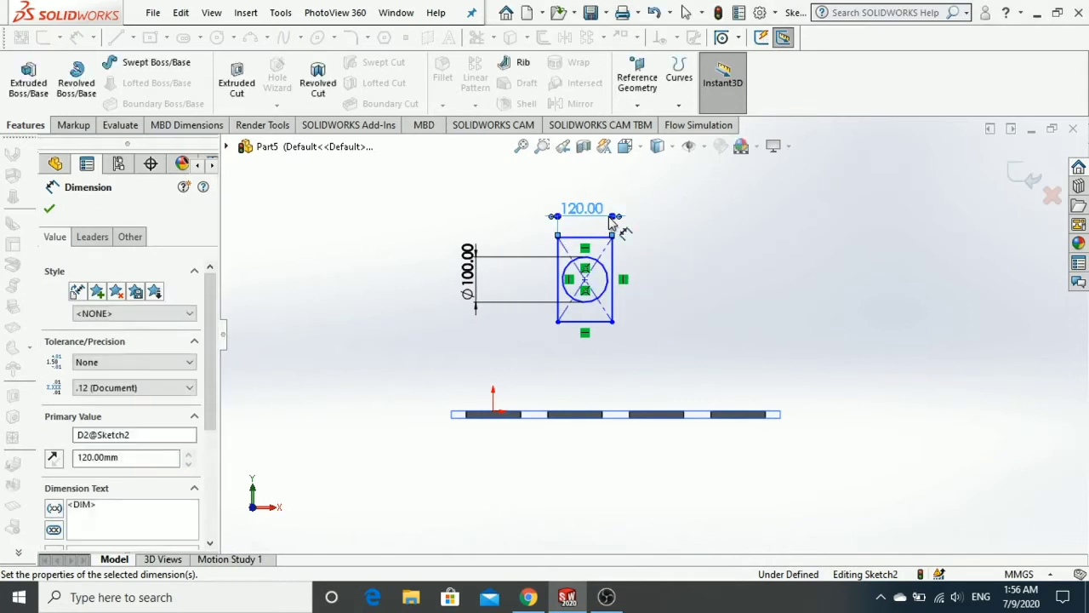
pyautogui.click(588, 334)
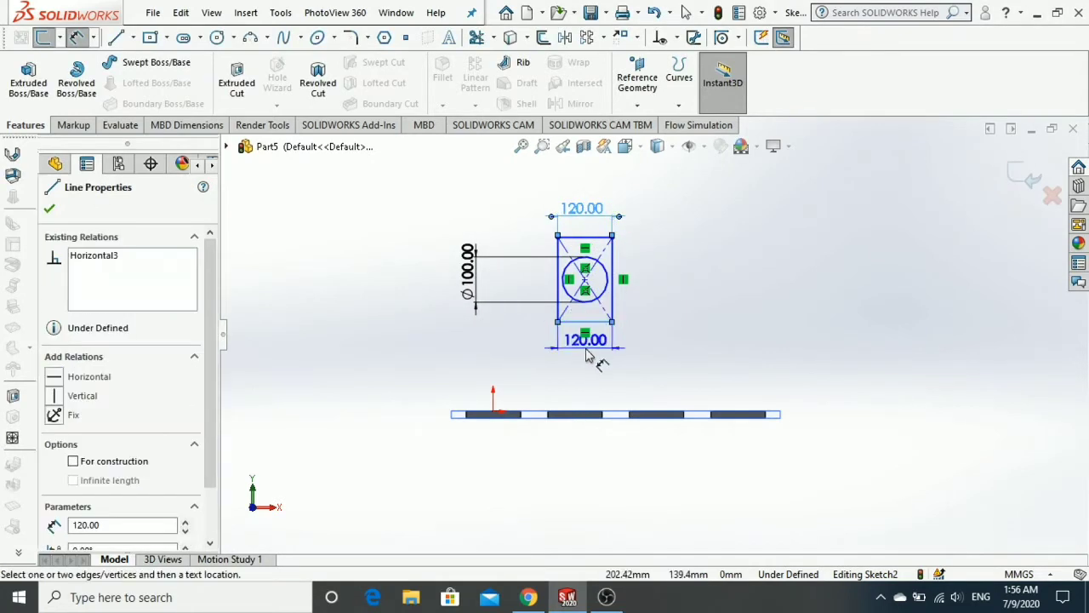
pyautogui.press('Escape')
# Step: Dimension the rectangle's vertical height as 120 mm
pyautogui.click(613, 298)
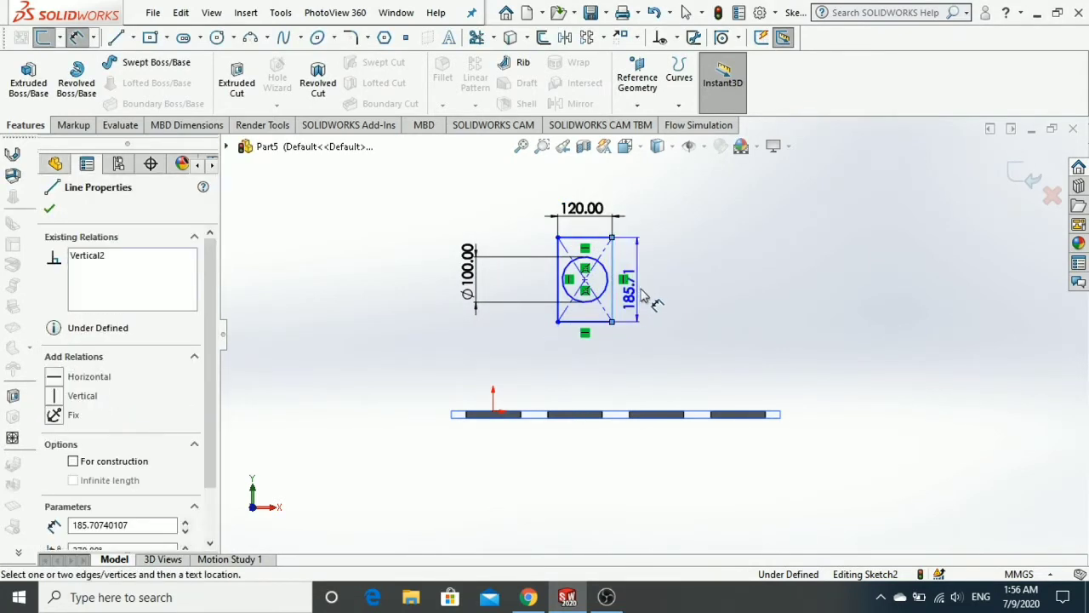
pyautogui.click(647, 293)
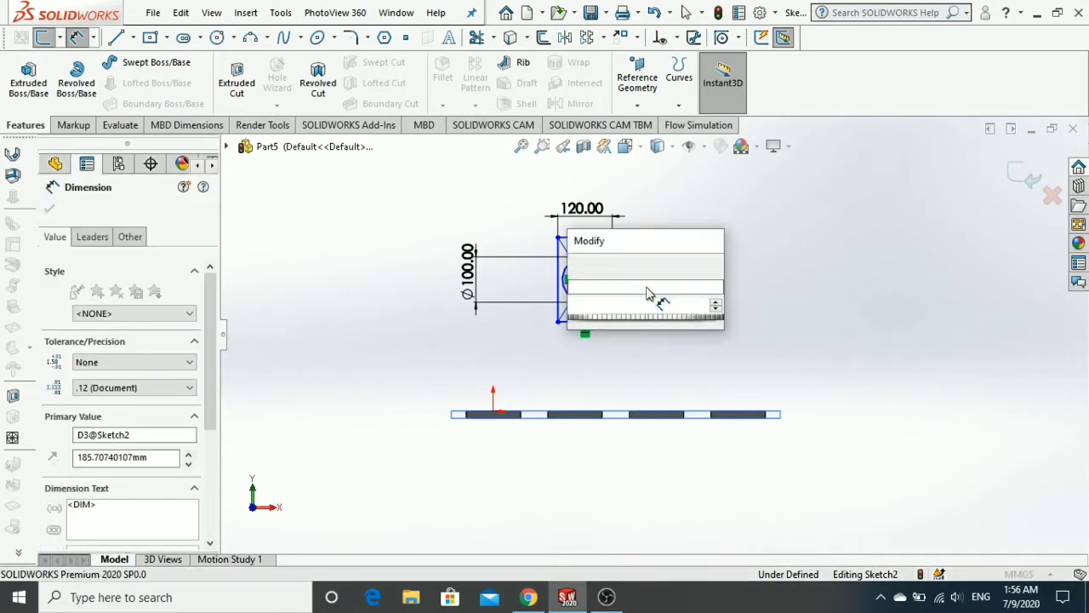
pyautogui.press('Return')
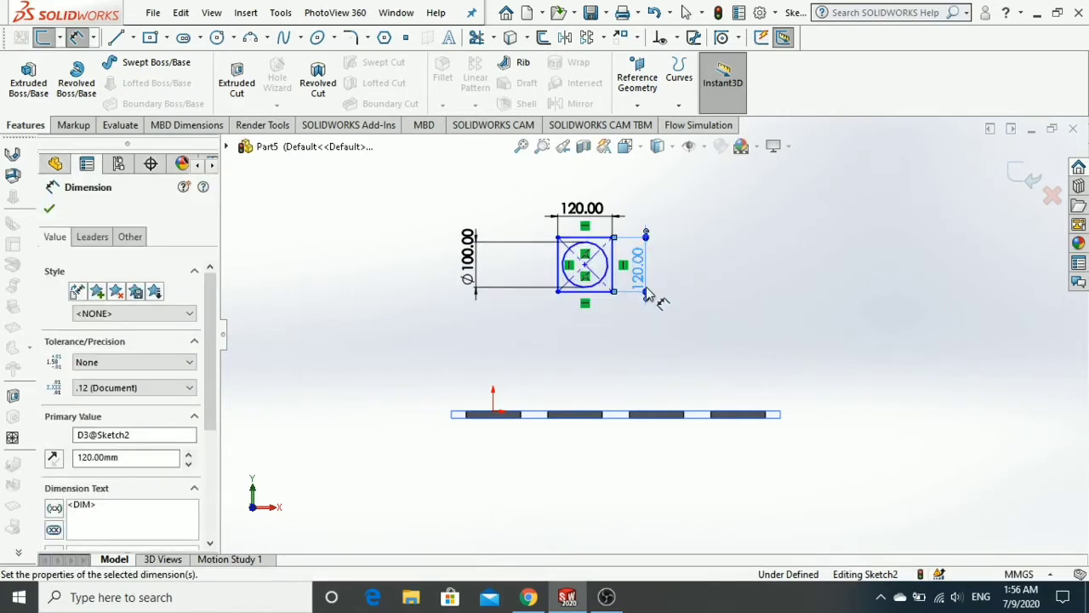
pyautogui.press('Escape')
# Step: Dimension the vertical distance from the origin to the circle's center as 200 mm and correct it to 300 mm
pyautogui.scroll(-3, 606, 285)
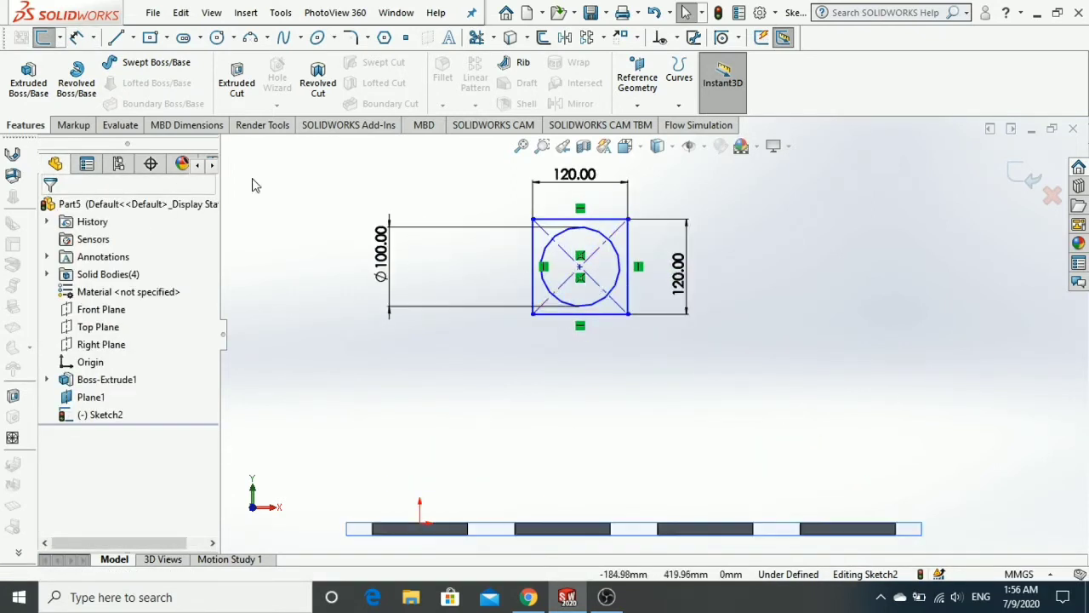
pyautogui.click(77, 36)
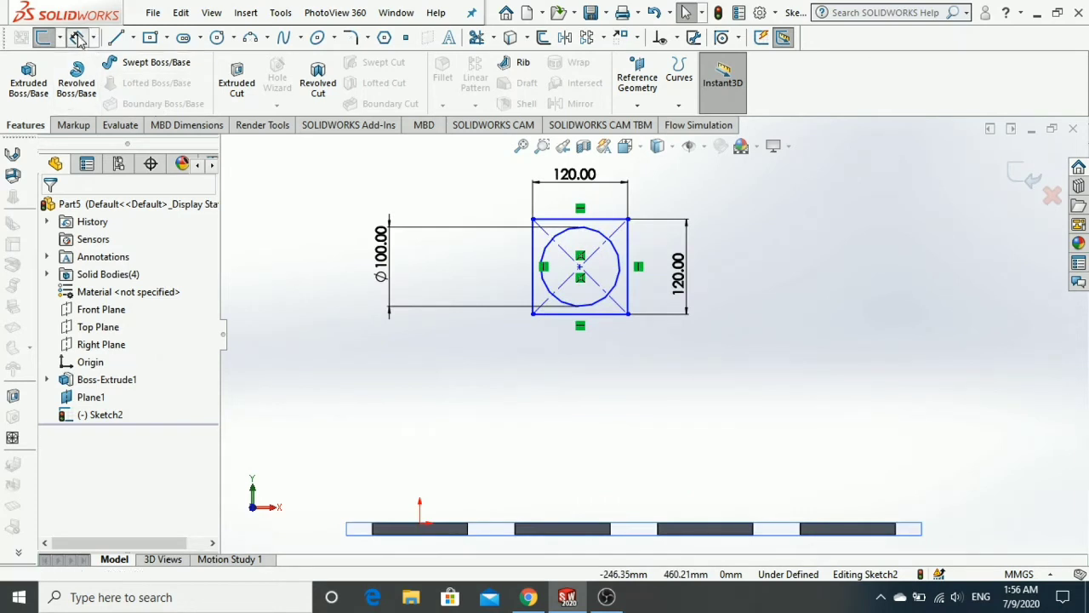
pyautogui.click(566, 283)
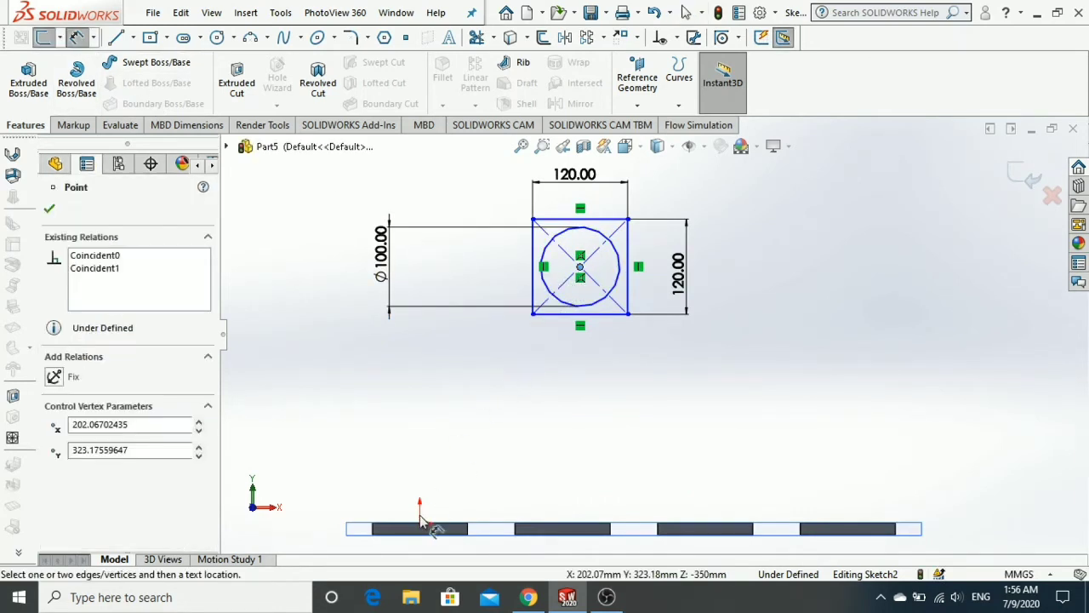
pyautogui.click(420, 528)
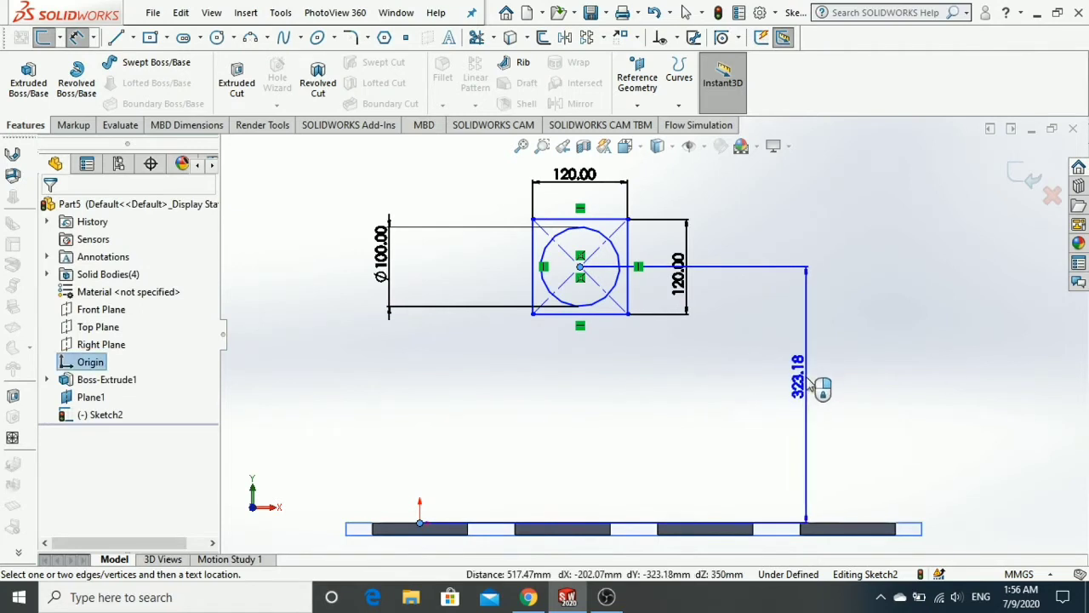
pyautogui.click(821, 388)
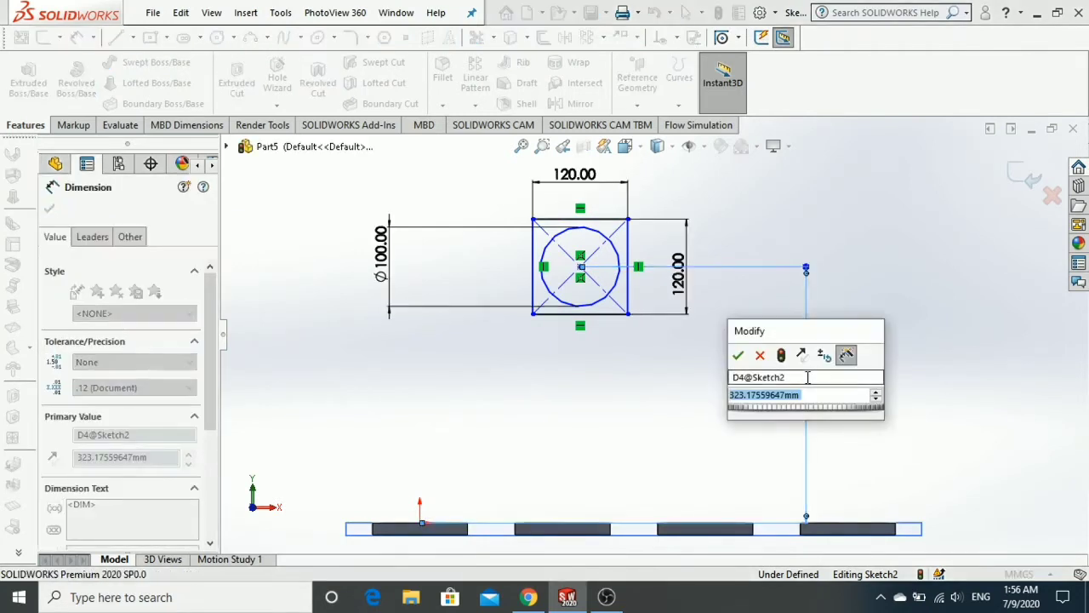
pyautogui.write('200')
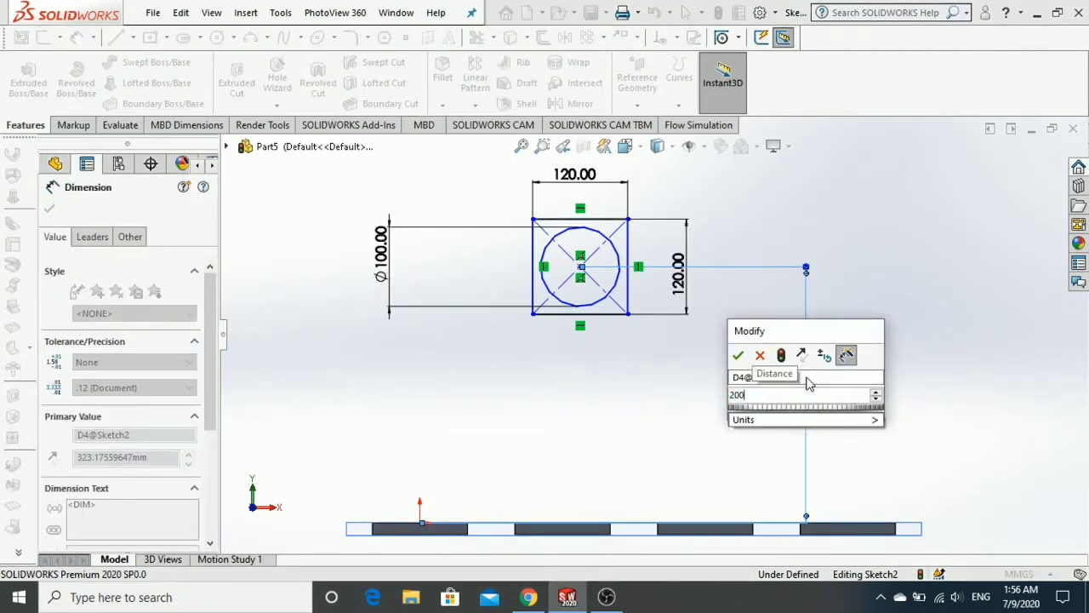
pyautogui.press('Return')
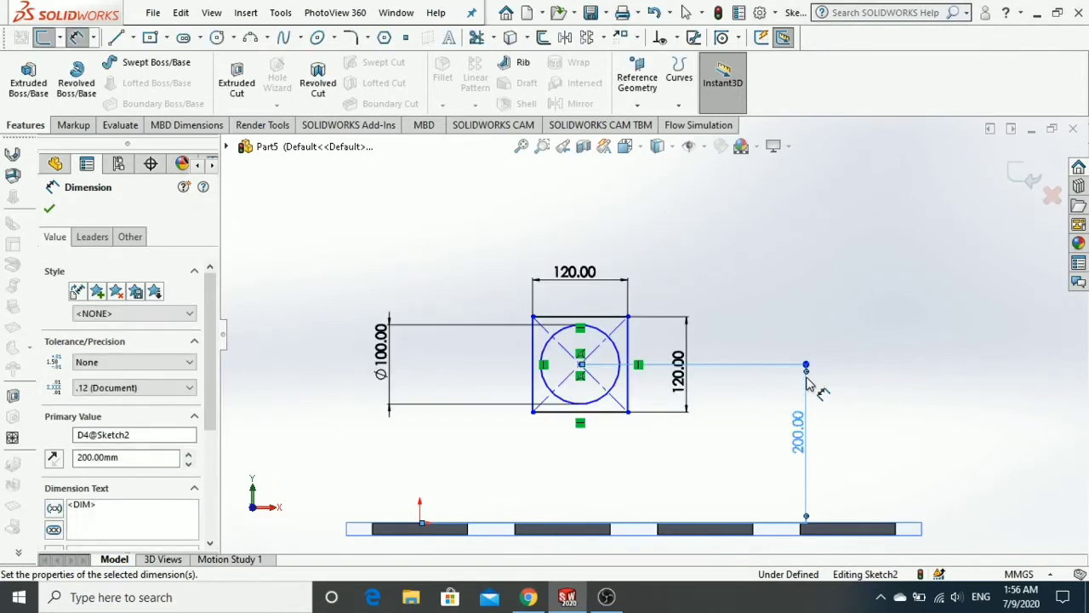
pyautogui.doubleClick(801, 438)
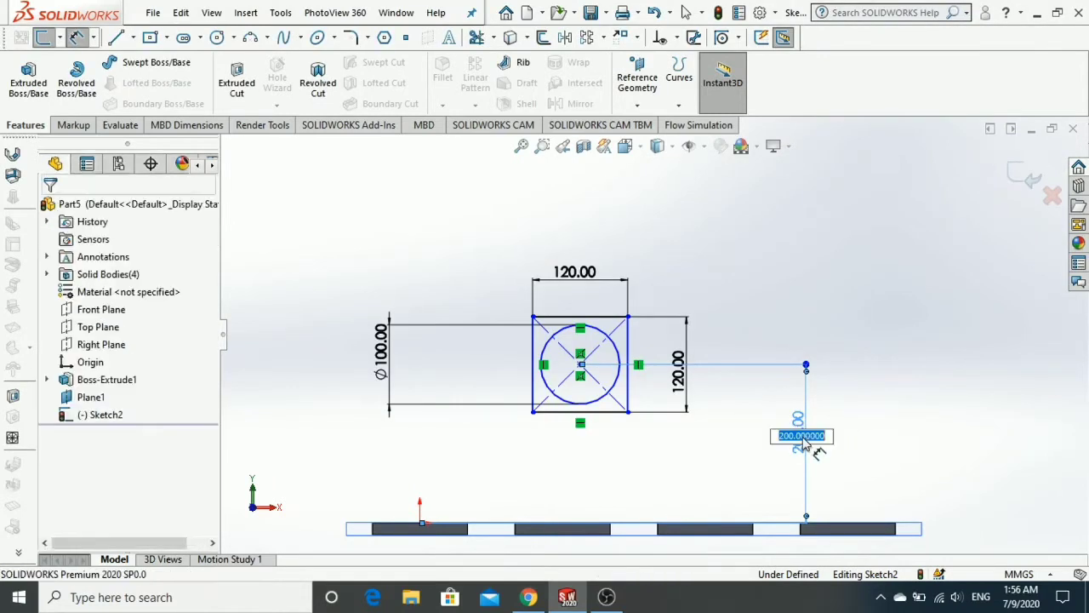
pyautogui.write('300')
pyautogui.press('Return')
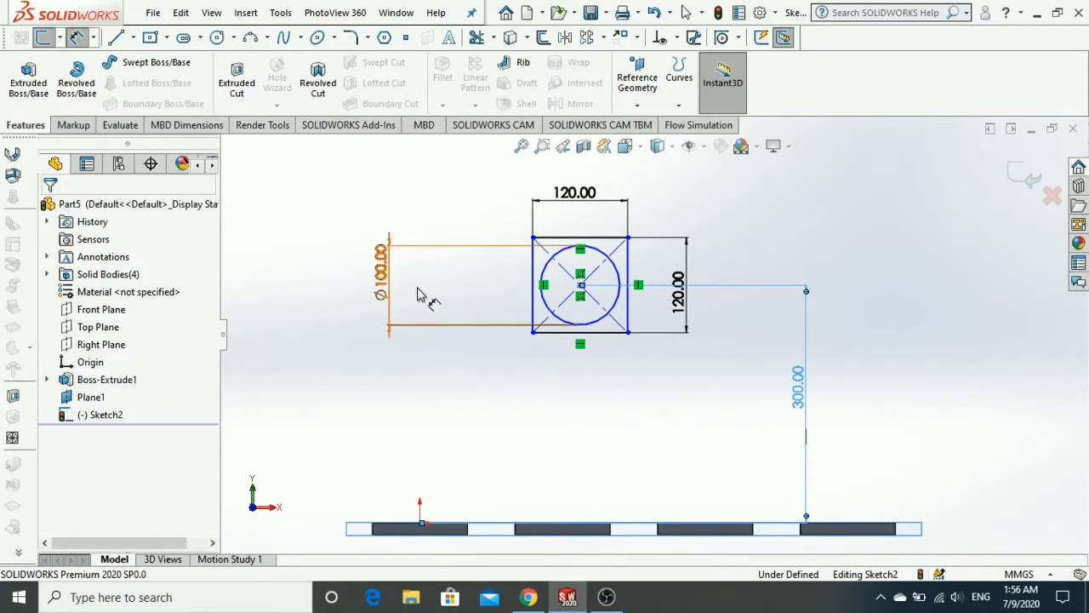
# Step: Dimension the horizontal distance from the origin to the circle's center as 180 mm and correct it to 180+180/2 (270 mm)
pyautogui.click(581, 286)
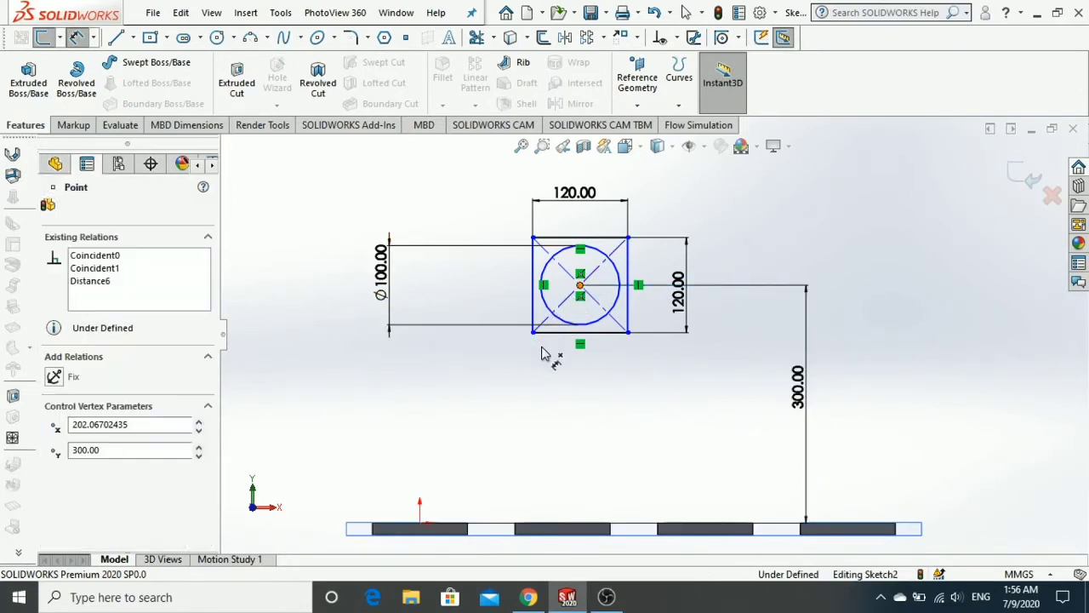
pyautogui.click(419, 524)
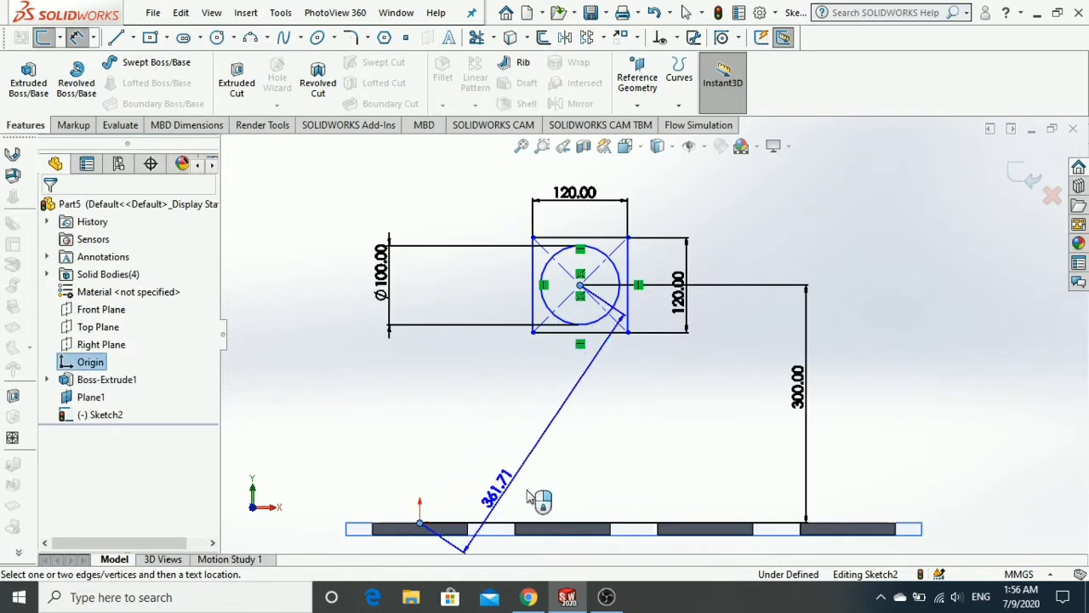
pyautogui.scroll(3, 520, 496)
pyautogui.scroll(-2, 520, 496)
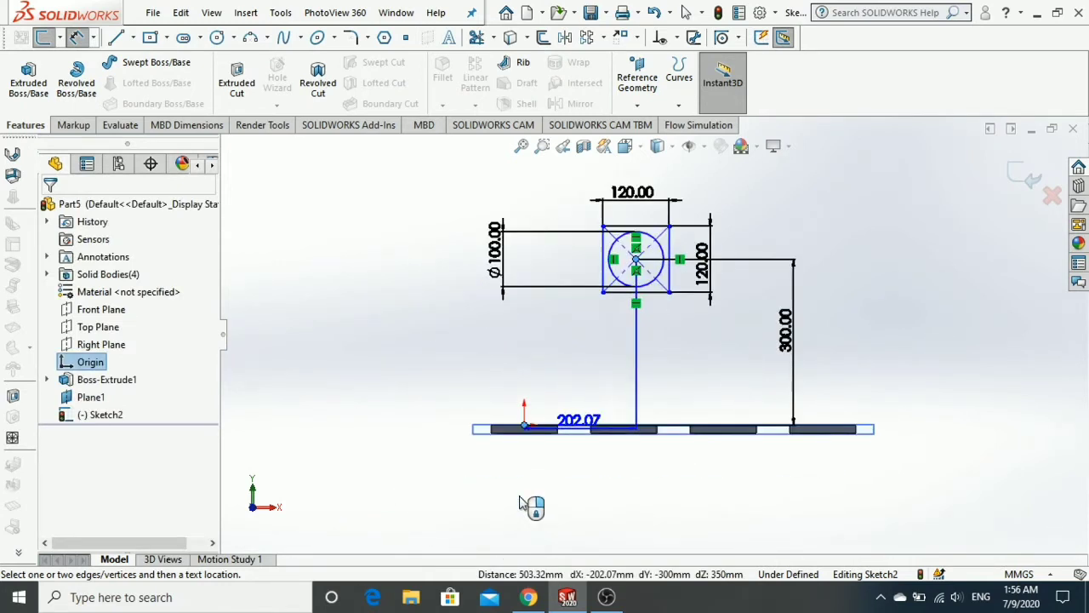
pyautogui.click(579, 486)
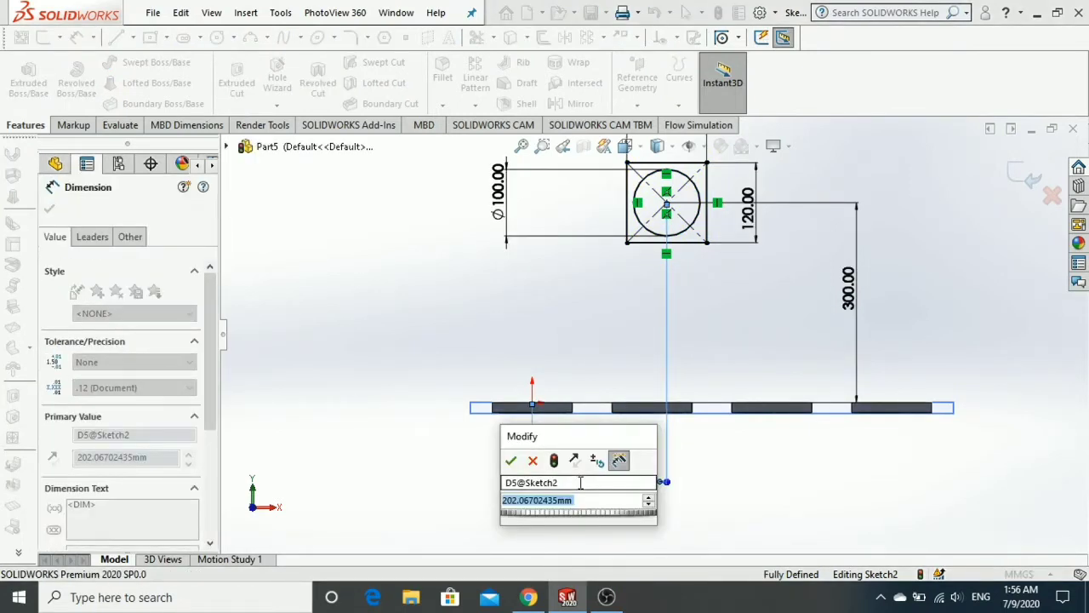
pyautogui.write('180')
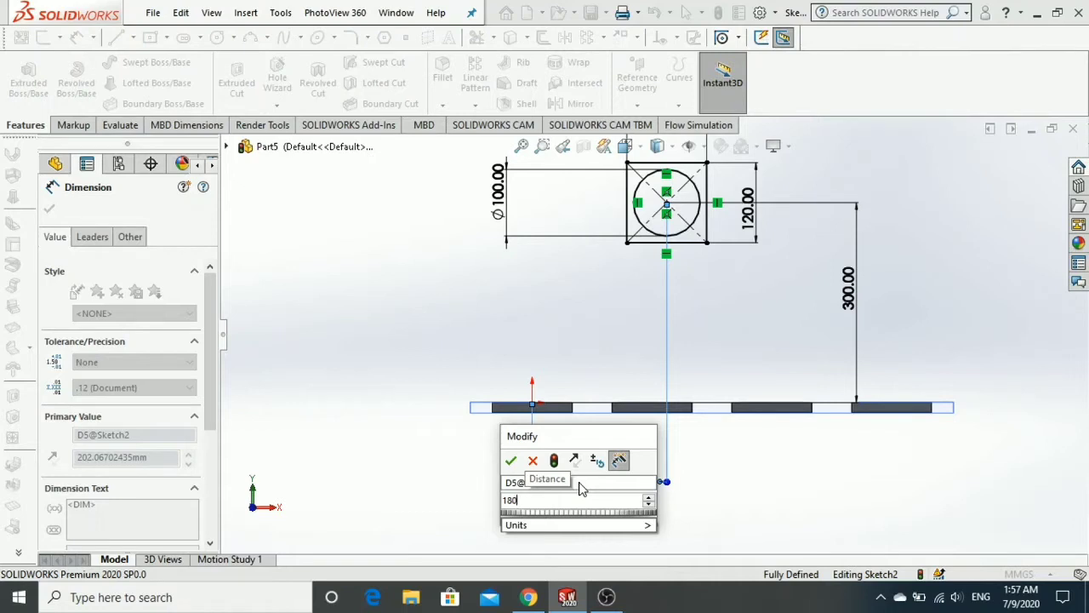
pyautogui.press('Return')
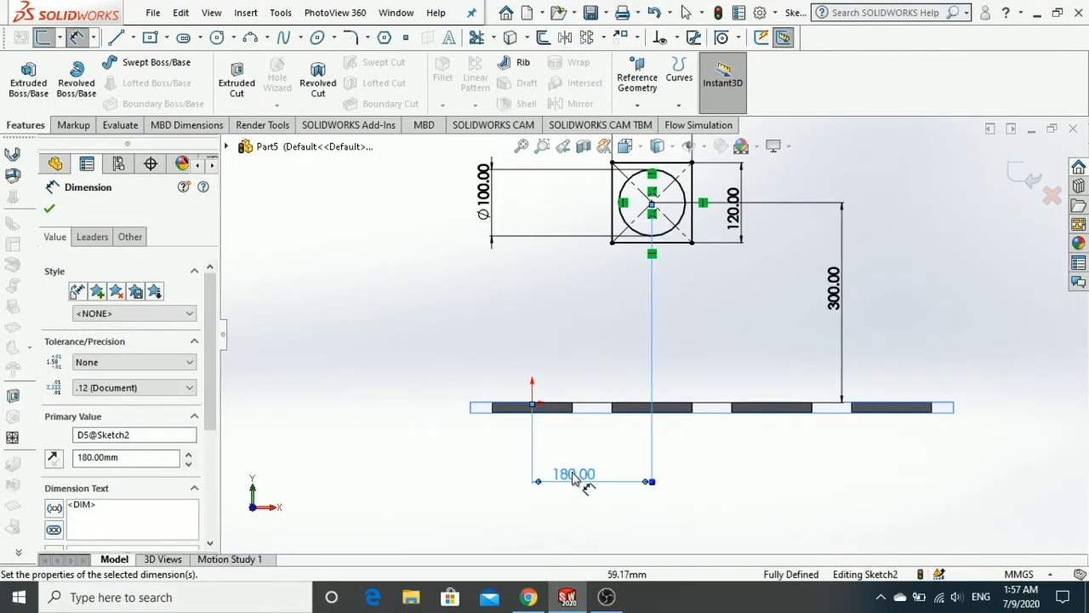
pyautogui.doubleClick(575, 479)
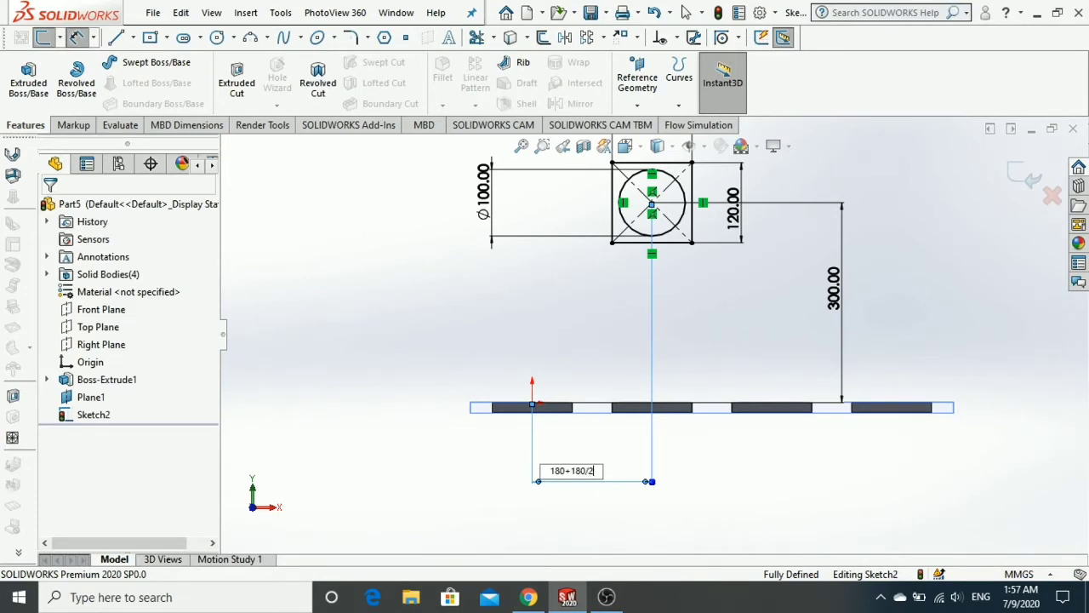
pyautogui.press('Return')
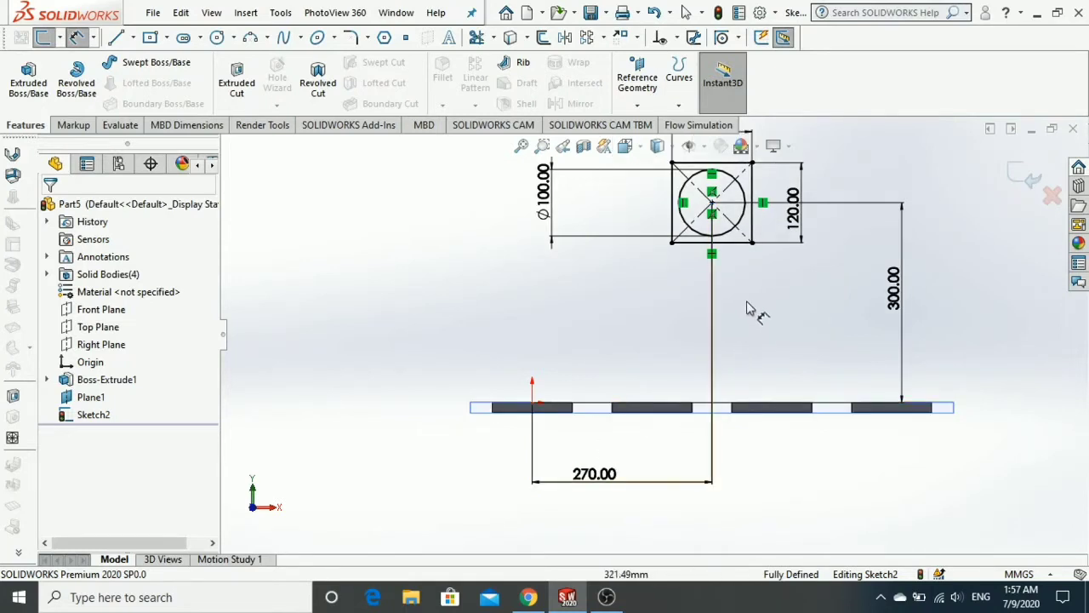
pyautogui.scroll(3, 760, 284)
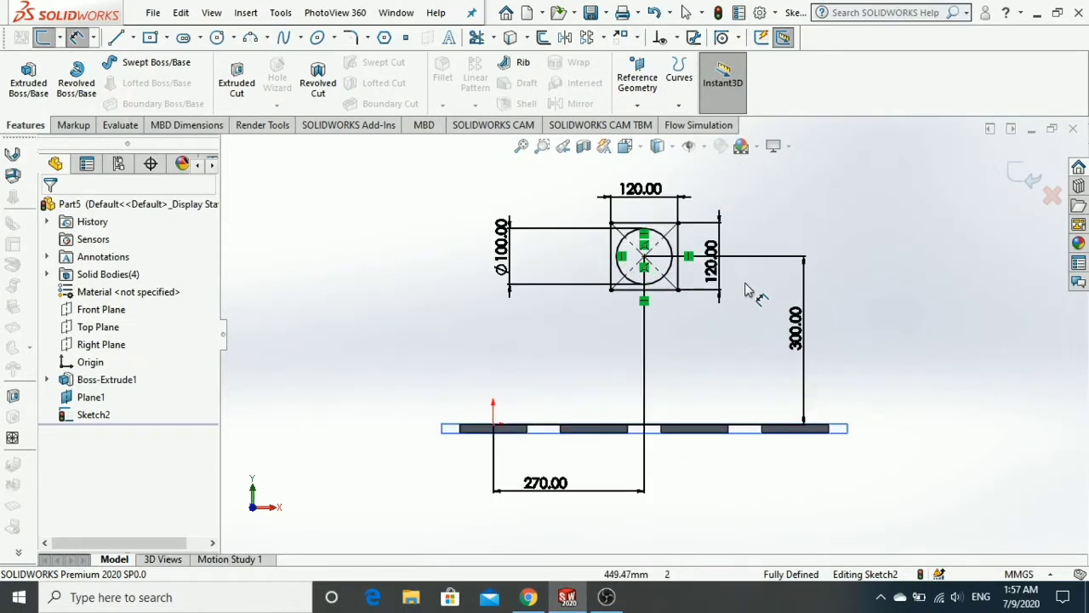
pyautogui.press('Escape')
# Step: Extrude the offset-plane flange profile 15 mm as a blind boss in the reversed direction
pyautogui.click(15, 75)
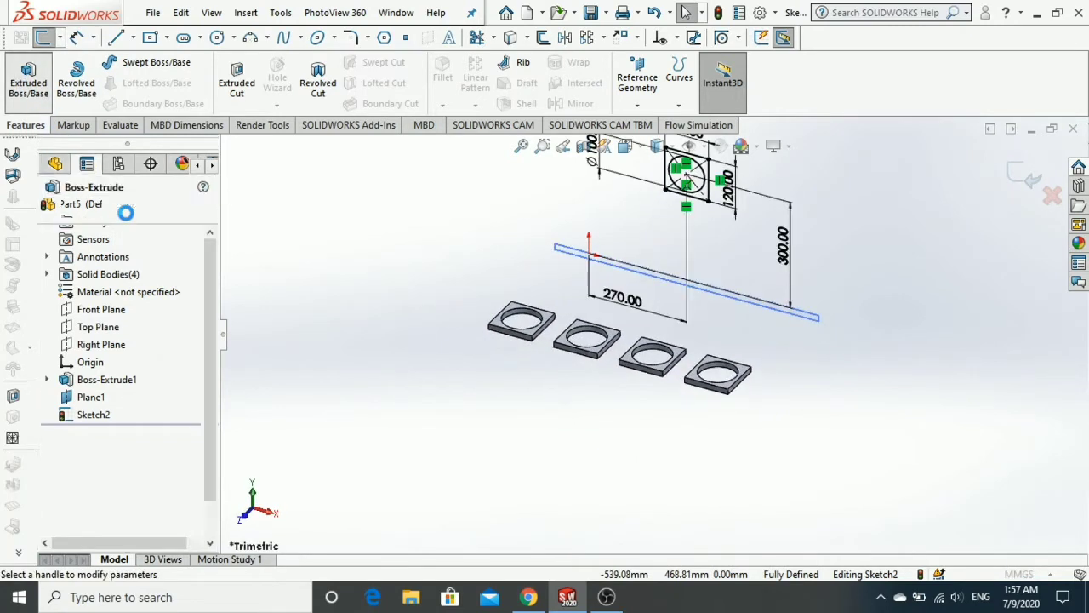
pyautogui.click(52, 305)
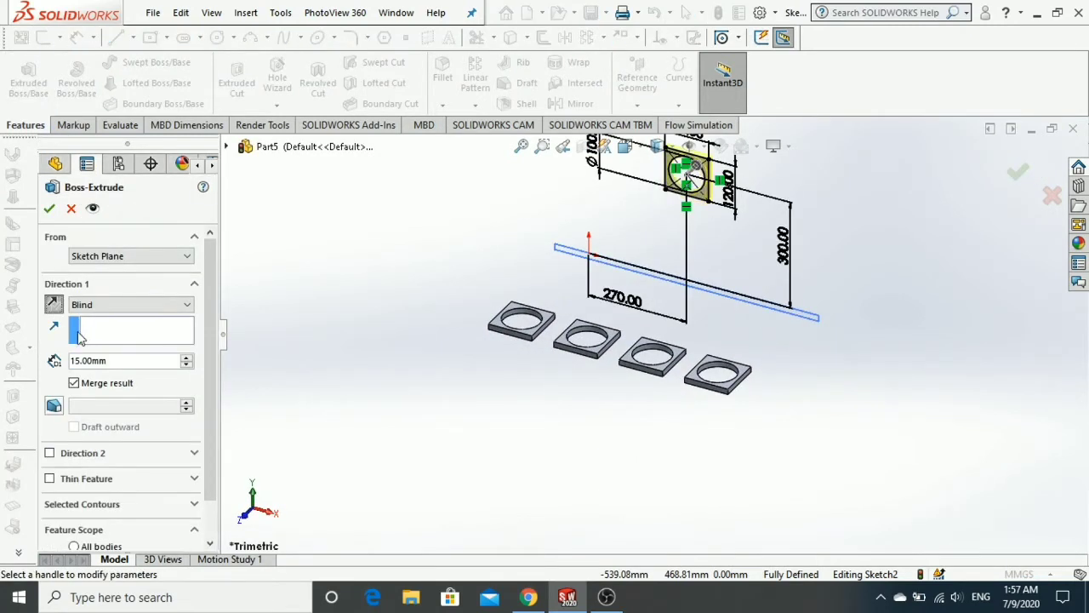
pyautogui.click(50, 209)
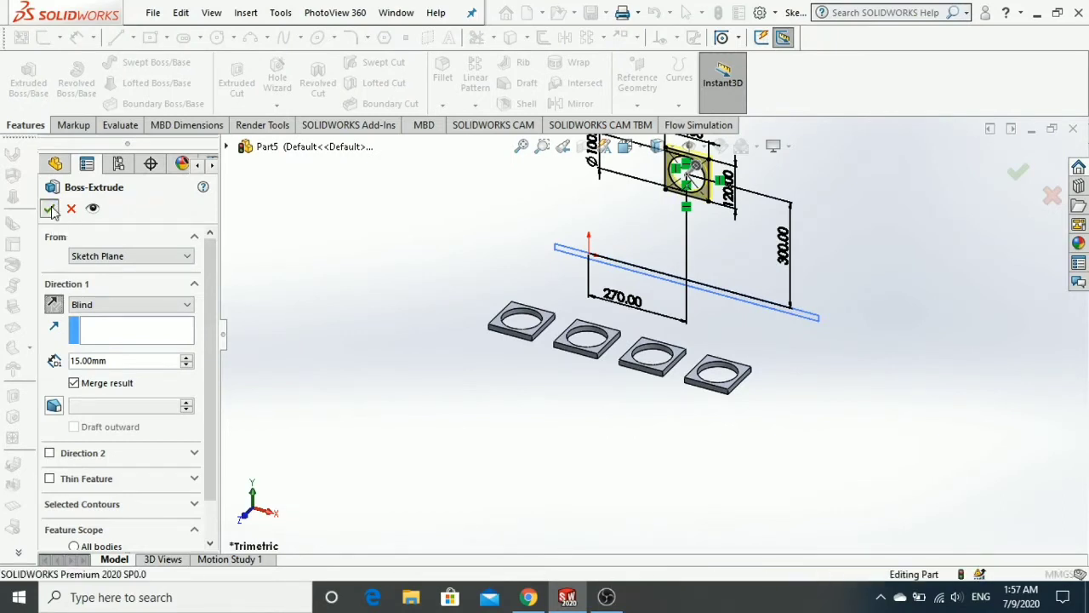
pyautogui.moveTo(642, 306); pyautogui.dragTo(445, 307, button='middle')
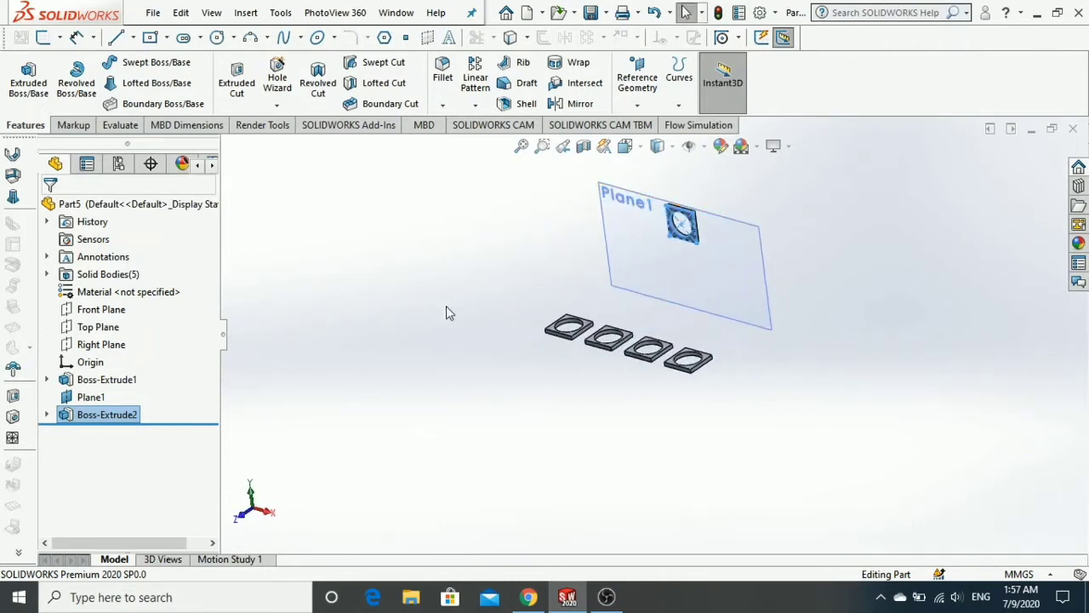
# Step: Hide the offset plane Plane1
pyautogui.scroll(-4, 693, 265)
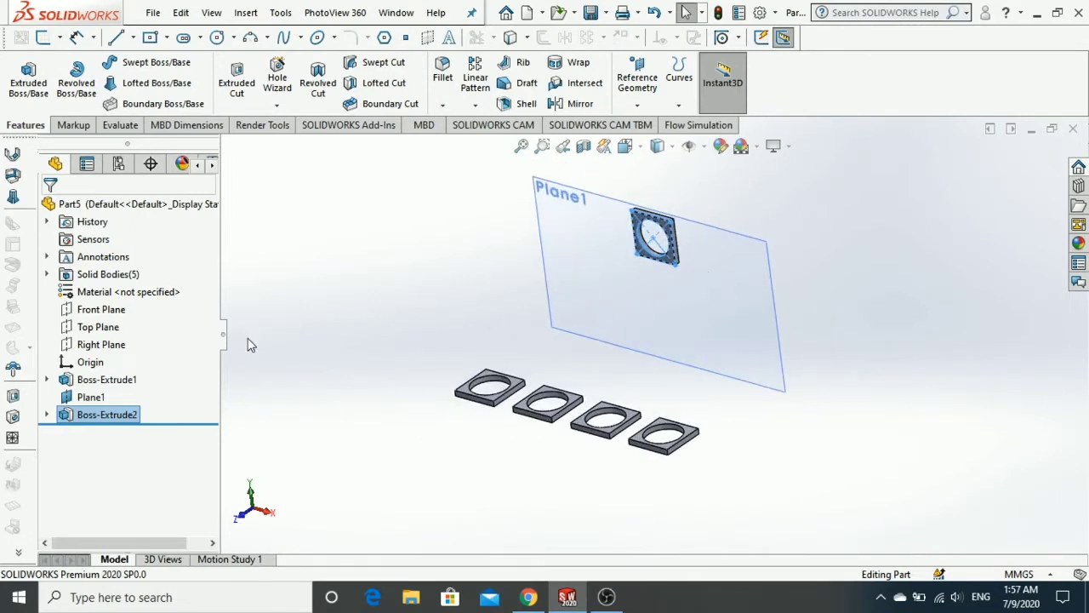
pyautogui.click(94, 398)
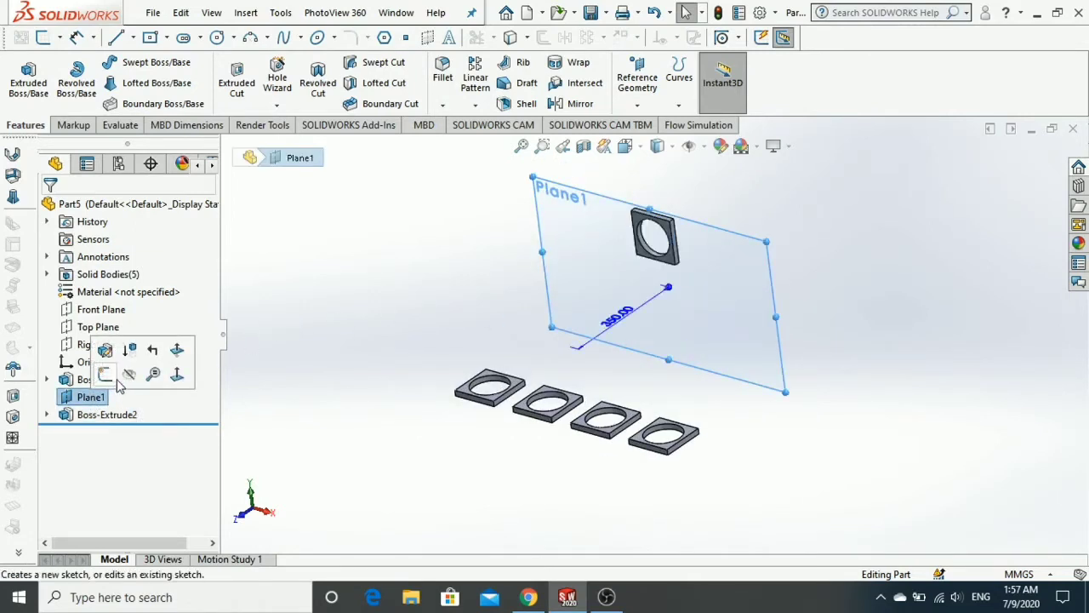
pyautogui.click(126, 380)
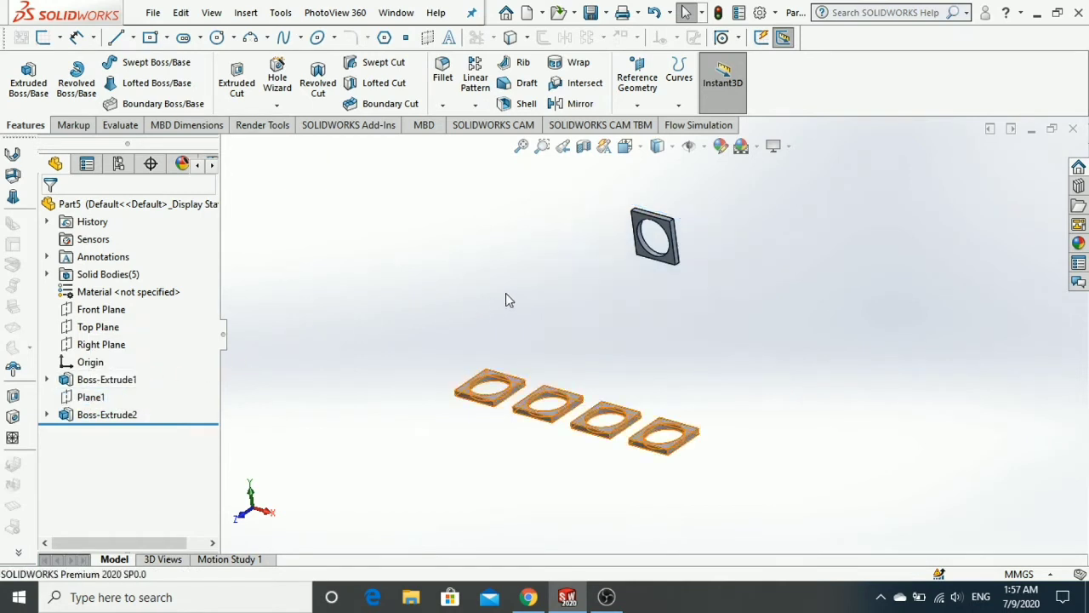
# Step: Sketch on the first flange's top face, convert its 100 mm hole edge into a sketch circle, and exit the sketch
pyautogui.scroll(-3, 639, 345)
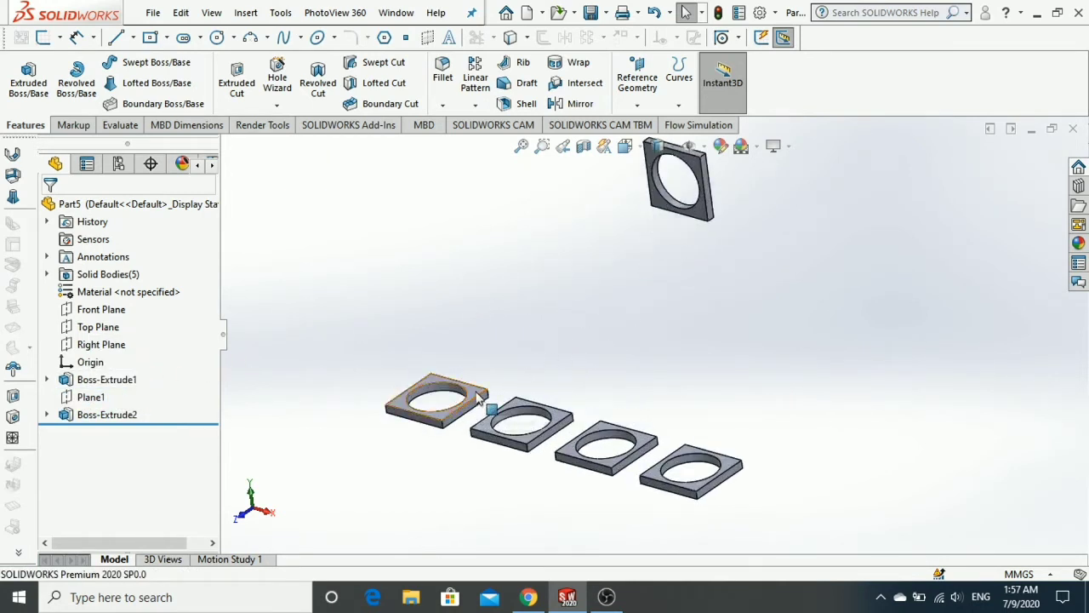
pyautogui.click(479, 397)
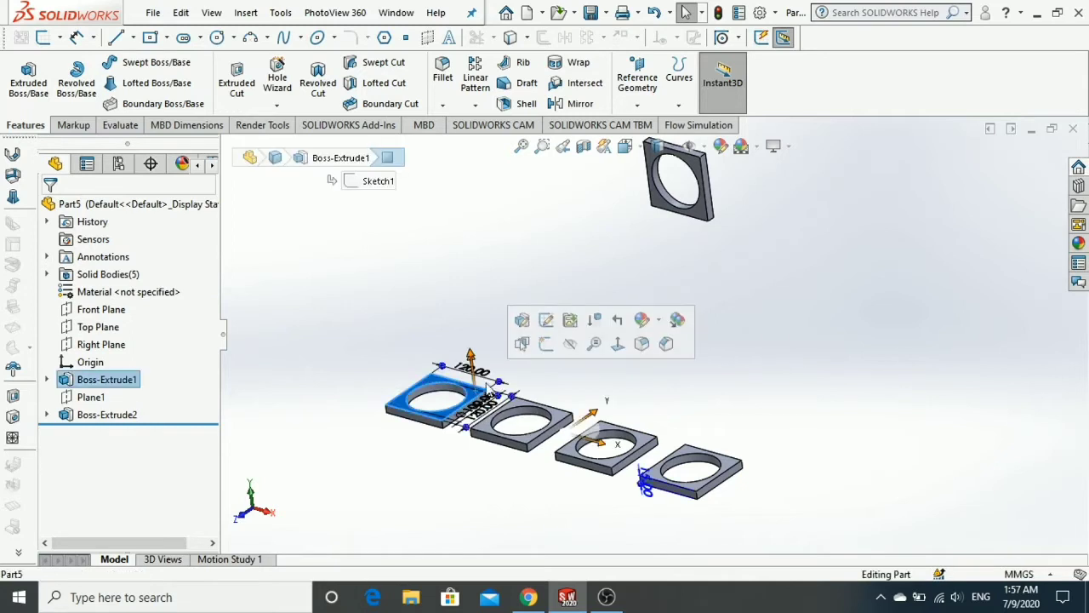
pyautogui.click(541, 345)
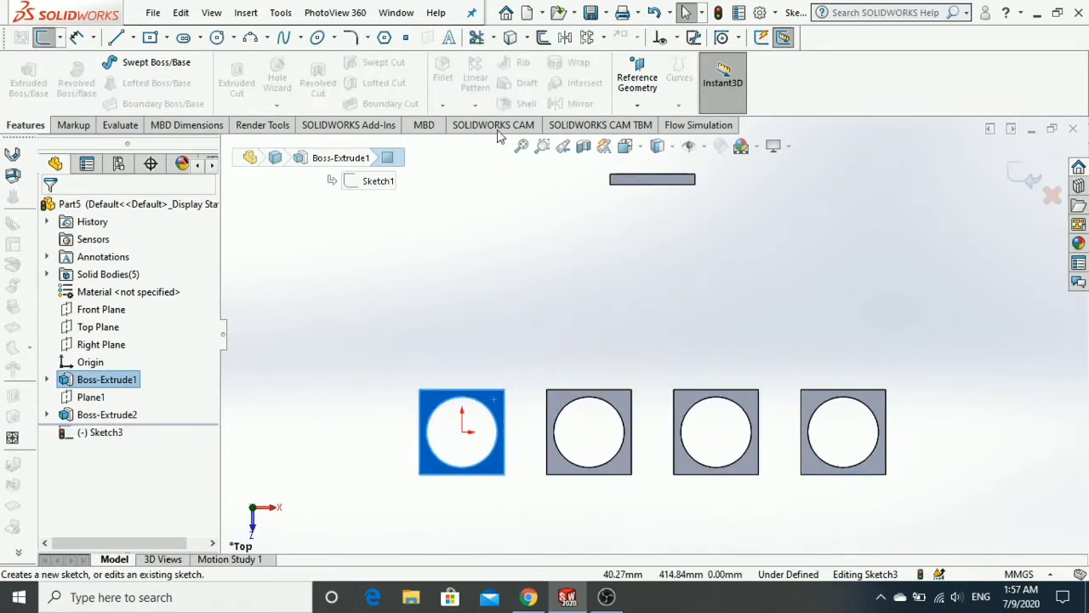
pyautogui.scroll(-2, 443, 434)
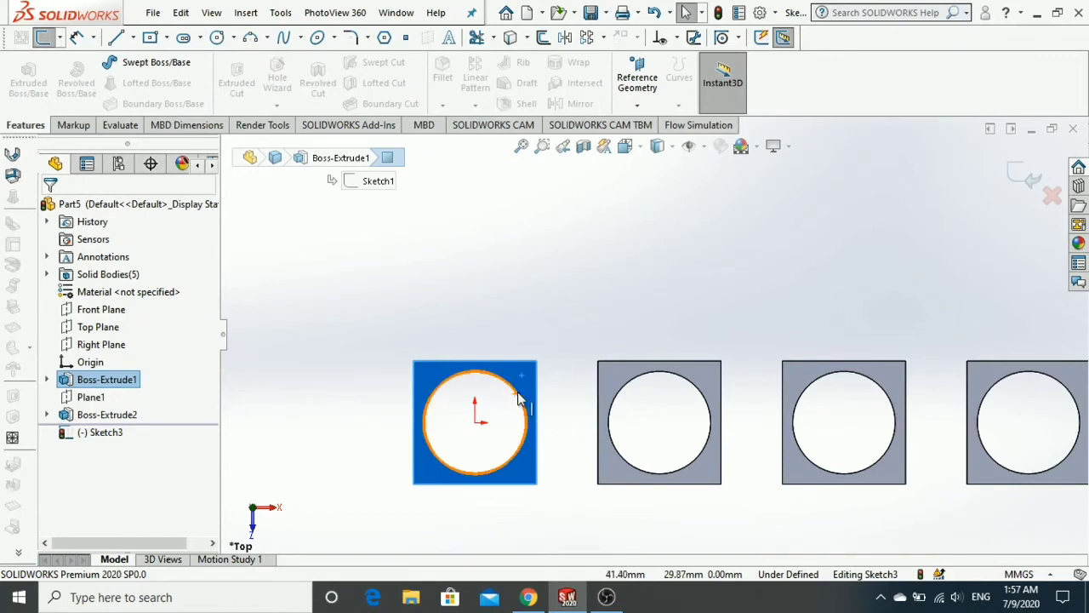
pyautogui.click(519, 397)
pyautogui.click(508, 39)
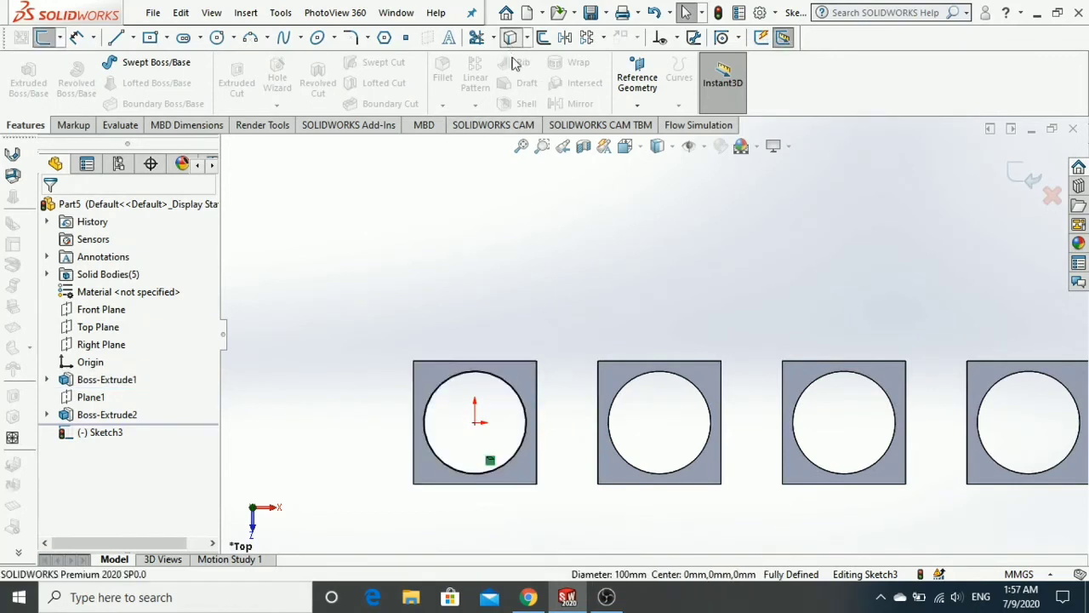
pyautogui.scroll(2, 632, 340)
pyautogui.click(1014, 179)
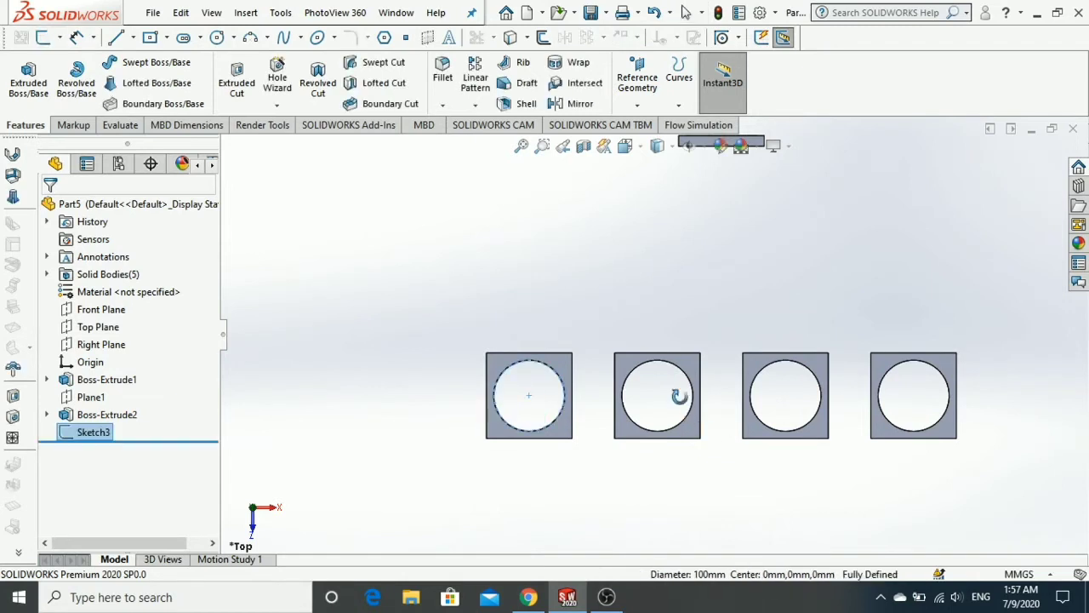
# Step: Start a 3D sketch and draw a line about 212 mm long straight up from the first flange's circle center
pyautogui.moveTo(679, 396); pyautogui.dragTo(655, 267, button='middle')
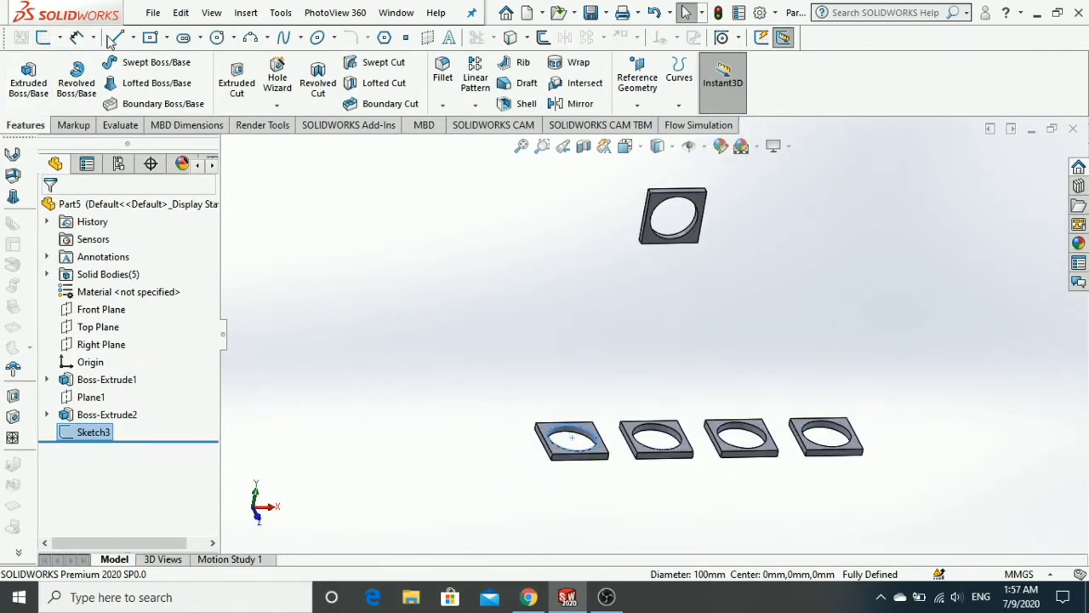
pyautogui.click(60, 38)
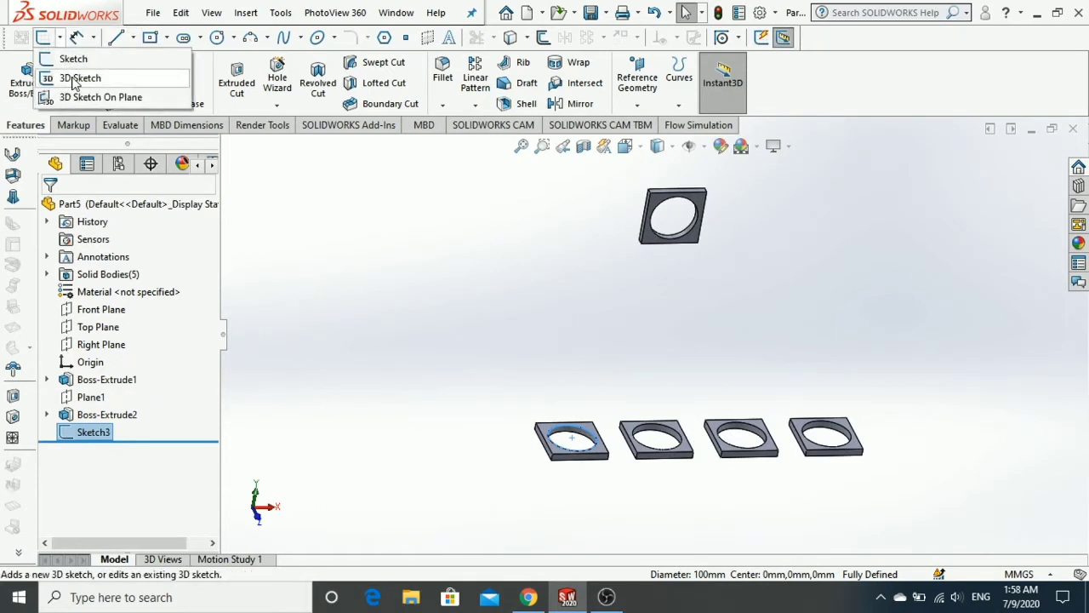
pyautogui.click(72, 78)
pyautogui.click(117, 37)
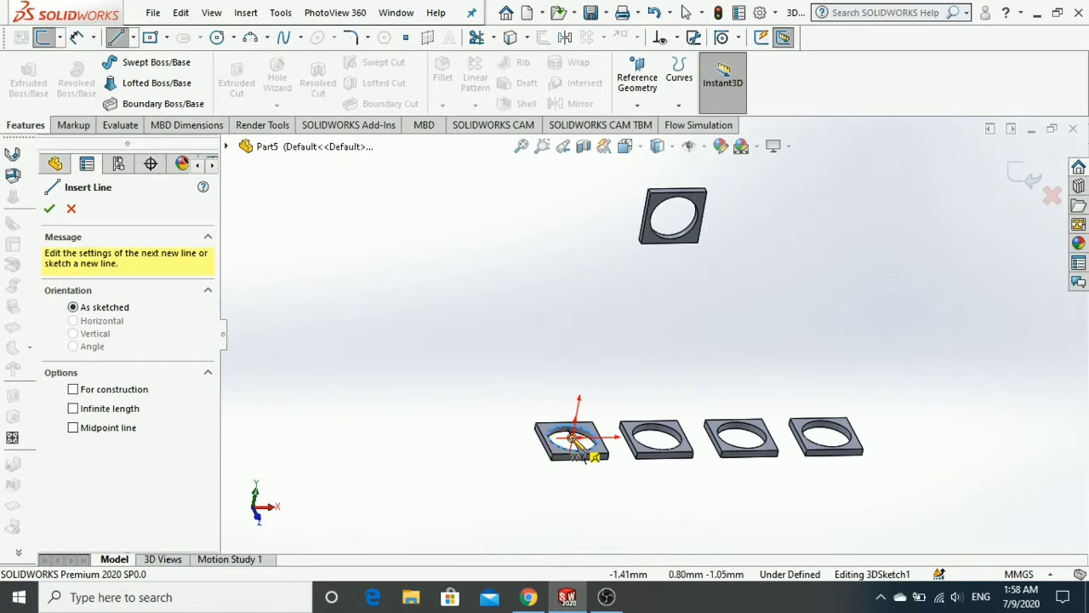
pyautogui.click(572, 438)
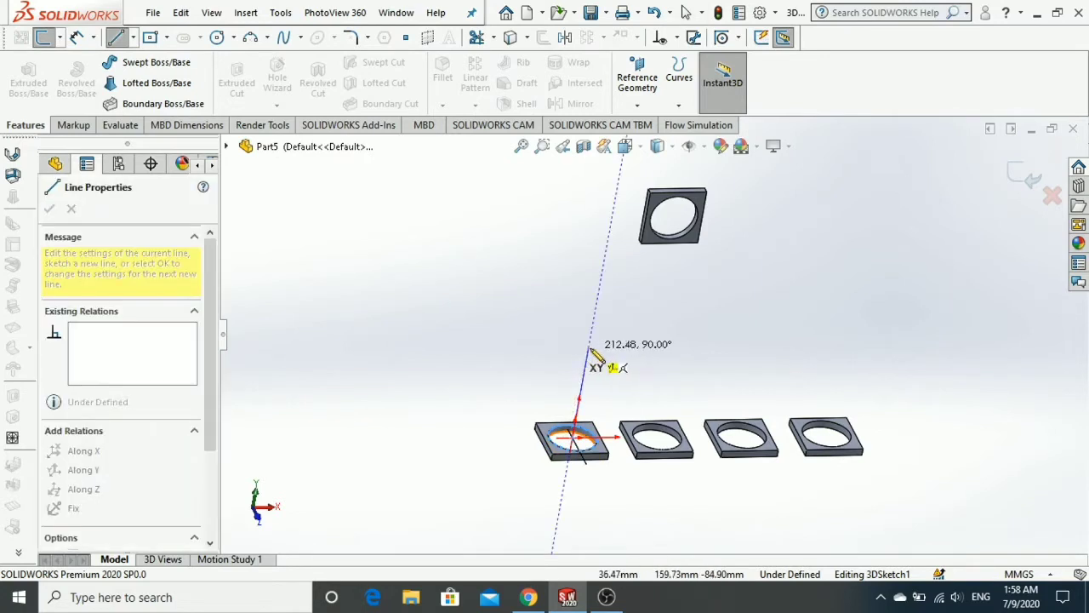
pyautogui.click(589, 349)
pyautogui.press('Escape')
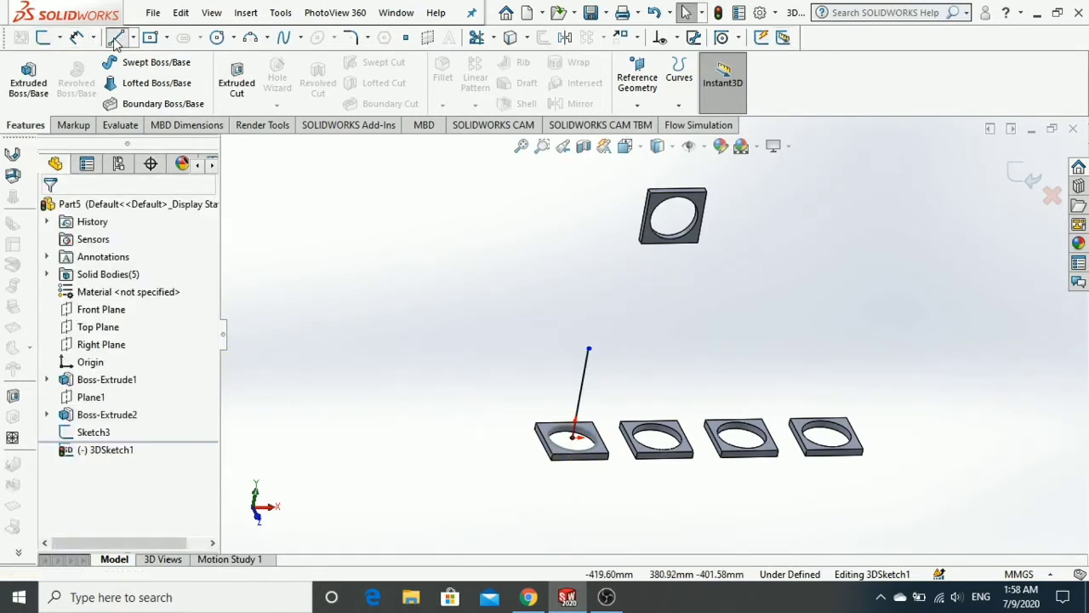
# Step: Try a line from the center of the upper vertical flange's hole and delete it
pyautogui.click(116, 40)
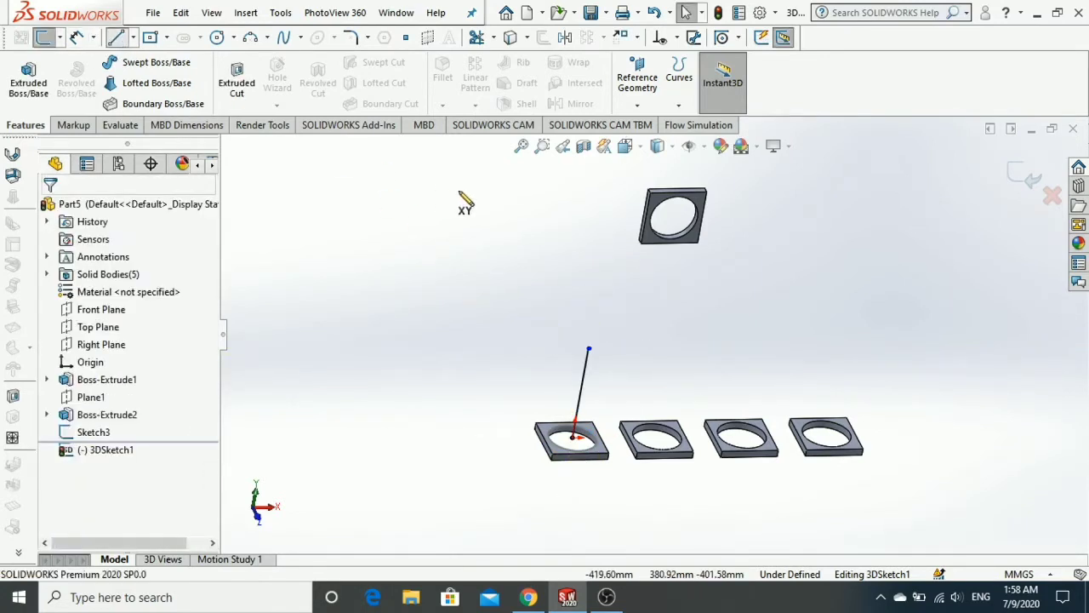
pyautogui.click(674, 218)
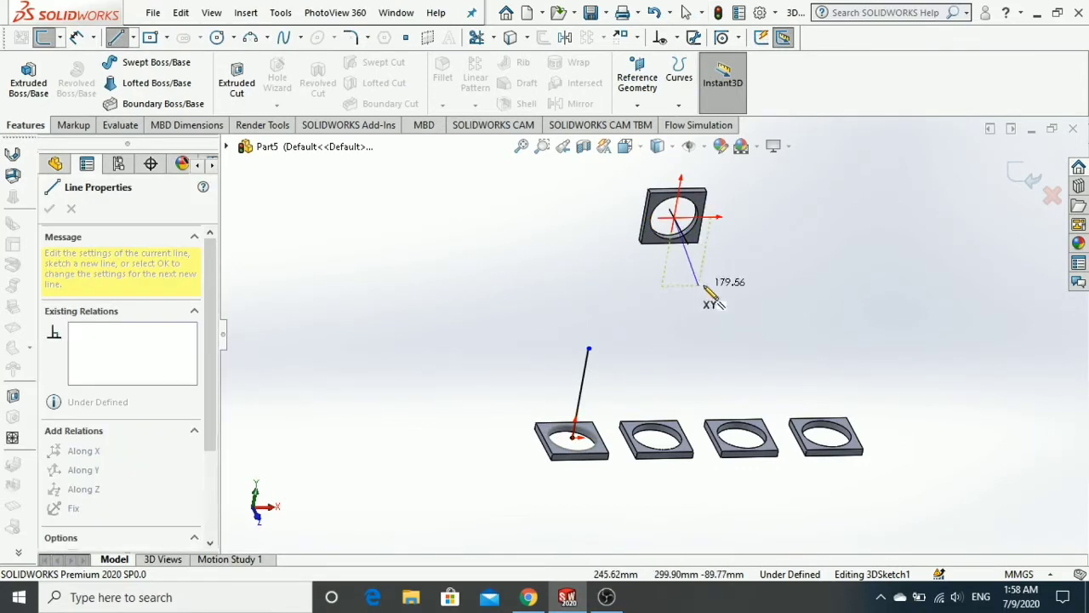
pyautogui.moveTo(713, 285); pyautogui.dragTo(464, 292, button='middle')
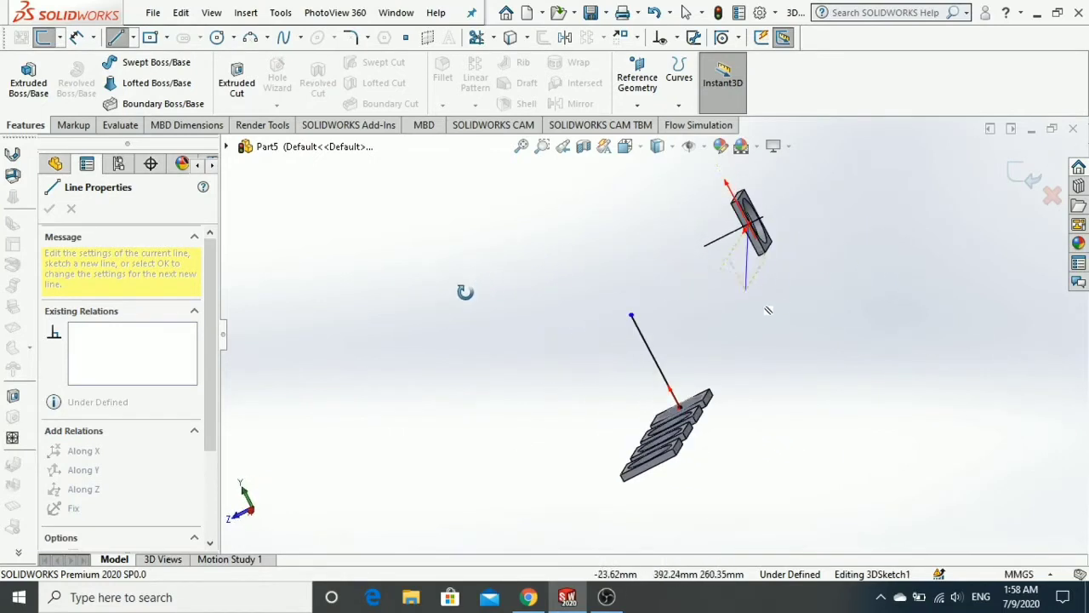
pyautogui.moveTo(697, 267)
pyautogui.mouseDown(button='middle')
pyautogui.moveTo(661, 261)
pyautogui.moveTo(683, 281)
pyautogui.mouseUp(button='middle')
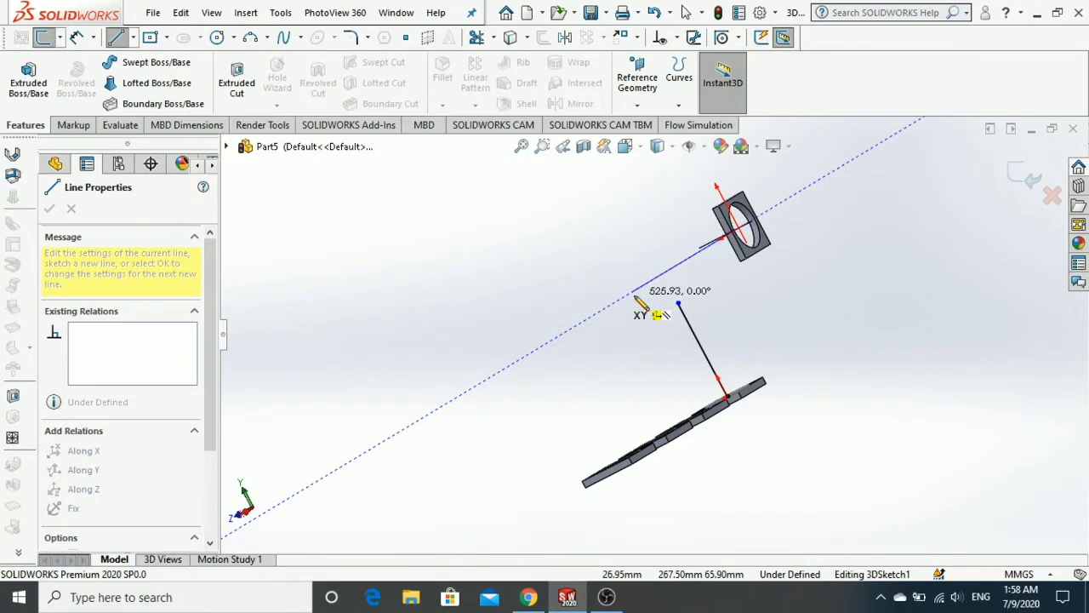
pyautogui.click(658, 278)
pyautogui.moveTo(660, 280)
pyautogui.mouseDown(button='middle')
pyautogui.moveTo(699, 290)
pyautogui.moveTo(690, 286)
pyautogui.mouseUp(button='middle')
pyautogui.press('Escape')
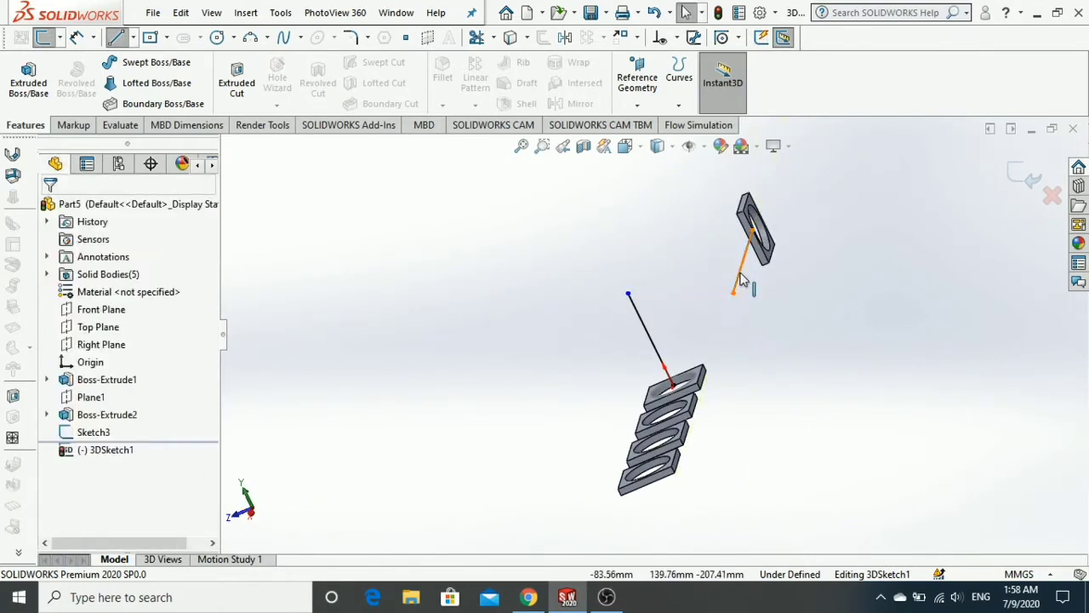
pyautogui.click(740, 280)
pyautogui.press('Delete')
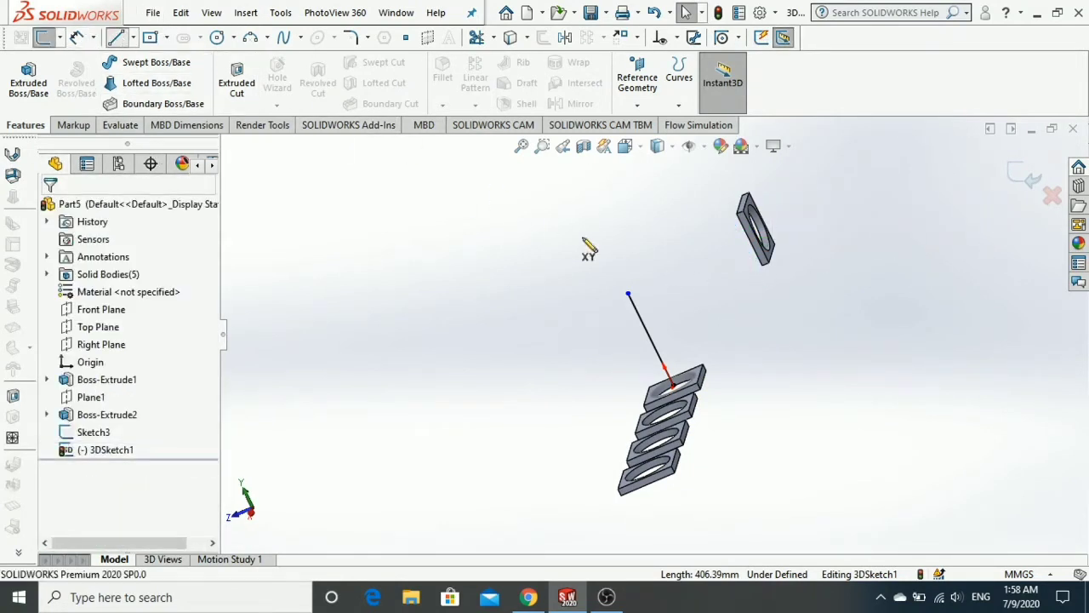
# Step: Draw a line about 189 mm long straight out from the vertical flange's hole center and connect it to the upright line's upper end
pyautogui.moveTo(701, 286); pyautogui.dragTo(756, 277, button='middle')
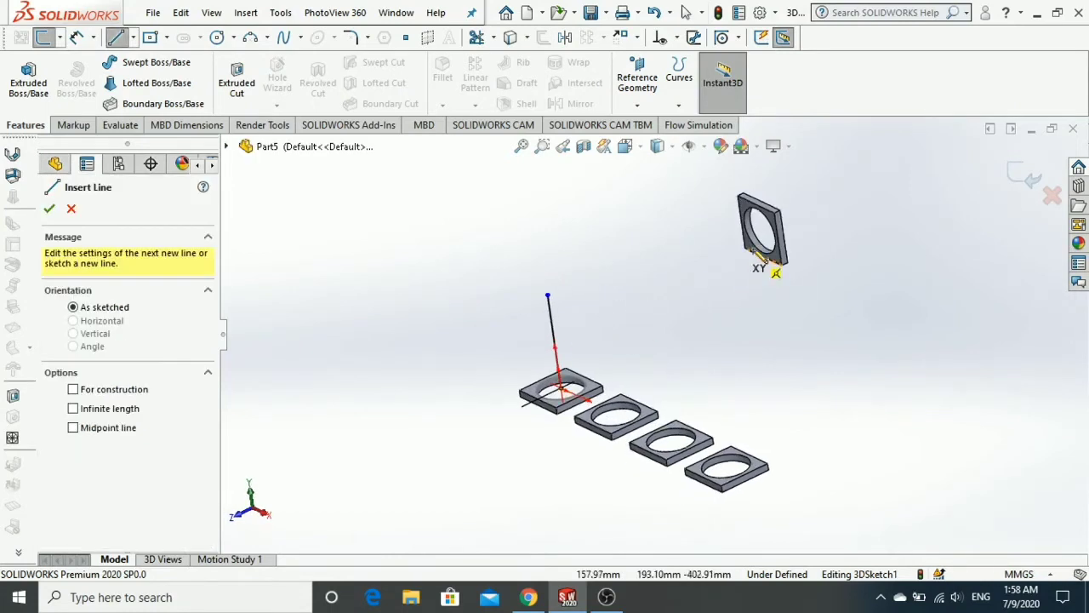
pyautogui.click(765, 229)
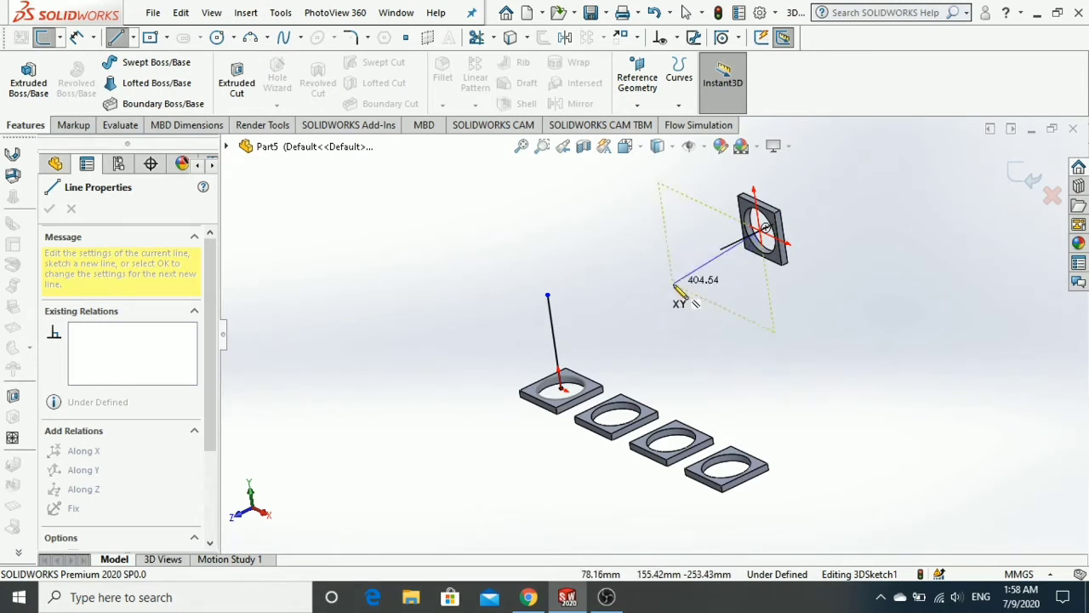
pyautogui.moveTo(695, 277)
pyautogui.mouseDown(button='middle')
pyautogui.moveTo(644, 297)
pyautogui.moveTo(743, 275)
pyautogui.moveTo(750, 304)
pyautogui.moveTo(712, 277)
pyautogui.moveTo(776, 351)
pyautogui.moveTo(674, 252)
pyautogui.moveTo(694, 270)
pyautogui.moveTo(684, 262)
pyautogui.mouseUp(button='middle')
pyautogui.click(706, 266)
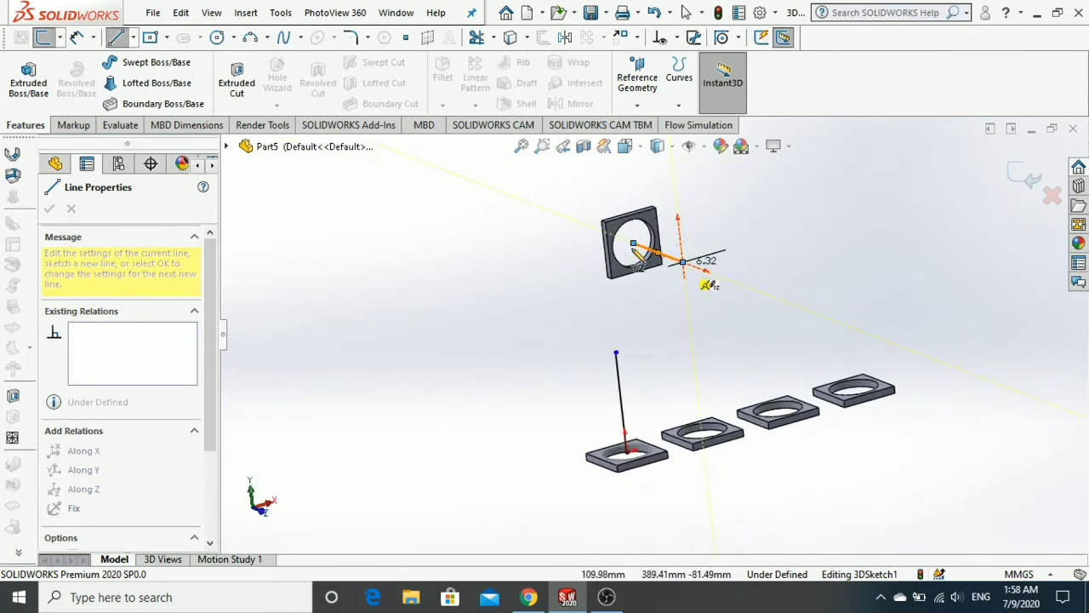
pyautogui.doubleClick(617, 352)
pyautogui.press('Escape')
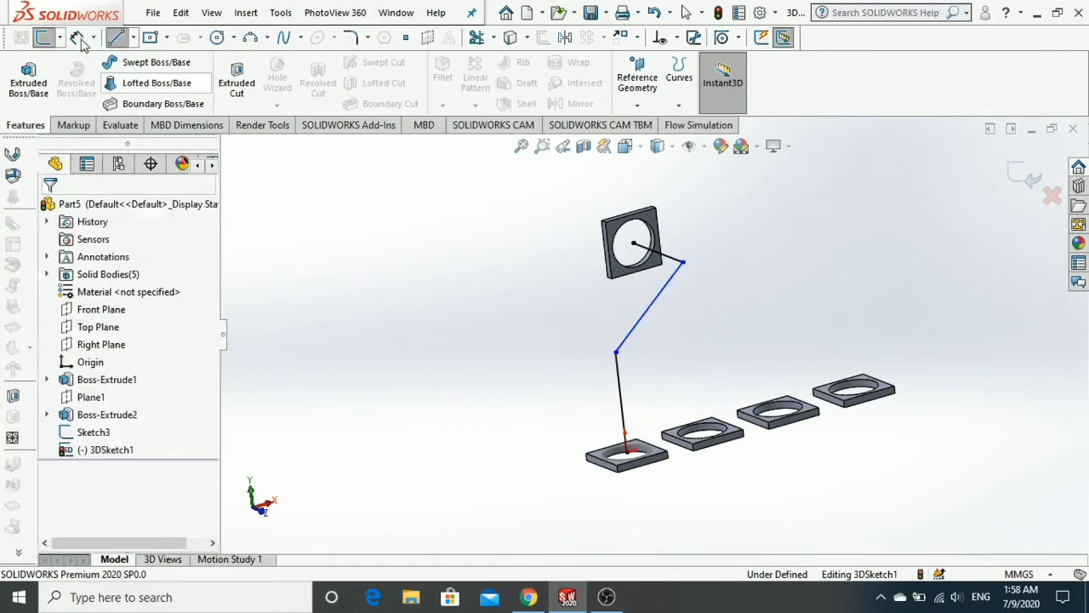
# Step: Dimension the upright line above the first flange to 120 mm
pyautogui.click(77, 37)
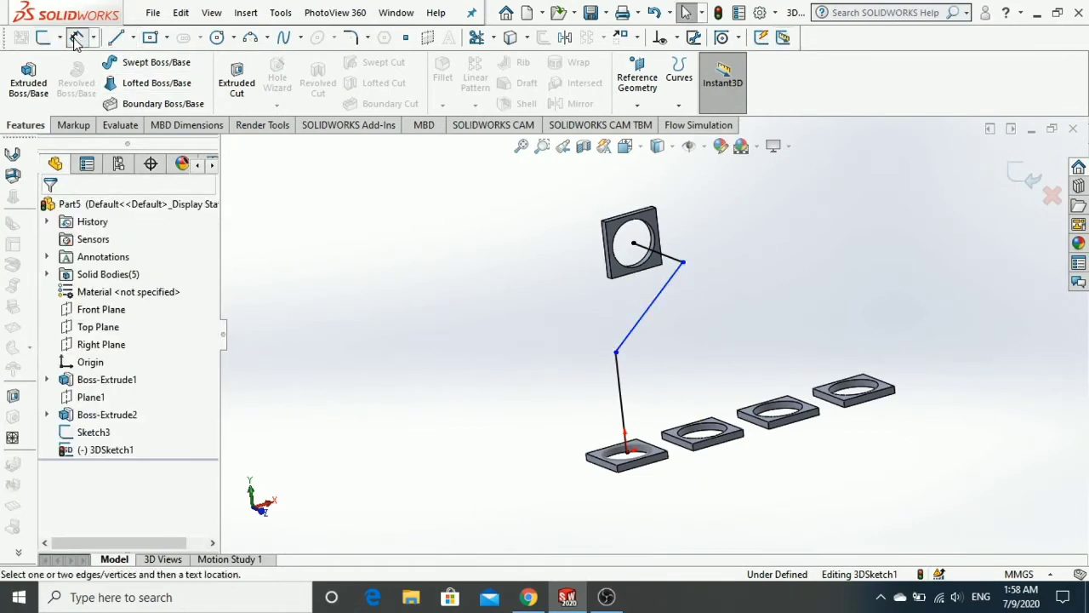
pyautogui.click(609, 394)
pyautogui.click(606, 404)
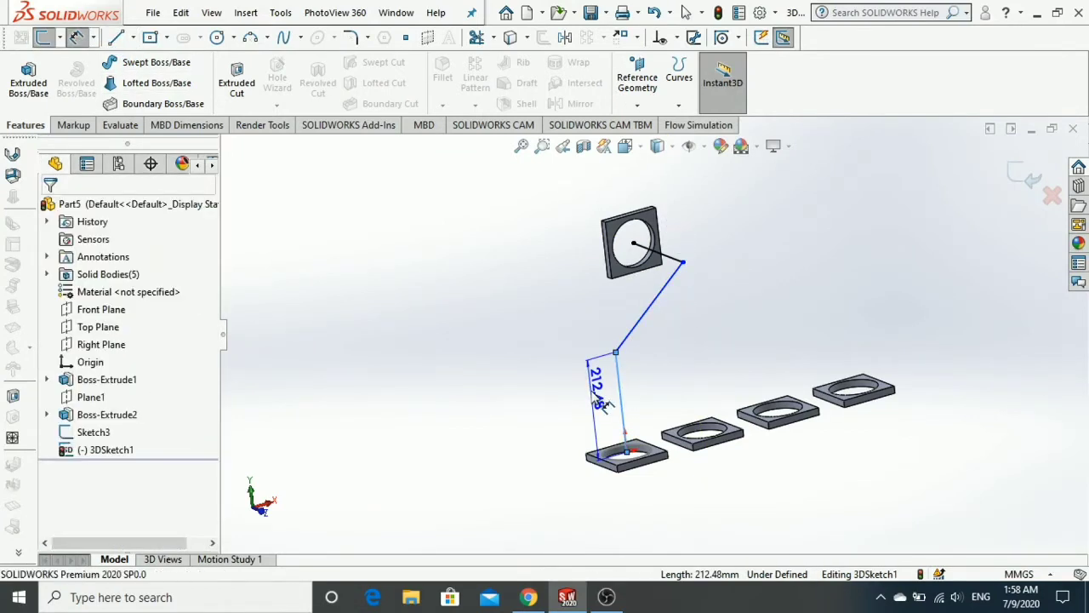
pyautogui.write('120')
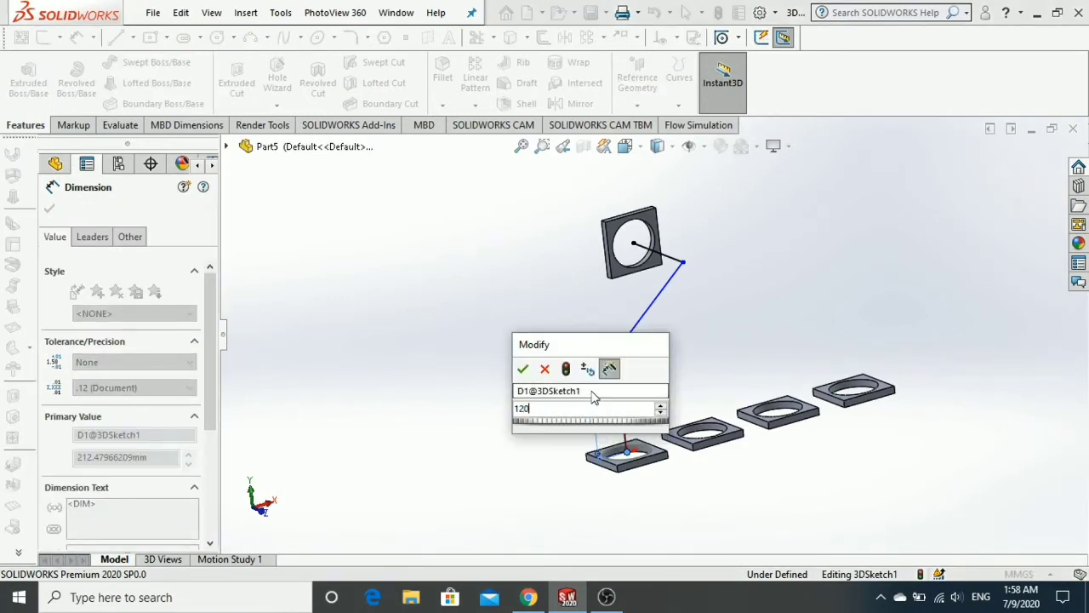
pyautogui.press('Return')
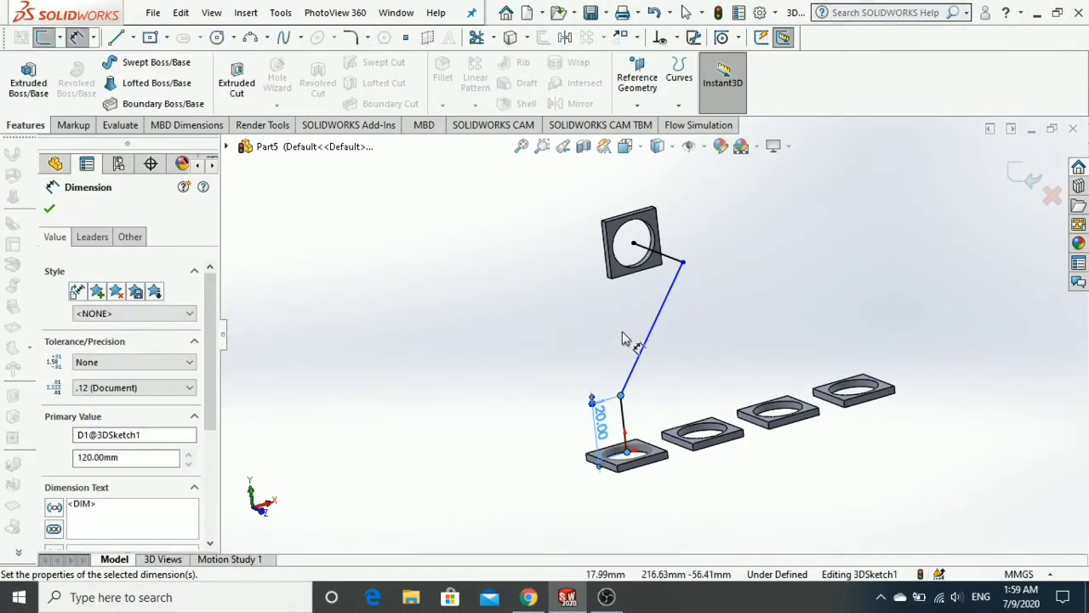
# Step: Dimension the line coming out of the vertical flange to 150 mm
pyautogui.moveTo(654, 279); pyautogui.dragTo(678, 298, button='middle')
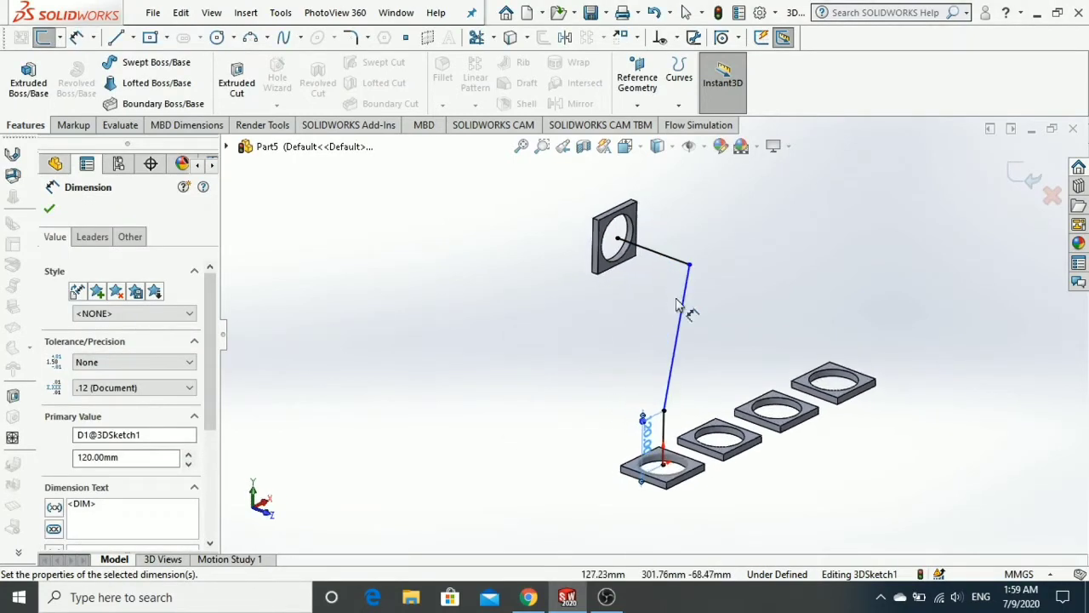
pyautogui.click(667, 255)
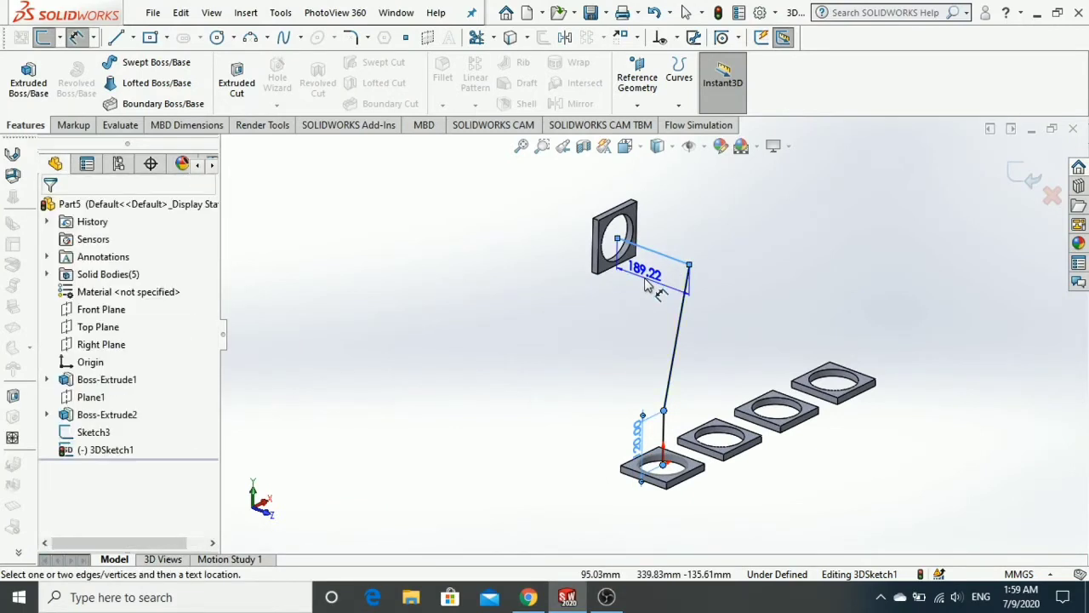
pyautogui.click(647, 285)
pyautogui.write('150')
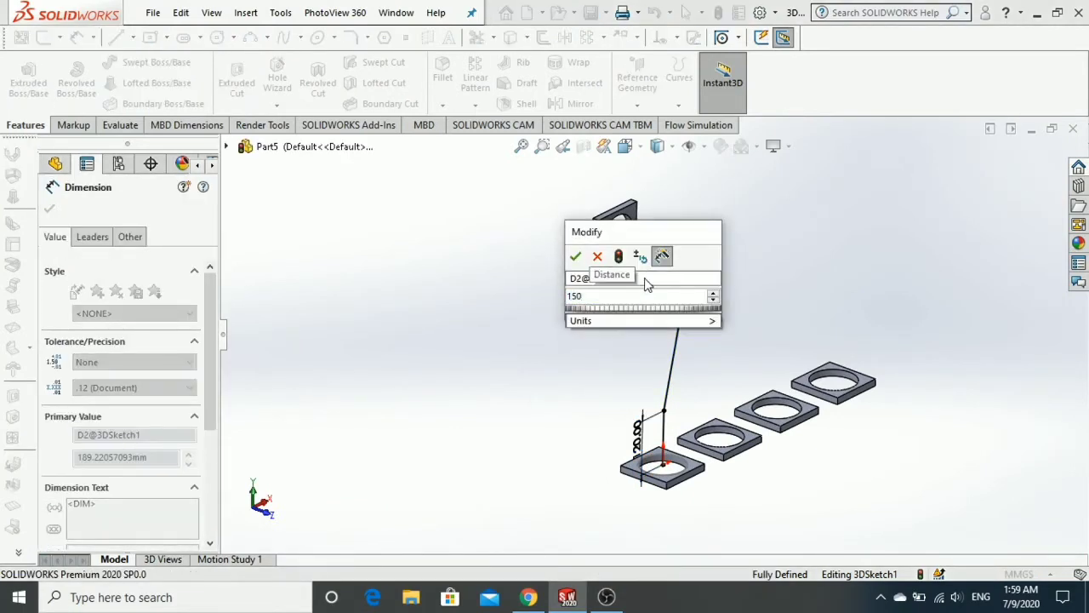
pyautogui.press('Return')
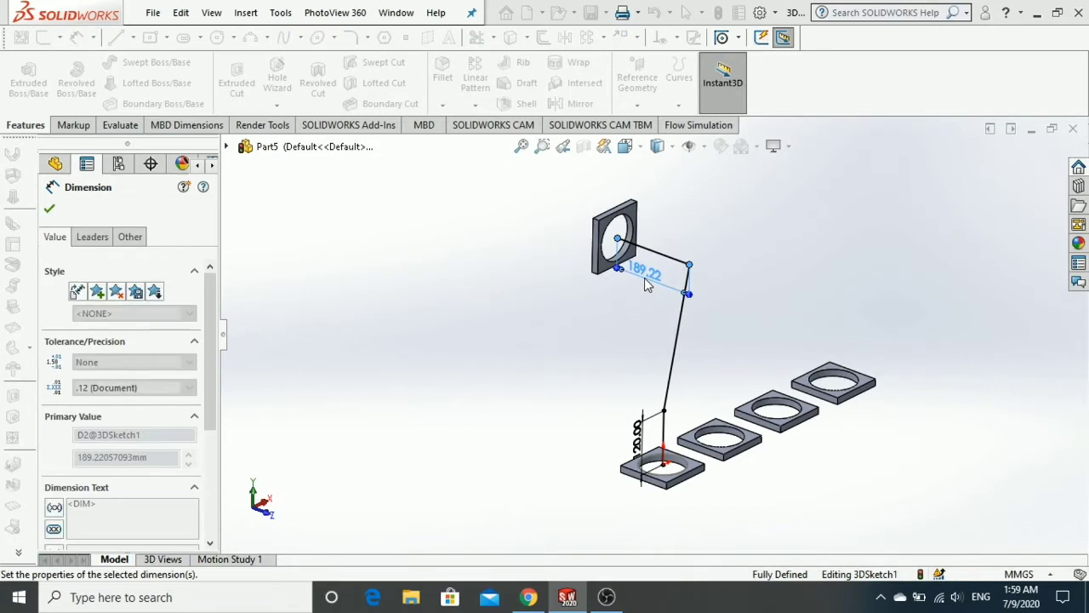
# Step: Fillet both corners of the 3D pipe path with an 80 mm radius
pyautogui.moveTo(717, 340)
pyautogui.mouseDown(button='middle')
pyautogui.moveTo(690, 321)
pyautogui.moveTo(646, 335)
pyautogui.moveTo(639, 380)
pyautogui.moveTo(684, 365)
pyautogui.moveTo(692, 374)
pyautogui.mouseUp(button='middle')
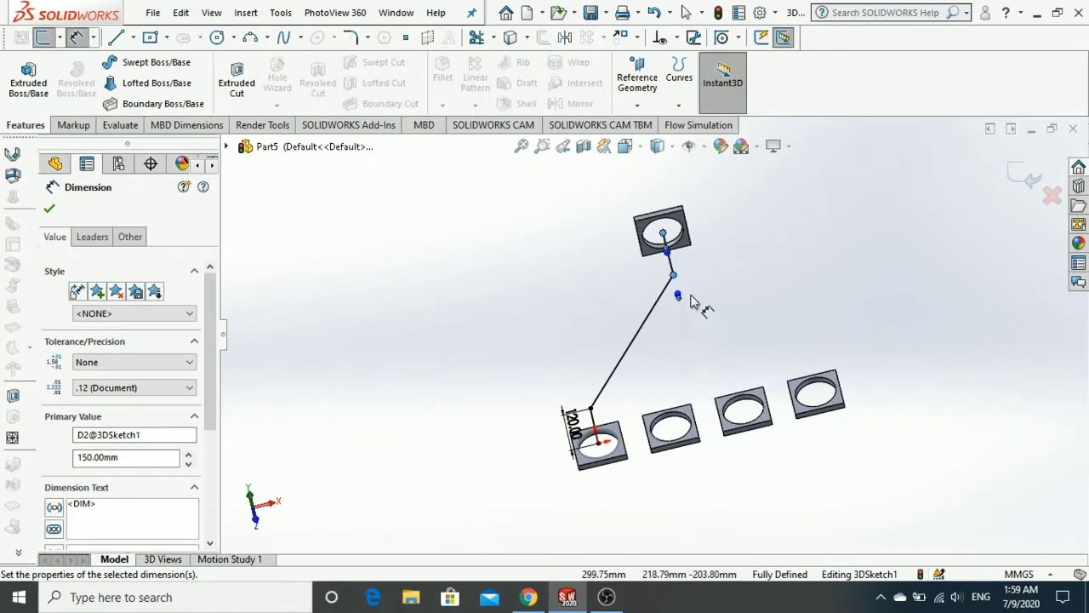
pyautogui.moveTo(691, 302)
pyautogui.mouseDown(button='middle')
pyautogui.moveTo(698, 358)
pyautogui.moveTo(754, 340)
pyautogui.mouseUp(button='middle')
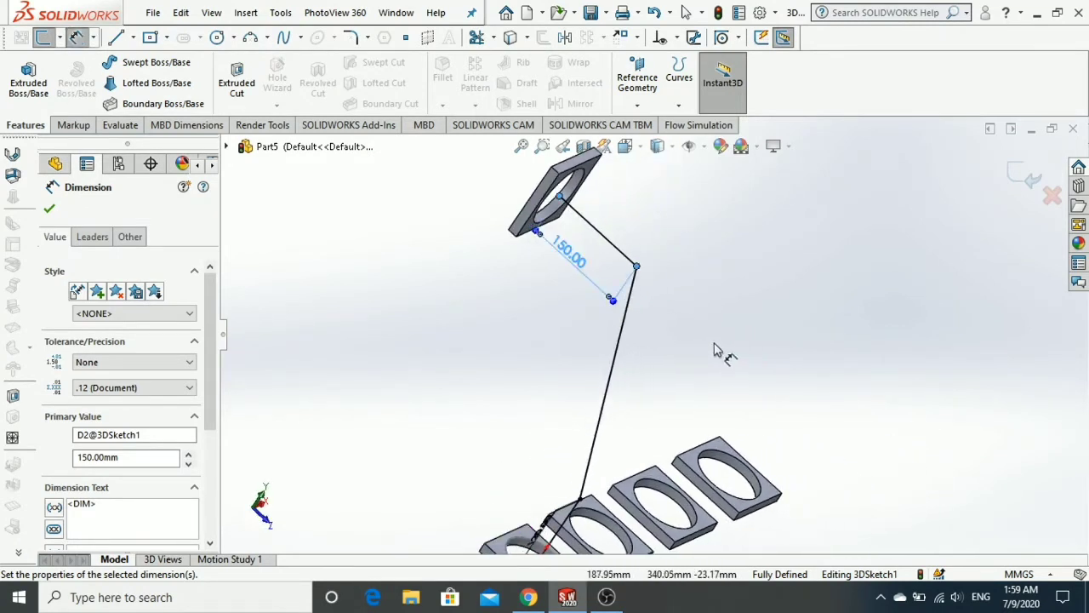
pyautogui.scroll(2, 715, 351)
pyautogui.click(351, 38)
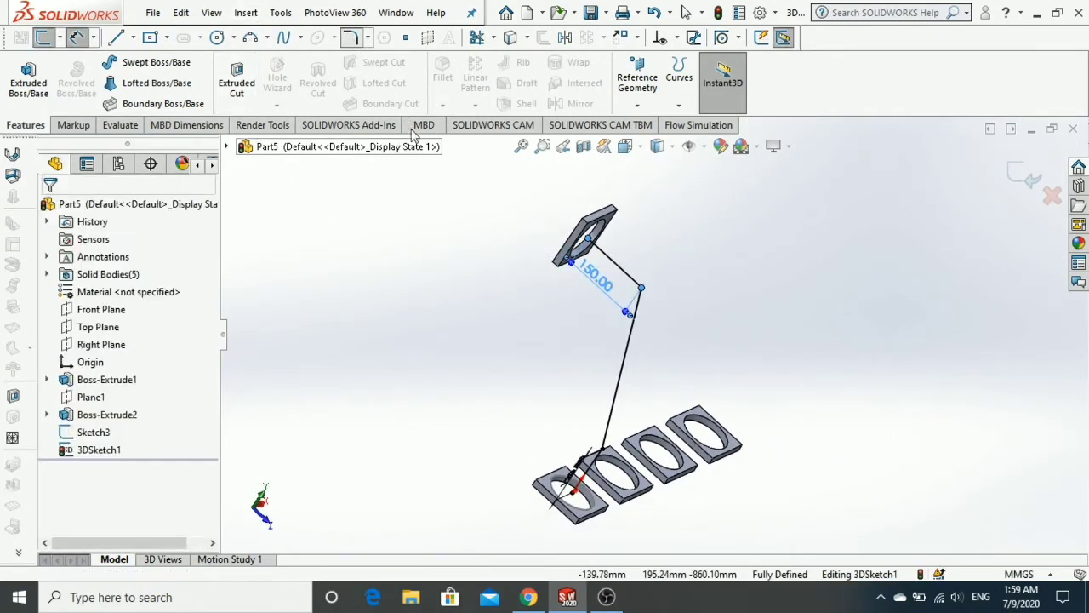
pyautogui.scroll(-2, 642, 293)
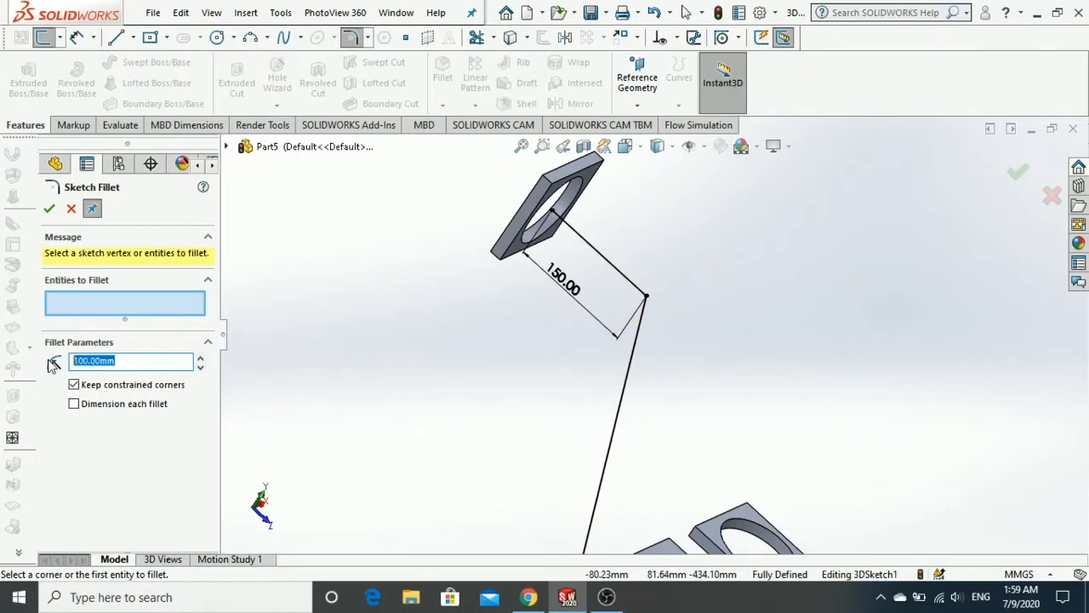
pyautogui.write('8')
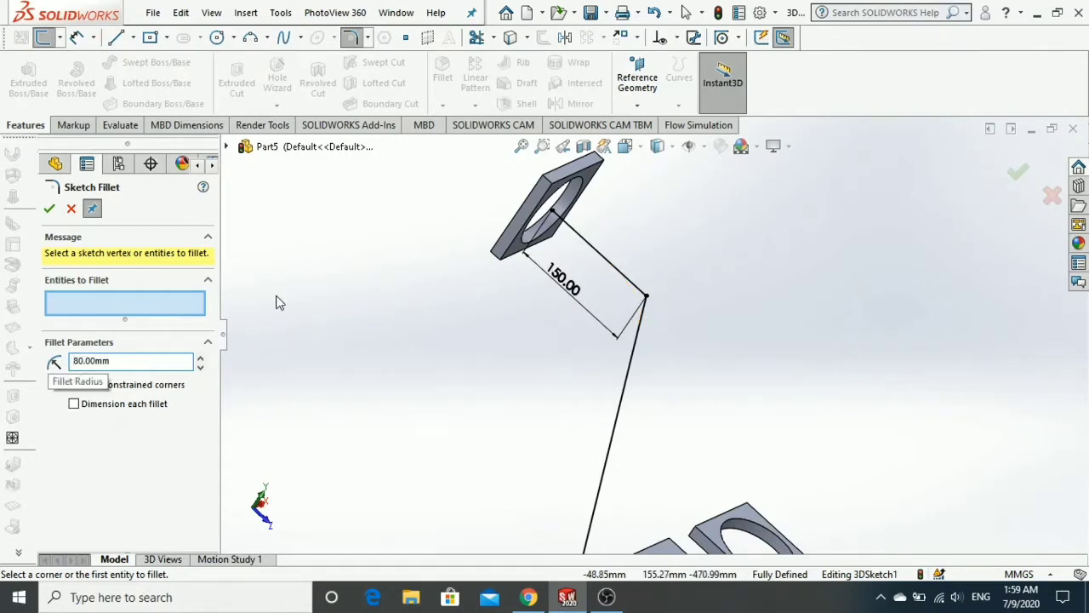
pyautogui.click(644, 298)
pyautogui.scroll(2, 642, 340)
pyautogui.scroll(-3, 628, 439)
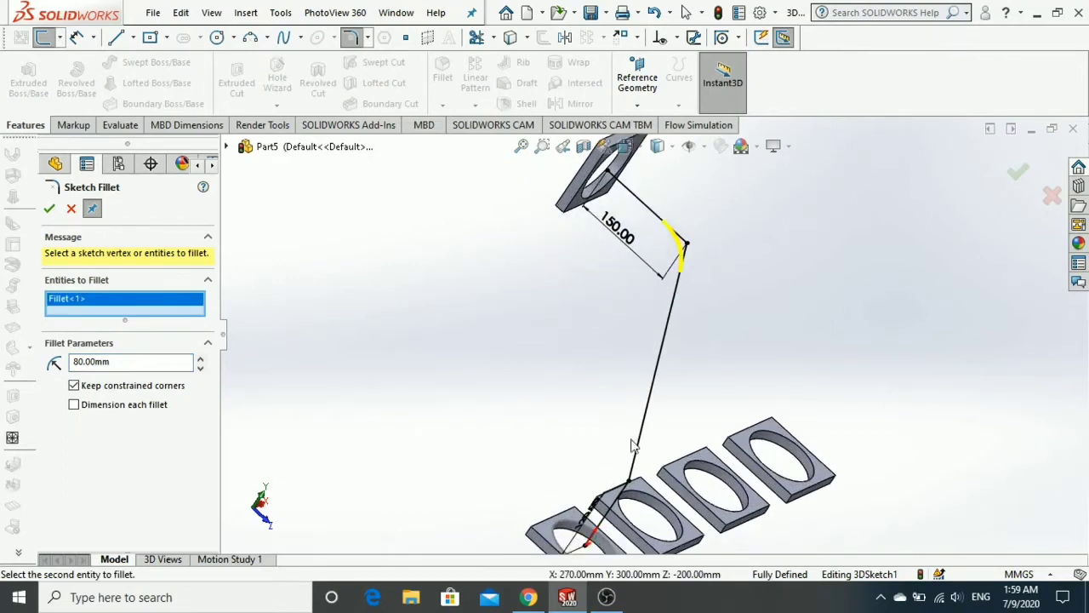
pyautogui.click(634, 496)
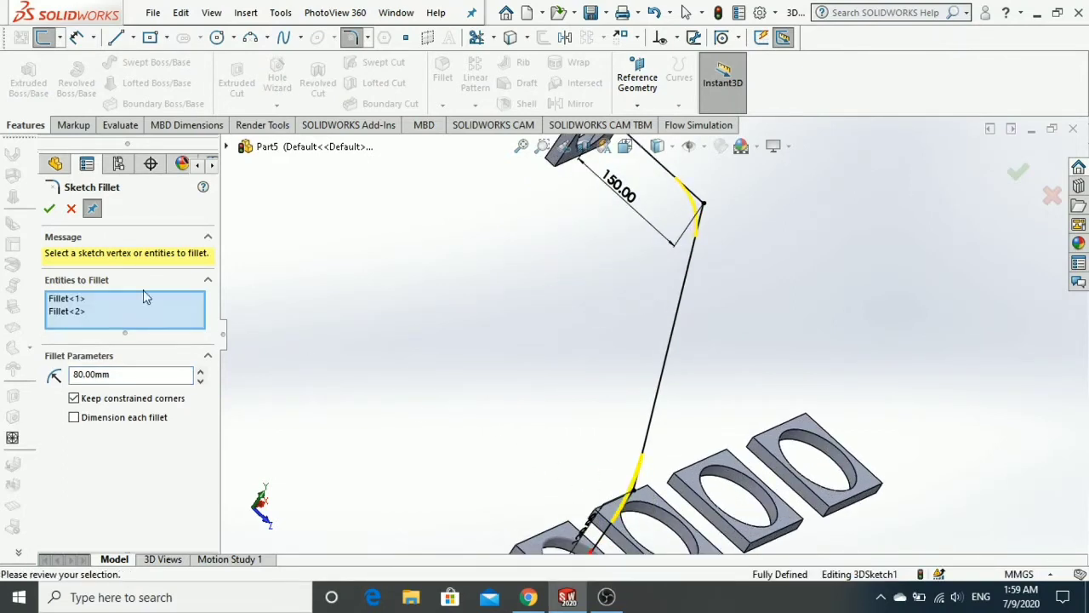
pyautogui.click(49, 210)
pyautogui.moveTo(401, 374)
pyautogui.mouseDown(button='middle')
pyautogui.moveTo(481, 406)
pyautogui.moveTo(448, 355)
pyautogui.moveTo(411, 327)
pyautogui.moveTo(425, 330)
pyautogui.mouseUp(button='middle')
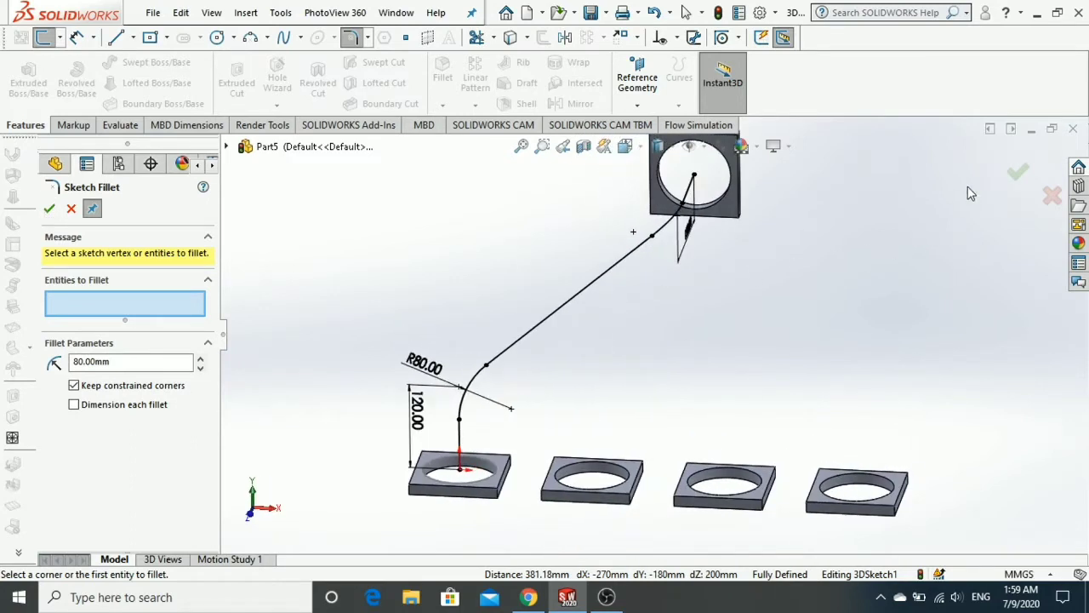
pyautogui.click(1019, 173)
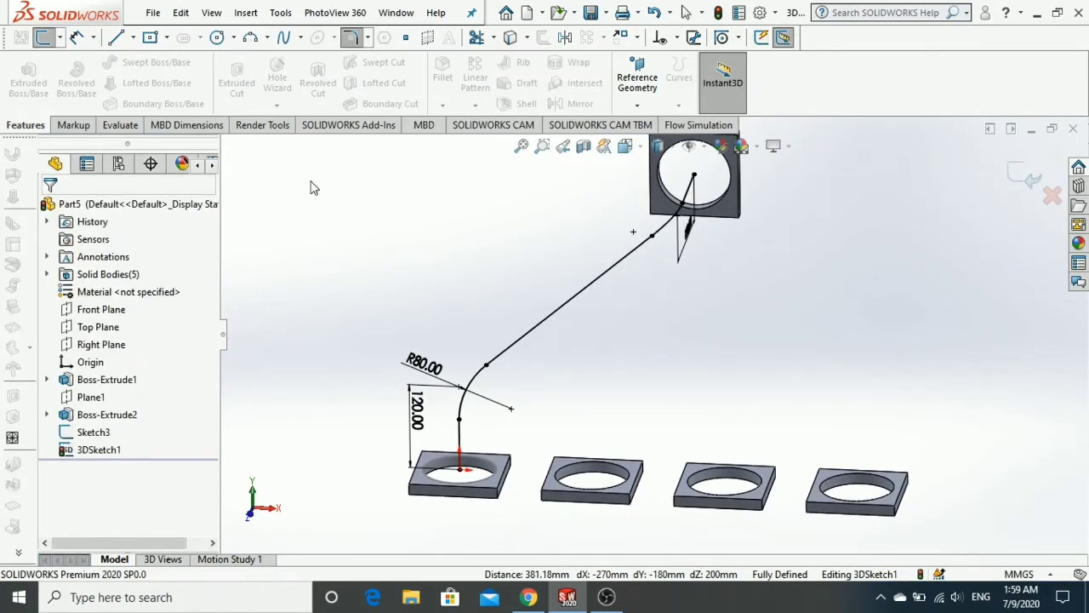
# Step: Sweep the circle on the first flange along the 3D sketch path to form a solid pipe up to the vertical flange
pyautogui.click(479, 491)
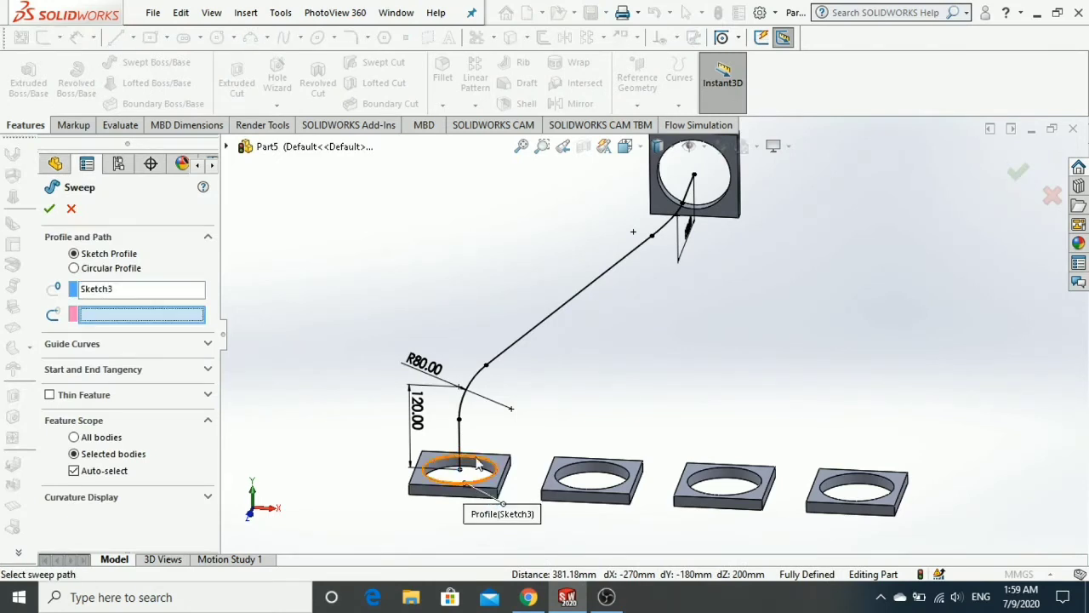
pyautogui.click(508, 361)
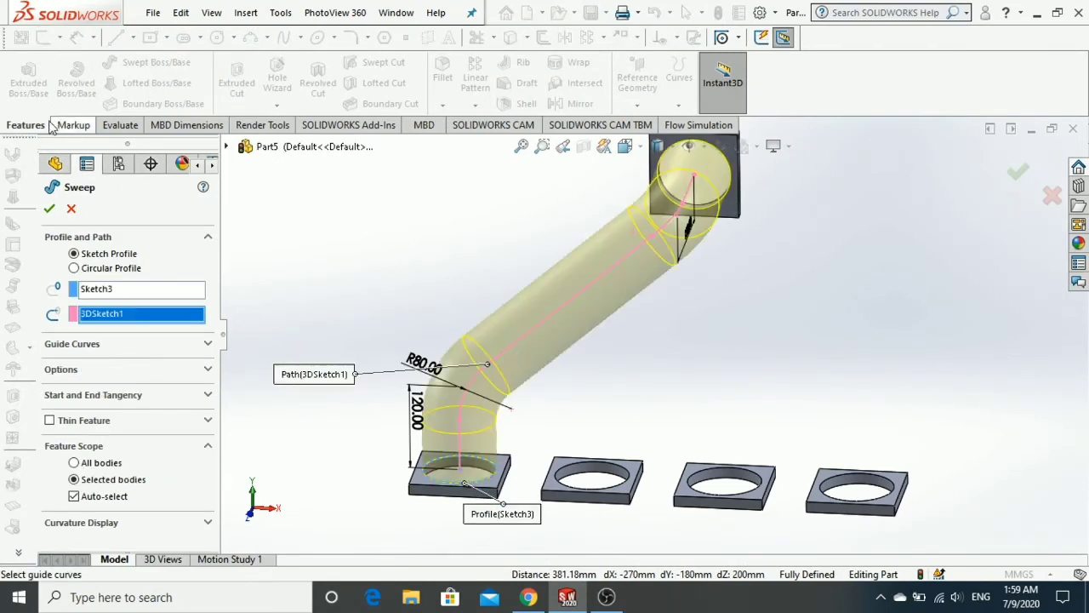
pyautogui.click(49, 207)
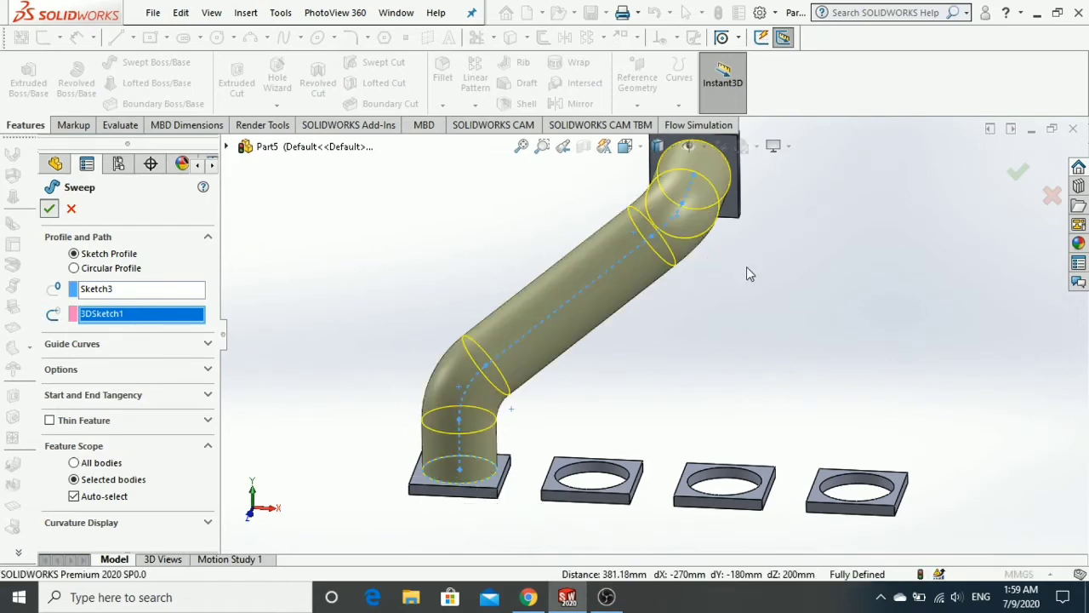
pyautogui.scroll(2, 746, 268)
pyautogui.scroll(-1, 746, 268)
pyautogui.click(711, 323)
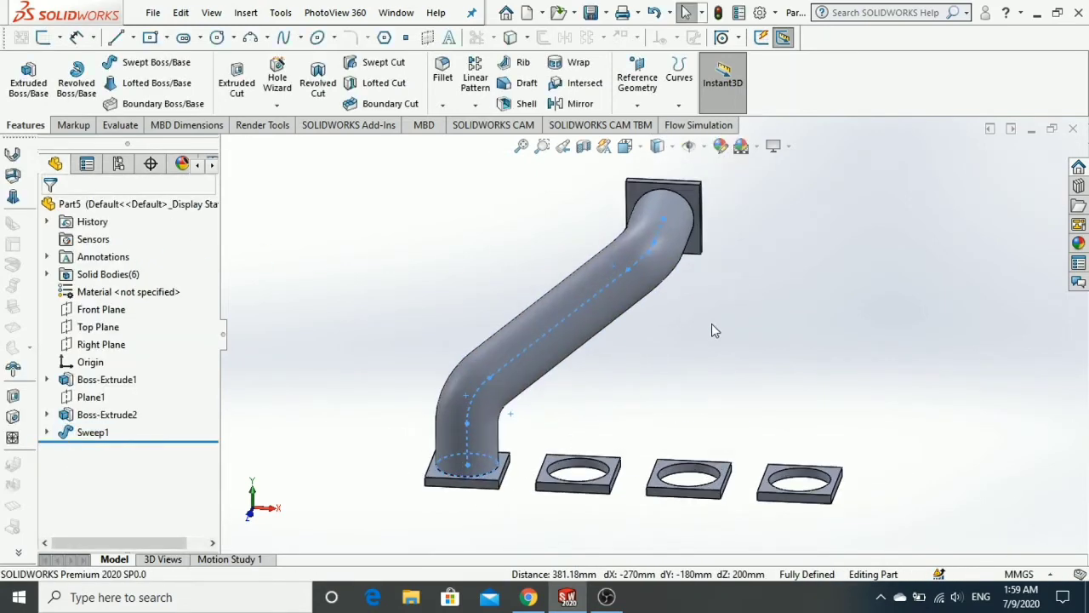
# Step: Sketch on the second flange's top face and convert its 100 mm hole edge into a sketch circle
pyautogui.scroll(2, 703, 332)
pyautogui.moveTo(703, 330); pyautogui.dragTo(688, 348, button='middle')
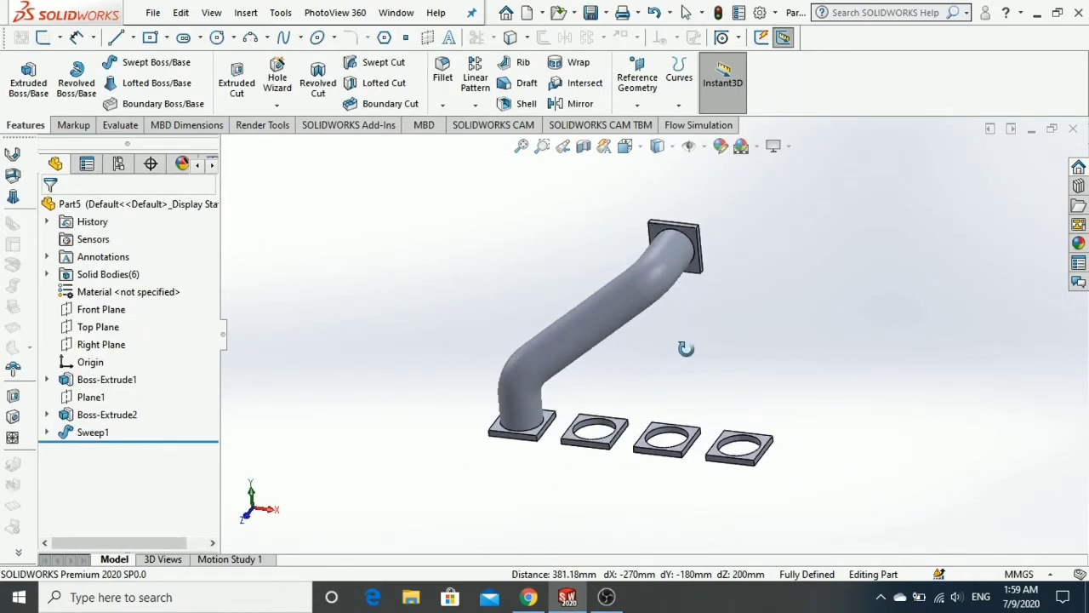
pyautogui.scroll(-2, 625, 423)
pyautogui.scroll(-1, 626, 423)
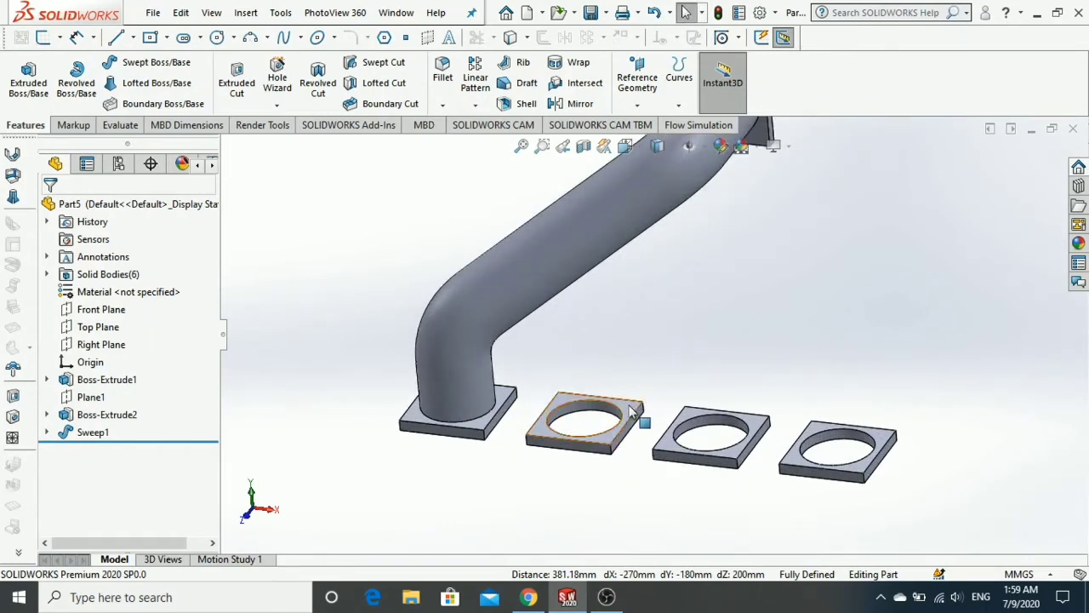
pyautogui.click(631, 417)
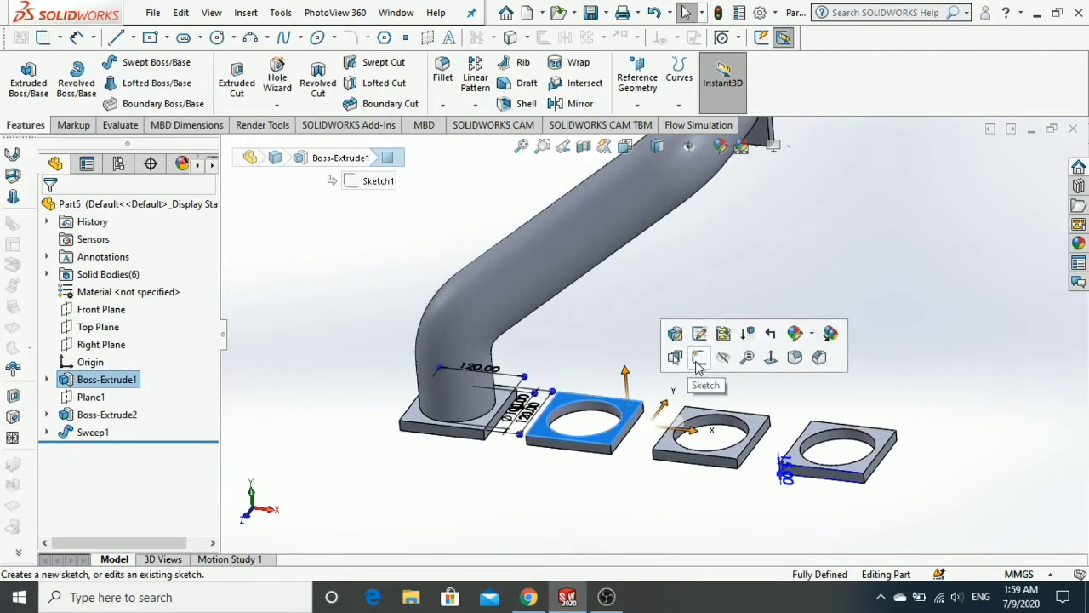
pyautogui.click(697, 360)
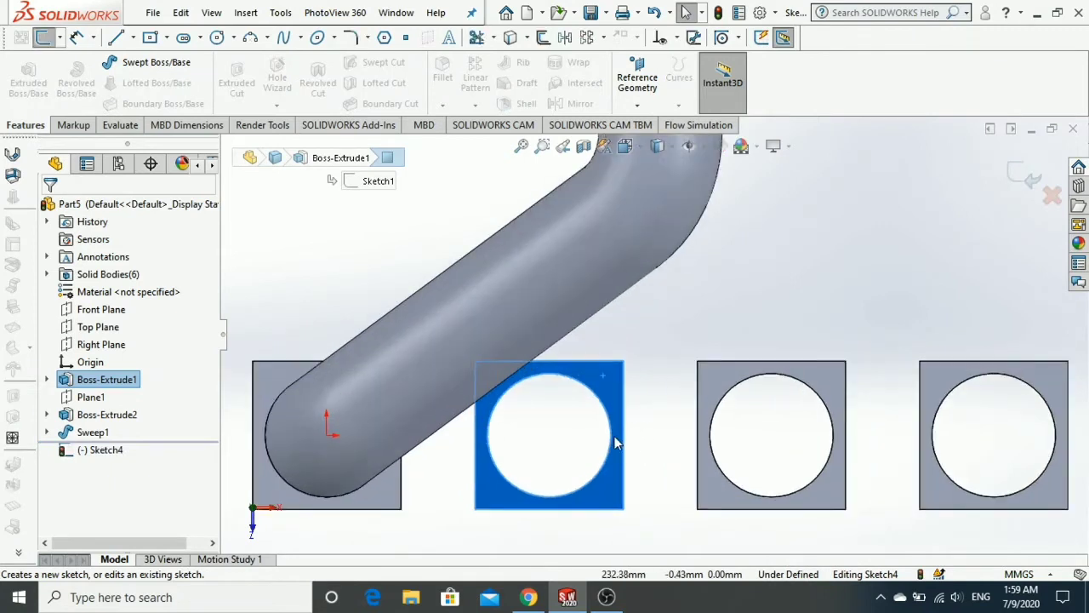
pyautogui.click(596, 481)
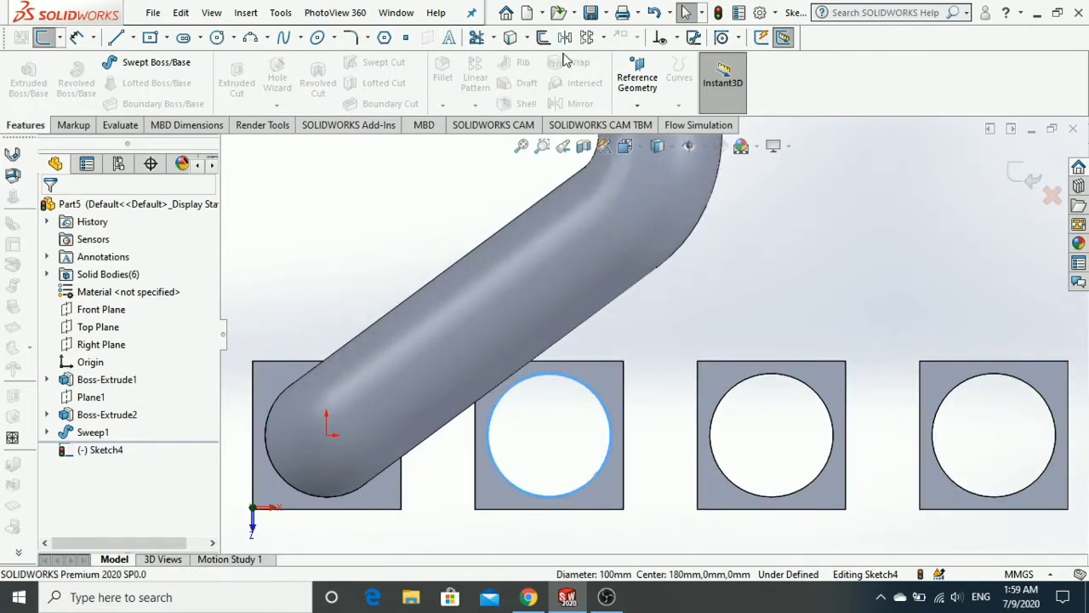
pyautogui.click(514, 39)
pyautogui.scroll(4, 632, 394)
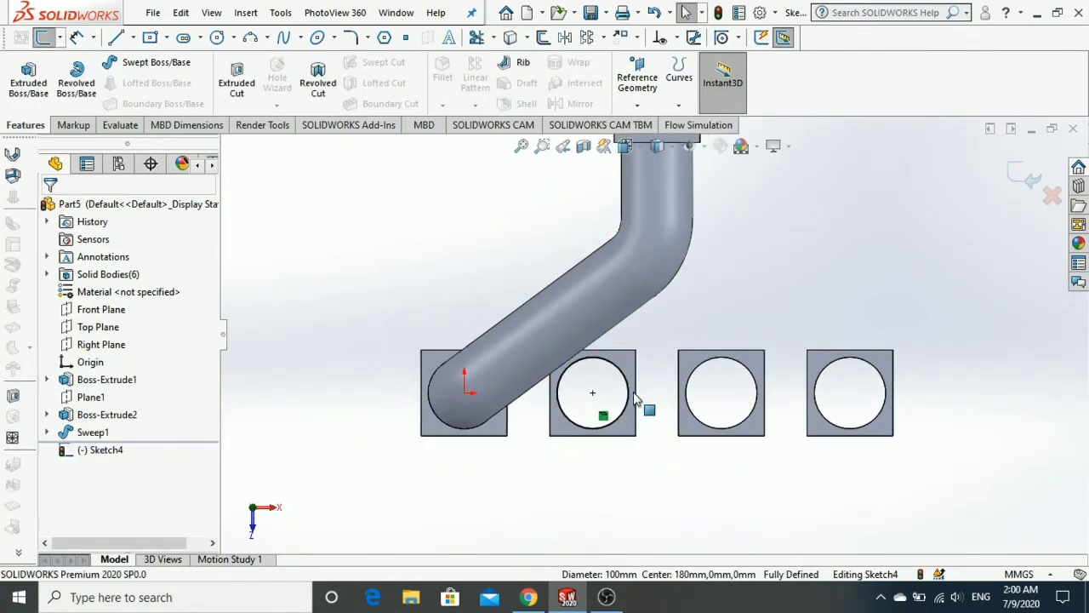
pyautogui.moveTo(635, 395)
pyautogui.mouseDown(button='middle')
pyautogui.moveTo(603, 365)
pyautogui.moveTo(630, 204)
pyautogui.mouseUp(button='middle')
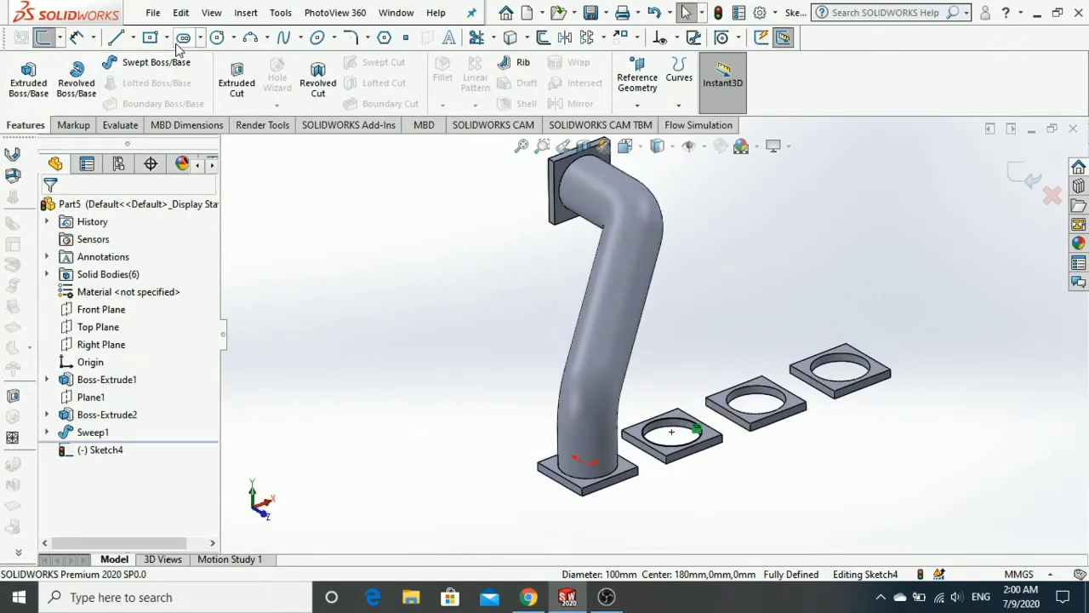
pyautogui.click(116, 37)
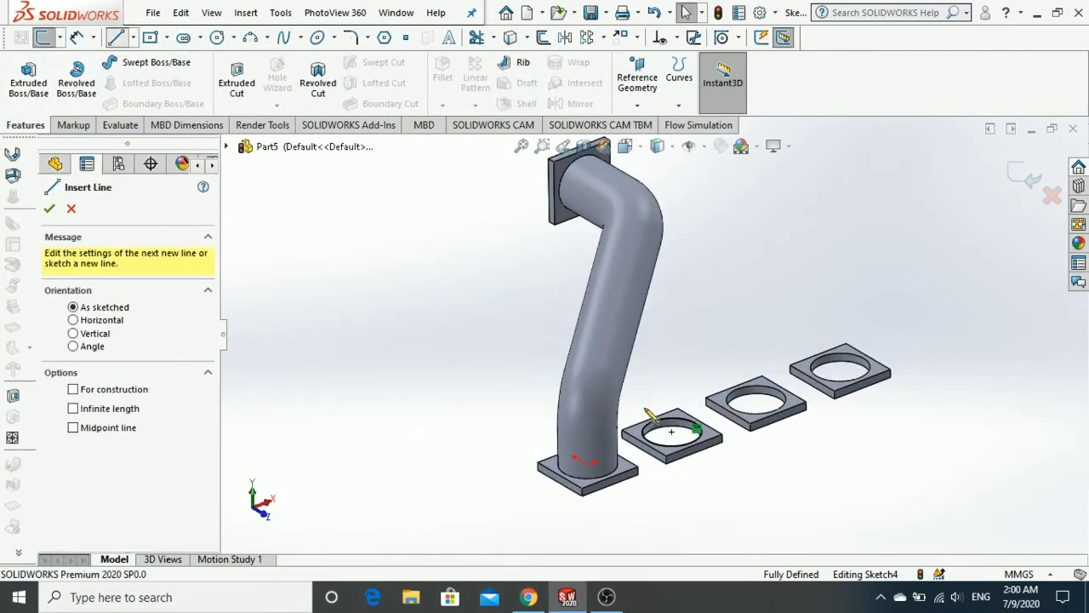
pyautogui.click(671, 432)
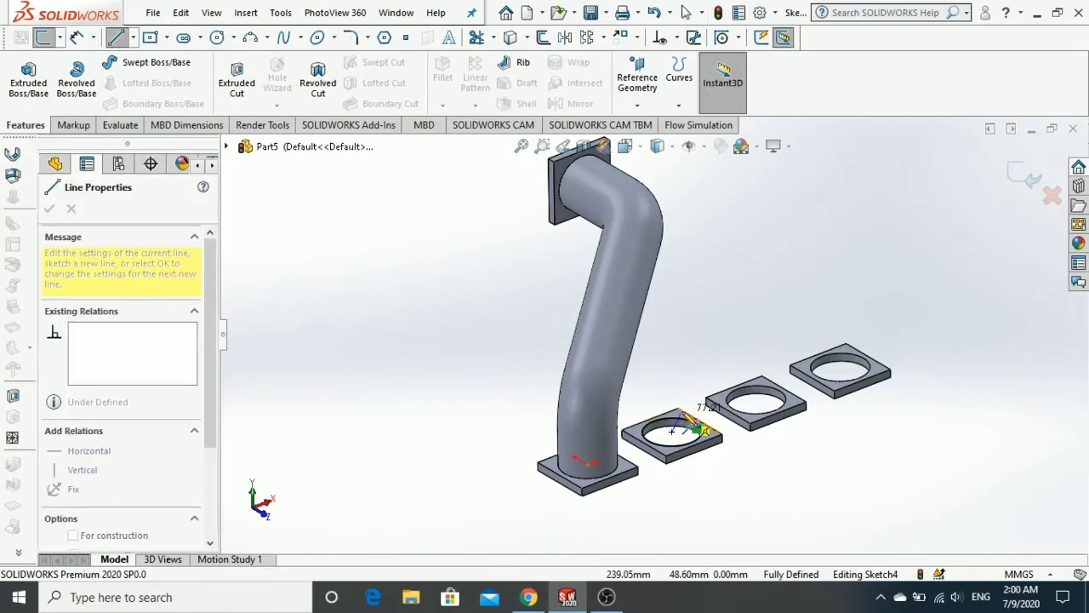
pyautogui.moveTo(682, 415)
pyautogui.mouseDown(button='middle')
pyautogui.moveTo(700, 413)
pyautogui.moveTo(688, 405)
pyautogui.mouseUp(button='middle')
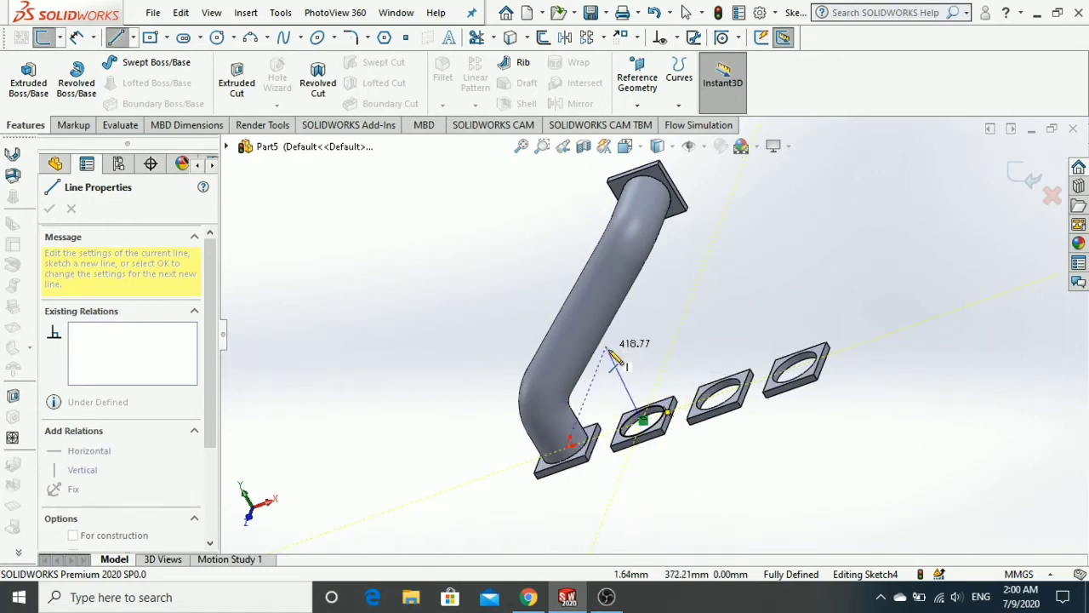
pyautogui.moveTo(605, 367)
pyautogui.mouseDown(button='middle')
pyautogui.moveTo(653, 383)
pyautogui.moveTo(673, 430)
pyautogui.mouseUp(button='middle')
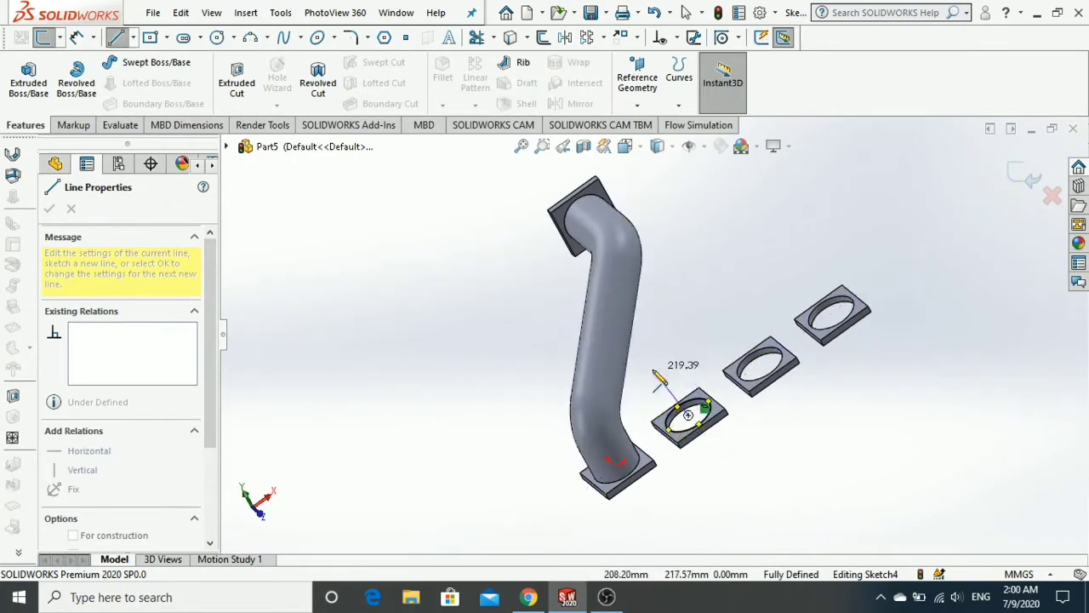
pyautogui.moveTo(660, 378); pyautogui.dragTo(651, 313, button='middle')
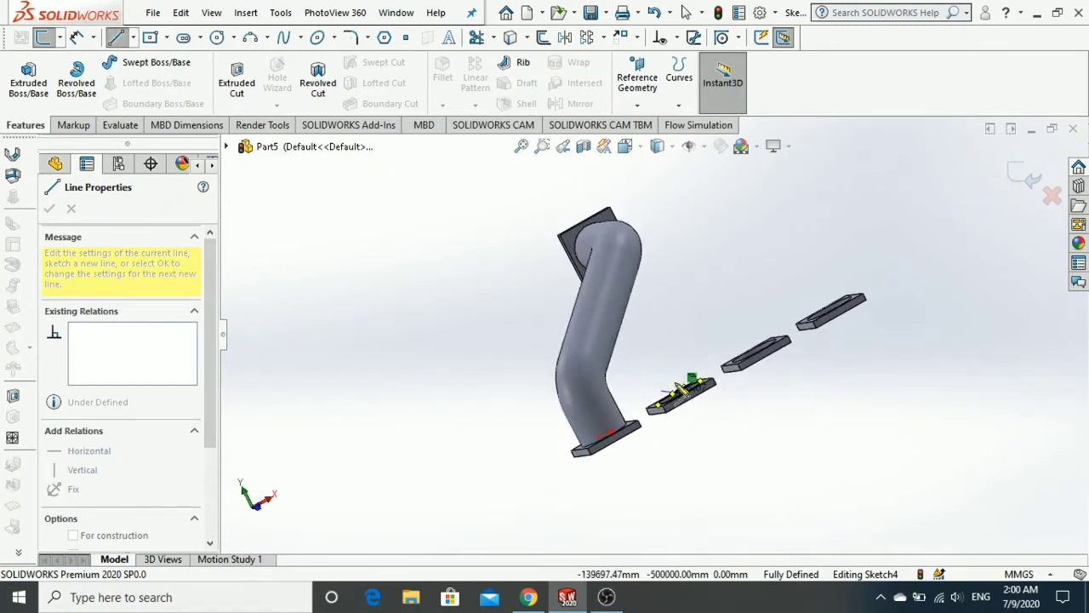
pyautogui.press('Escape')
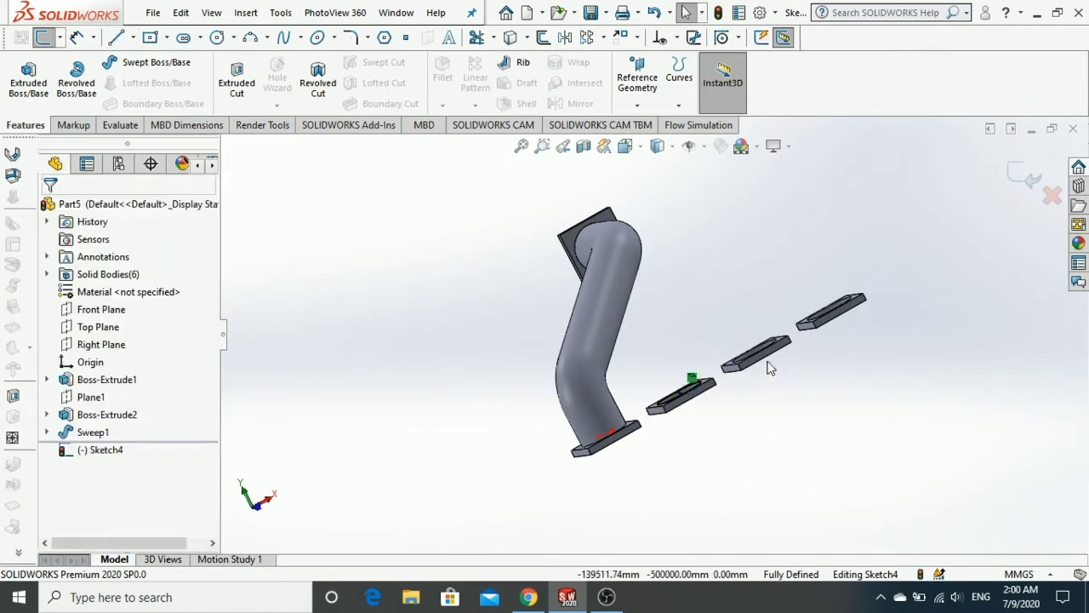
# Step: Close the circle sketch and, in a new 3D sketch, draw a line about 153 mm up along Y from the second flange's hole centre
pyautogui.moveTo(957, 271); pyautogui.dragTo(984, 259, button='middle')
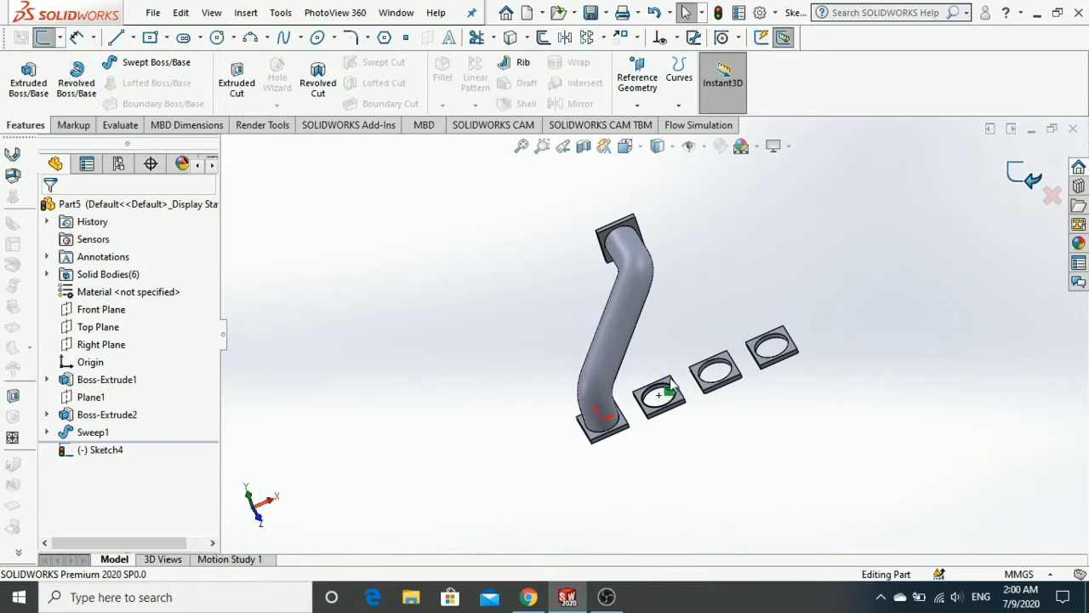
pyautogui.click(60, 38)
pyautogui.click(63, 76)
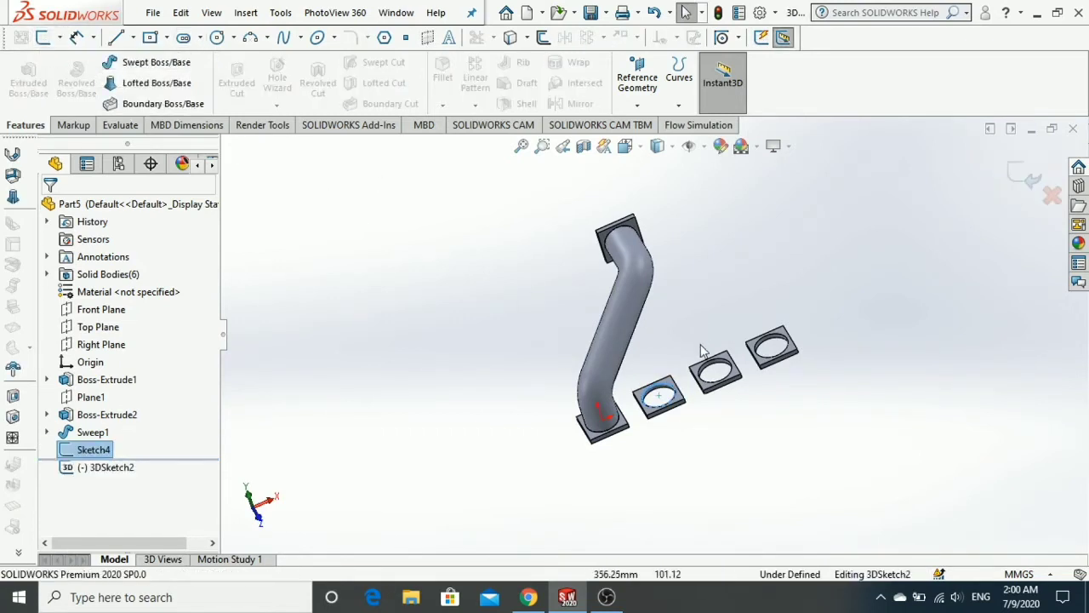
pyautogui.scroll(-4, 676, 410)
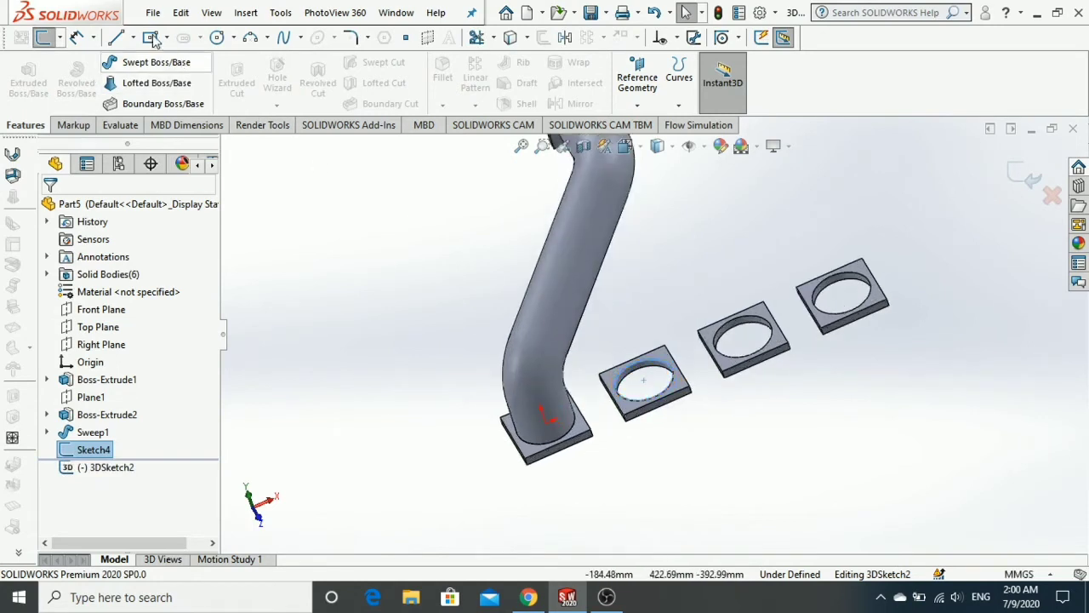
pyautogui.click(117, 37)
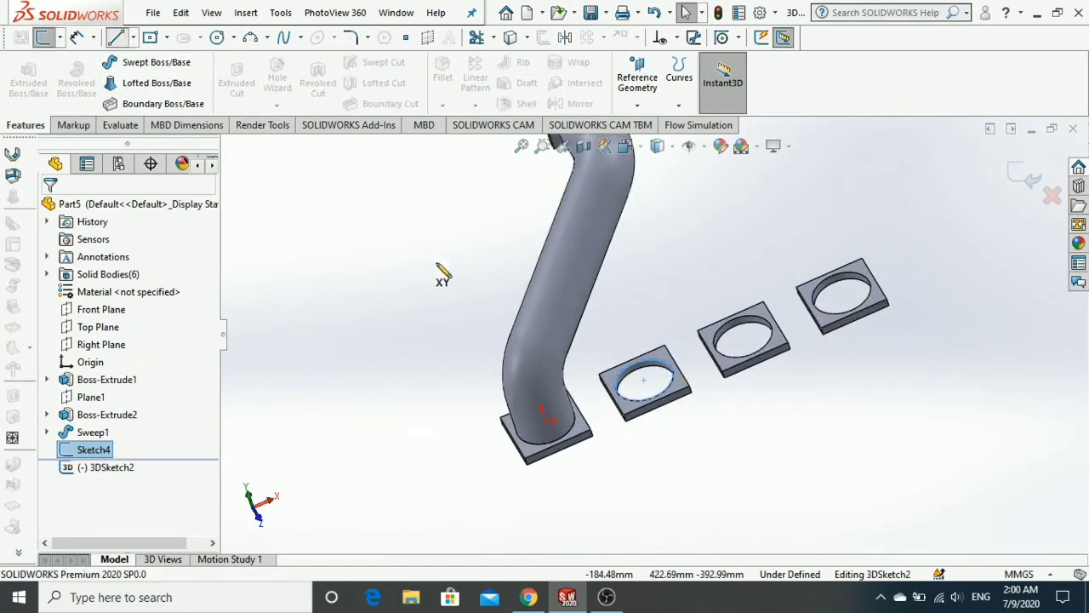
pyautogui.click(645, 383)
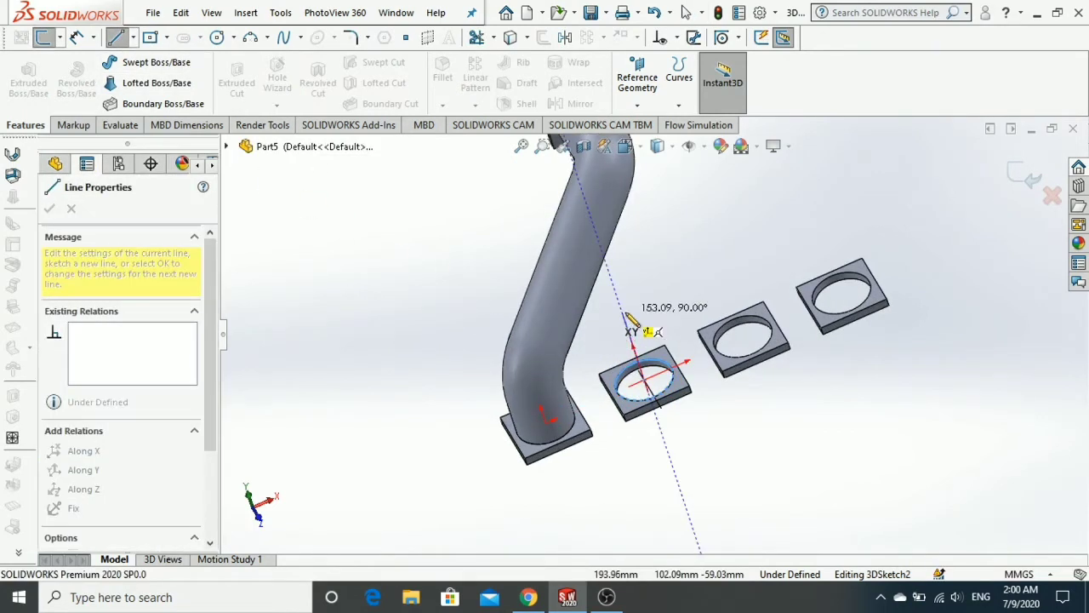
pyautogui.click(628, 318)
pyautogui.press('Escape')
pyautogui.scroll(3, 652, 275)
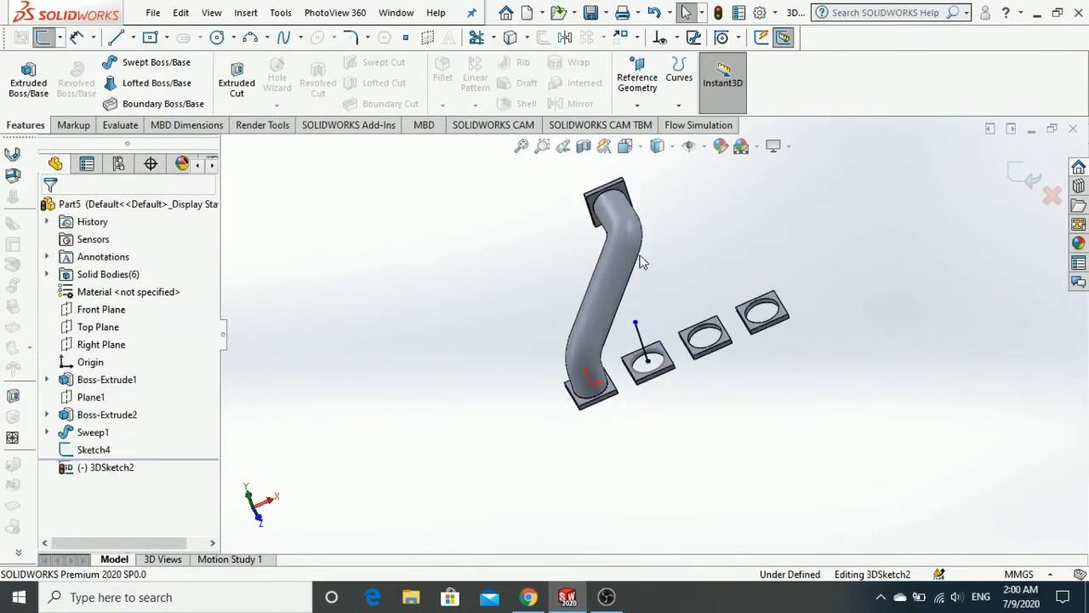
# Step: Try to sketch two connected path lines, about 312 mm and 164 mm long, from the pipe end's centre at the vertical flange
pyautogui.click(116, 37)
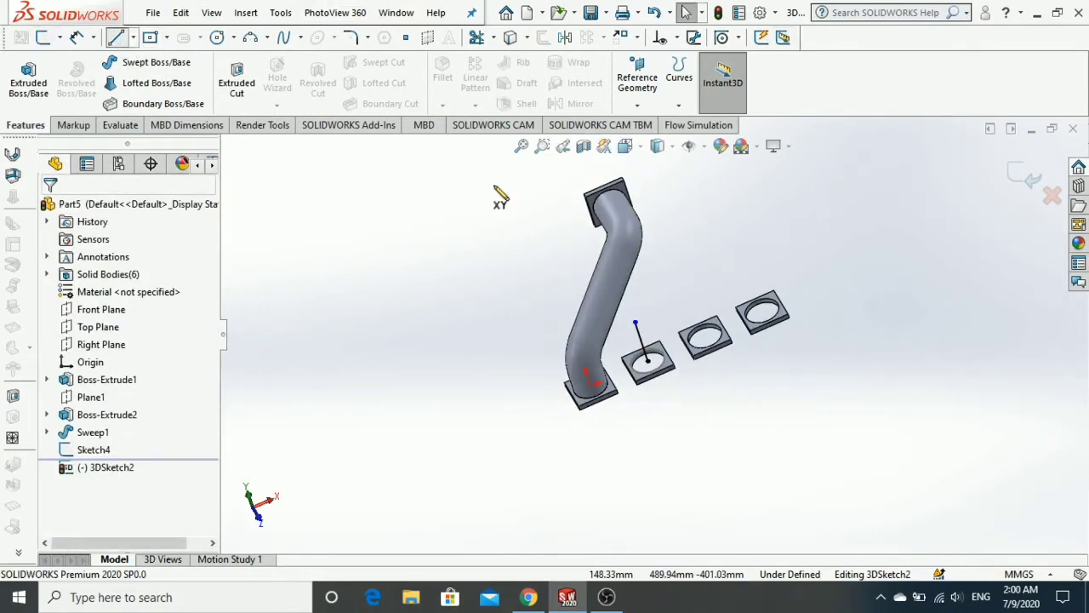
pyautogui.scroll(-3, 617, 219)
pyautogui.scroll(-2, 616, 219)
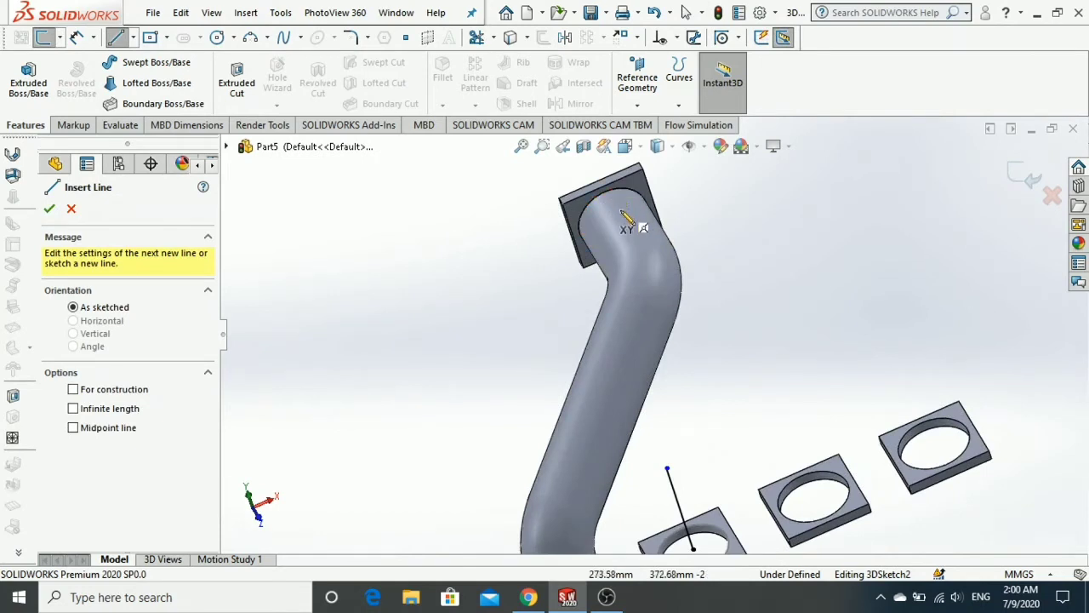
pyautogui.moveTo(632, 190); pyautogui.dragTo(677, 161, button='middle')
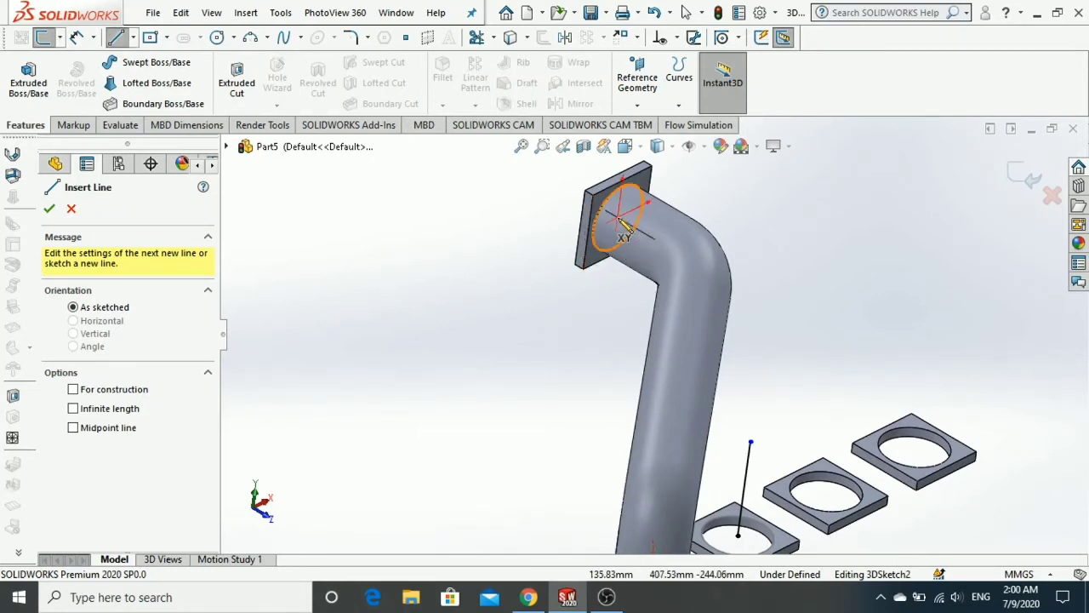
pyautogui.click(621, 221)
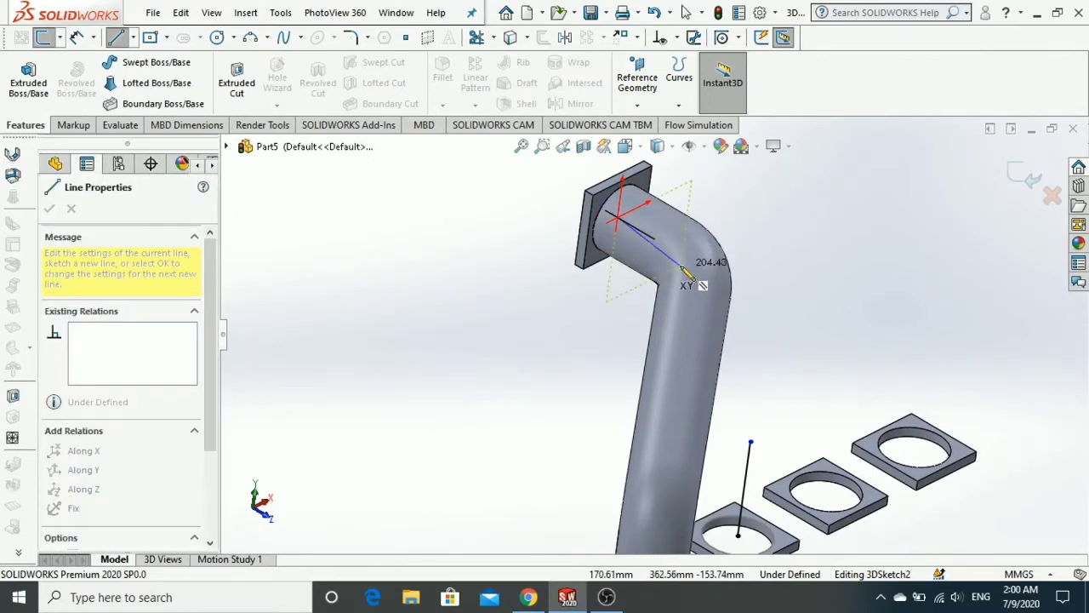
pyautogui.moveTo(691, 255); pyautogui.dragTo(662, 281, button='middle')
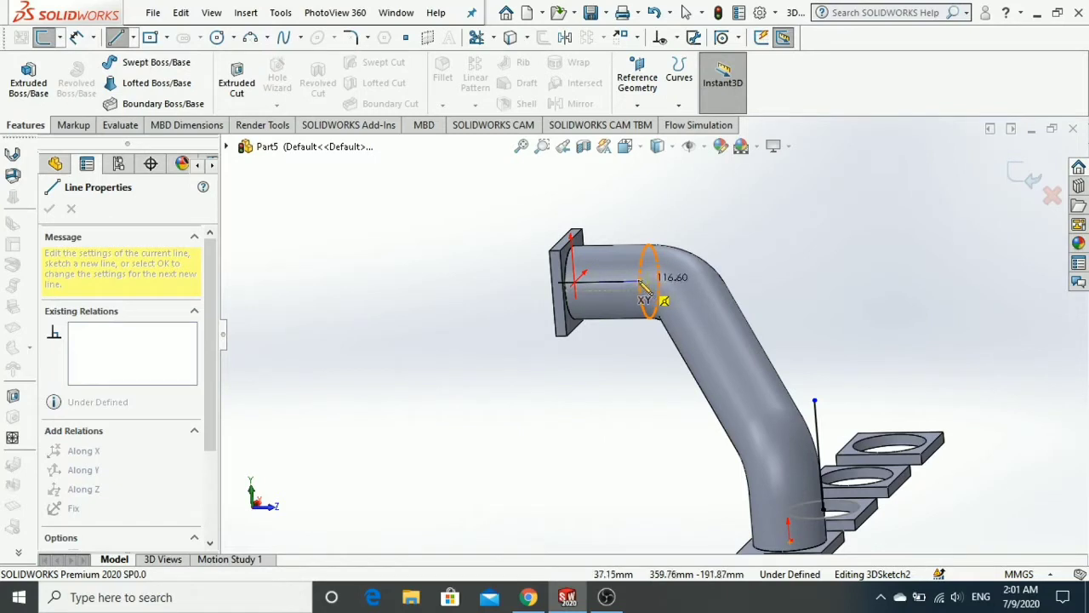
pyautogui.click(635, 282)
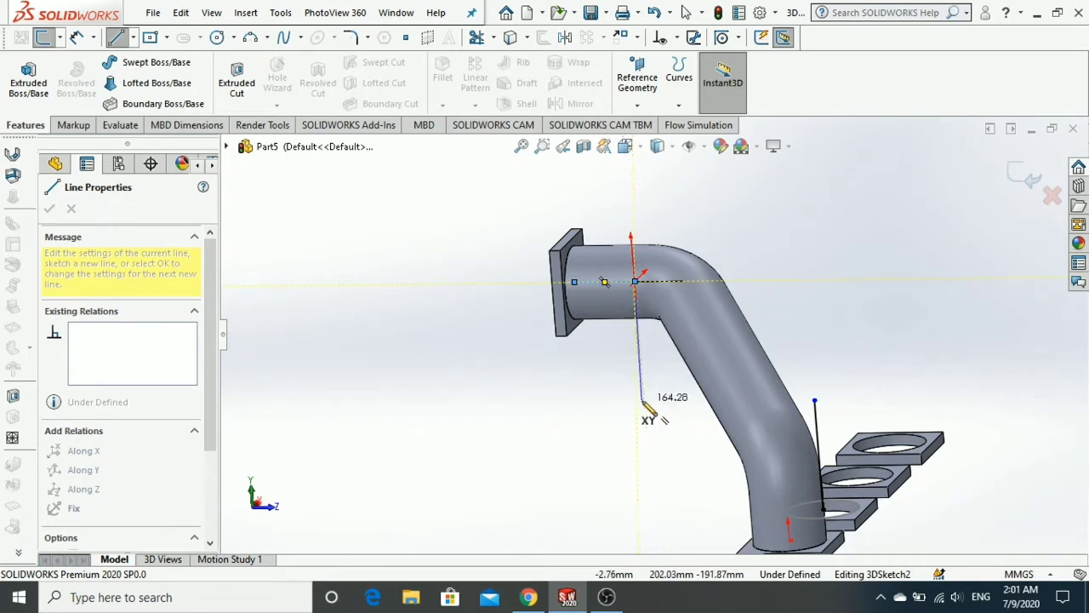
pyautogui.click(642, 407)
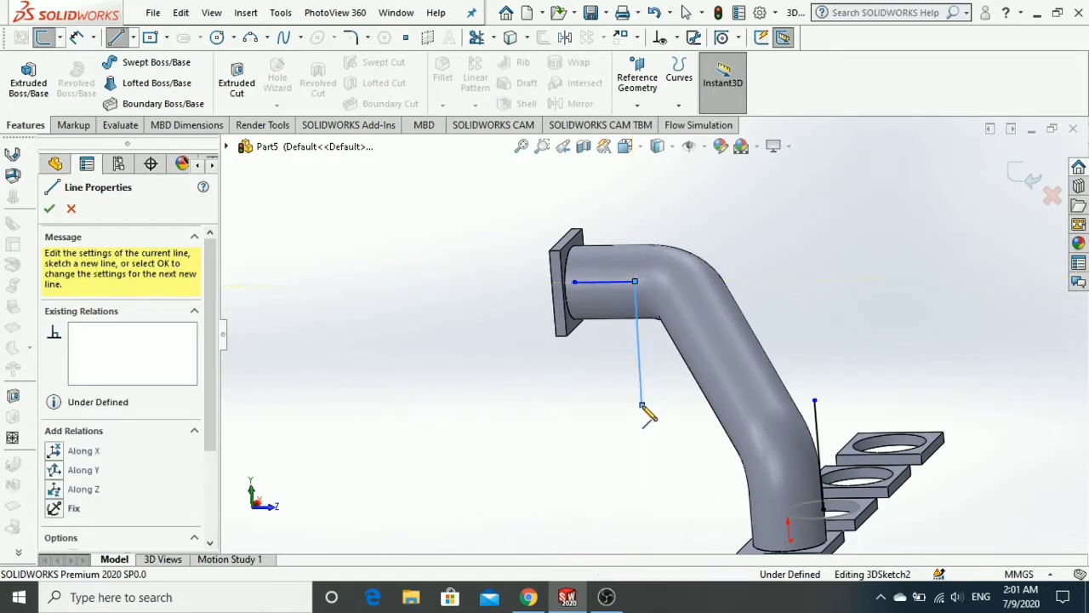
pyautogui.moveTo(640, 406)
pyautogui.mouseDown(button='middle')
pyautogui.moveTo(566, 479)
pyautogui.moveTo(630, 455)
pyautogui.mouseUp(button='middle')
pyautogui.press('Escape')
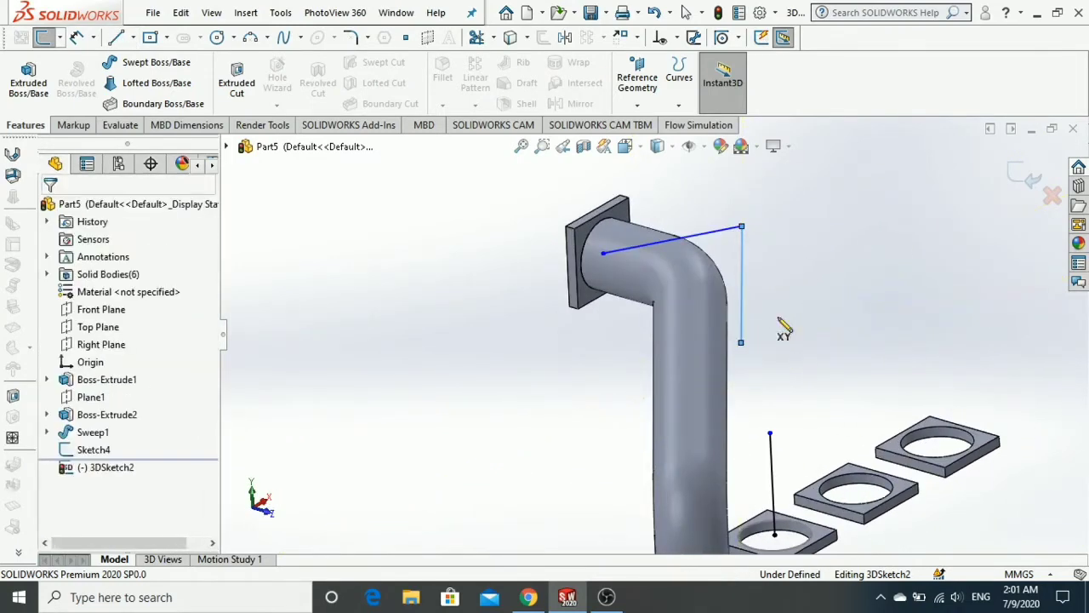
# Step: Delete the two connected lines that start at the vertical flange
pyautogui.scroll(3, 778, 320)
pyautogui.moveTo(777, 321)
pyautogui.mouseDown(button='middle')
pyautogui.moveTo(758, 385)
pyautogui.moveTo(693, 358)
pyautogui.moveTo(773, 266)
pyautogui.mouseUp(button='middle')
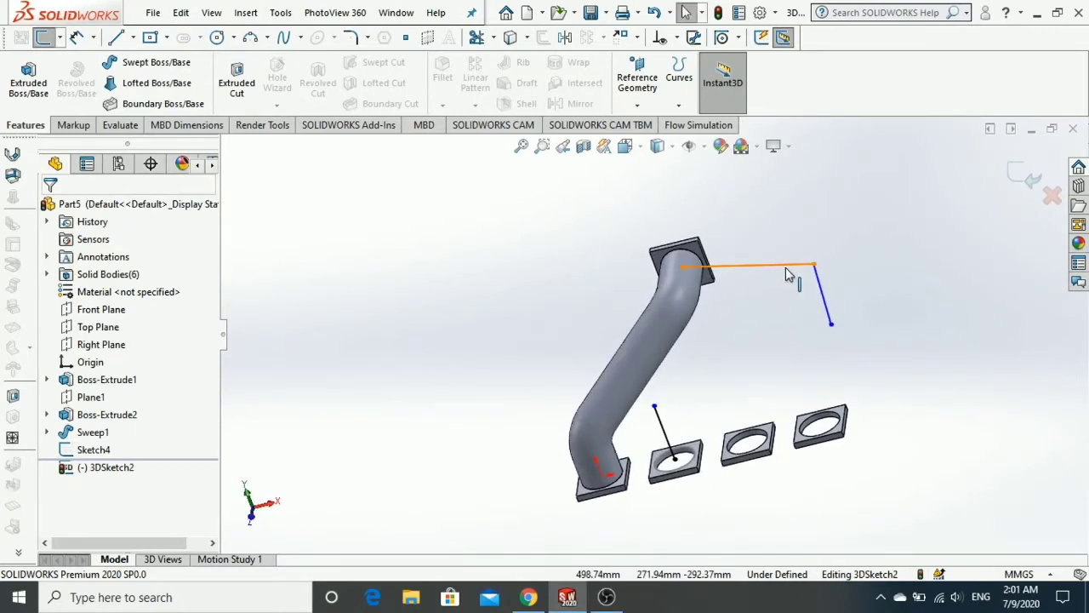
pyautogui.click(788, 270)
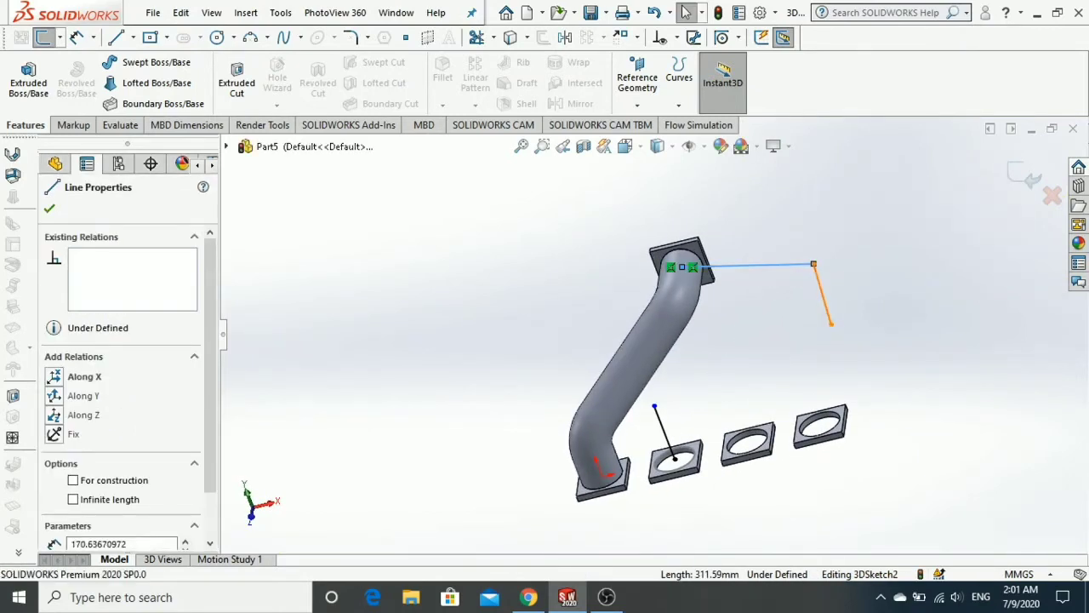
pyautogui.keyDown('ctrl'); pyautogui.click(818, 296); pyautogui.keyUp('ctrl')
pyautogui.press('Delete')
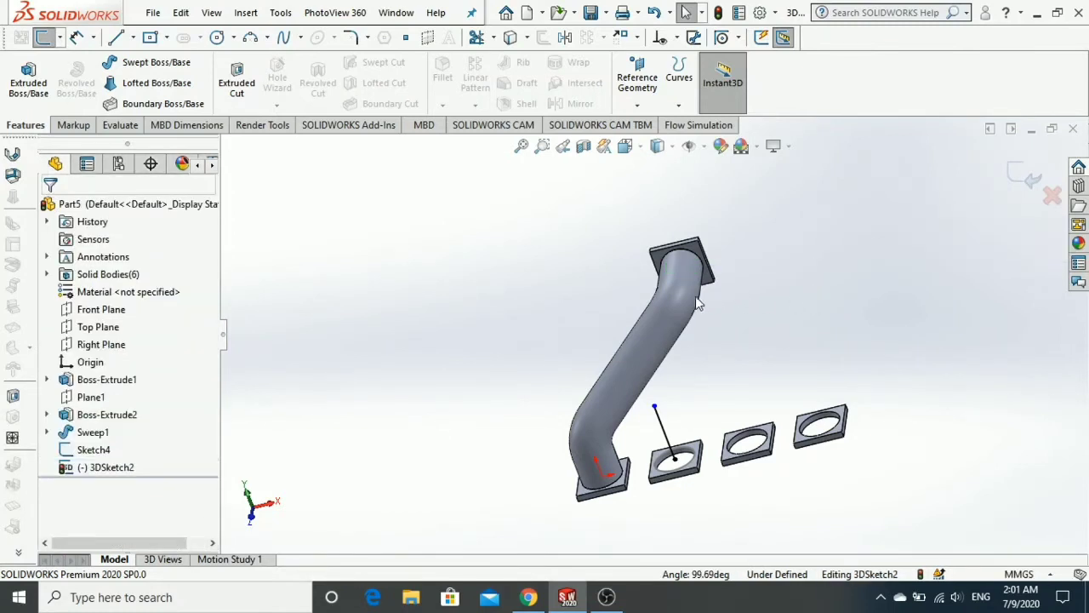
pyautogui.click(103, 467)
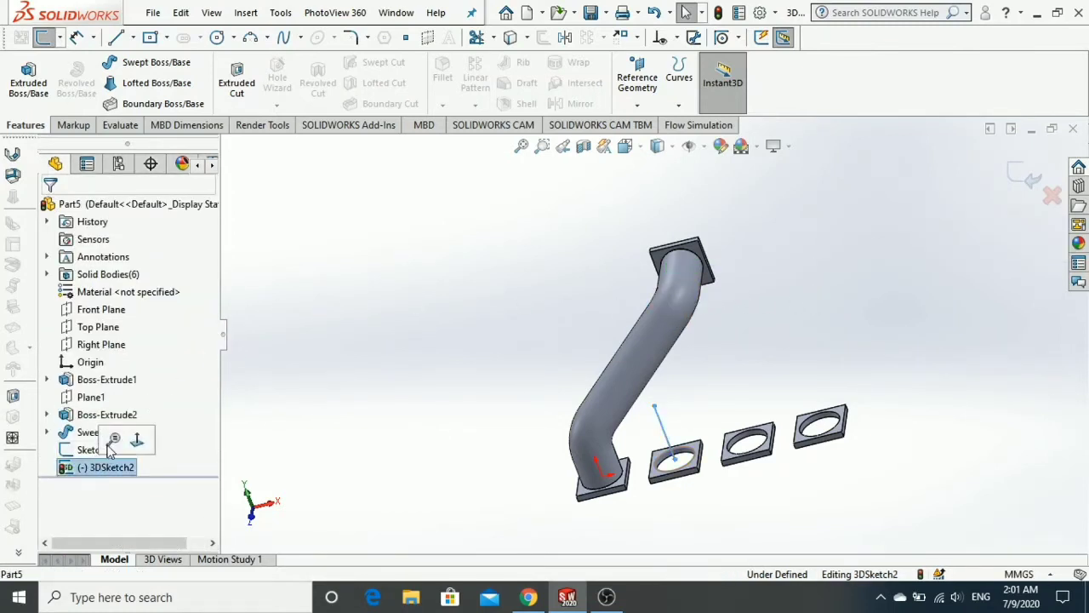
pyautogui.click(117, 37)
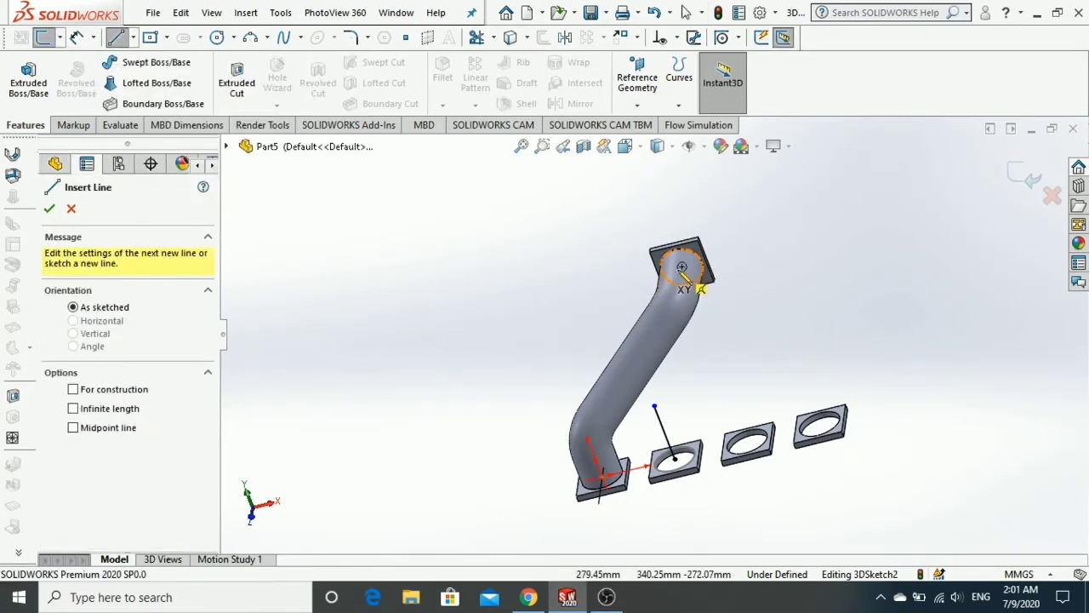
pyautogui.click(682, 267)
pyautogui.press('Escape')
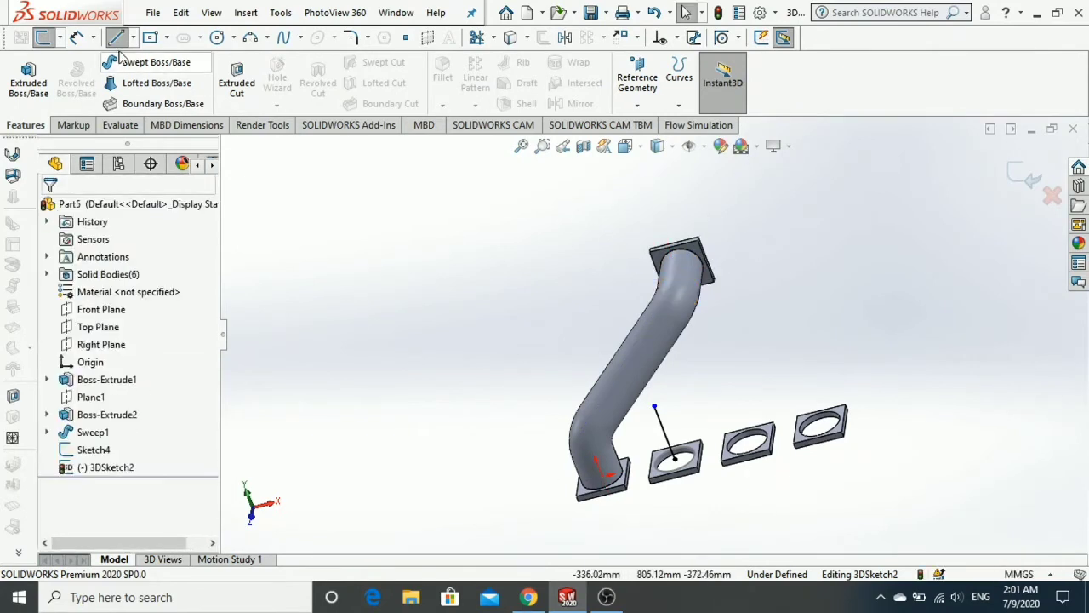
# Step: Draw a line about 145 mm long along Z in the YZ plane, starting from the pipe end's centre at the vertical flange
pyautogui.click(117, 37)
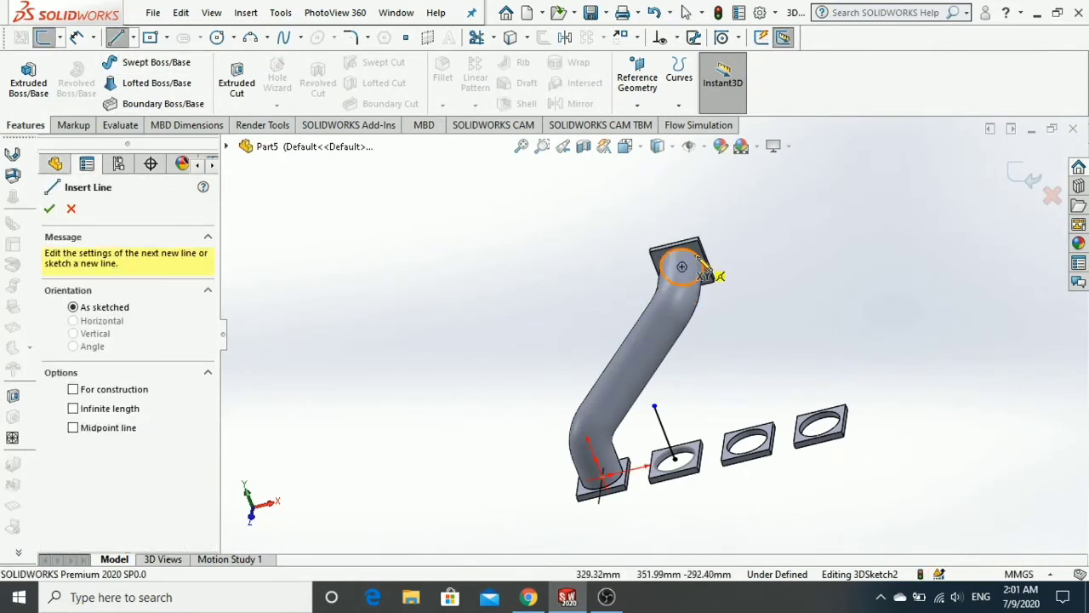
pyautogui.click(681, 267)
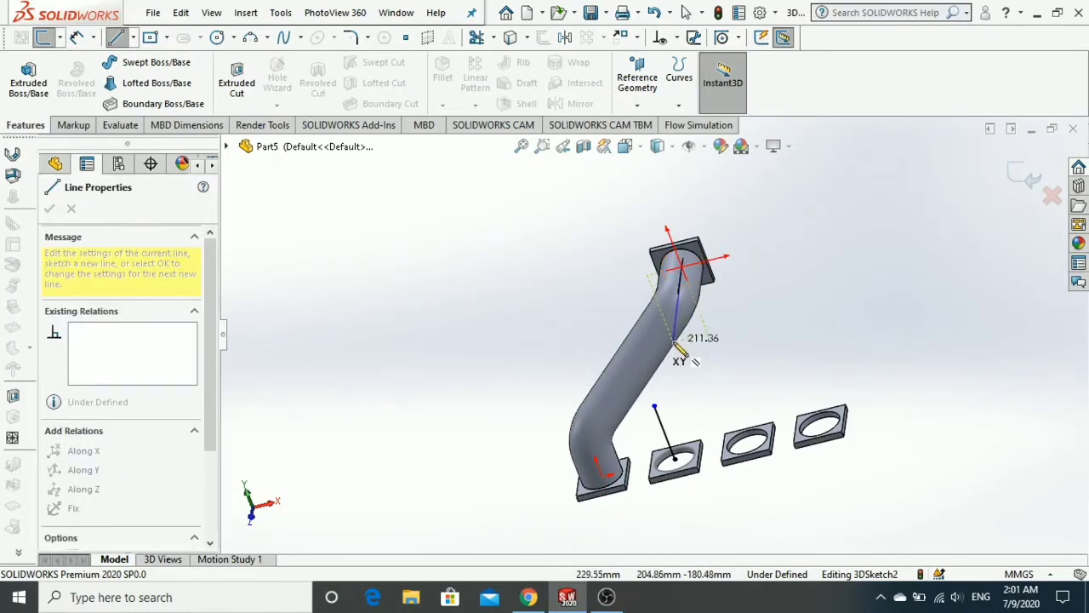
pyautogui.moveTo(680, 349)
pyautogui.mouseDown(button='middle')
pyautogui.moveTo(736, 372)
pyautogui.moveTo(564, 394)
pyautogui.moveTo(647, 336)
pyautogui.mouseUp(button='middle')
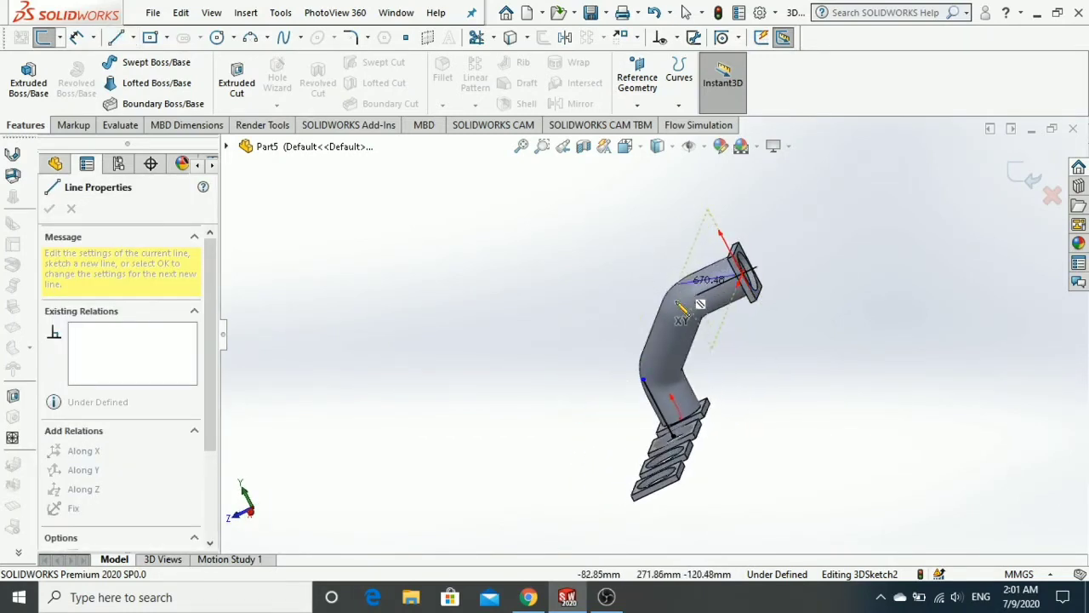
pyautogui.moveTo(706, 306); pyautogui.dragTo(844, 342, button='middle')
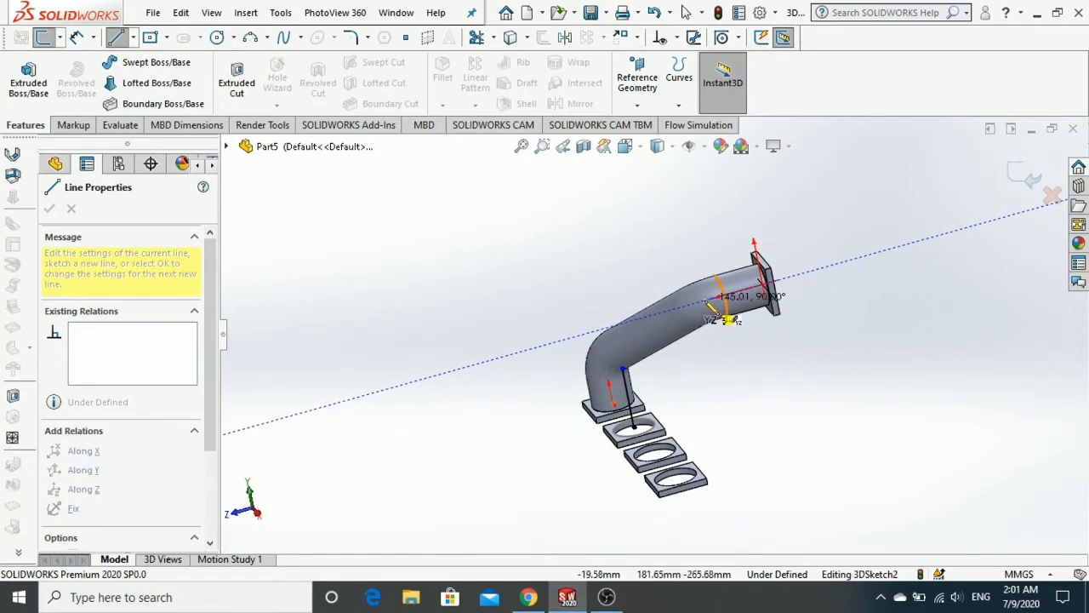
pyautogui.click(706, 303)
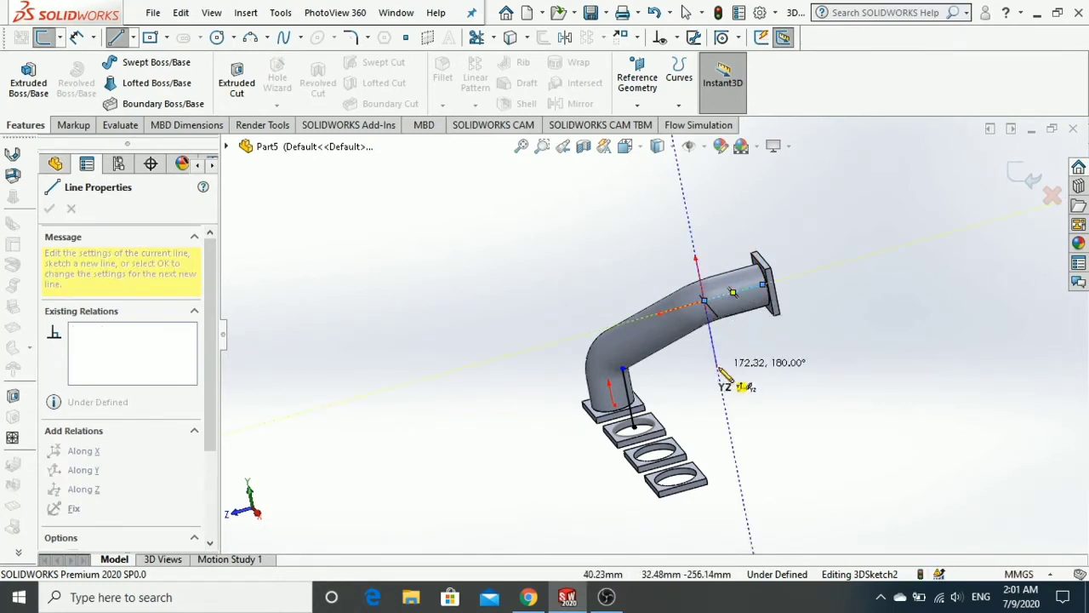
pyautogui.press('Tab')
pyautogui.press('Tab')
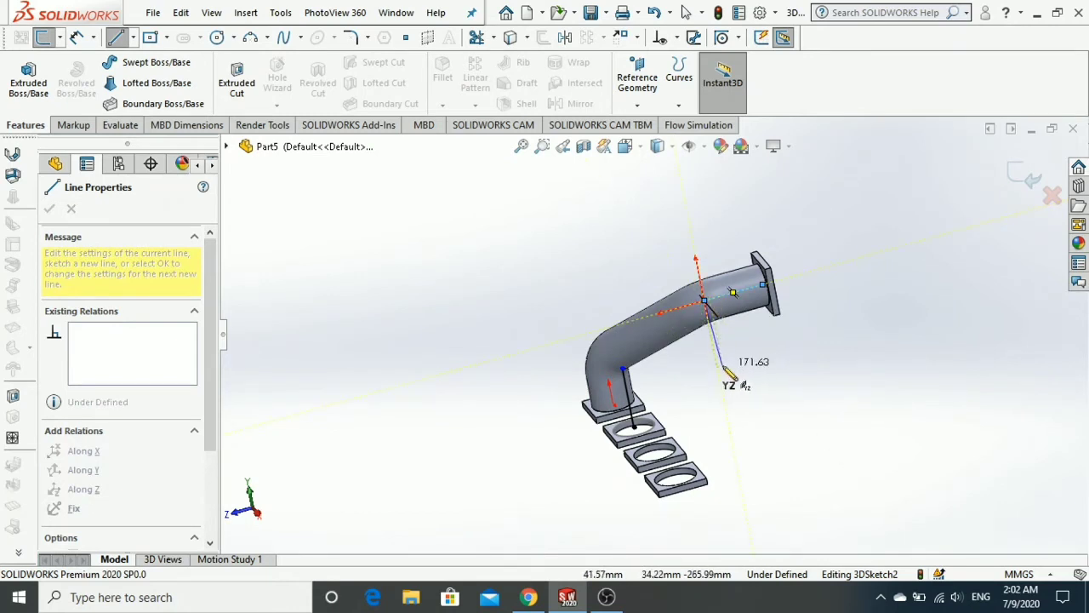
pyautogui.moveTo(720, 369)
pyautogui.mouseDown(button='middle')
pyautogui.moveTo(729, 345)
pyautogui.moveTo(818, 331)
pyautogui.moveTo(905, 357)
pyautogui.moveTo(850, 382)
pyautogui.mouseUp(button='middle')
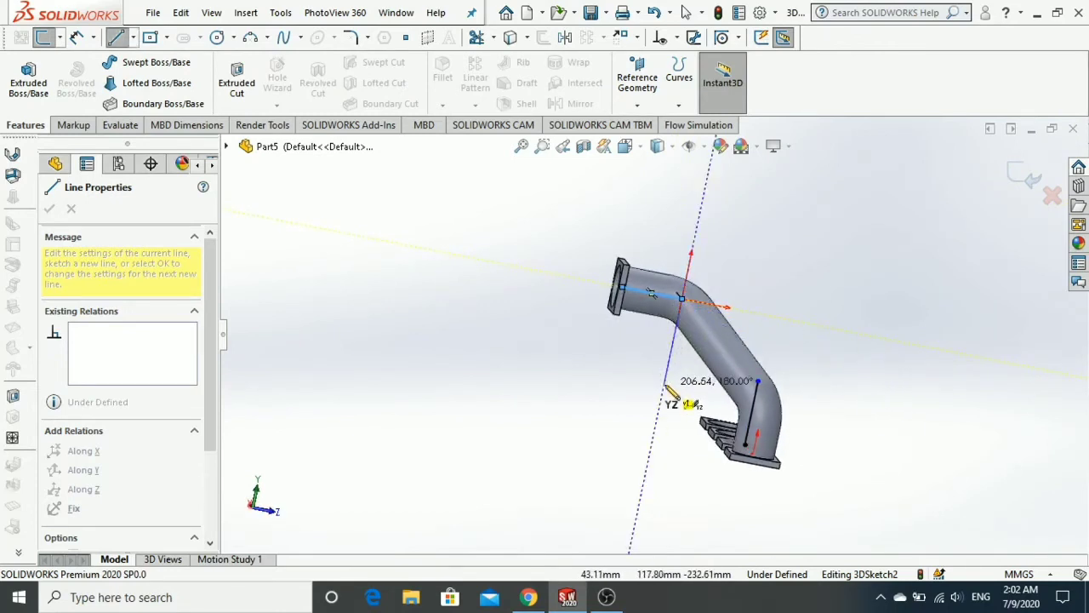
pyautogui.moveTo(703, 398); pyautogui.dragTo(665, 383, button='middle')
pyautogui.press('Escape')
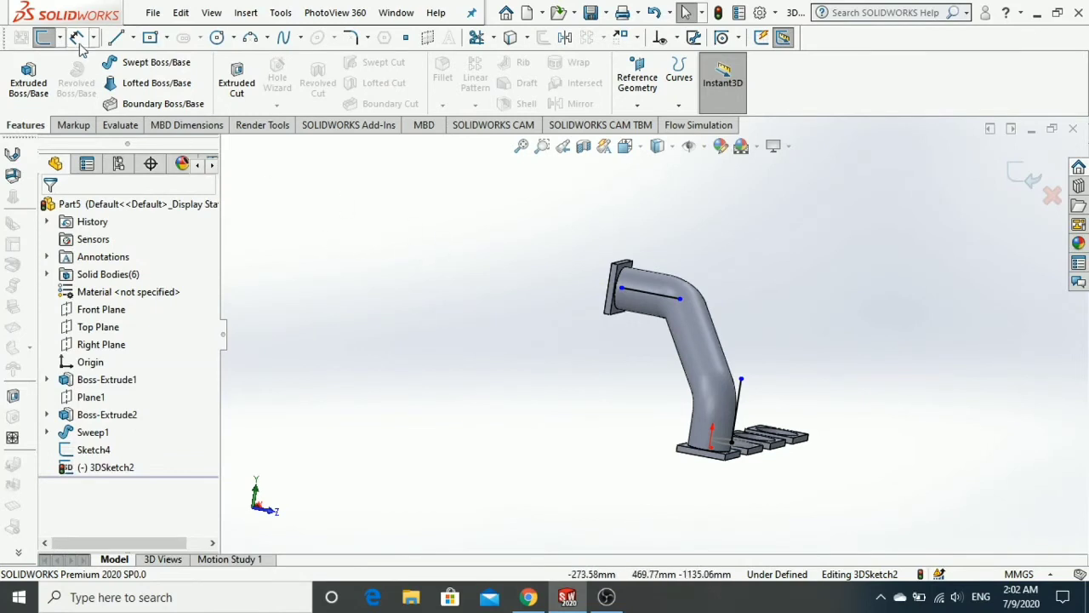
# Step: Draw a line about 225 mm long down along Y from the free end of the vertical flange's Z-direction line
pyautogui.click(119, 39)
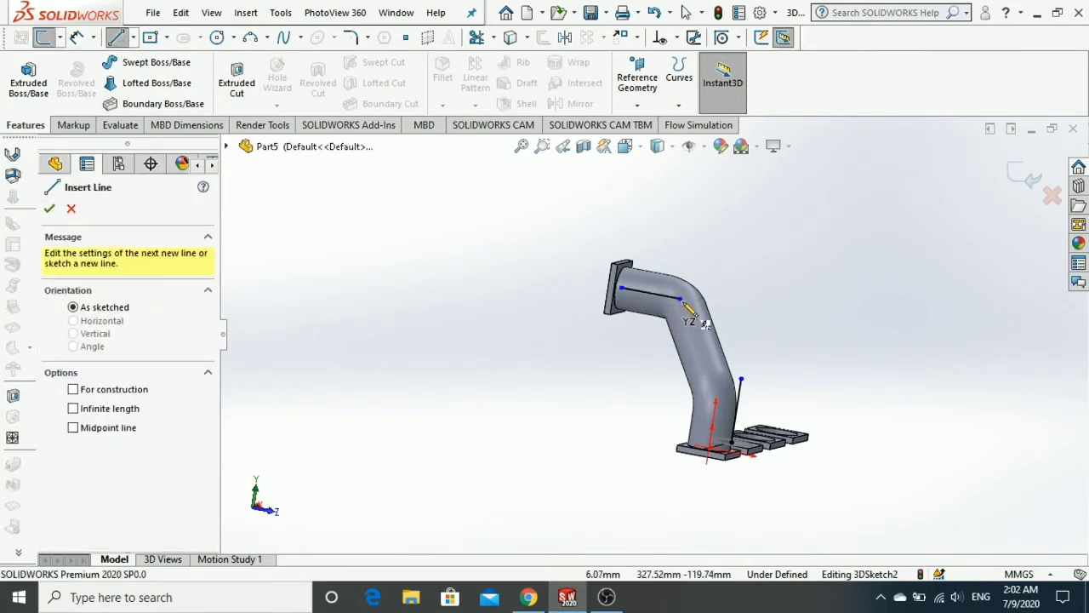
pyautogui.click(679, 300)
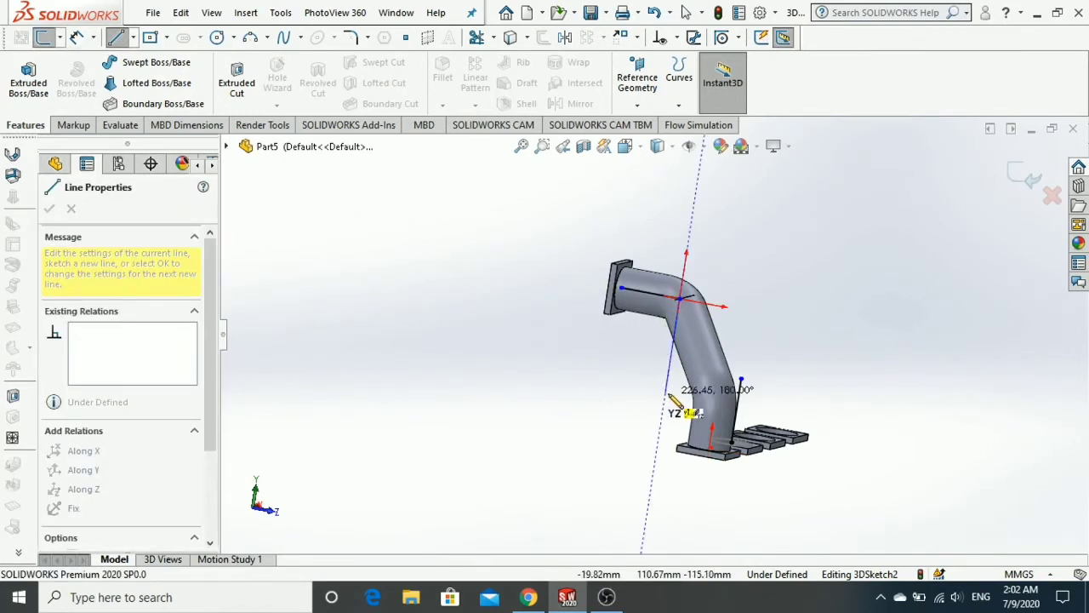
pyautogui.click(666, 394)
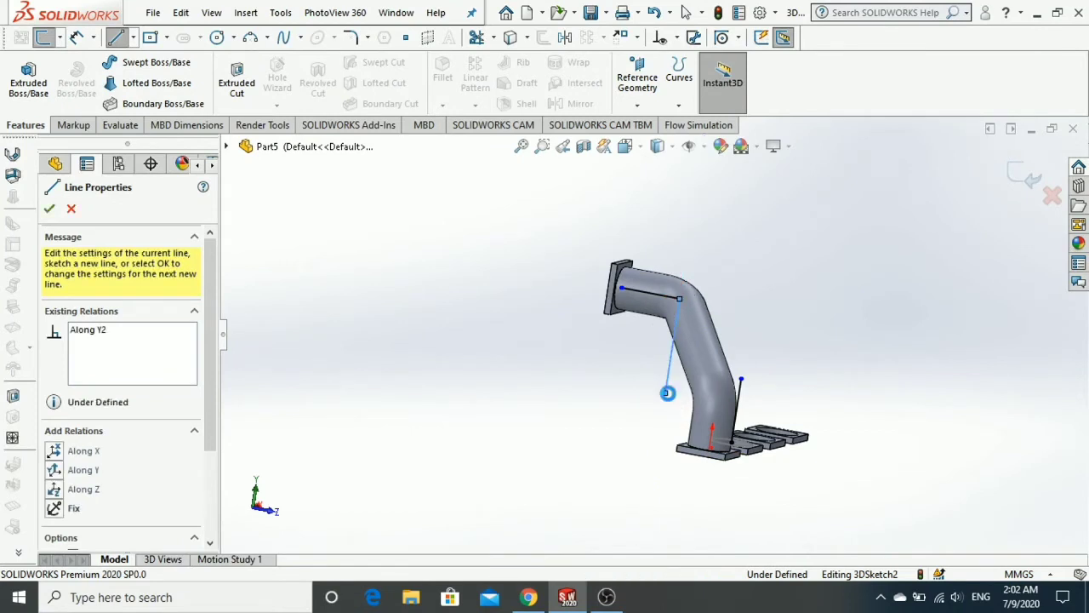
pyautogui.press('Escape')
pyautogui.moveTo(669, 398); pyautogui.dragTo(561, 438, button='middle')
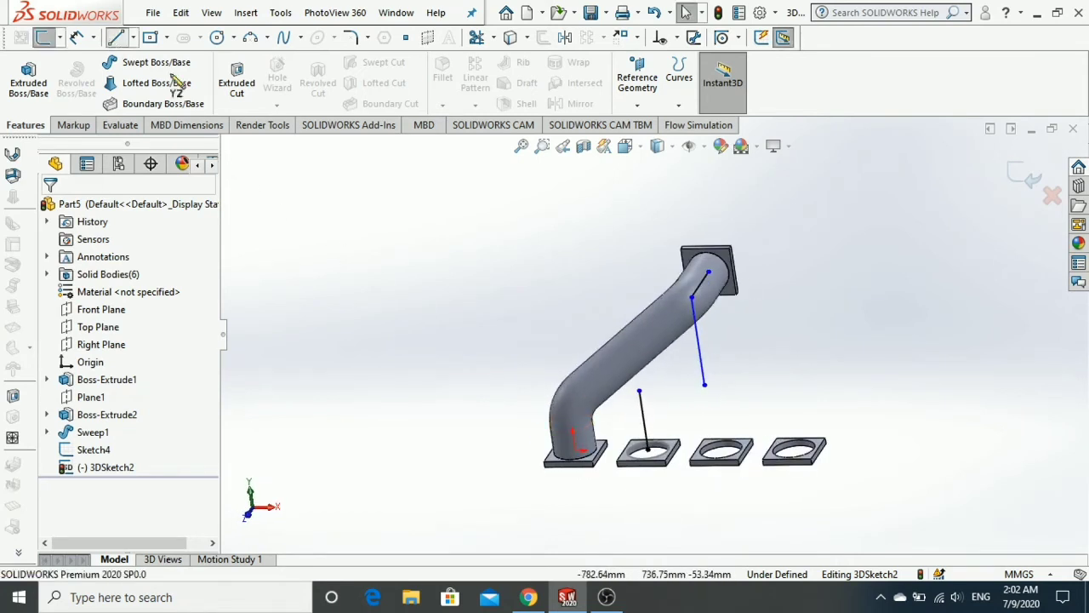
# Step: Draw a sloping line about 431 mm long in the YZ plane from the upper end of the second flange's vertical line
pyautogui.press('l')
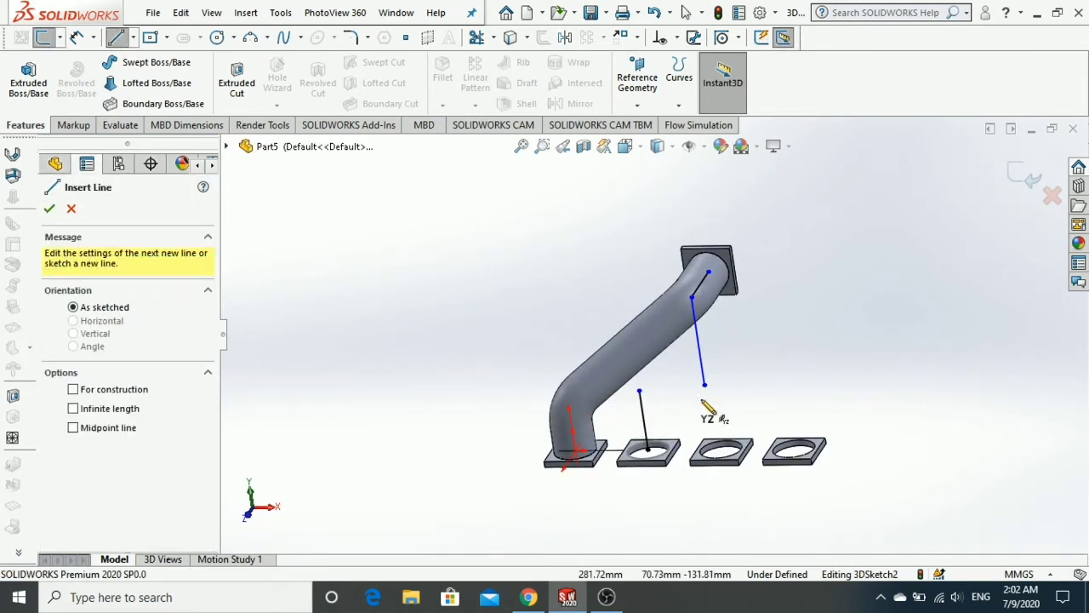
pyautogui.moveTo(706, 408)
pyautogui.mouseDown(button='middle')
pyautogui.moveTo(783, 406)
pyautogui.moveTo(857, 474)
pyautogui.mouseUp(button='middle')
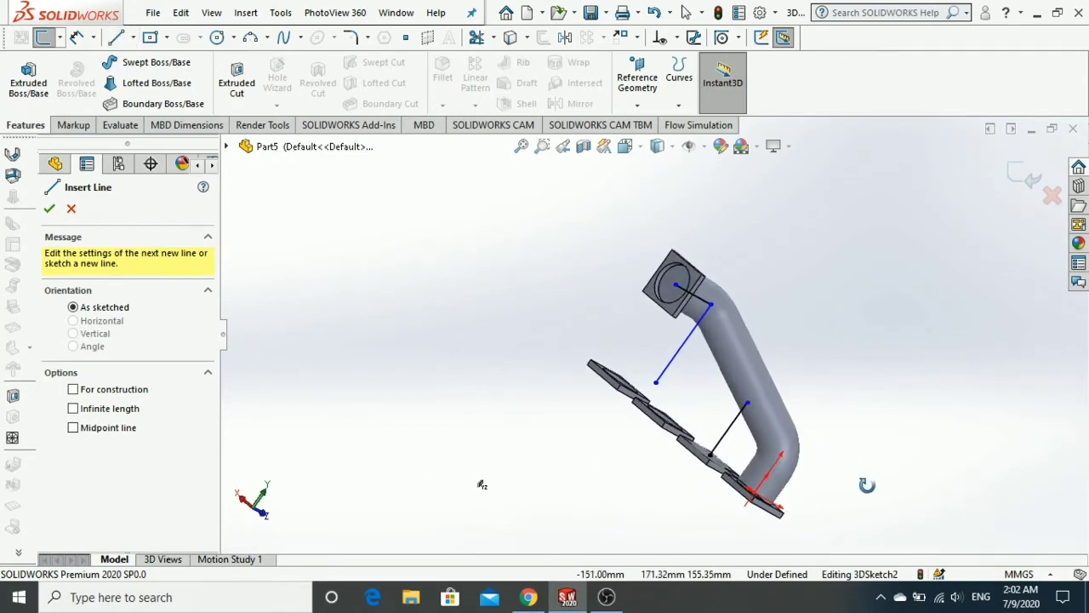
pyautogui.click(746, 402)
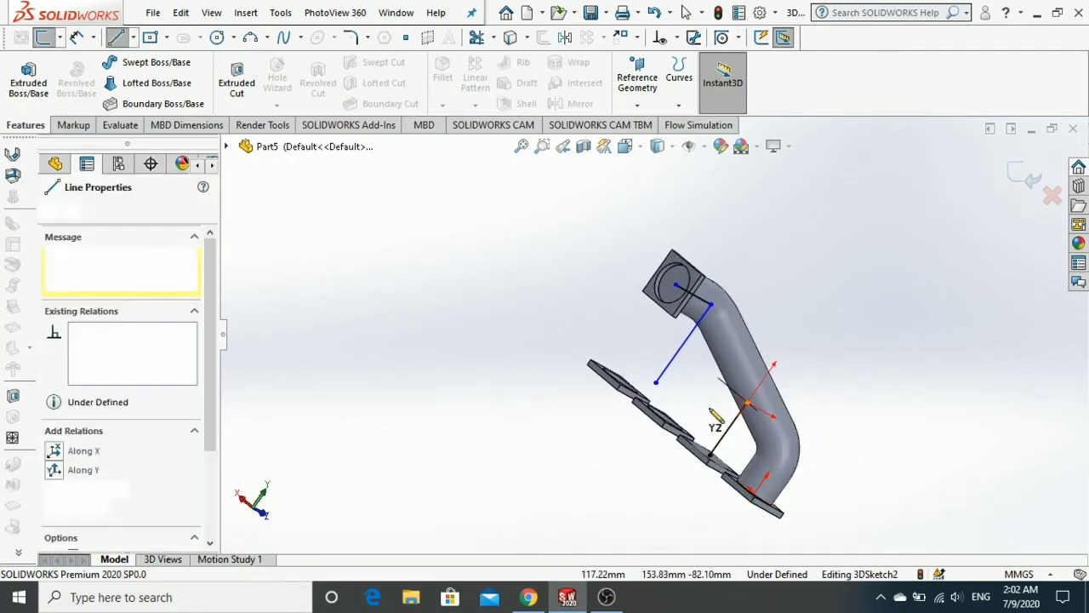
pyautogui.moveTo(708, 406)
pyautogui.mouseDown(button='middle')
pyautogui.moveTo(684, 404)
pyautogui.moveTo(650, 375)
pyautogui.moveTo(604, 400)
pyautogui.moveTo(570, 384)
pyautogui.moveTo(583, 367)
pyautogui.mouseUp(button='middle')
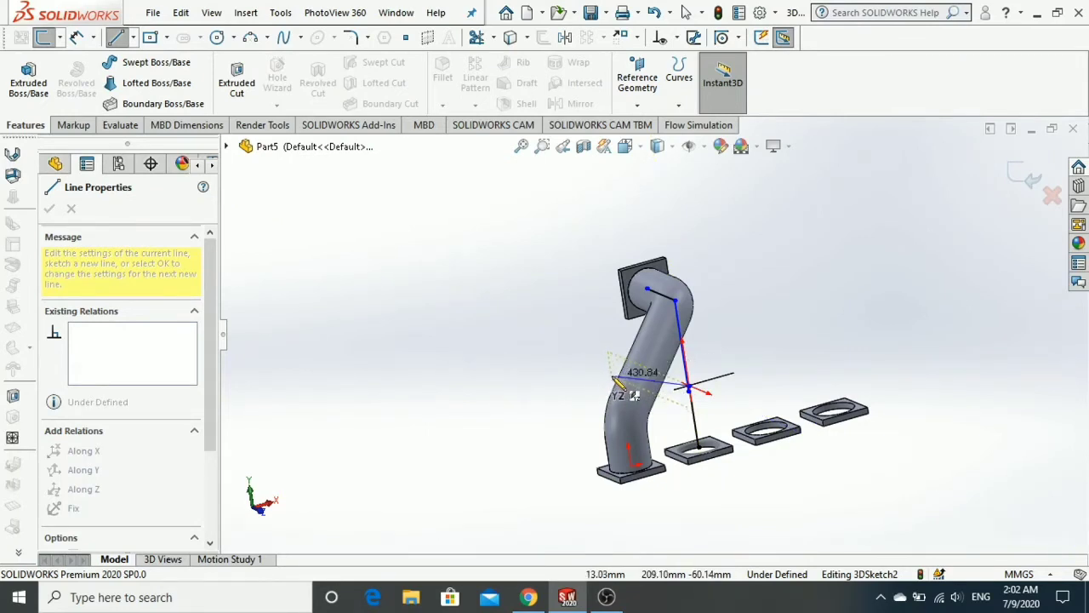
pyautogui.press('Escape')
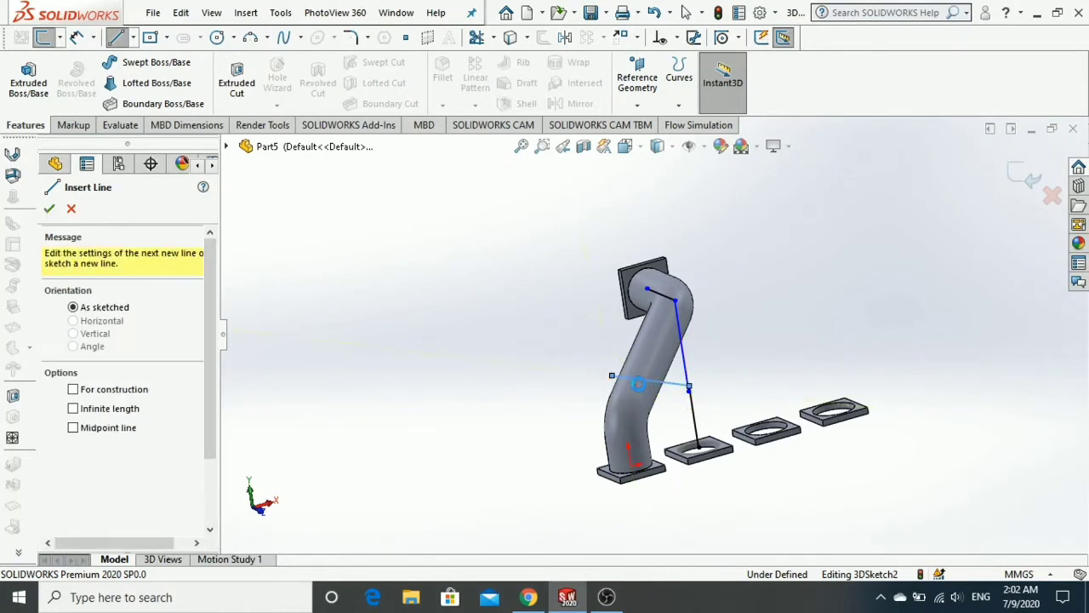
pyautogui.press('Escape')
pyautogui.moveTo(608, 379)
pyautogui.mouseDown(button='middle')
pyautogui.moveTo(570, 392)
pyautogui.moveTo(555, 416)
pyautogui.moveTo(550, 450)
pyautogui.moveTo(564, 456)
pyautogui.mouseUp(button='middle')
# Step: Dimension the vertical line rising from the second flange's hole centre to 120 mm
pyautogui.click(77, 37)
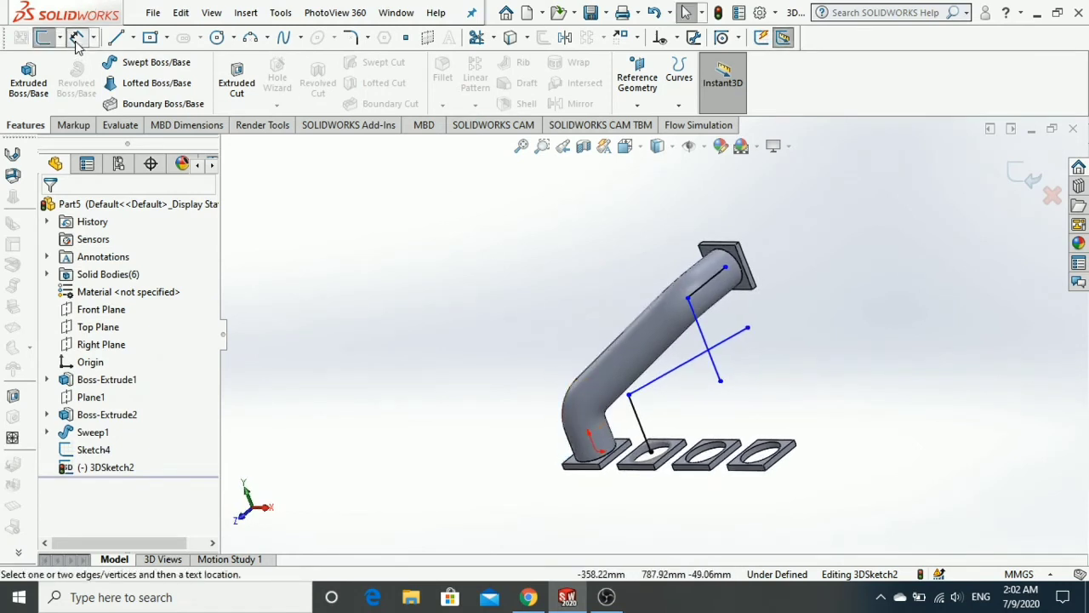
pyautogui.click(602, 423)
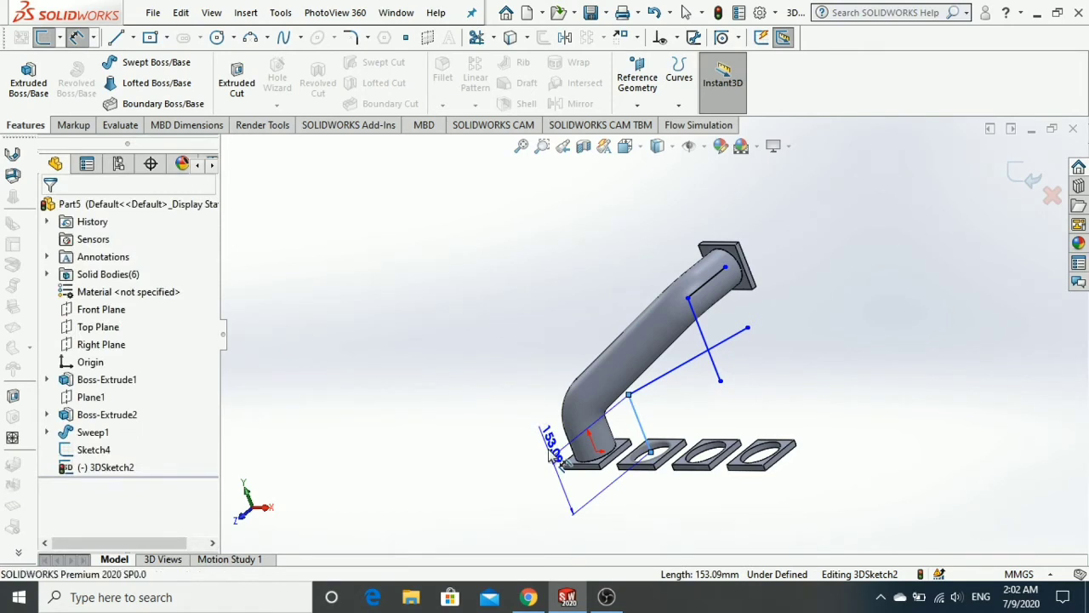
pyautogui.click(549, 457)
pyautogui.write('10')
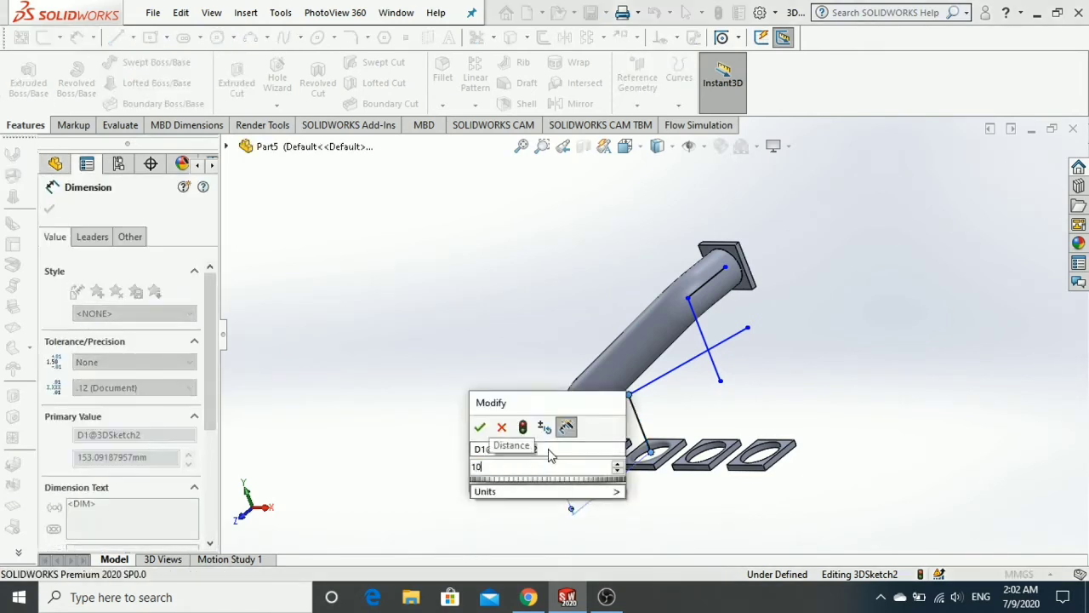
pyautogui.press('BackSpace')
pyautogui.write('20')
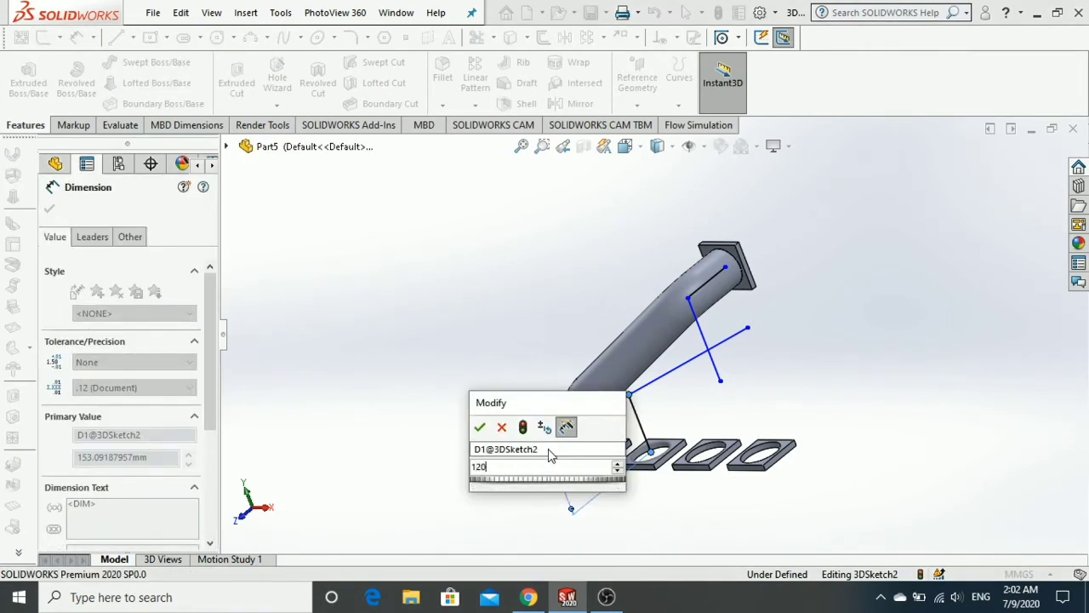
pyautogui.press('Return')
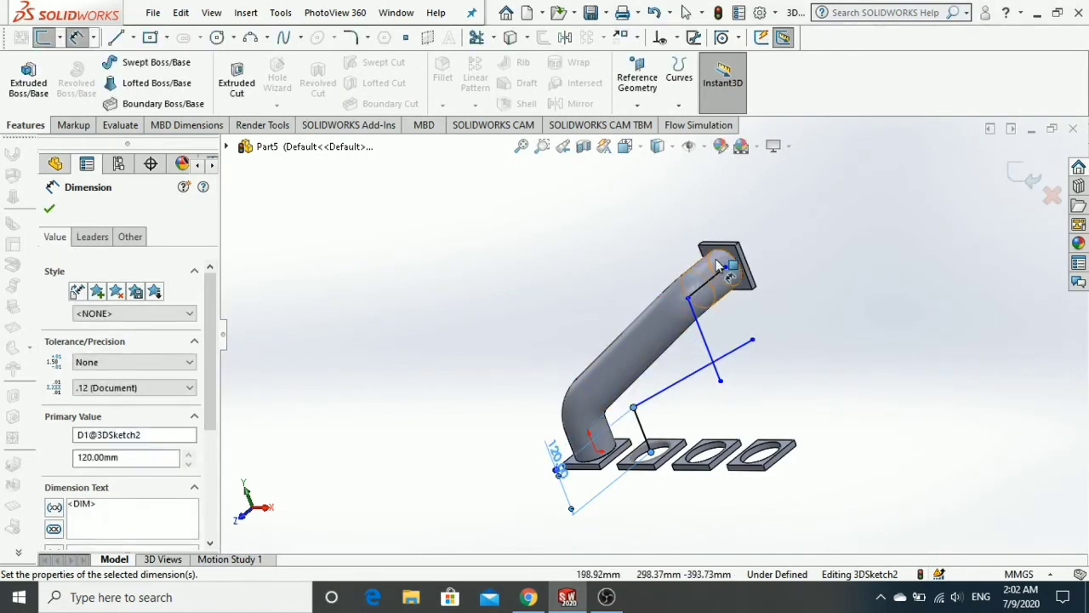
# Step: Dimension the Z-direction line starting at the vertical flange to 130 mm
pyautogui.click(712, 283)
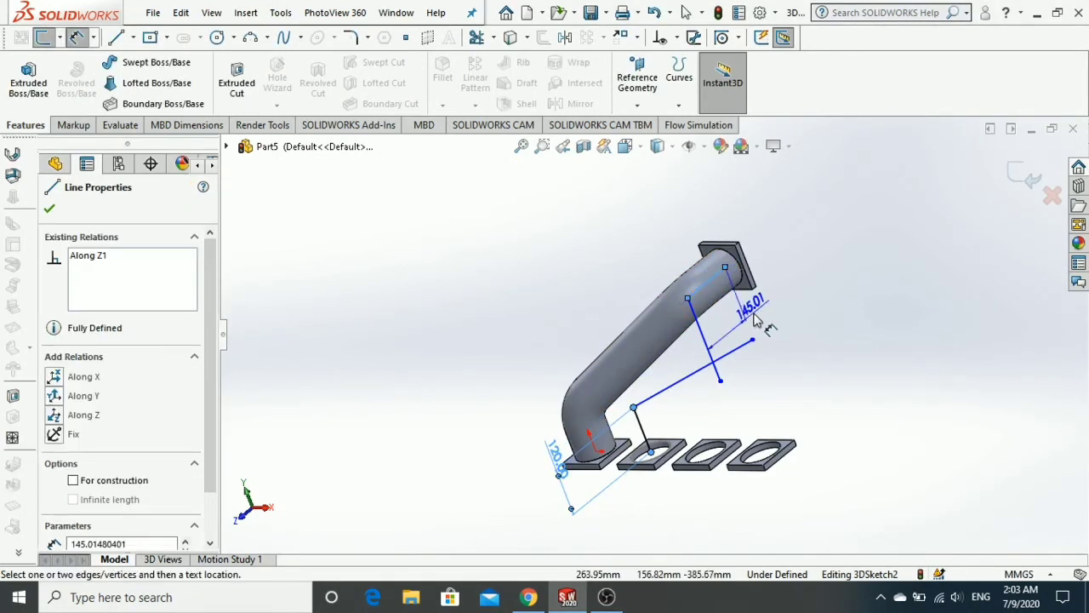
pyautogui.click(756, 316)
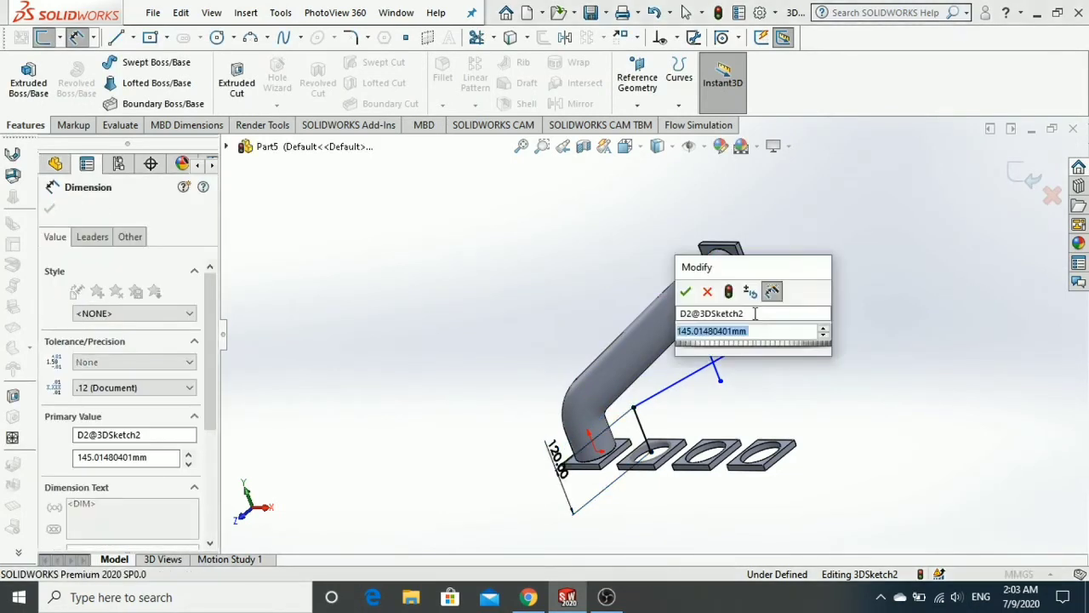
pyautogui.write('130')
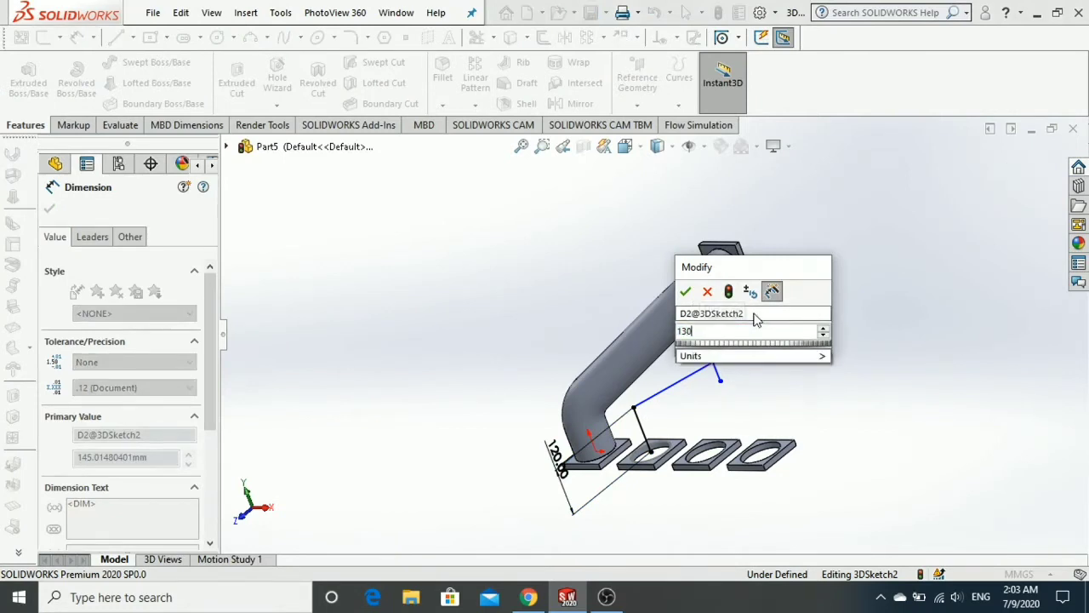
pyautogui.press('Return')
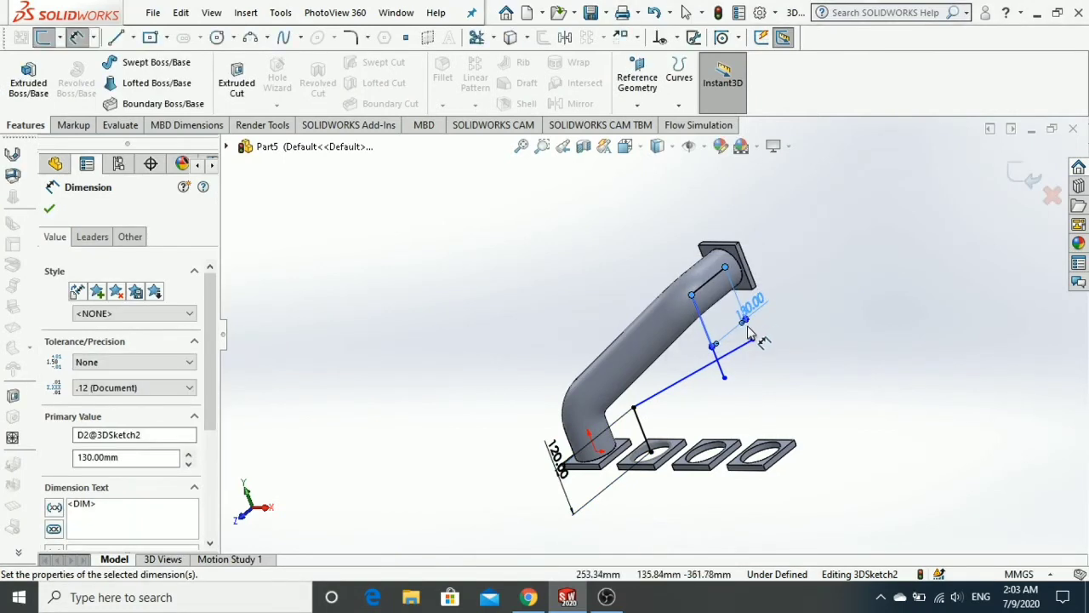
# Step: Dimension the downward Y-direction line below the vertical flange's path segment to 230 mm
pyautogui.click(713, 322)
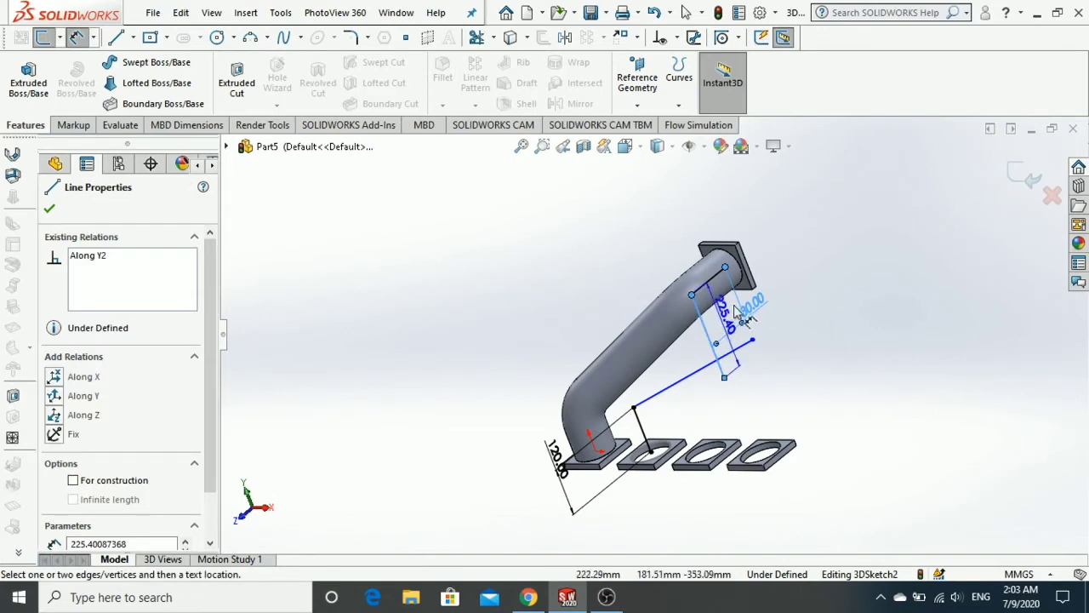
pyautogui.click(770, 268)
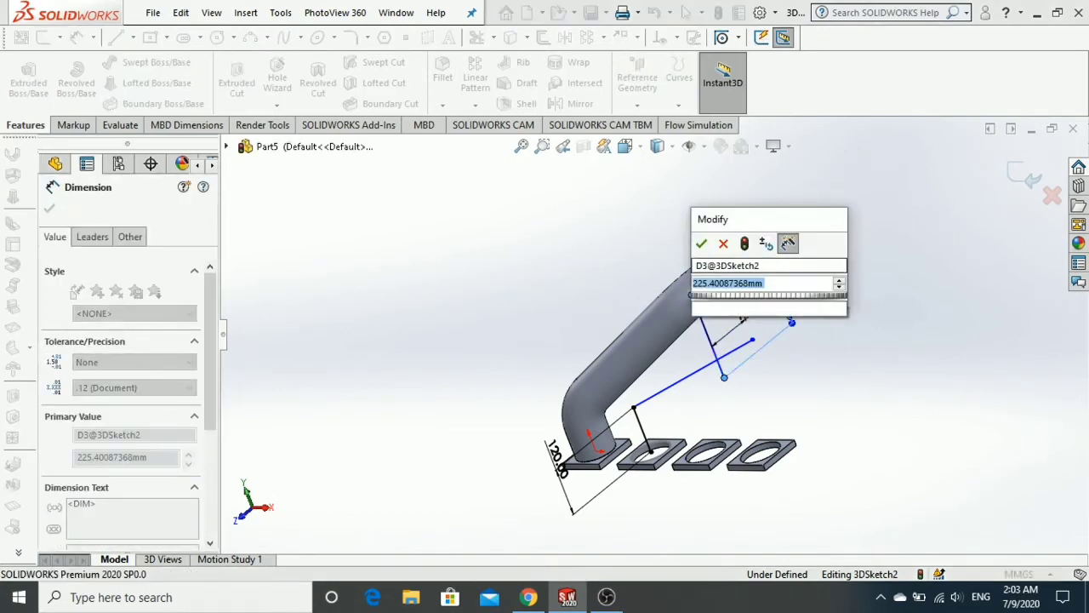
pyautogui.write('230')
pyautogui.press('Return')
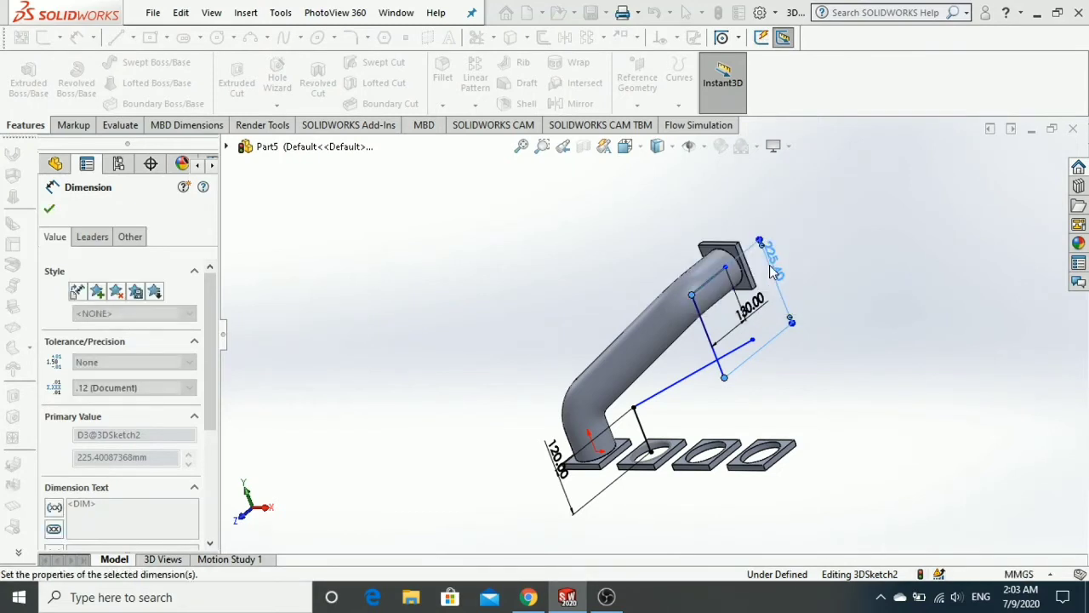
# Step: Draw a line connecting the lower end of the 230 mm line to the free end of the sloping YZ line
pyautogui.moveTo(780, 389); pyautogui.dragTo(826, 372, button='middle')
pyautogui.scroll(-3, 714, 383)
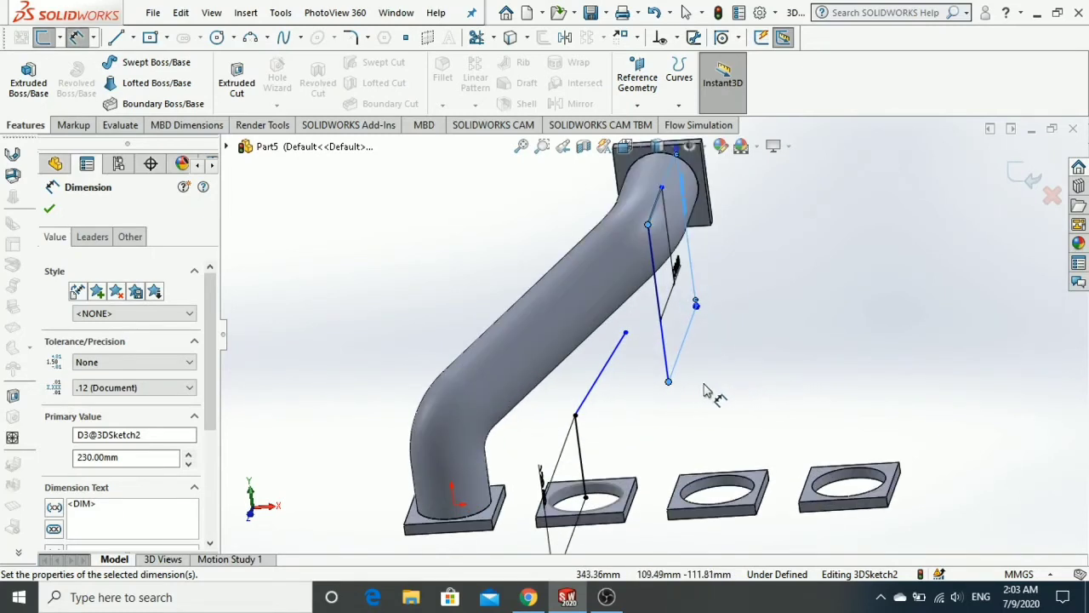
pyautogui.scroll(2, 698, 392)
pyautogui.scroll(-2, 686, 387)
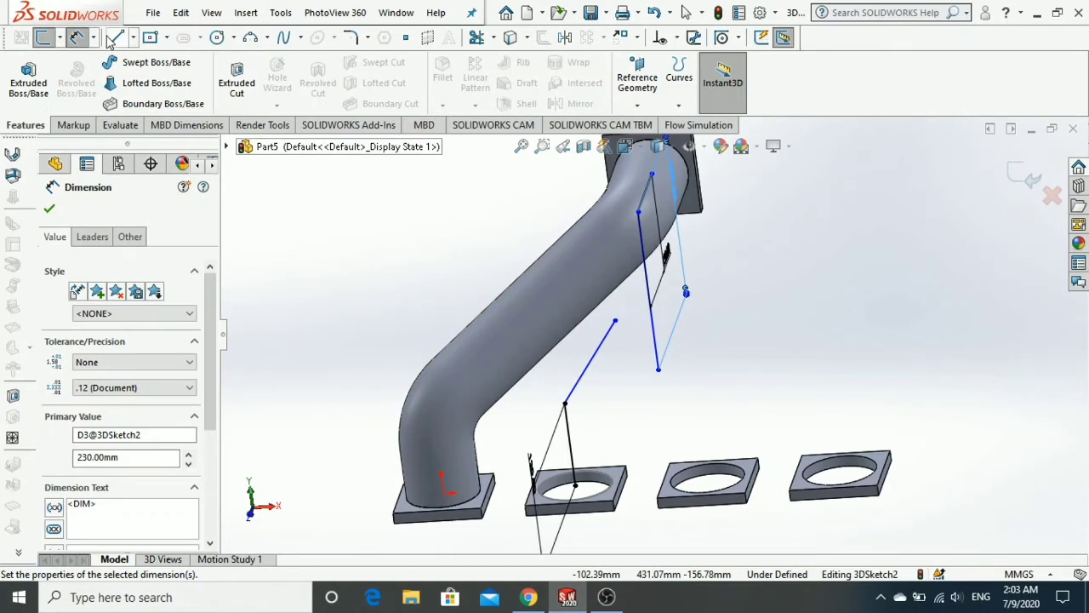
pyautogui.click(117, 39)
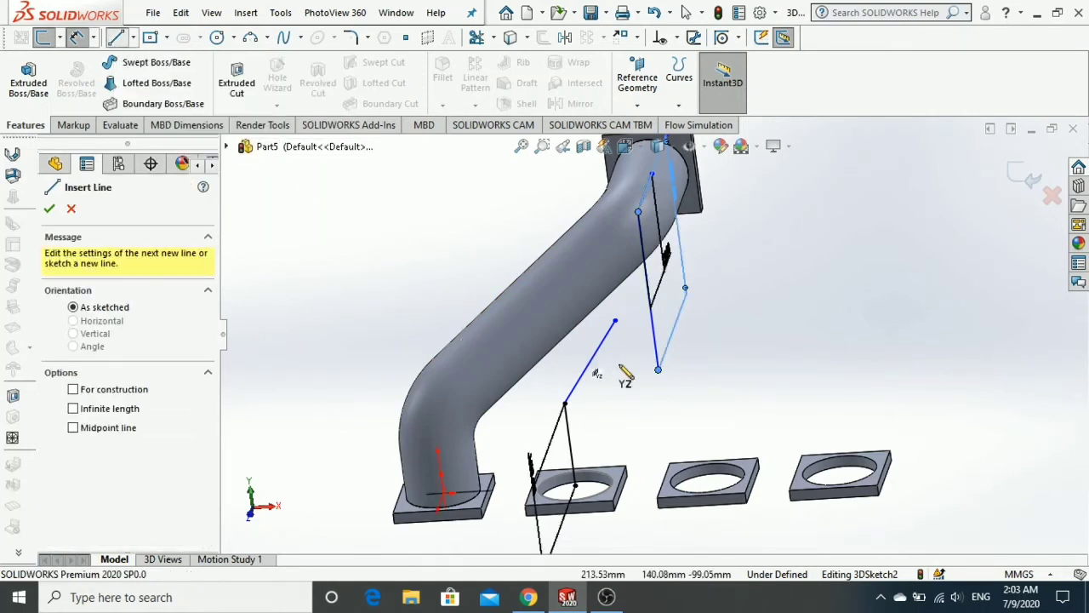
pyautogui.click(658, 371)
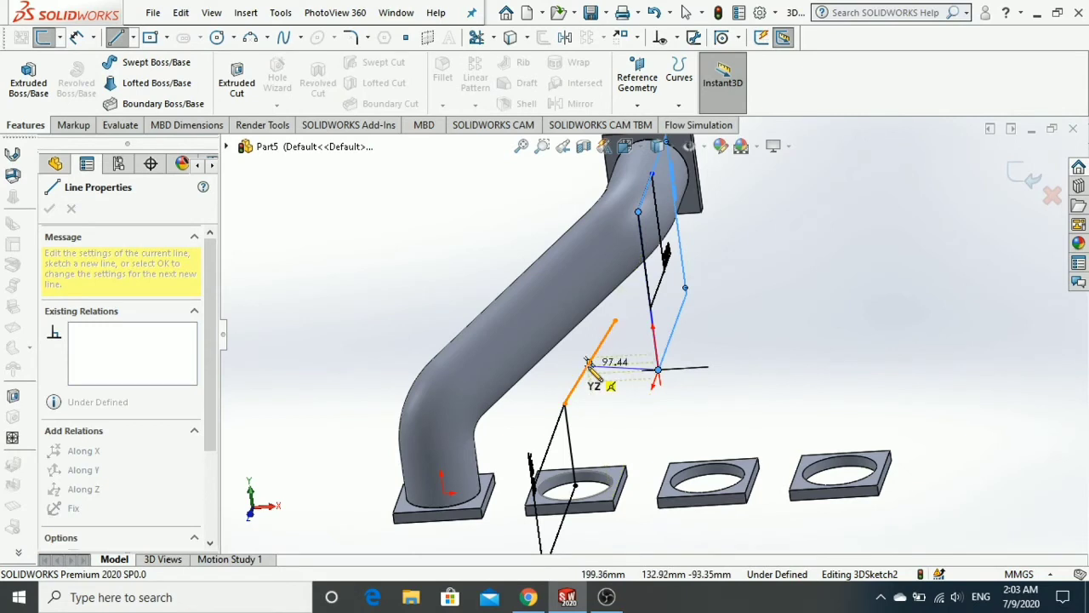
pyautogui.moveTo(588, 360)
pyautogui.mouseDown(button='middle')
pyautogui.moveTo(598, 326)
pyautogui.moveTo(593, 344)
pyautogui.mouseUp(button='middle')
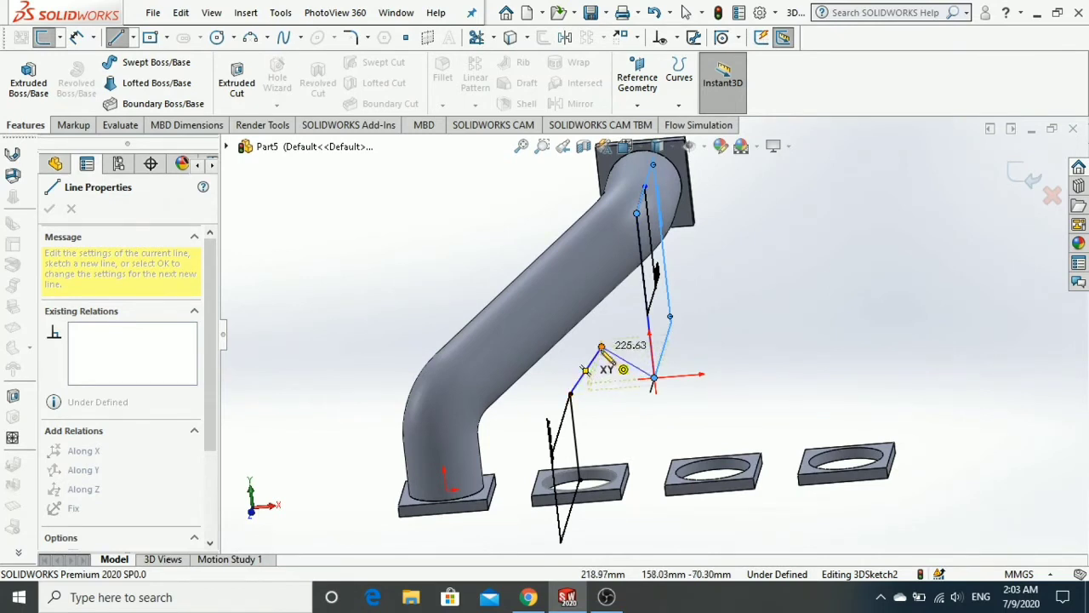
pyautogui.click(602, 347)
pyautogui.scroll(2, 707, 365)
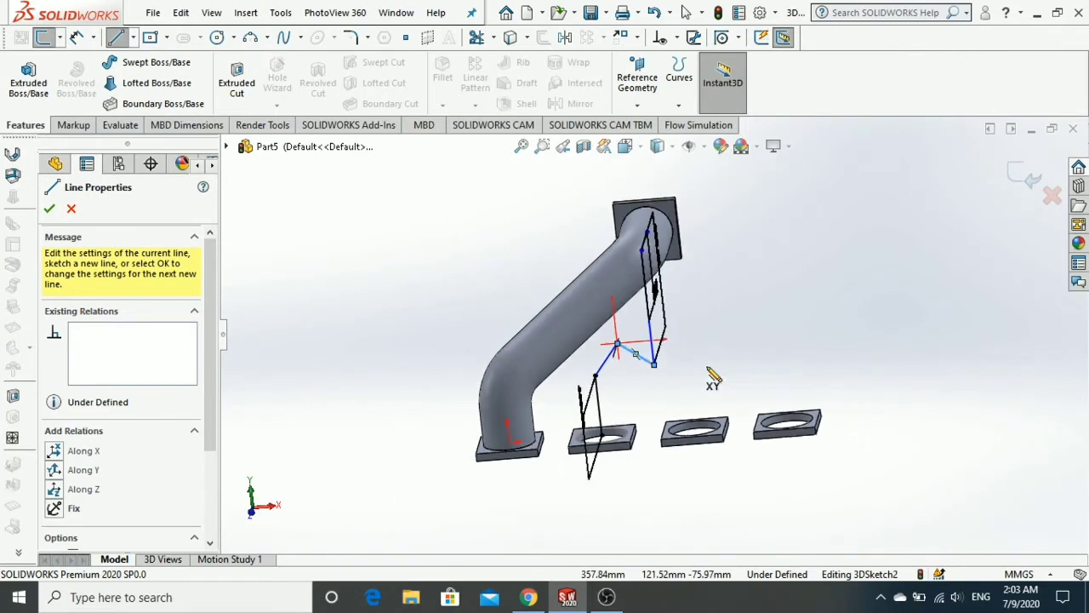
pyautogui.moveTo(707, 364)
pyautogui.mouseDown(button='middle')
pyautogui.moveTo(684, 372)
pyautogui.moveTo(695, 397)
pyautogui.moveTo(701, 388)
pyautogui.mouseUp(button='middle')
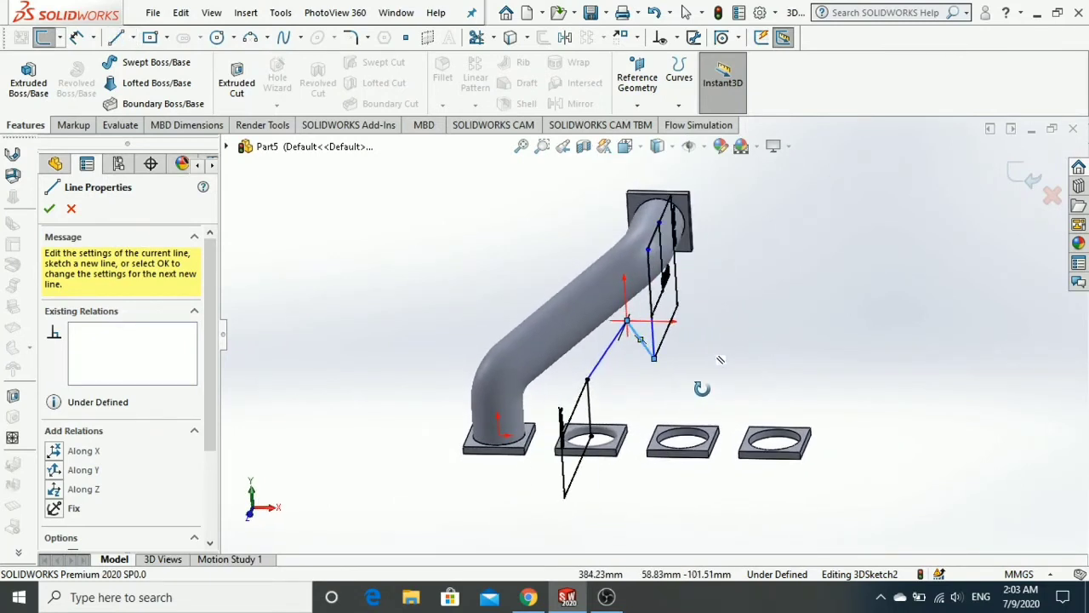
# Step: Dimension the sloping line from the top of the second flange's vertical line to 250 mm
pyautogui.click(76, 37)
pyautogui.moveTo(652, 369); pyautogui.dragTo(607, 385, button='middle')
pyautogui.click(624, 364)
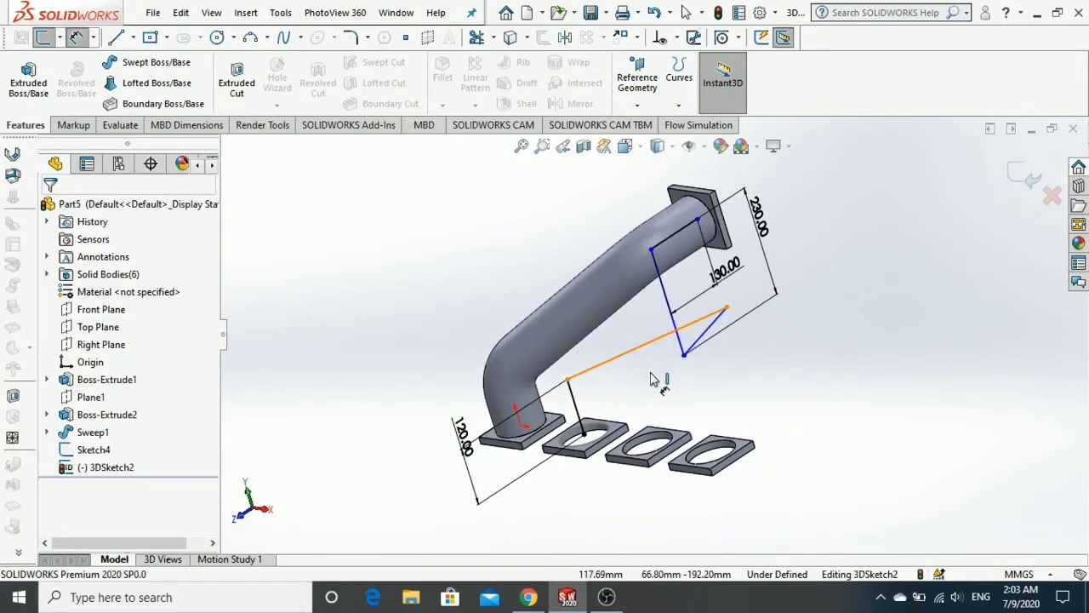
pyautogui.click(651, 380)
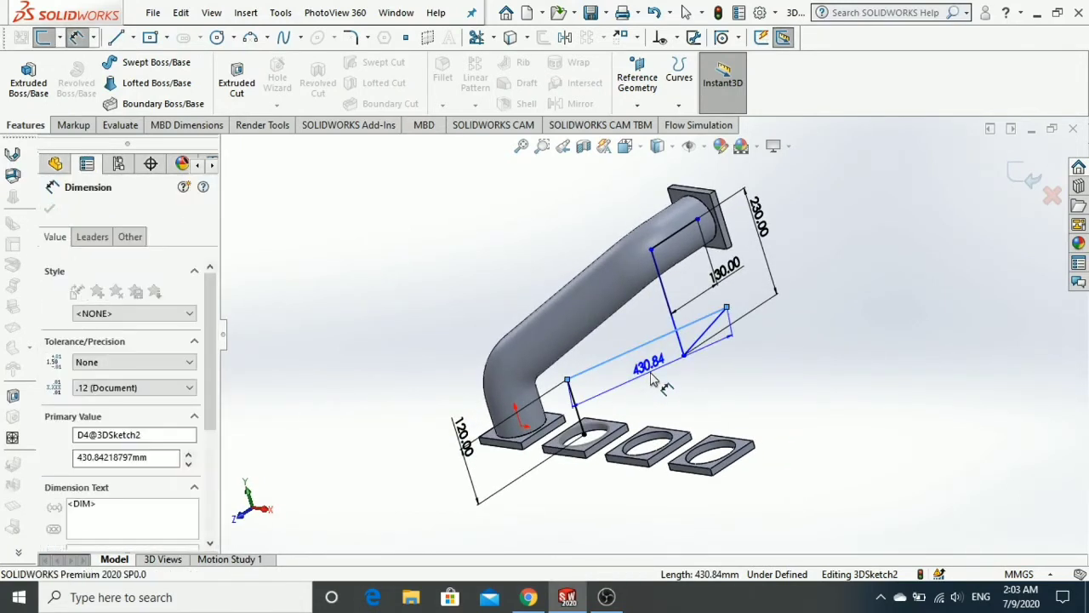
pyautogui.write('2')
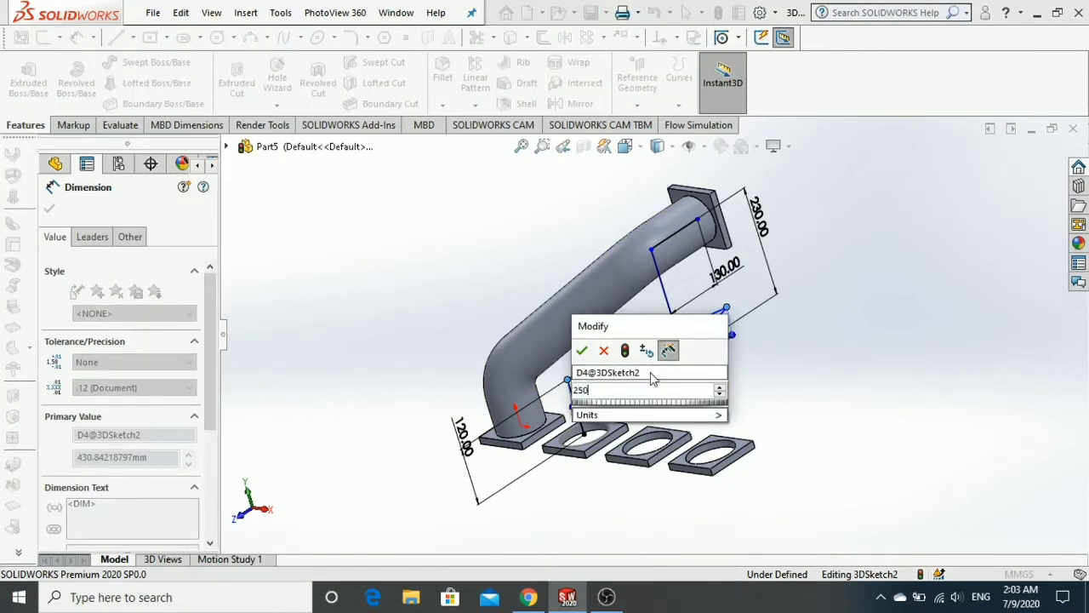
pyautogui.write('50')
pyautogui.press('Return')
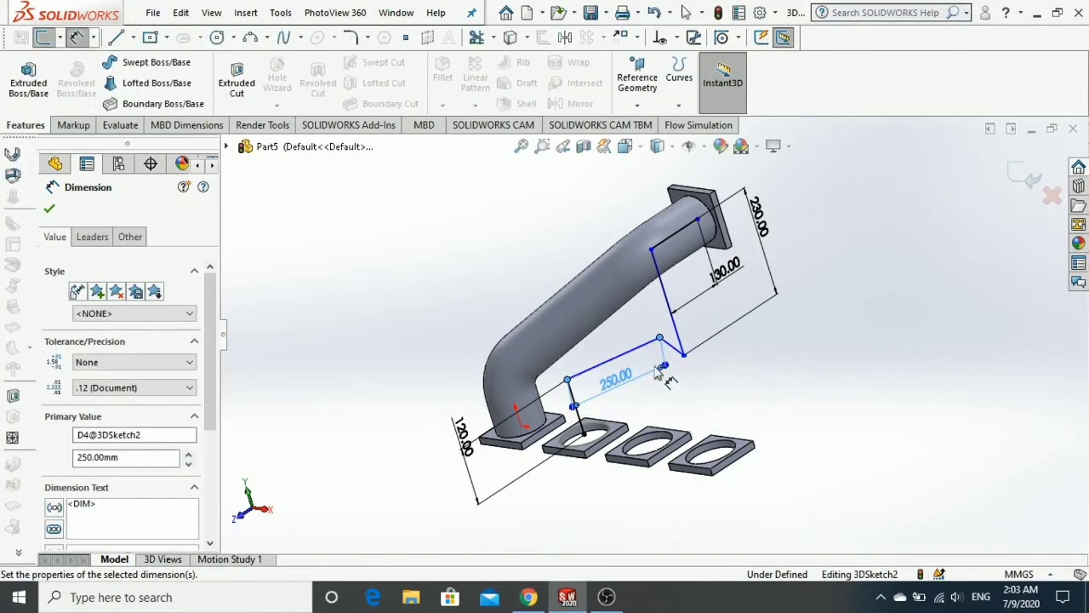
# Step: Set the sloping line's length dimension to 160 mm
pyautogui.doubleClick(611, 381)
pyautogui.write('160')
pyautogui.press('Return')
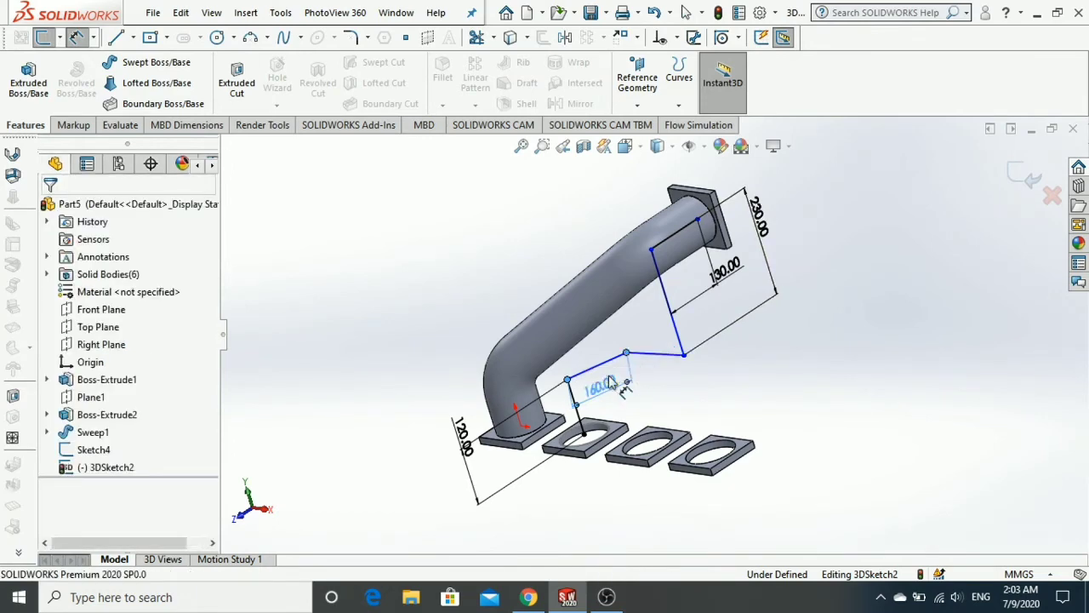
# Step: Set the sloping line's length dimension back to 250 mm
pyautogui.moveTo(672, 377)
pyautogui.mouseDown(button='middle')
pyautogui.moveTo(712, 389)
pyautogui.moveTo(677, 385)
pyautogui.mouseUp(button='middle')
pyautogui.doubleClick(600, 387)
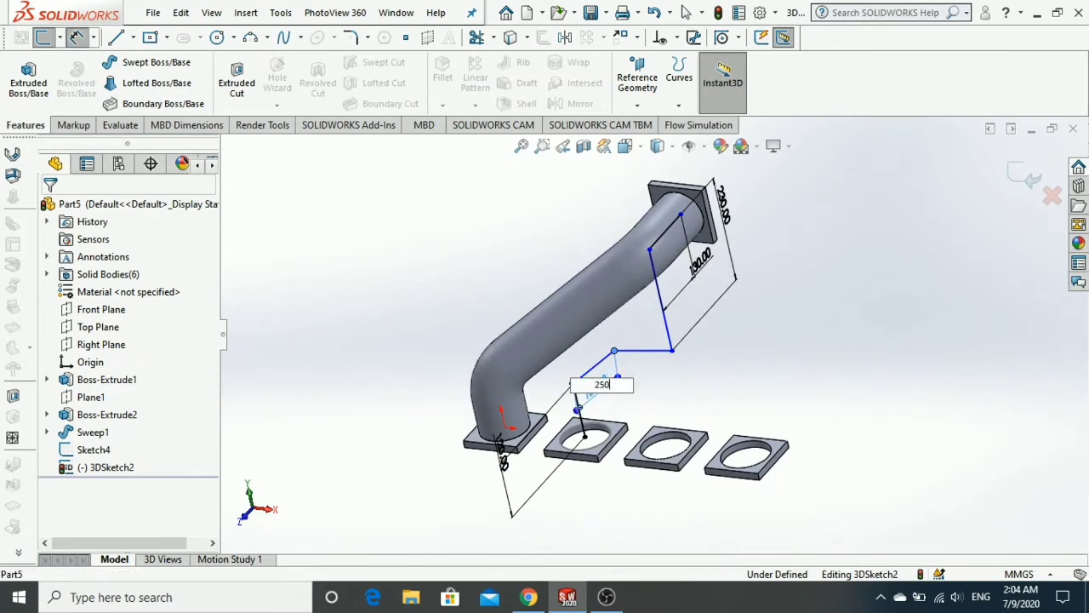
pyautogui.write('250')
pyautogui.press('Return')
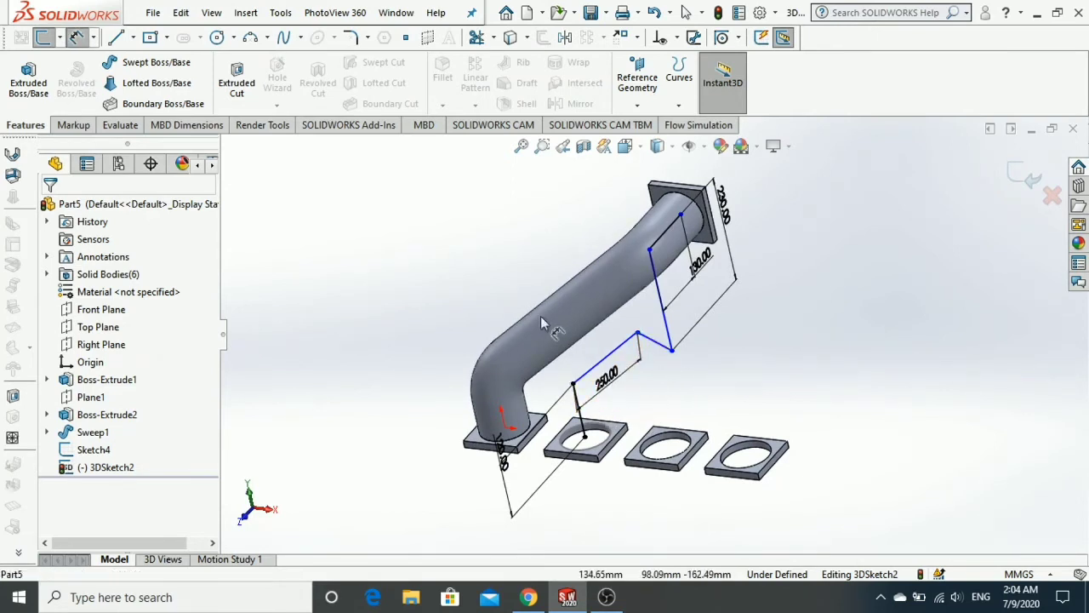
# Step: Add 80 mm sketch fillets to three corners of the second flange's 3D path: above the flange, at the lower bend and at the upper bend
pyautogui.click(351, 37)
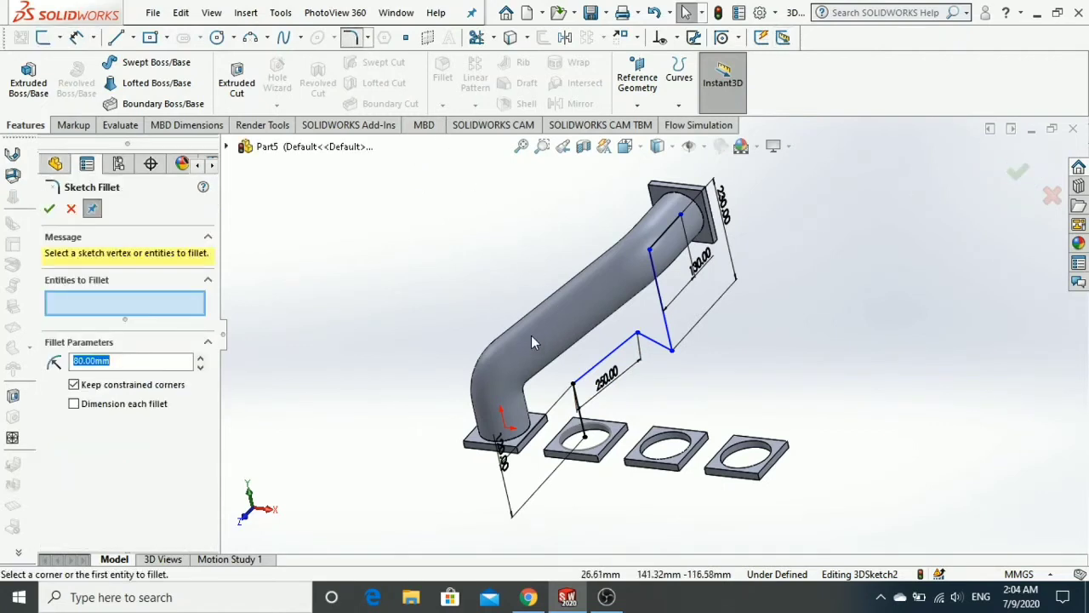
pyautogui.click(571, 384)
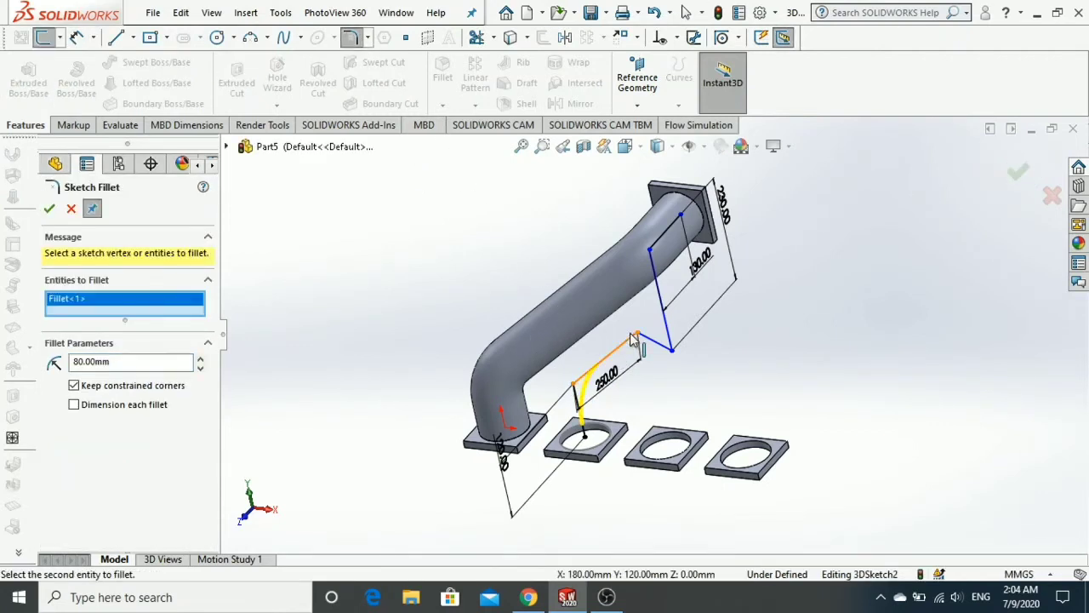
pyautogui.click(672, 356)
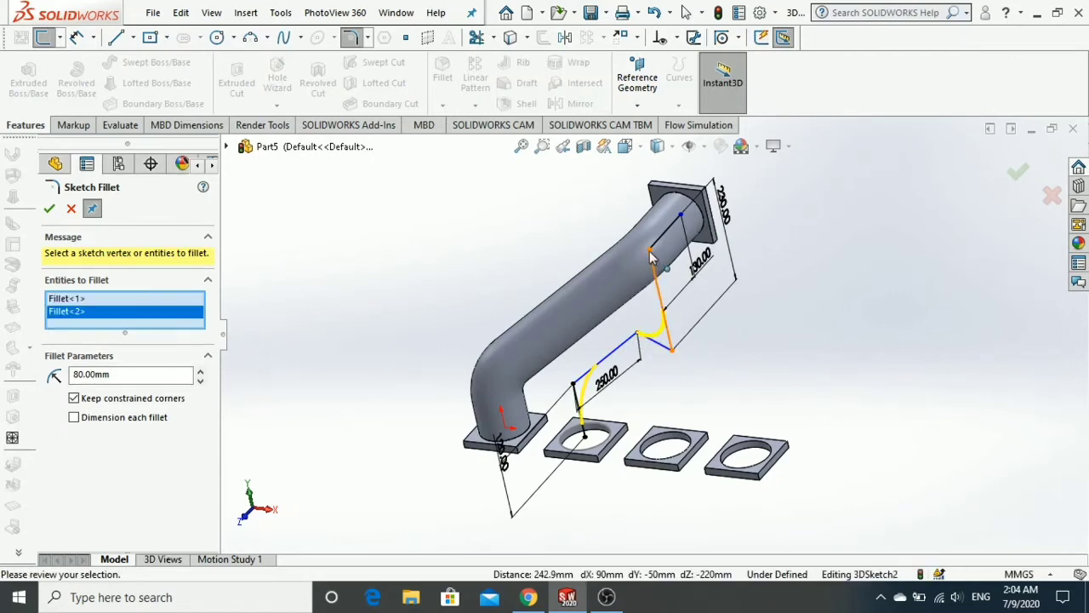
pyautogui.click(651, 254)
pyautogui.moveTo(792, 295); pyautogui.dragTo(929, 300, button='middle')
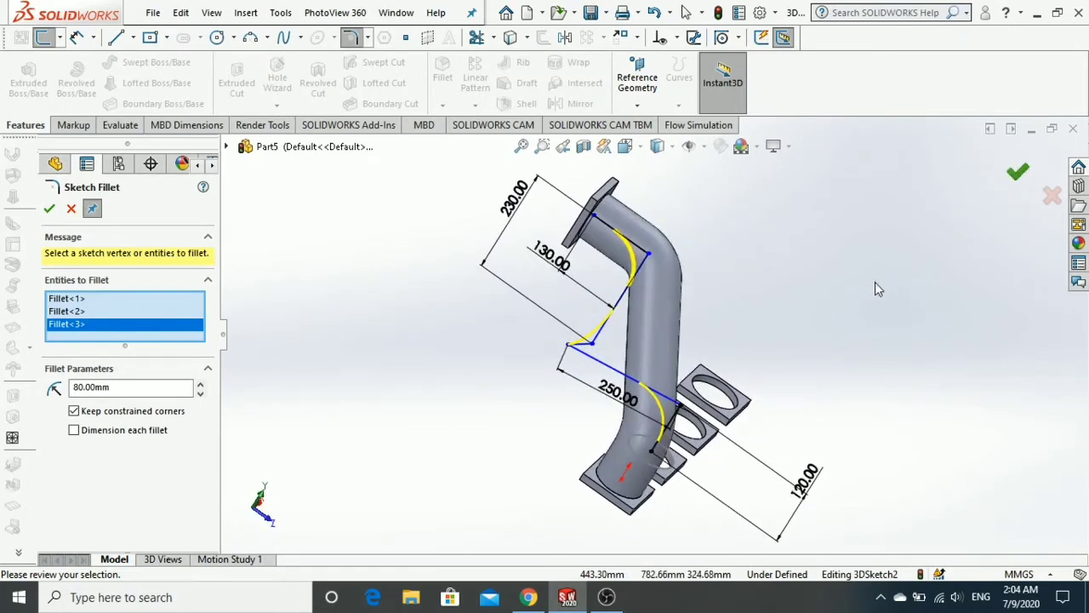
pyautogui.press('Return')
# Step: Try to fillet the remaining sharp corner at the far end of the 250 mm line with radii of 40 mm and 10 mm
pyautogui.moveTo(638, 357); pyautogui.dragTo(708, 407, button='middle')
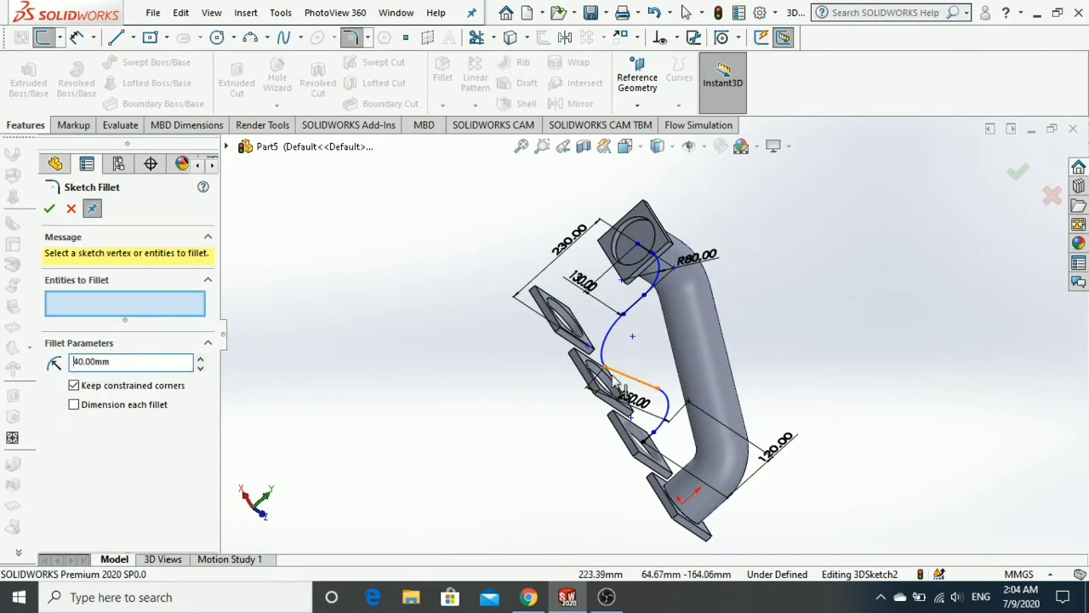
pyautogui.click(607, 373)
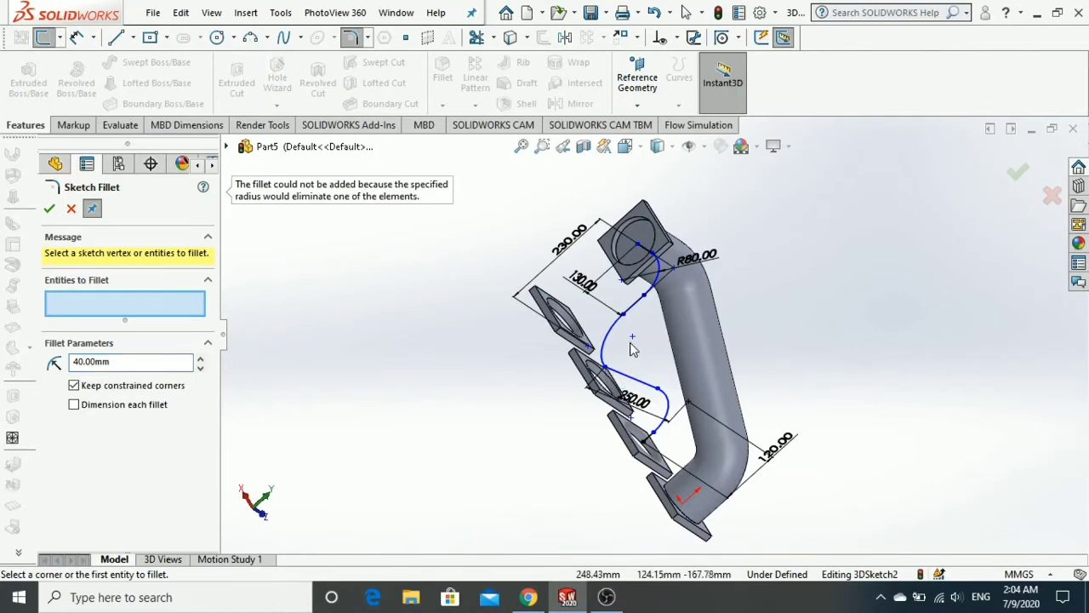
pyautogui.moveTo(632, 348); pyautogui.dragTo(578, 384, button='middle')
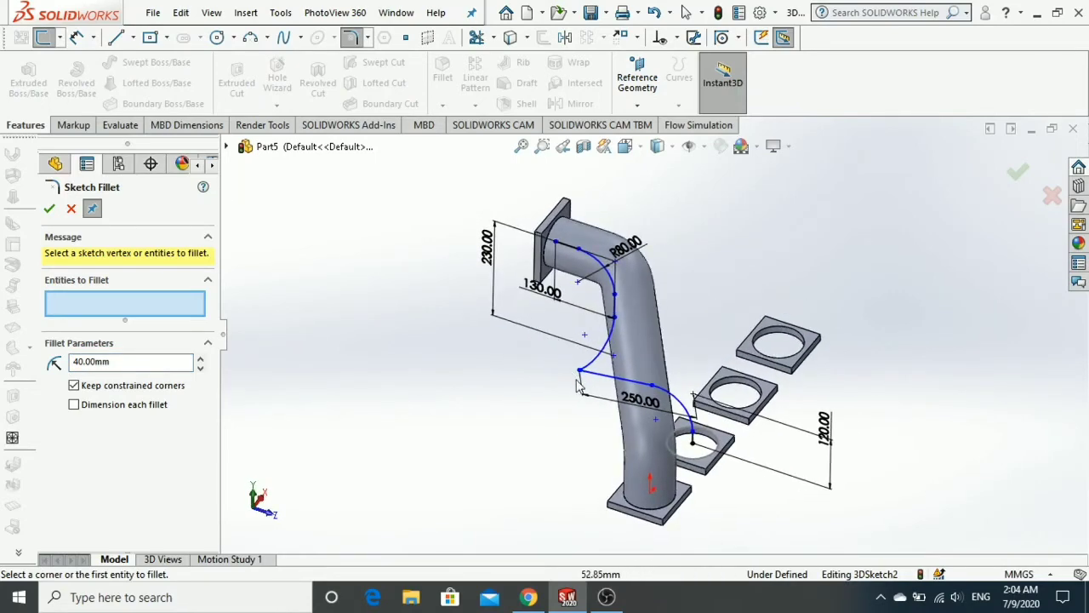
pyautogui.scroll(-5, 577, 385)
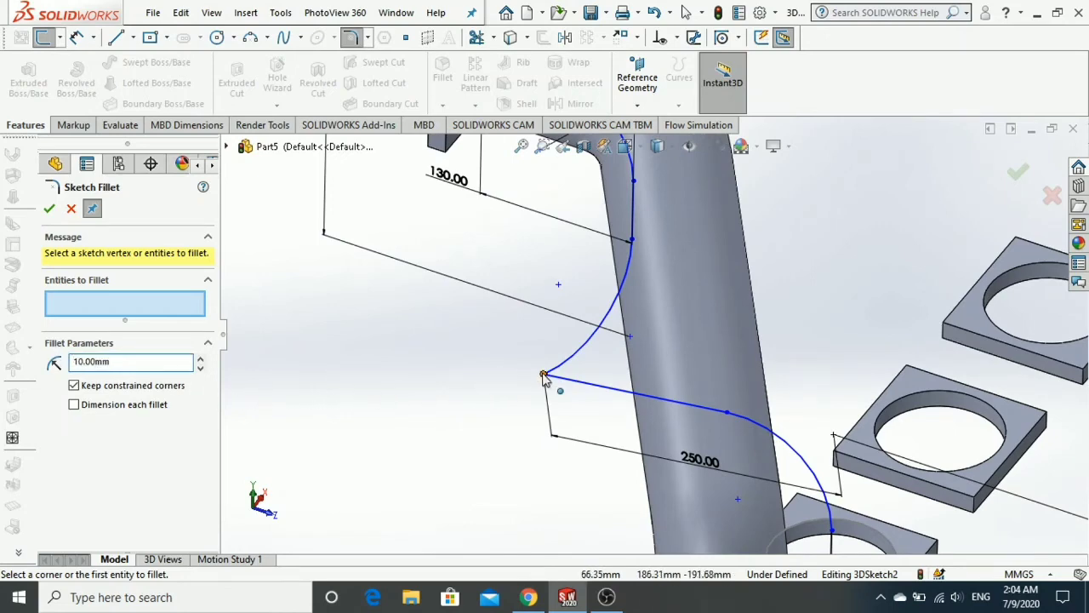
pyautogui.moveTo(545, 384); pyautogui.dragTo(551, 401, button='middle')
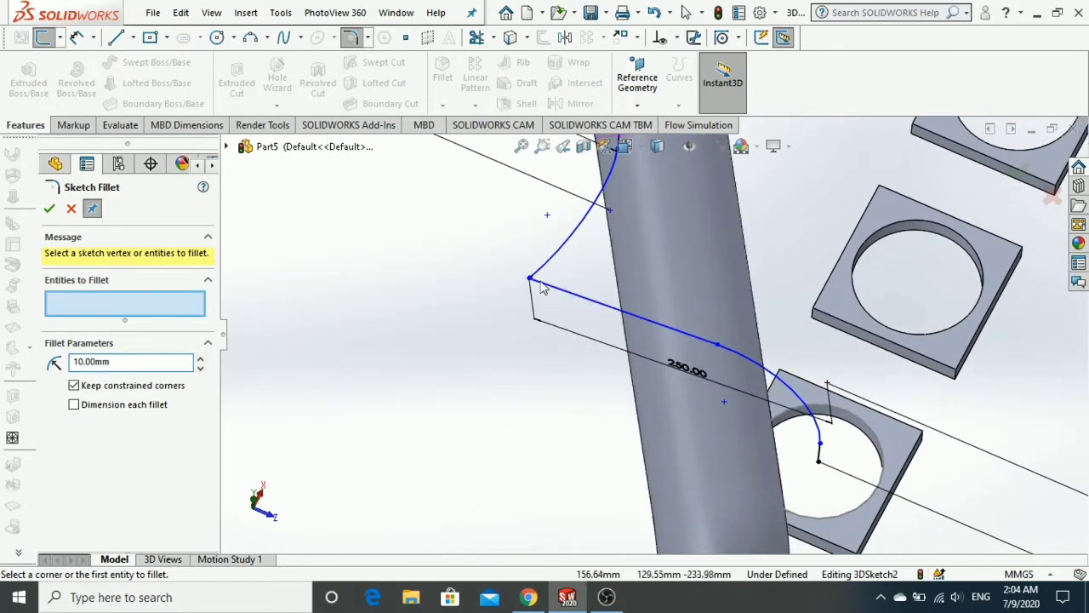
pyautogui.scroll(-6, 543, 288)
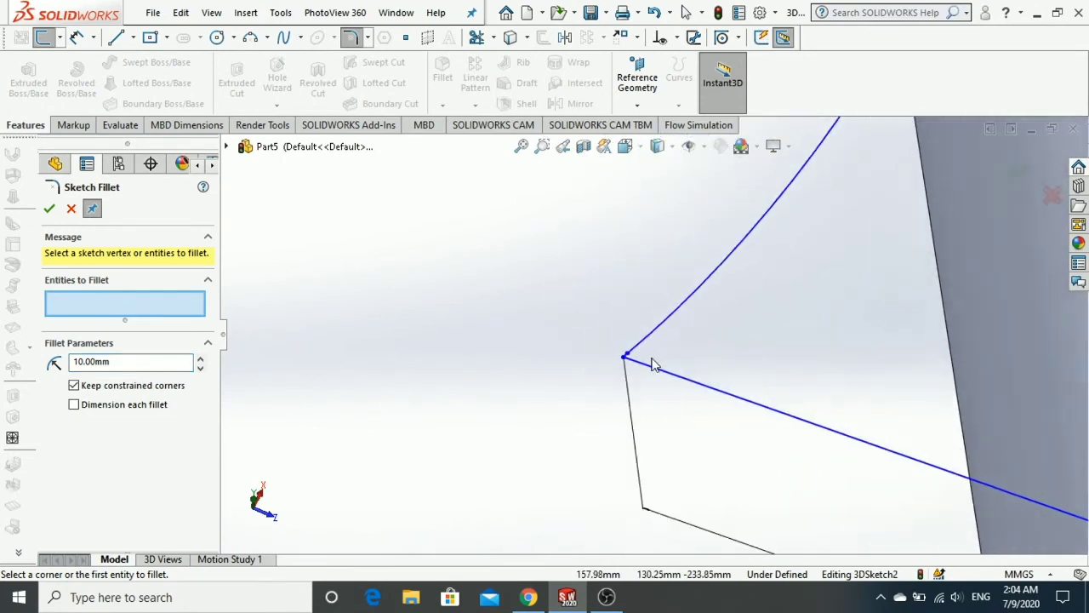
pyautogui.scroll(-1, 653, 364)
pyautogui.scroll(5, 652, 361)
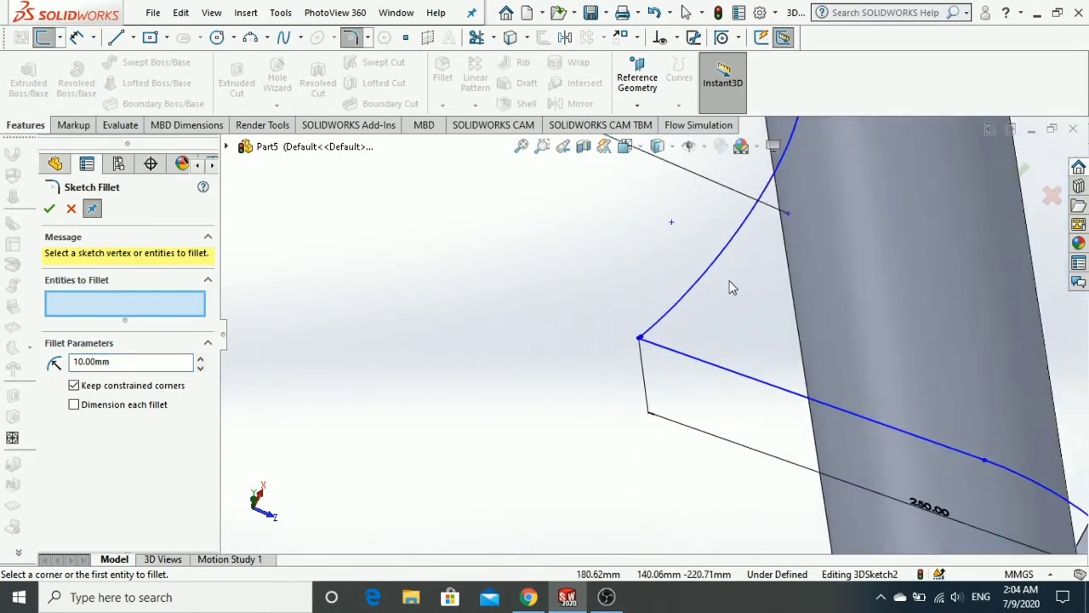
pyautogui.scroll(6, 749, 286)
pyautogui.press('Escape')
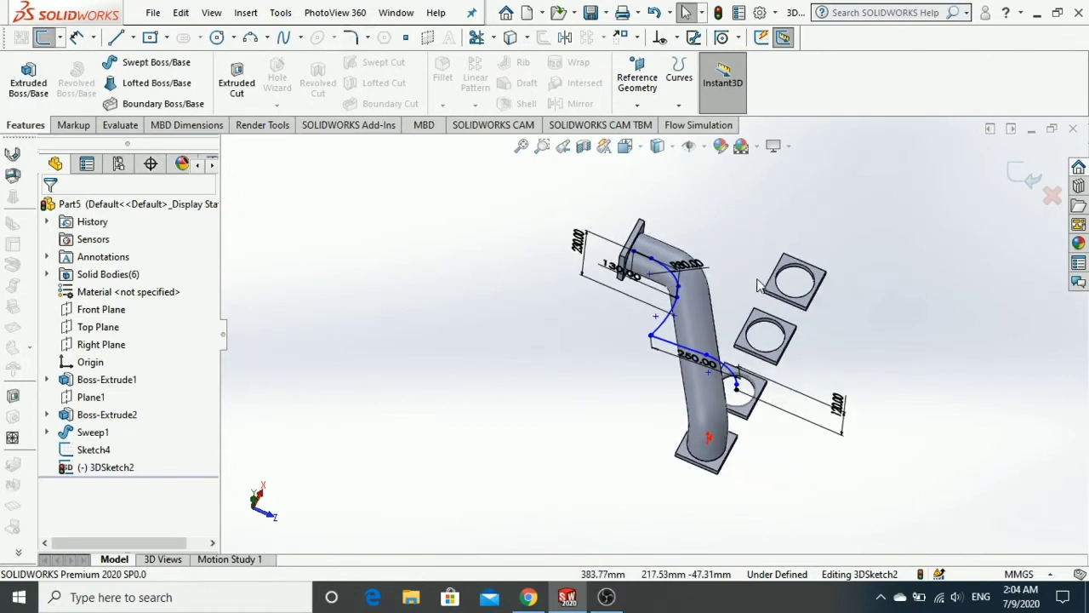
# Step: Finish the 3D sketch and sweep the circular profile on the second flange along the filleted path
pyautogui.moveTo(758, 285)
pyautogui.mouseDown(button='middle')
pyautogui.moveTo(717, 251)
pyautogui.moveTo(842, 208)
pyautogui.mouseUp(button='middle')
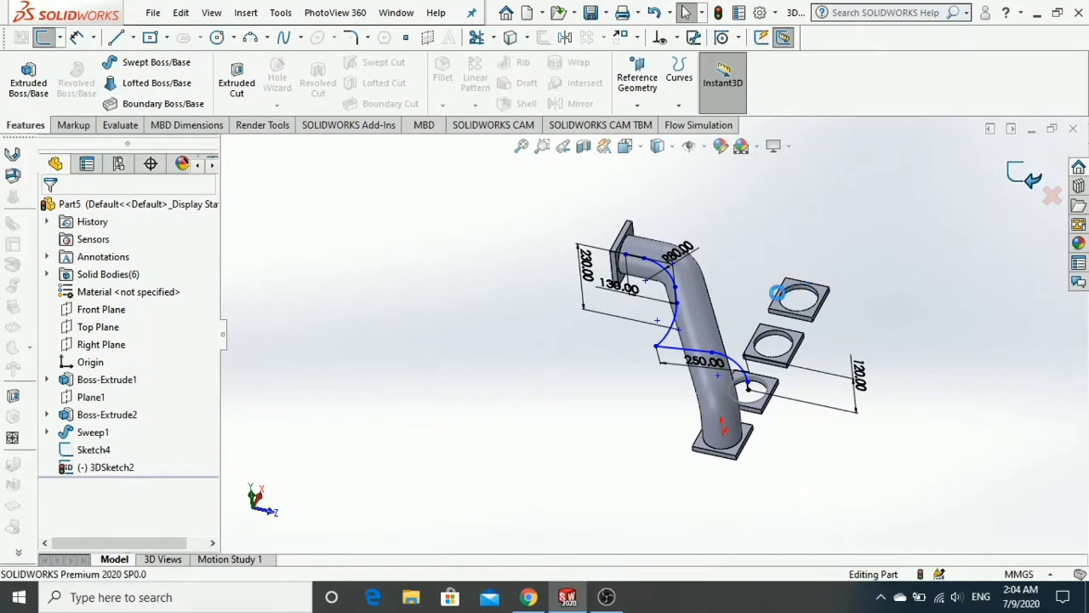
pyautogui.moveTo(777, 292); pyautogui.dragTo(694, 389, button='middle')
pyautogui.click(153, 62)
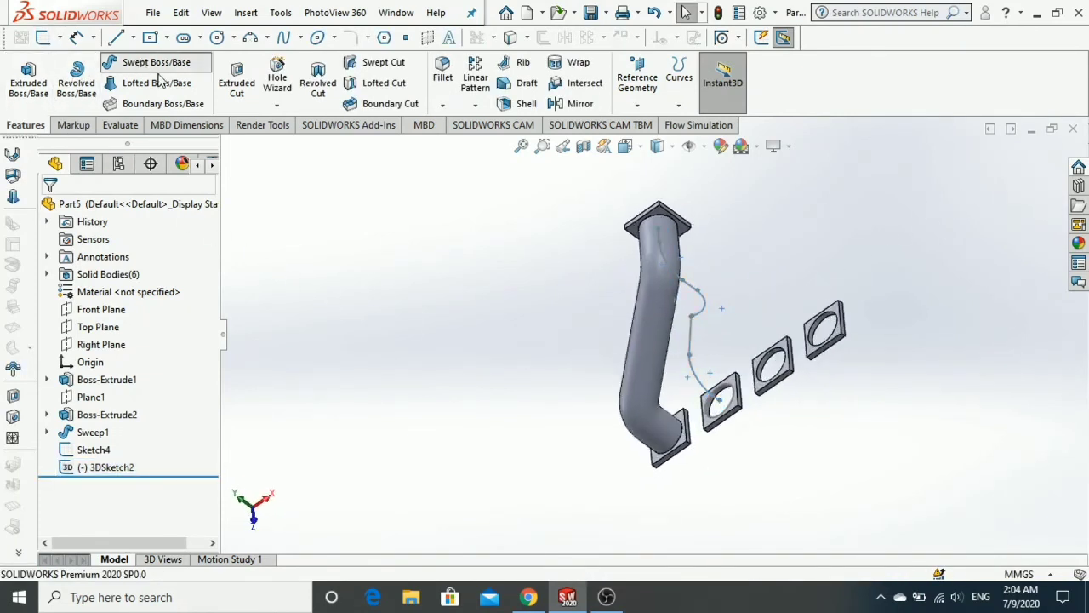
pyautogui.click(724, 406)
pyautogui.click(696, 374)
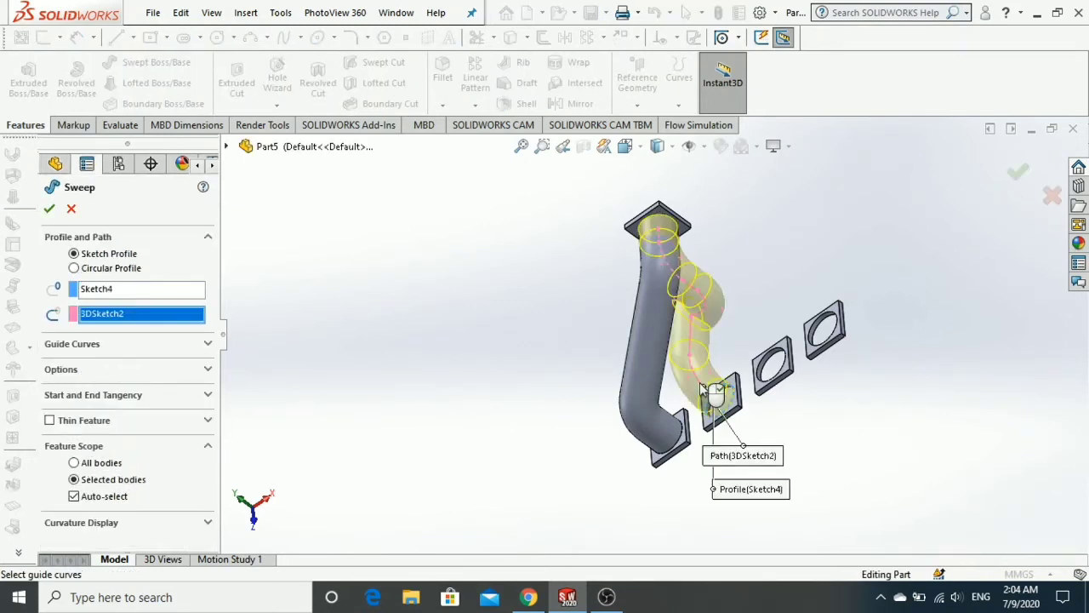
pyautogui.moveTo(737, 309); pyautogui.dragTo(855, 252, button='middle')
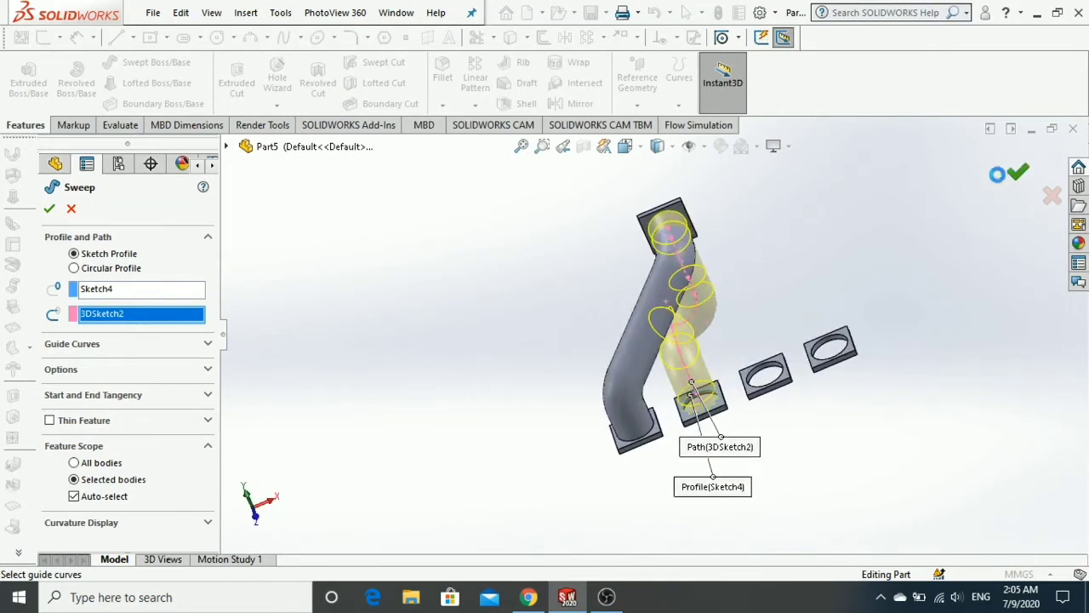
pyautogui.press('Return')
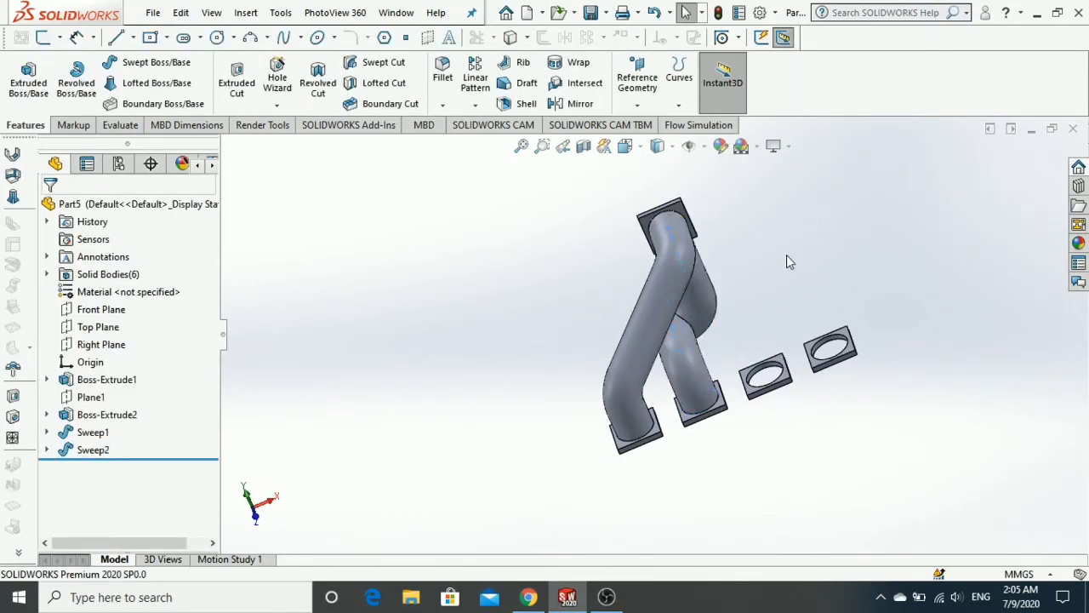
# Step: Fillet the sharp edge at the second pipe's middle bend, trying radii of 50 mm and 30 mm before applying 20 mm
pyautogui.moveTo(786, 261); pyautogui.dragTo(946, 481, button='middle')
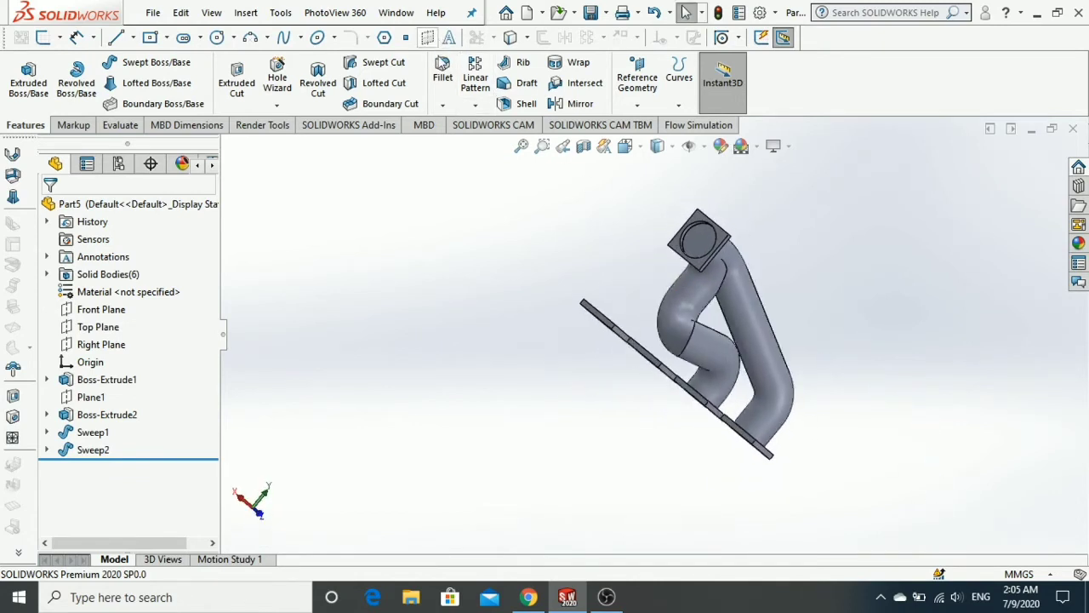
pyautogui.click(690, 352)
pyautogui.click(690, 351)
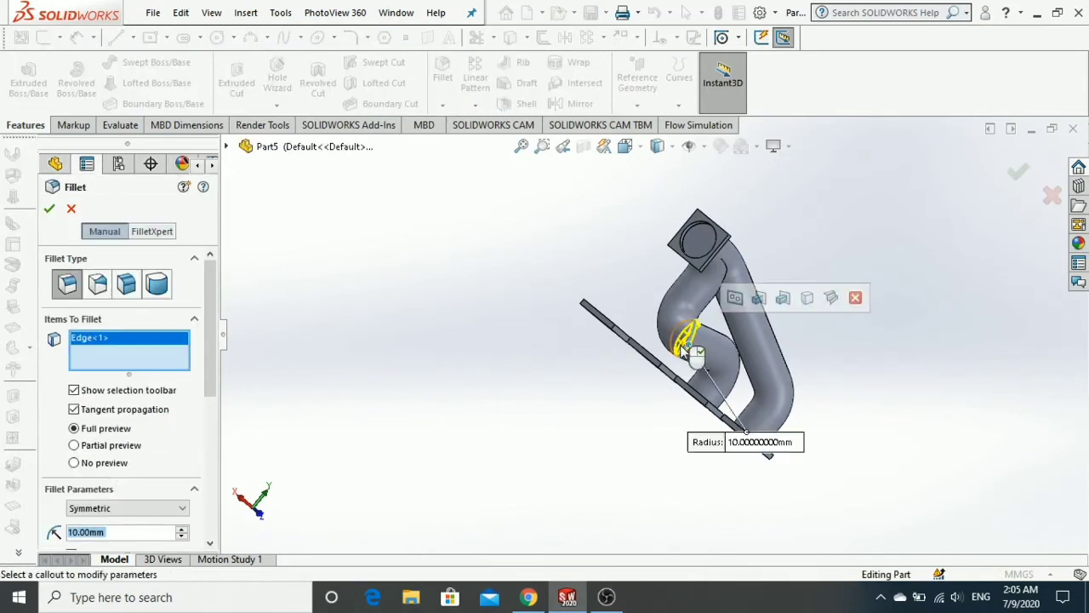
pyautogui.moveTo(688, 345); pyautogui.dragTo(646, 327, button='middle')
pyautogui.scroll(-3, 644, 347)
pyautogui.scroll(-4, 657, 331)
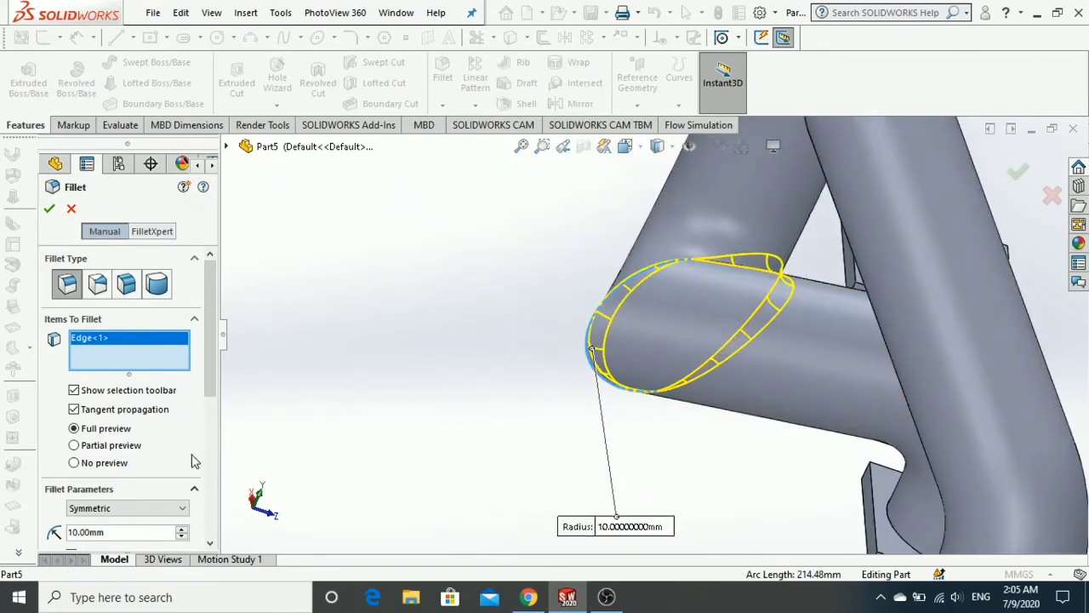
pyautogui.scroll(-3, 104, 408)
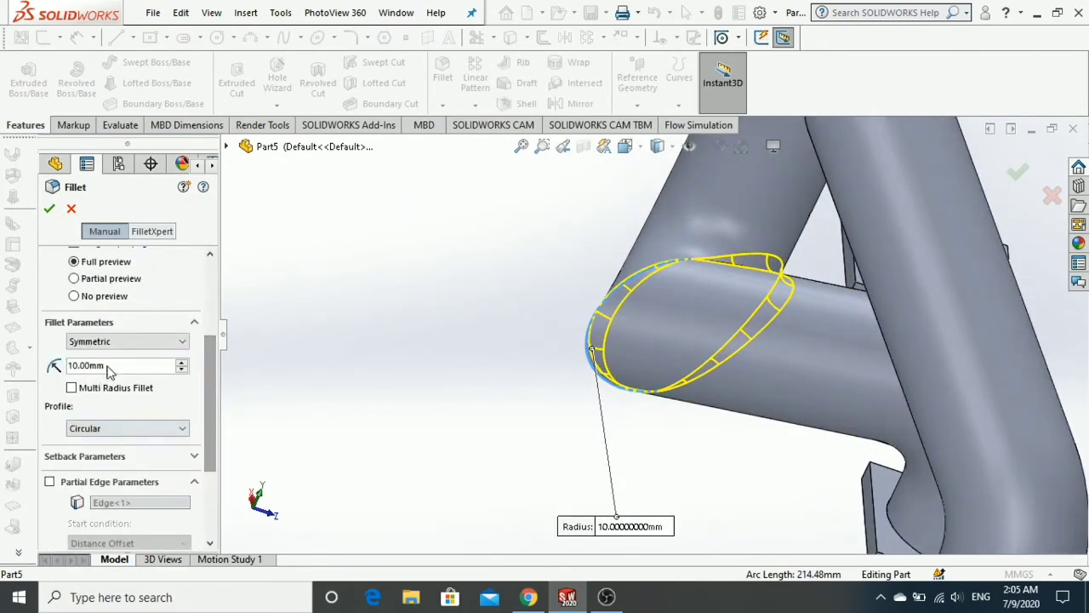
pyautogui.write('50')
pyautogui.press('Return')
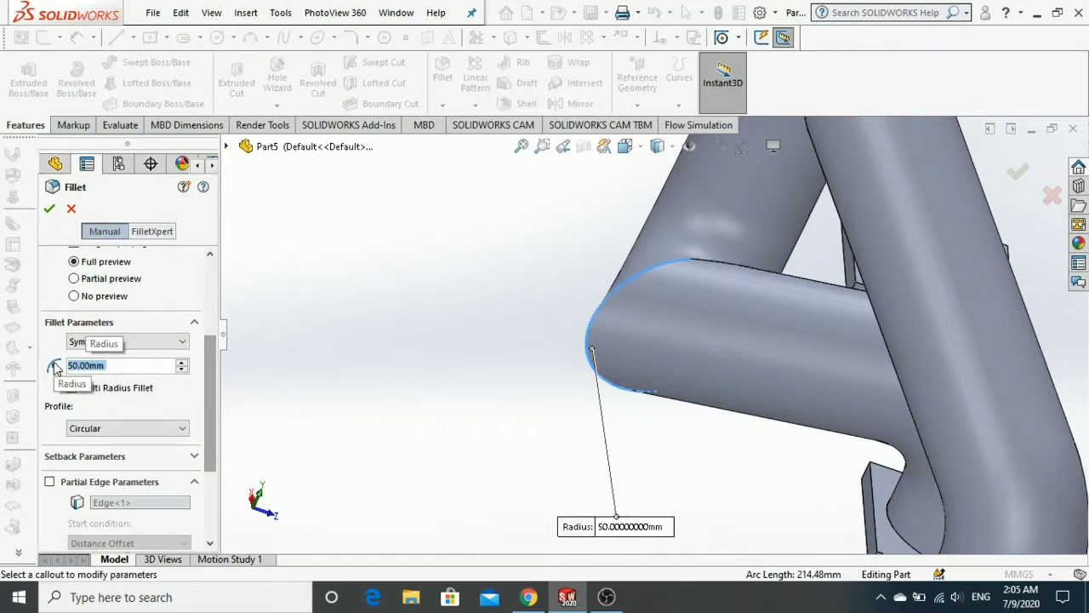
pyautogui.write('30')
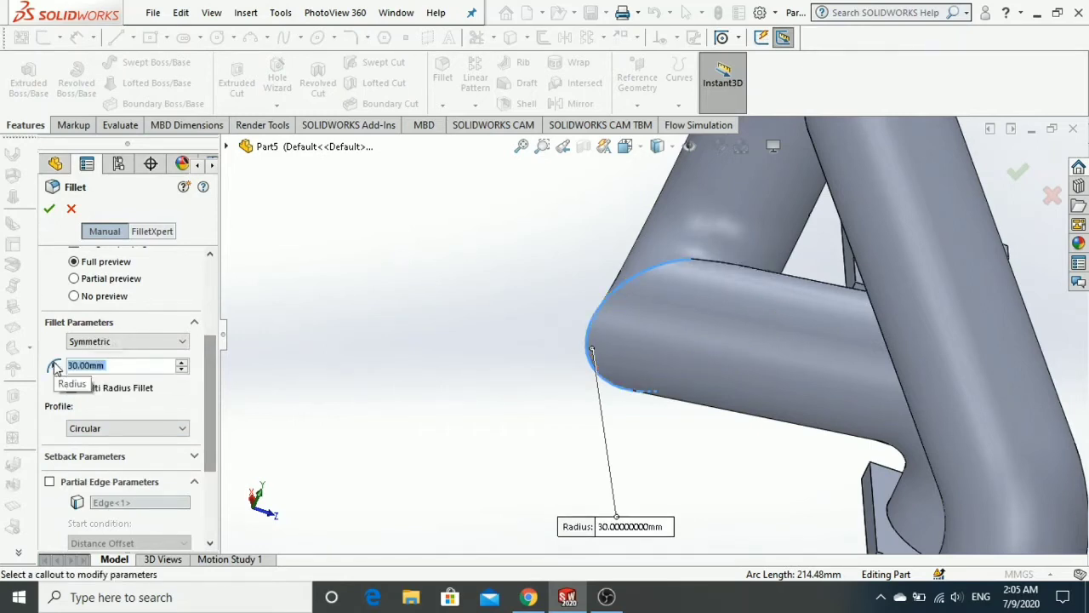
pyautogui.write('20')
pyautogui.press('Return')
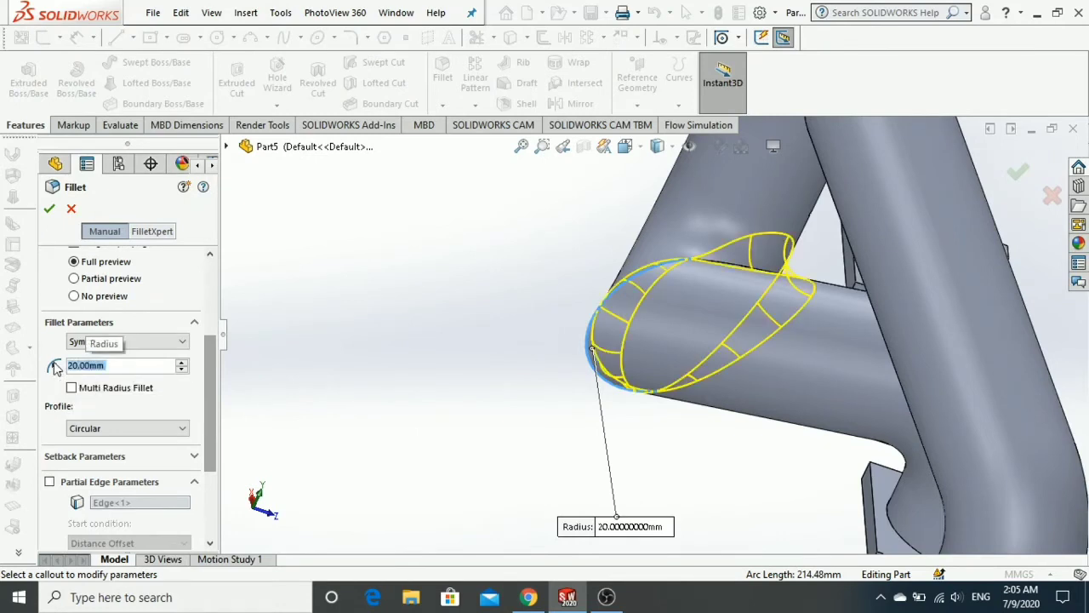
pyautogui.press('Return')
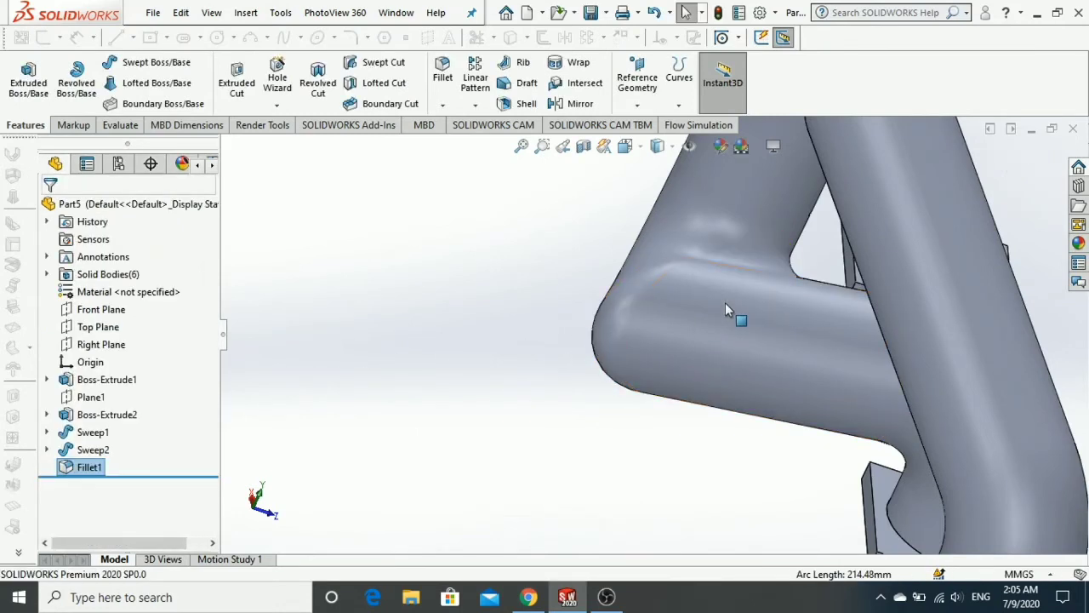
# Step: Examine the blended bend and how both pipes meet the vertical flange from several angles
pyautogui.scroll(6, 734, 308)
pyautogui.moveTo(735, 308); pyautogui.dragTo(614, 427, button='middle')
pyautogui.scroll(2, 819, 292)
pyautogui.scroll(-2, 811, 290)
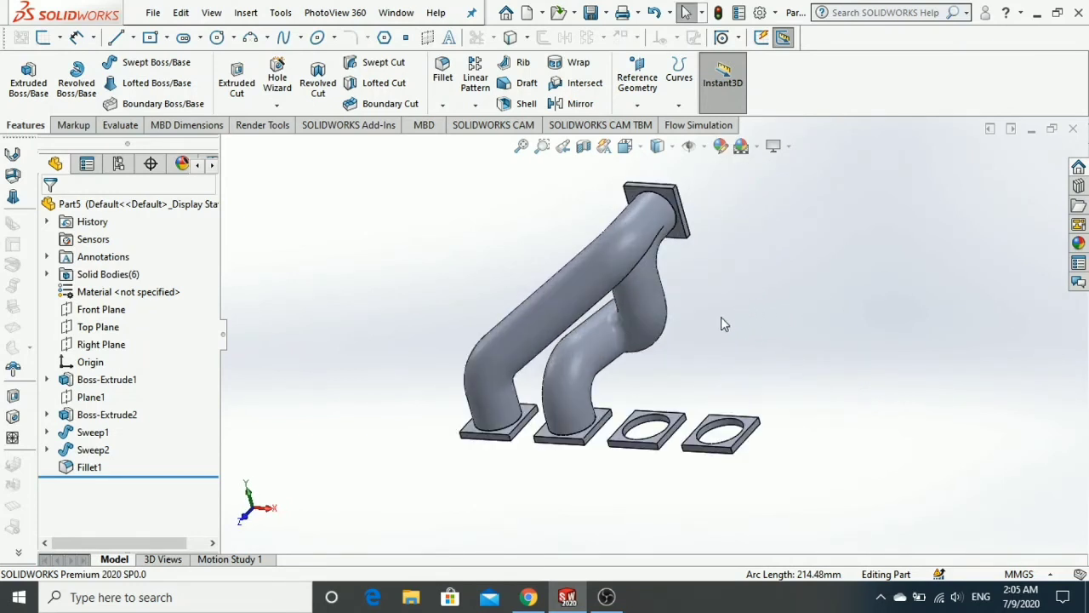
pyautogui.moveTo(675, 375); pyautogui.dragTo(699, 356, button='middle')
pyautogui.scroll(1, 677, 219)
pyautogui.scroll(-4, 655, 264)
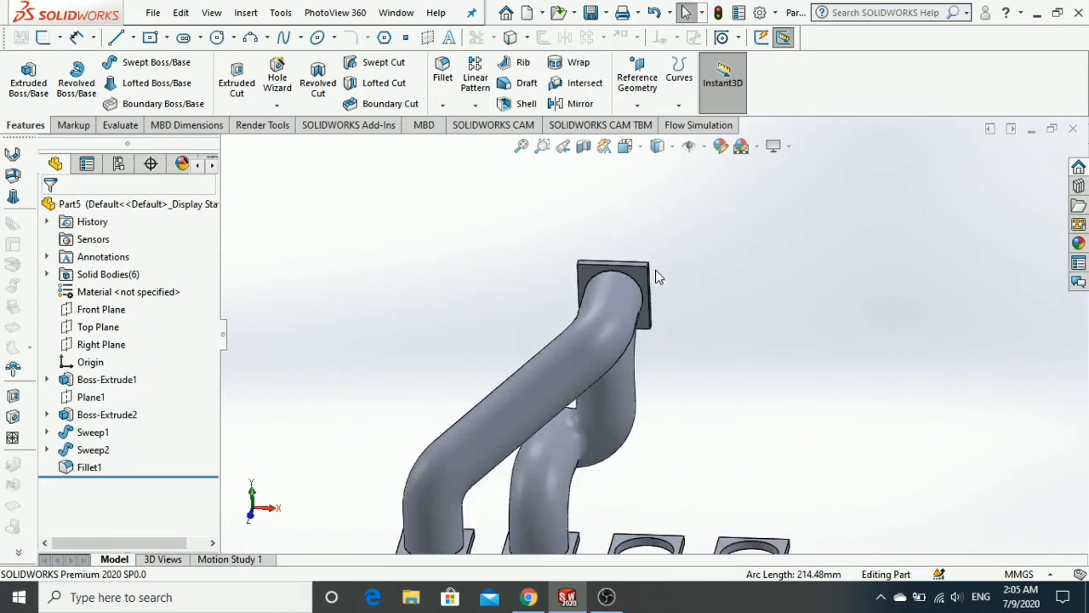
pyautogui.scroll(-1, 641, 303)
# Step: Create a reference plane offset 60 mm from the vertical flange's side face, with the offset flipped toward the flange's centre
pyautogui.moveTo(642, 303); pyautogui.dragTo(579, 302, button='middle')
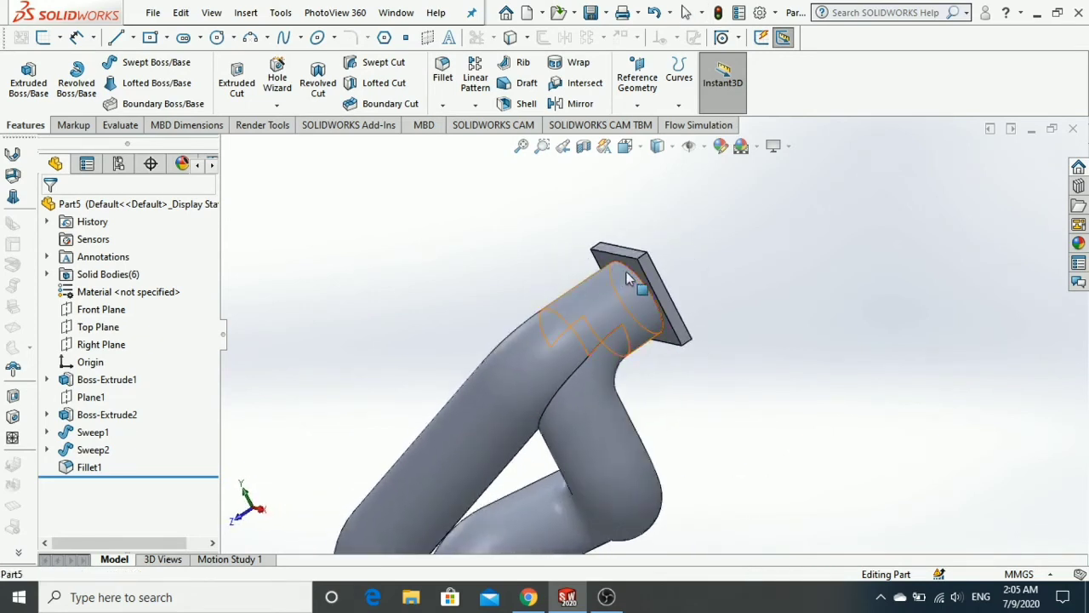
pyautogui.scroll(-3, 628, 273)
pyautogui.click(658, 281)
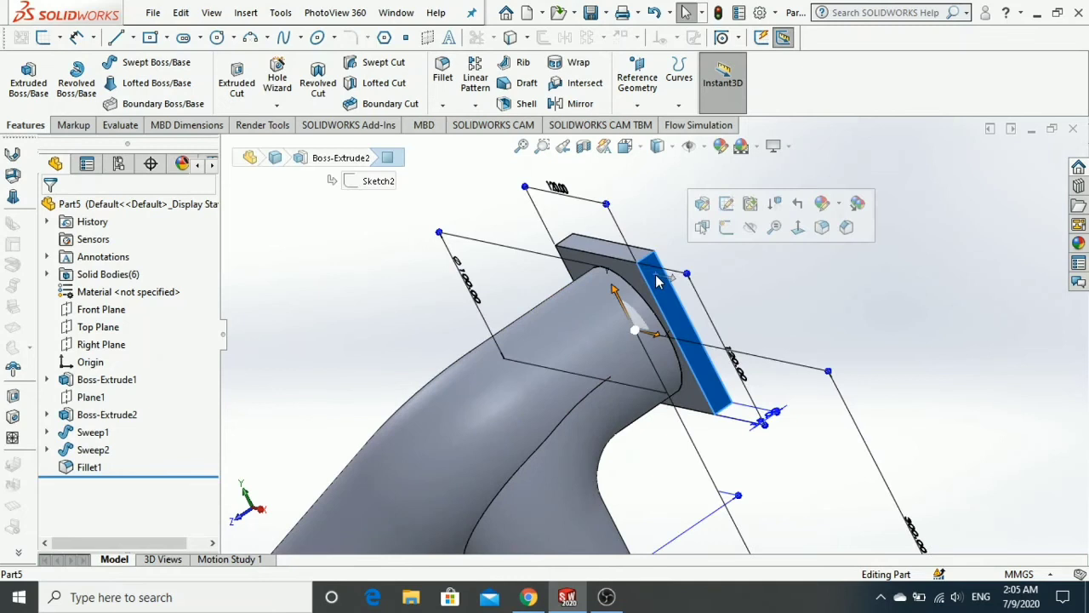
pyautogui.click(637, 104)
pyautogui.click(662, 130)
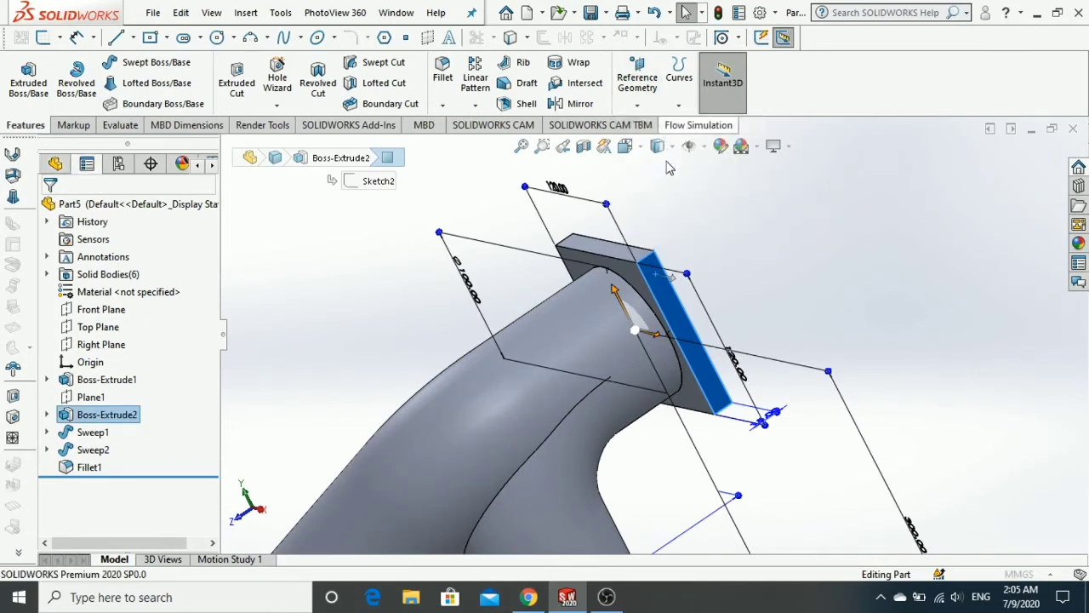
pyautogui.scroll(2, 720, 305)
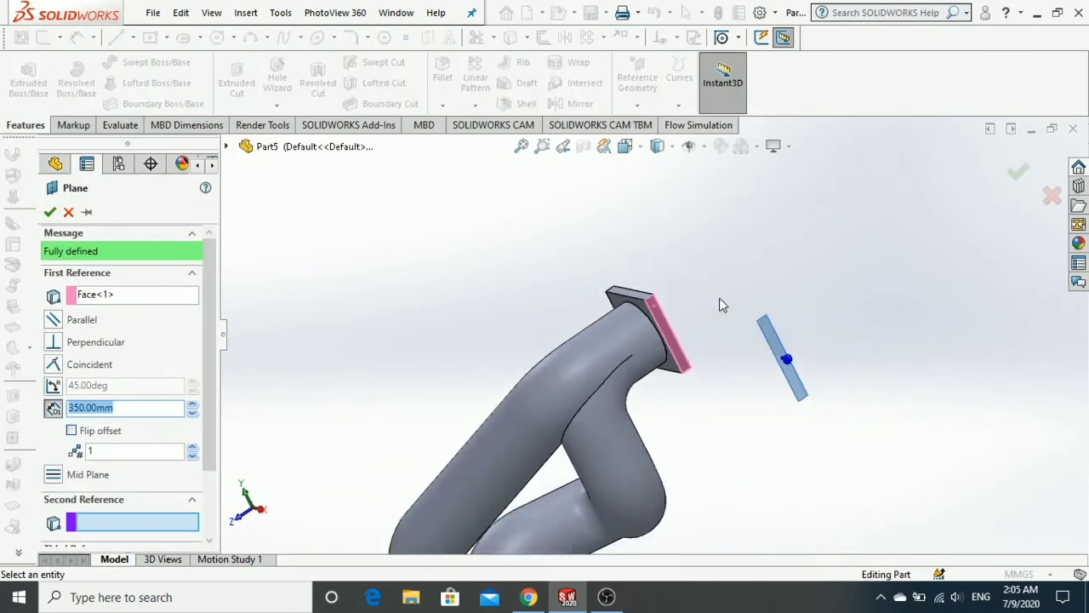
pyautogui.scroll(2, 720, 305)
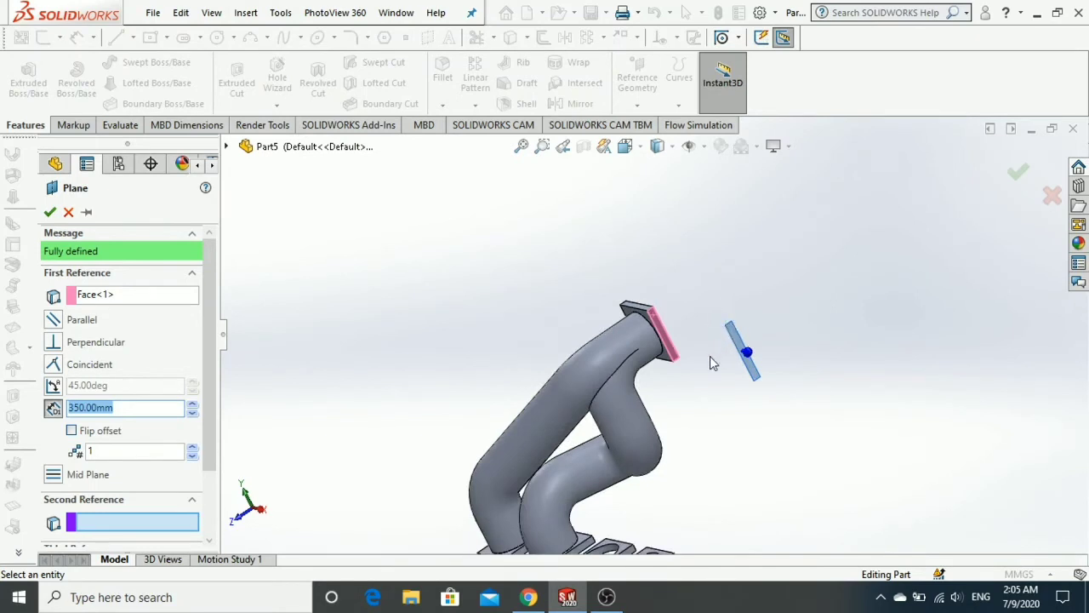
pyautogui.click(73, 431)
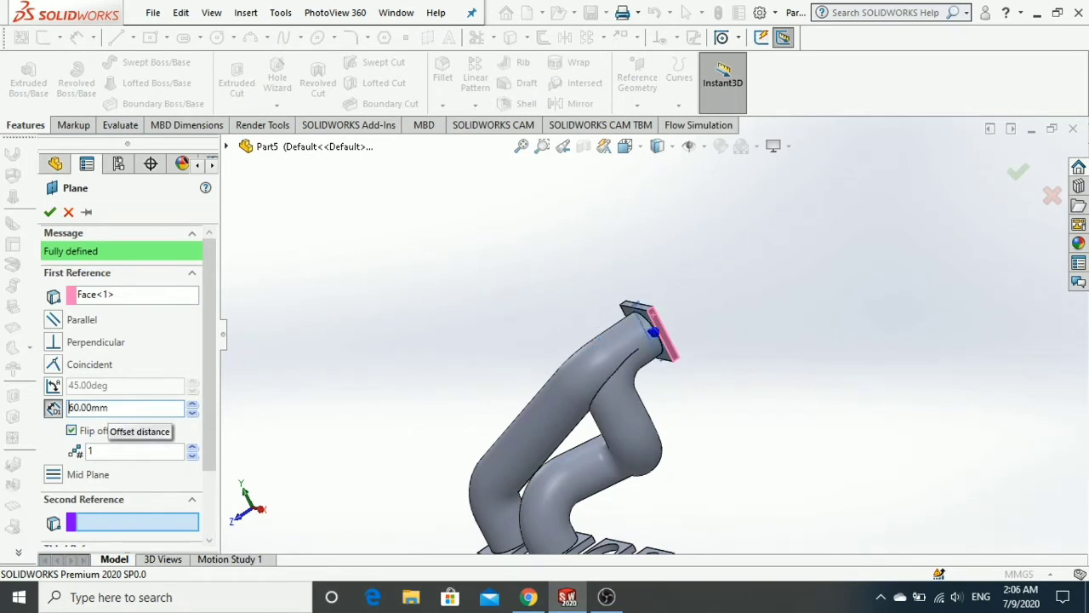
pyautogui.press('Return')
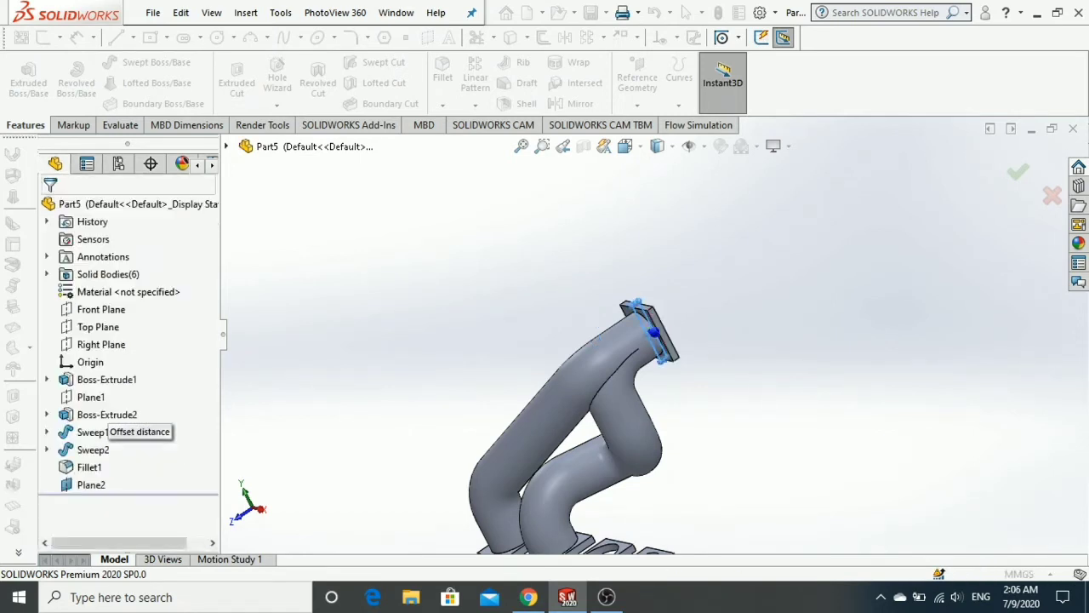
pyautogui.moveTo(627, 401); pyautogui.dragTo(745, 376, button='middle')
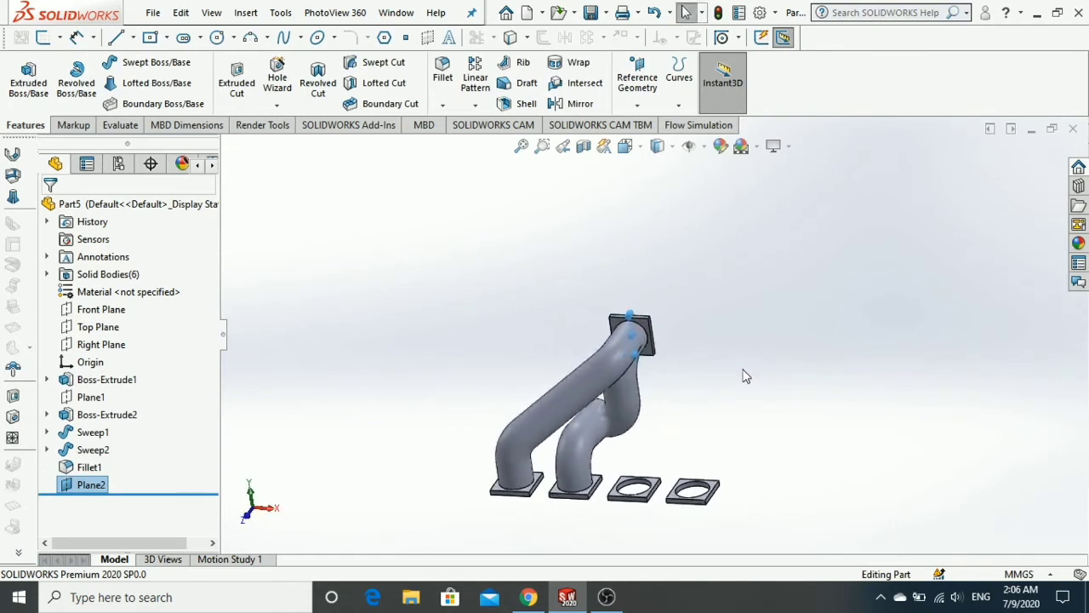
# Step: Mirror the first and second swept pipes about the centre plane of the vertical flange onto the remaining two flanges
pyautogui.click(100, 485)
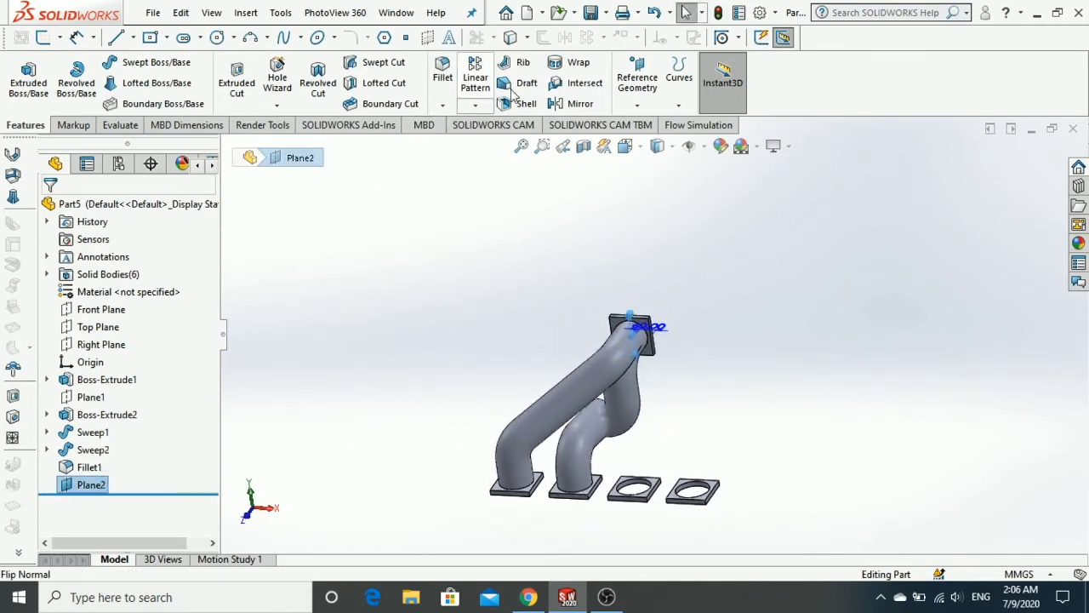
pyautogui.click(563, 104)
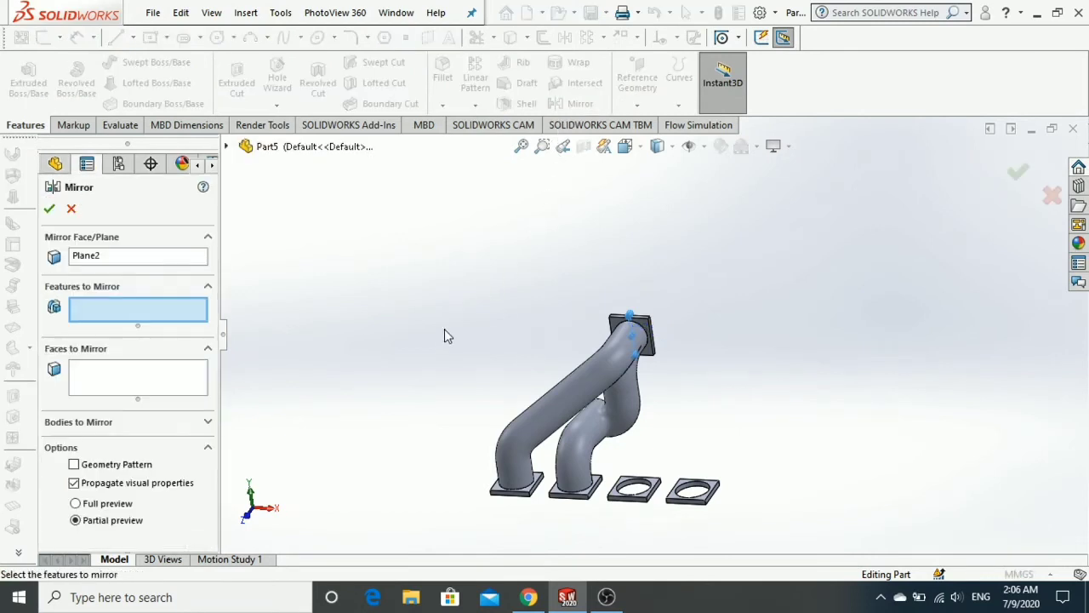
pyautogui.click(531, 424)
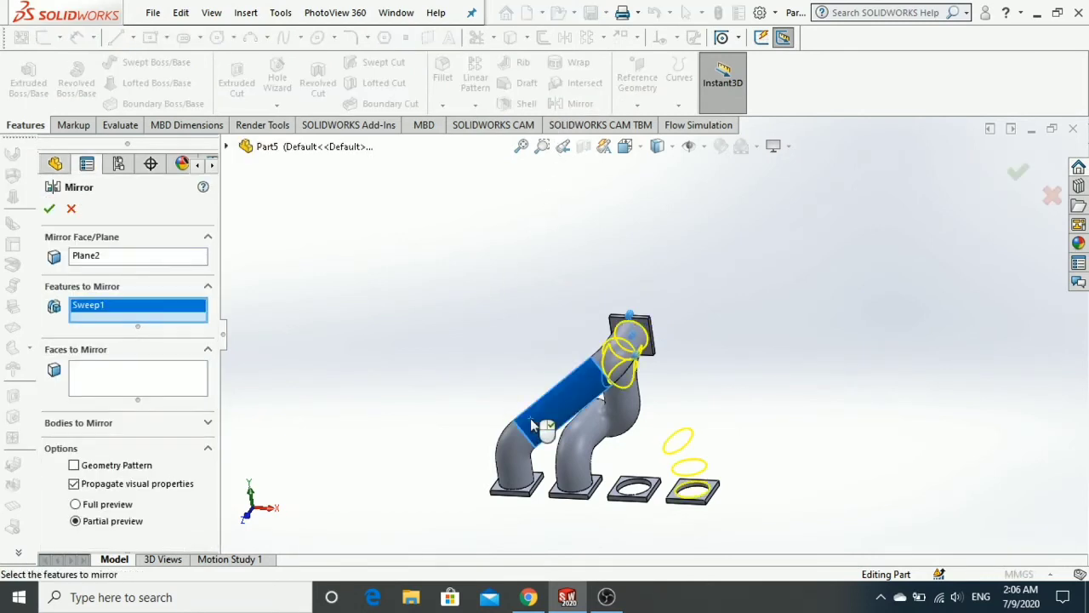
pyautogui.click(572, 455)
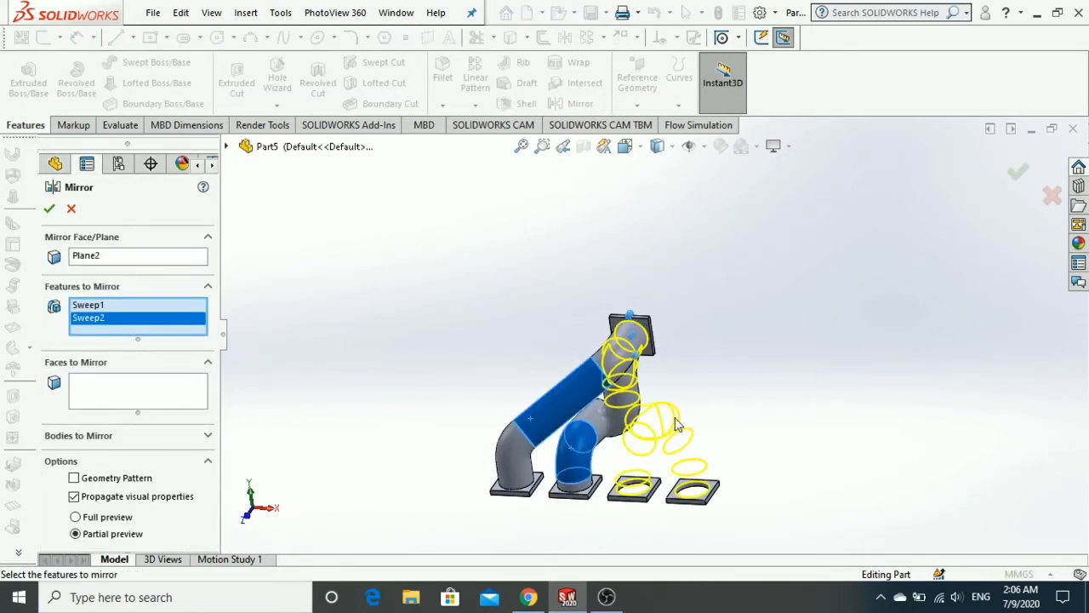
pyautogui.moveTo(699, 366); pyautogui.dragTo(453, 337, button='middle')
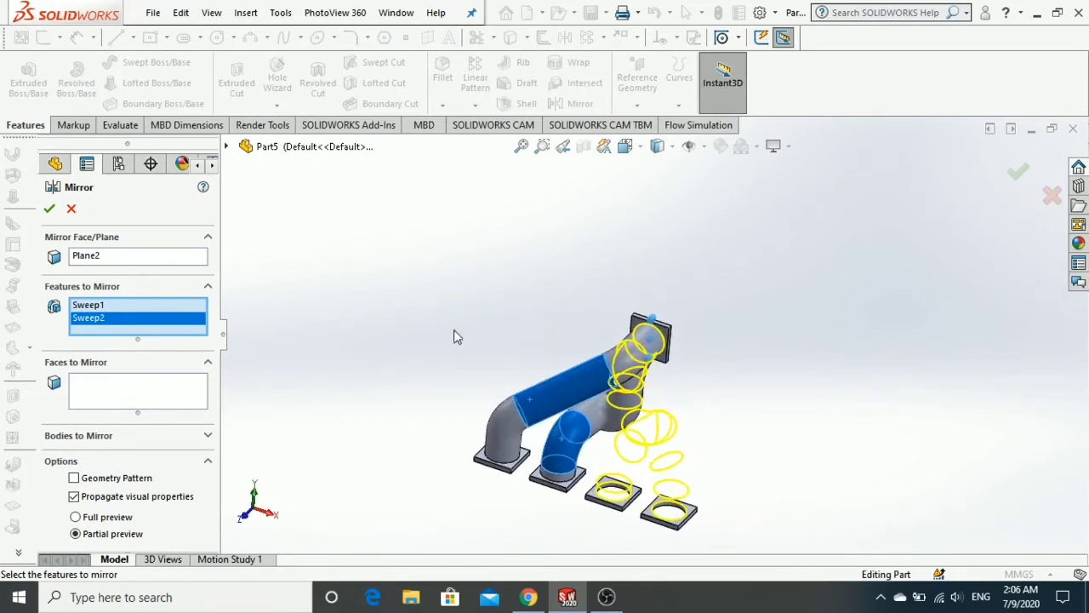
pyautogui.click(49, 210)
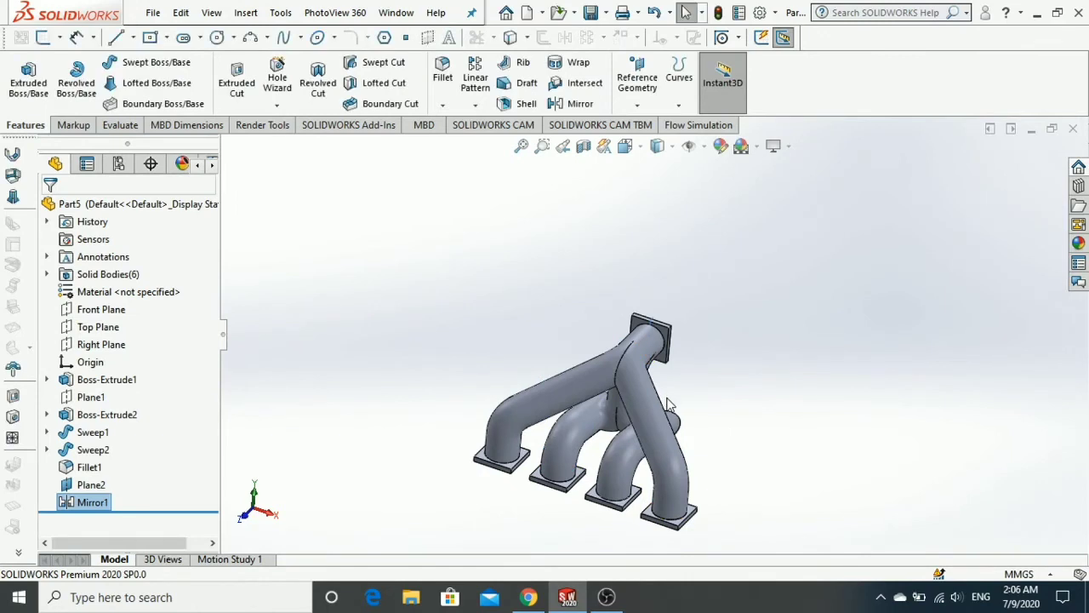
# Step: Fillet the sharp edge at the mirrored inner pipe's middle bend with a 20 mm radius
pyautogui.scroll(2, 670, 406)
pyautogui.moveTo(649, 396); pyautogui.dragTo(550, 487, button='middle')
pyautogui.scroll(-5, 644, 442)
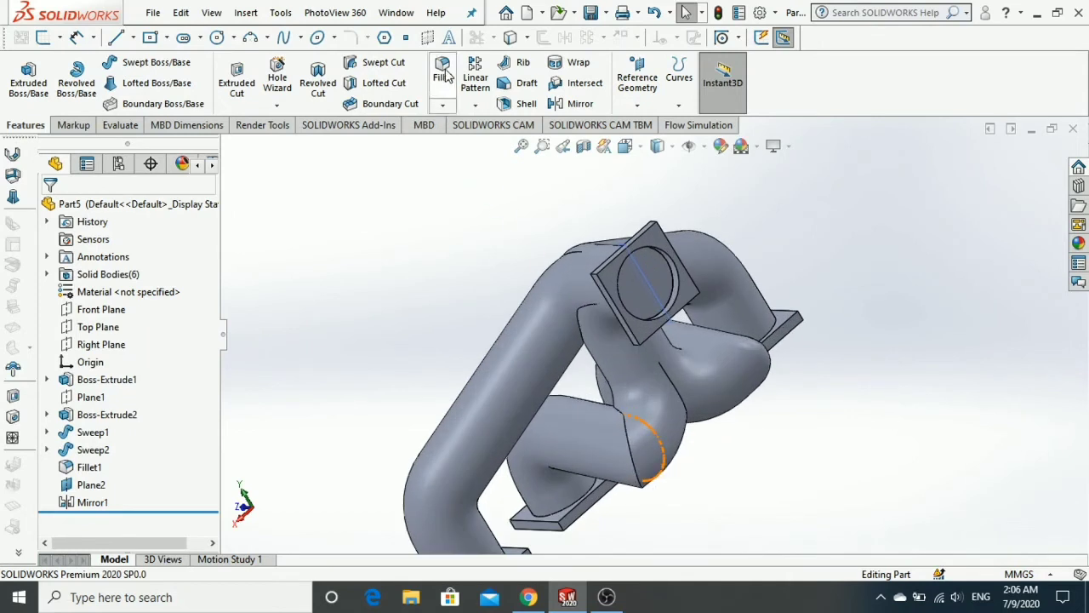
pyautogui.click(631, 470)
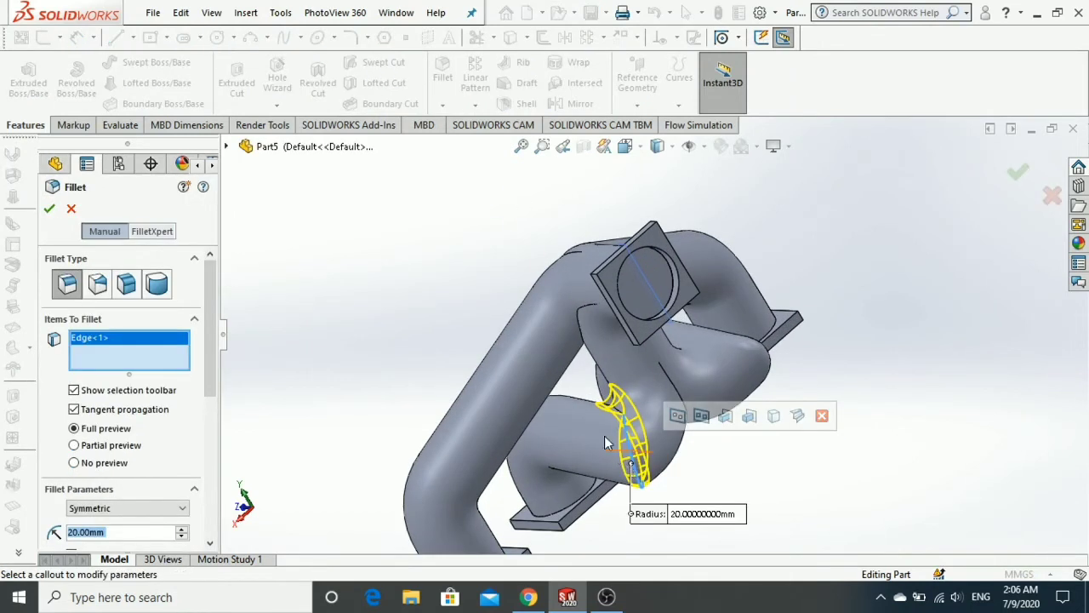
pyautogui.click(49, 210)
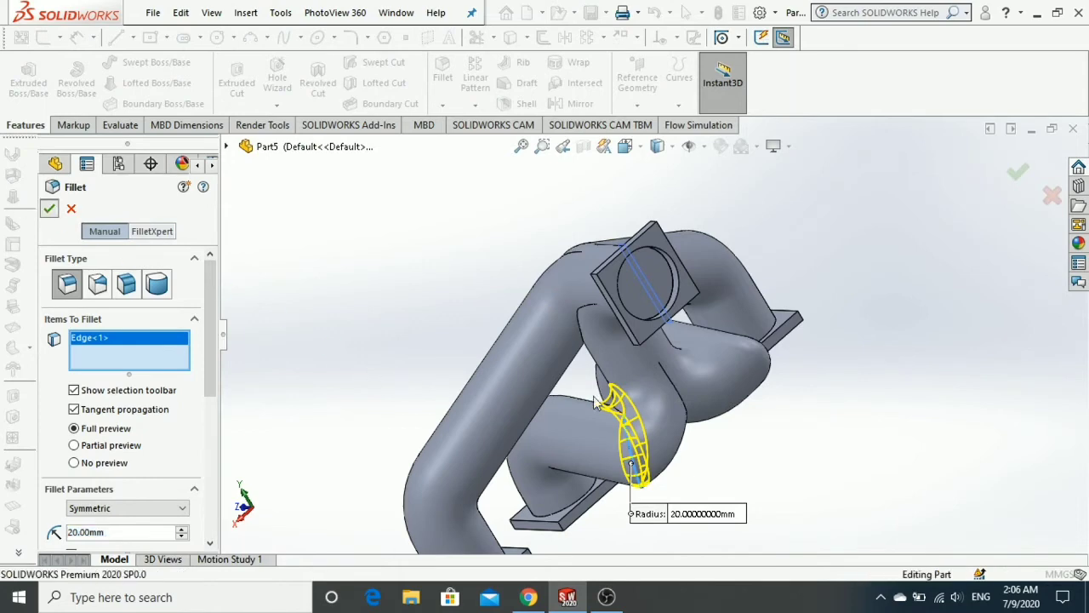
pyautogui.scroll(2, 593, 395)
pyautogui.moveTo(606, 394); pyautogui.dragTo(705, 455, button='middle')
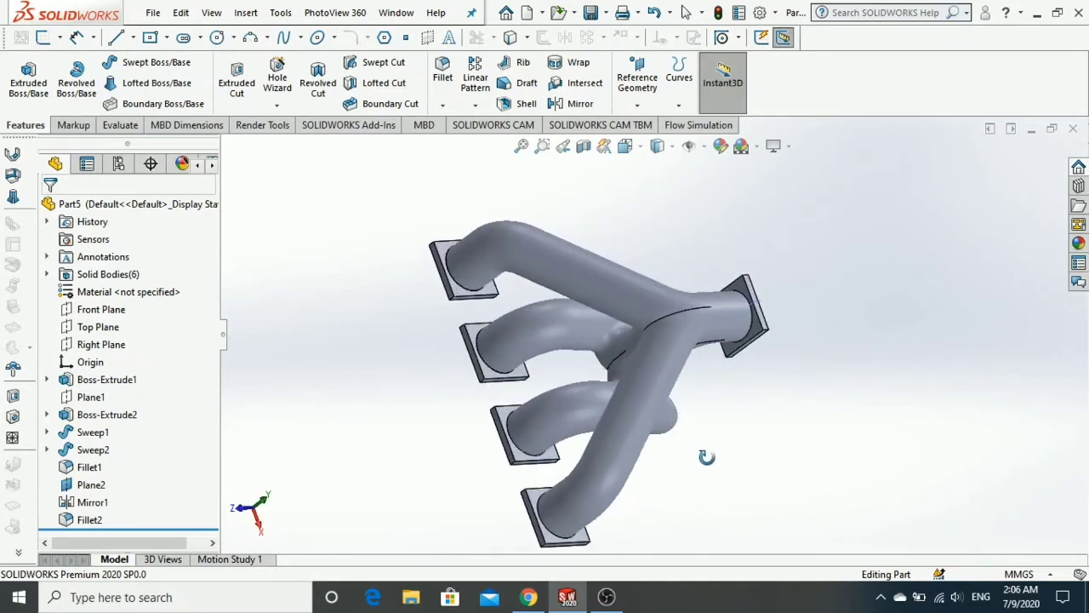
pyautogui.scroll(-2, 691, 325)
pyautogui.scroll(-2, 690, 324)
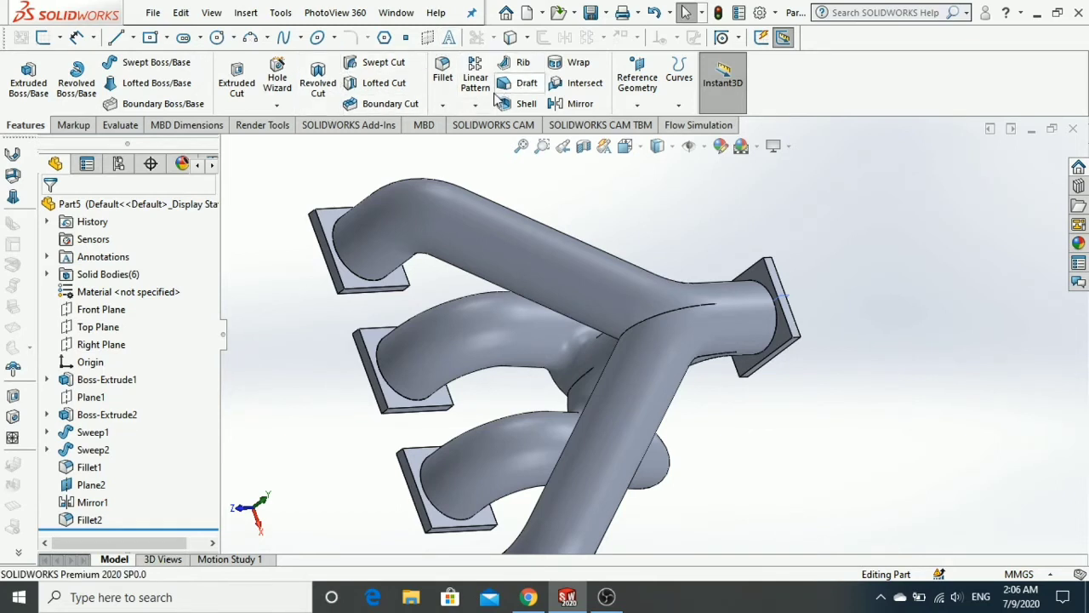
pyautogui.click(660, 321)
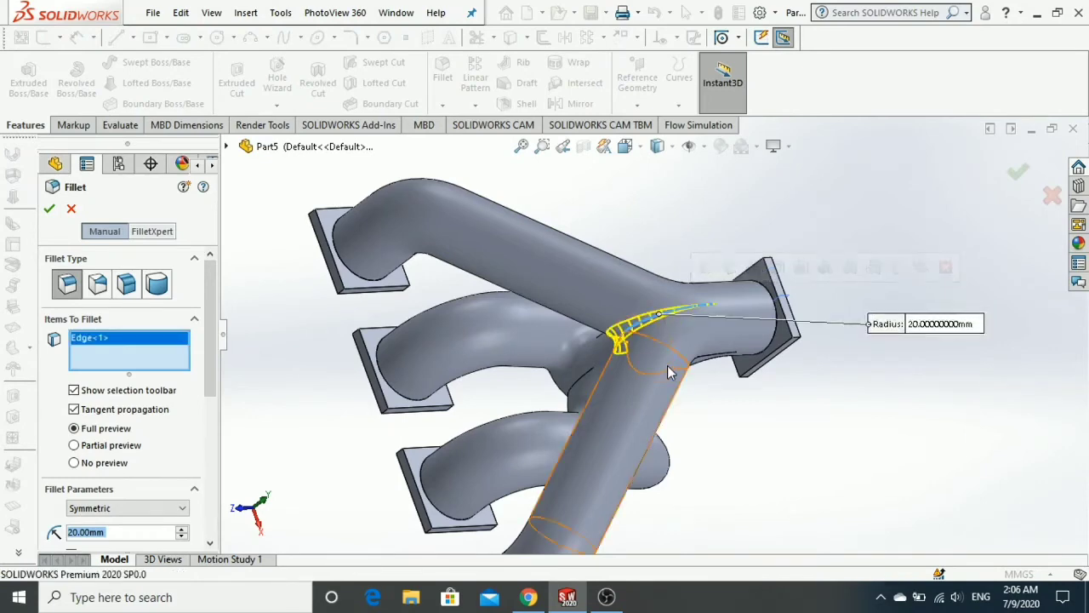
pyautogui.moveTo(660, 321); pyautogui.dragTo(721, 375, button='middle')
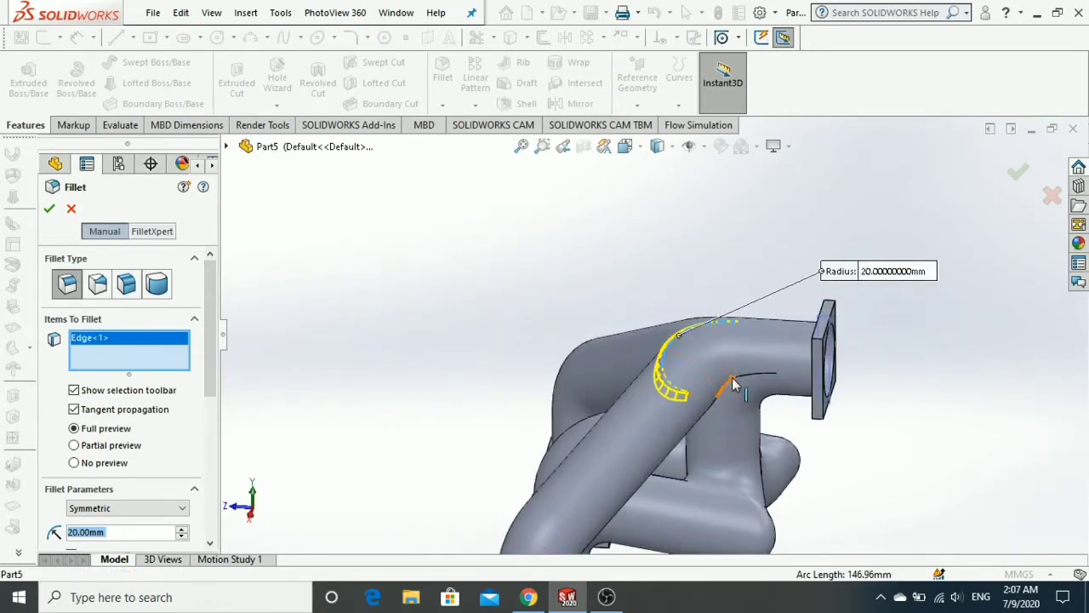
pyautogui.click(740, 382)
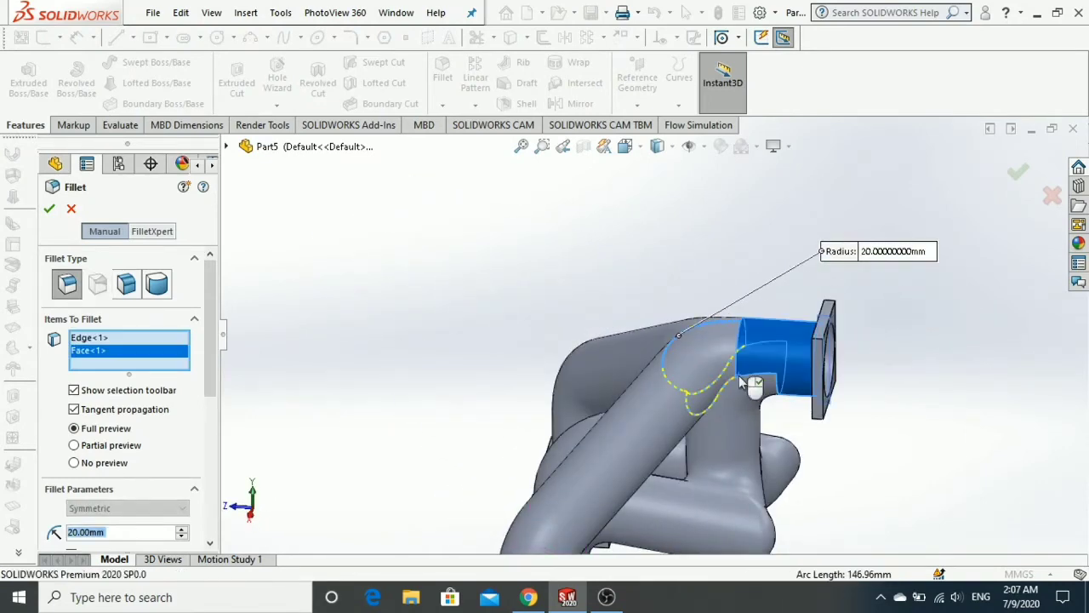
pyautogui.rightClick(737, 393)
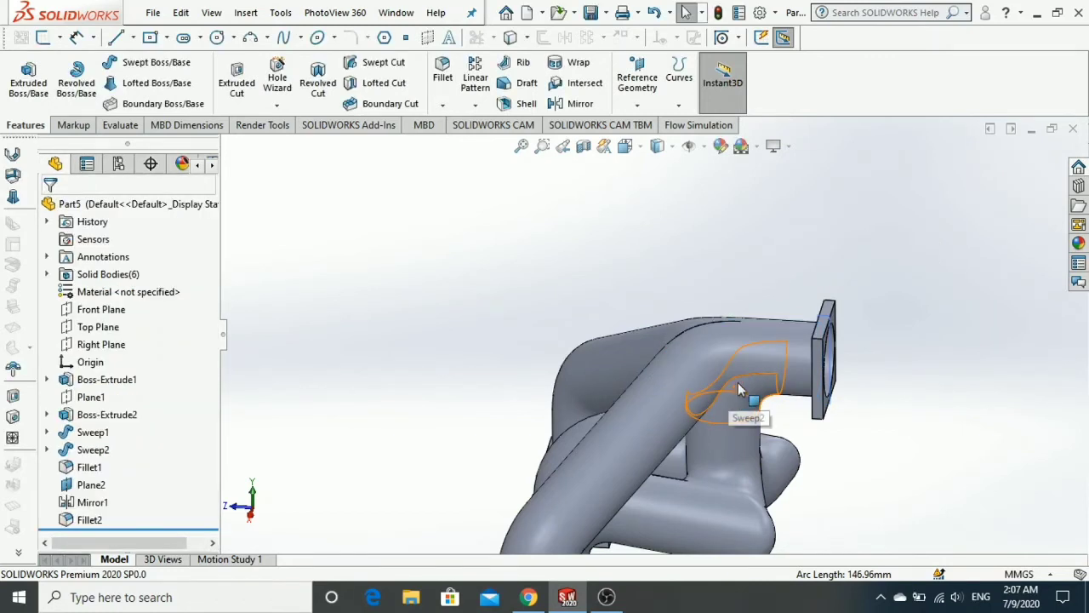
pyautogui.click(752, 381)
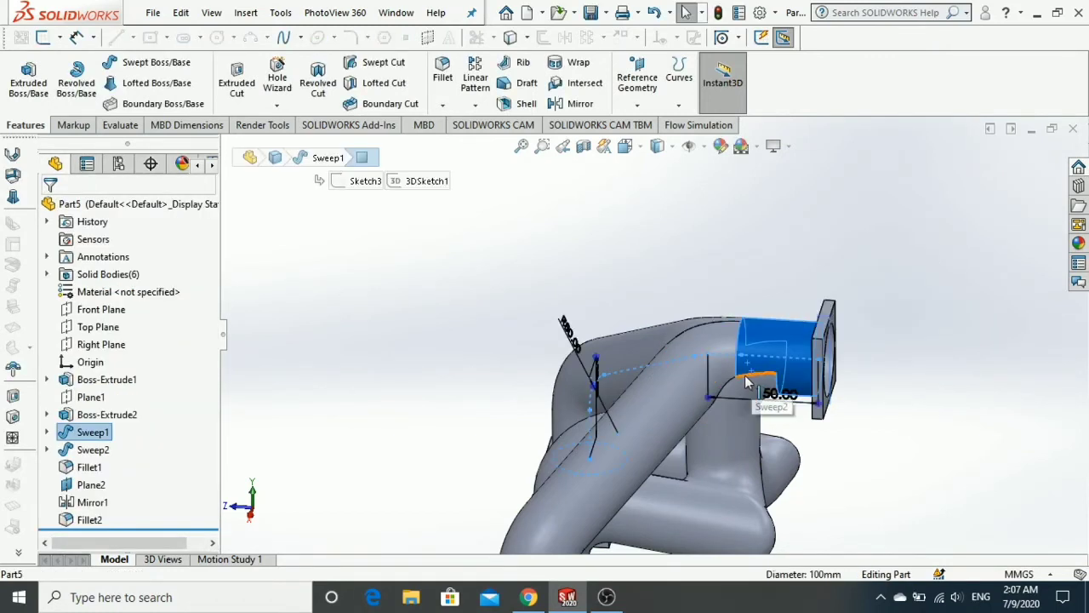
pyautogui.click(443, 198)
# Step: Fillet the three junction edges where the outer and inner pipes merge near the vertical flange with a 20 mm radius
pyautogui.click(440, 68)
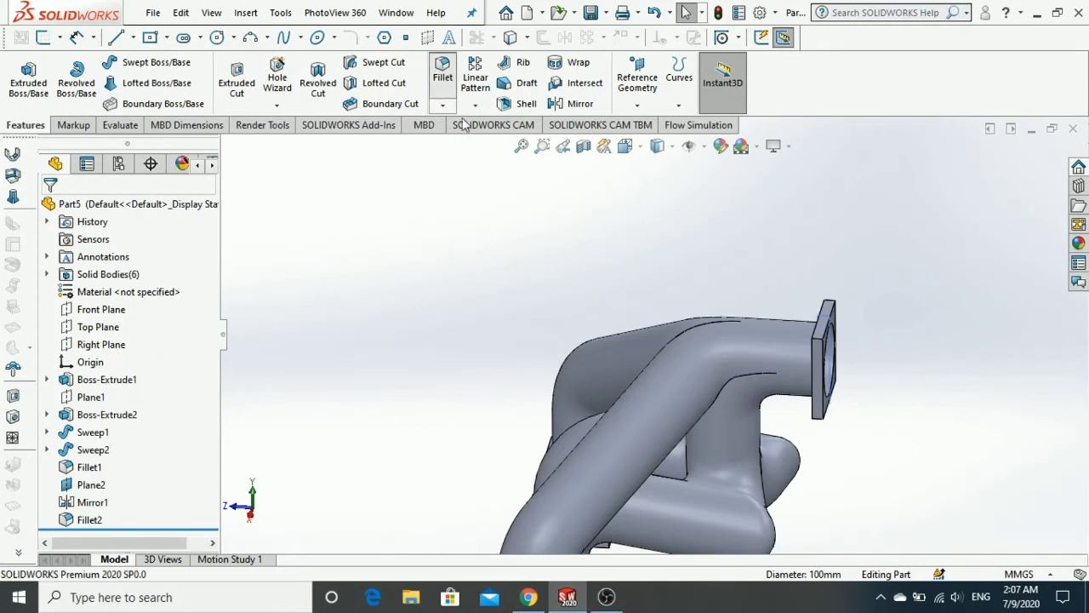
pyautogui.click(761, 380)
pyautogui.moveTo(761, 380); pyautogui.dragTo(693, 356, button='middle')
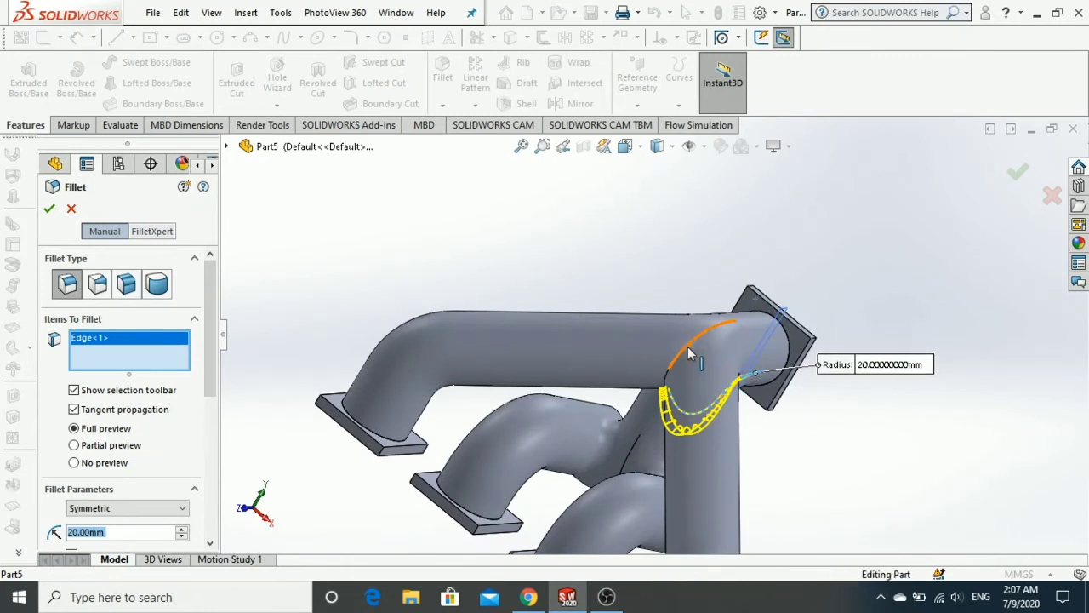
pyautogui.click(688, 388)
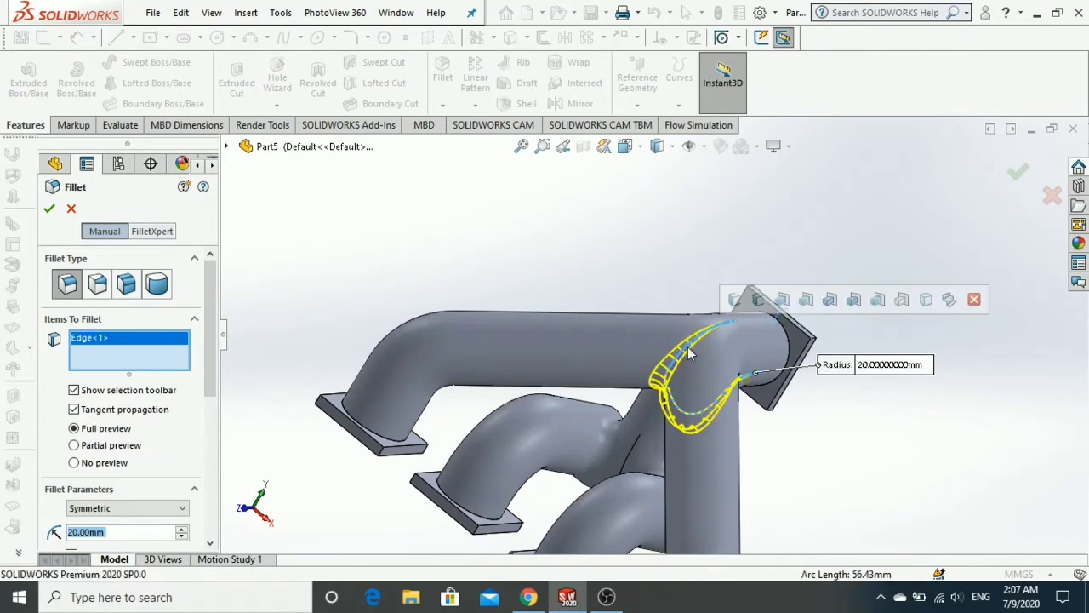
pyautogui.click(627, 458)
pyautogui.scroll(3, 627, 457)
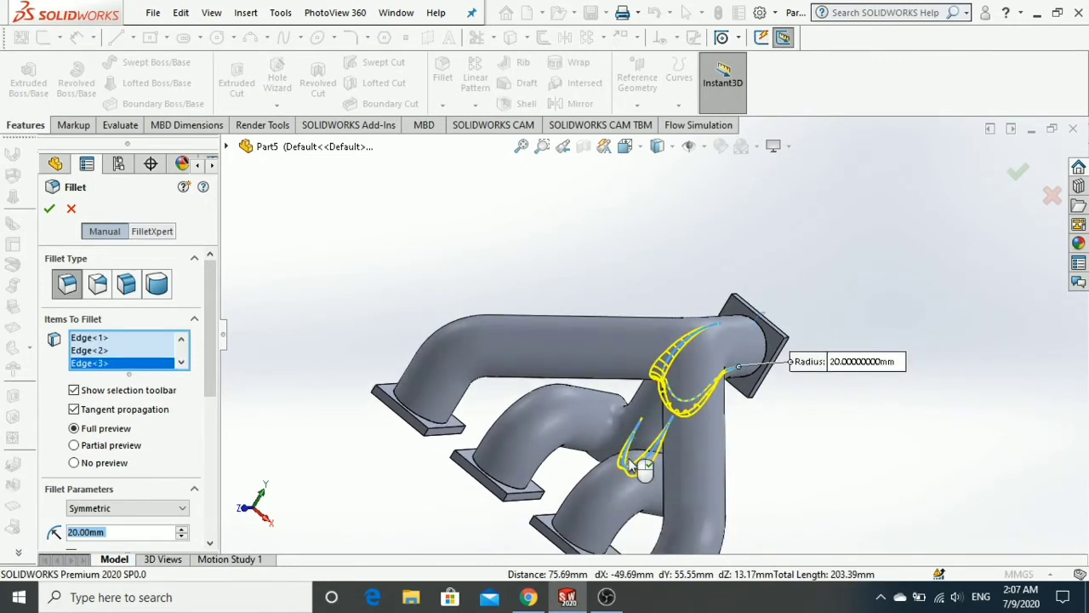
pyautogui.moveTo(627, 457); pyautogui.dragTo(749, 334, button='middle')
pyautogui.scroll(-5, 748, 334)
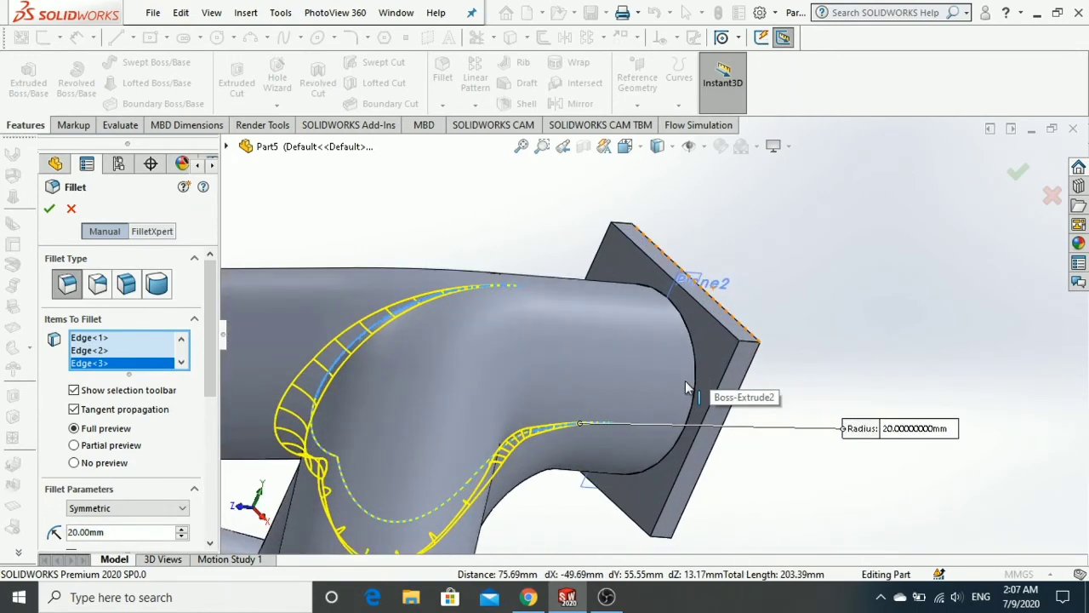
pyautogui.click(697, 387)
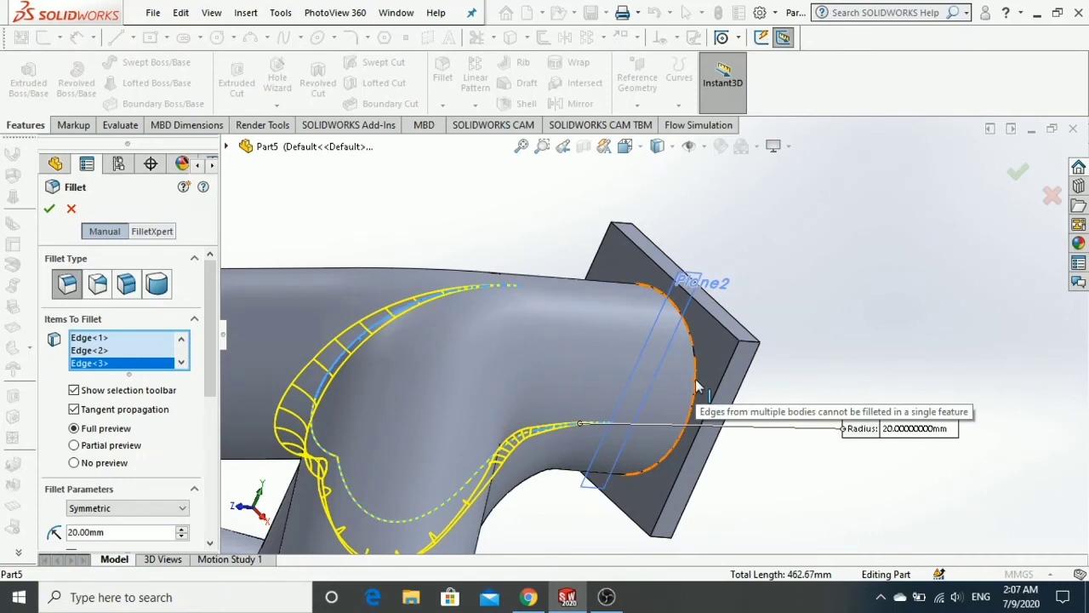
pyautogui.moveTo(696, 386); pyautogui.dragTo(641, 377, button='middle')
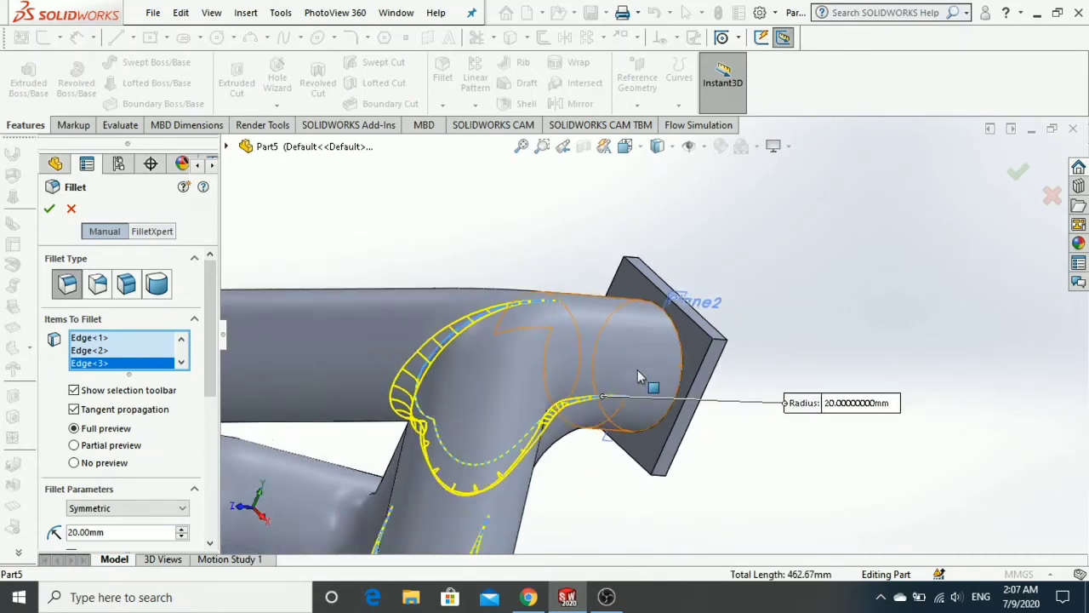
pyautogui.scroll(5, 634, 380)
pyautogui.scroll(-2, 527, 471)
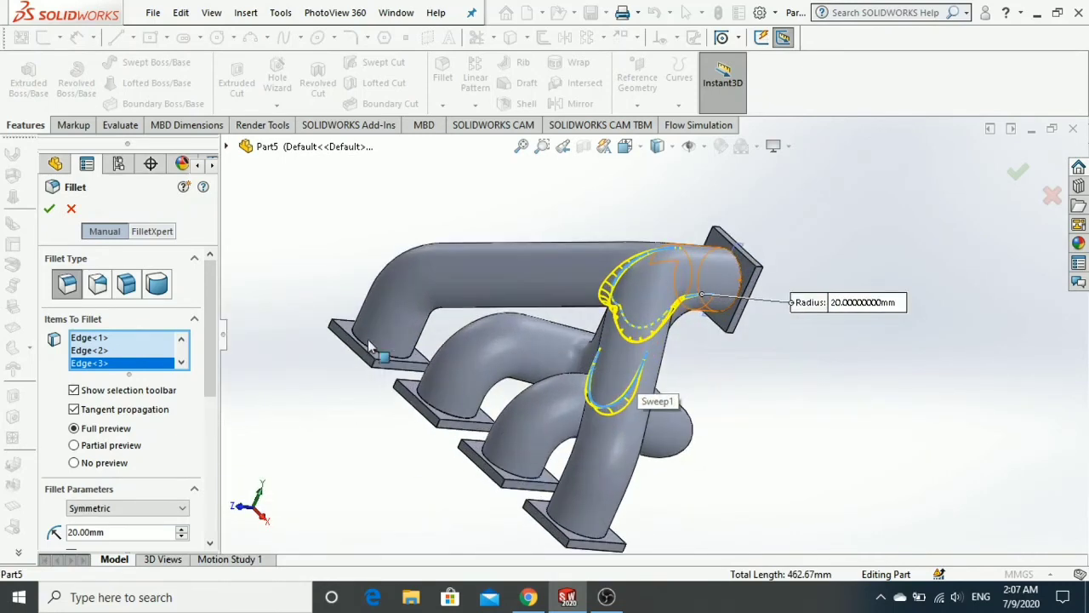
pyautogui.click(71, 209)
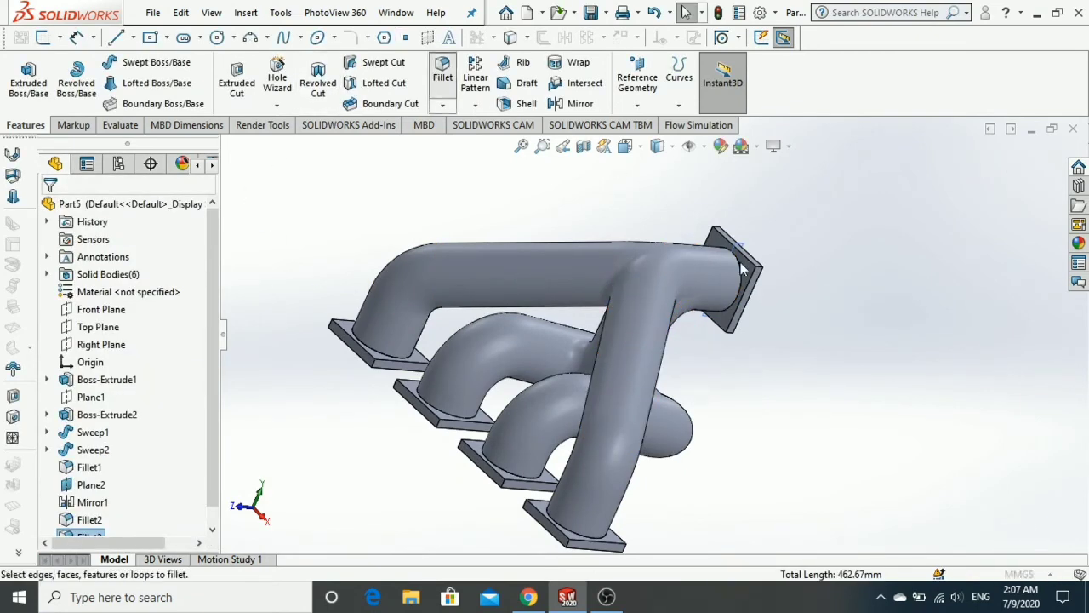
# Step: Set up a 10 mm radius fillet on the circular edge where the merged pipe meets the vertical flange
pyautogui.scroll(-6, 740, 263)
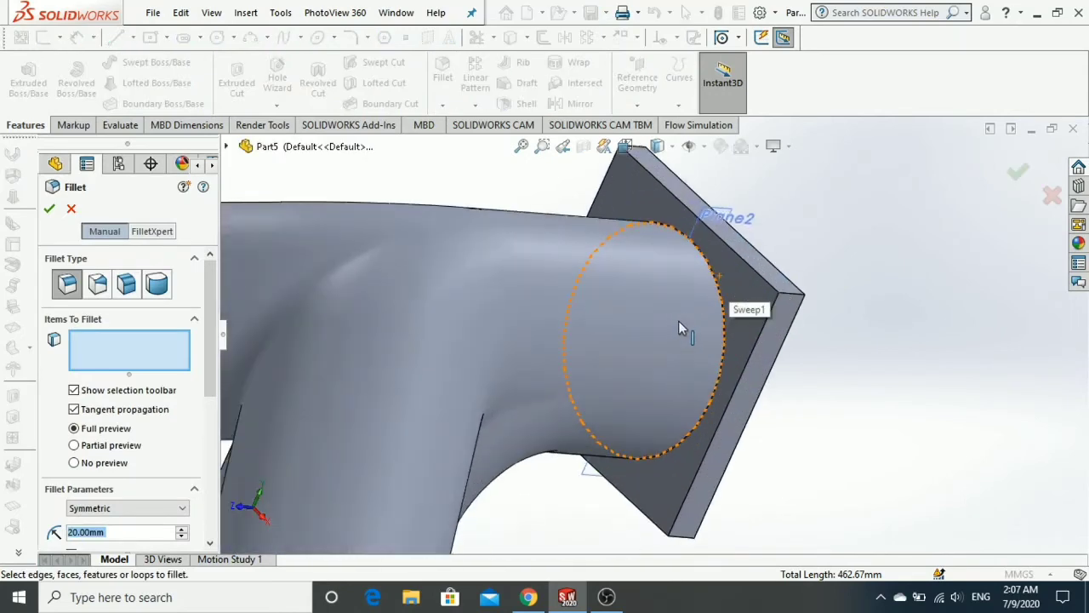
pyautogui.click(724, 320)
pyautogui.scroll(3, 709, 322)
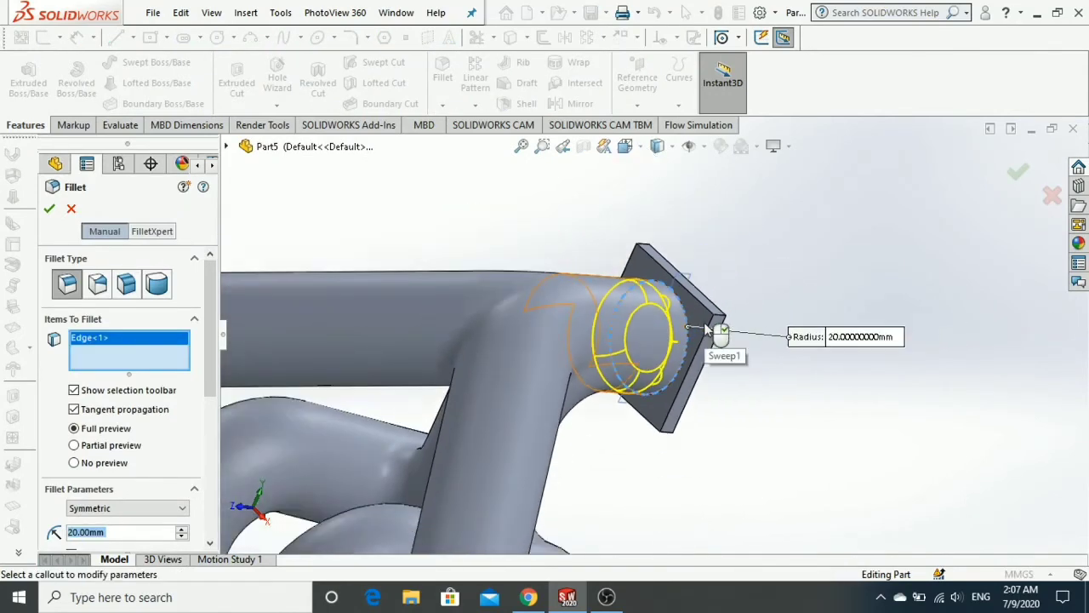
pyautogui.write('10')
pyautogui.press('Return')
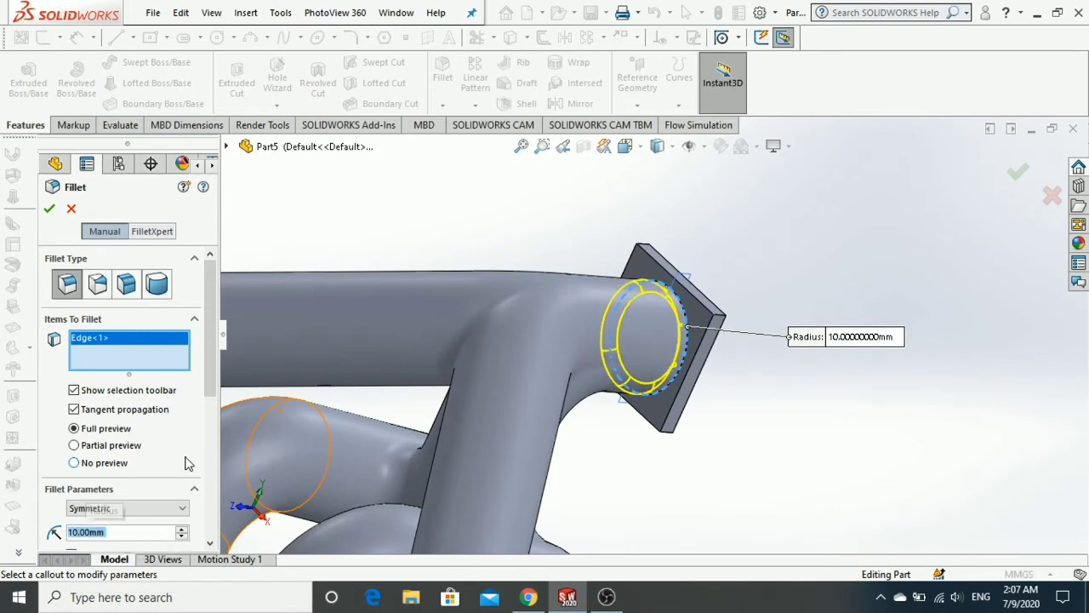
pyautogui.moveTo(576, 414); pyautogui.dragTo(616, 344, button='middle')
pyautogui.scroll(-3, 666, 330)
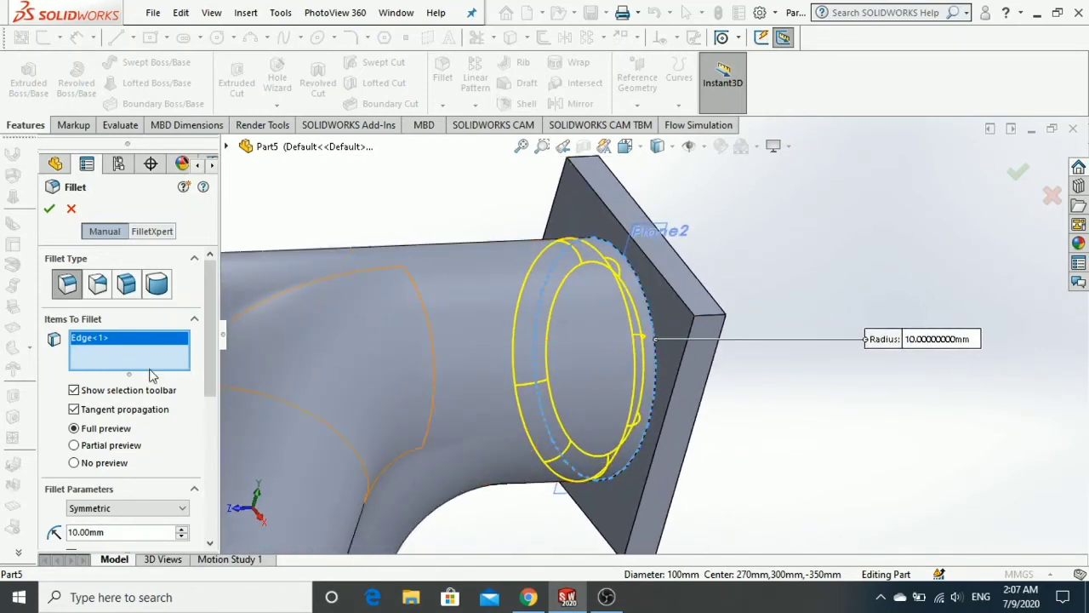
# Step: Try an asymmetric fillet without tangent propagation on the circular edge where the merged pipe meets the vertical flange
pyautogui.click(73, 410)
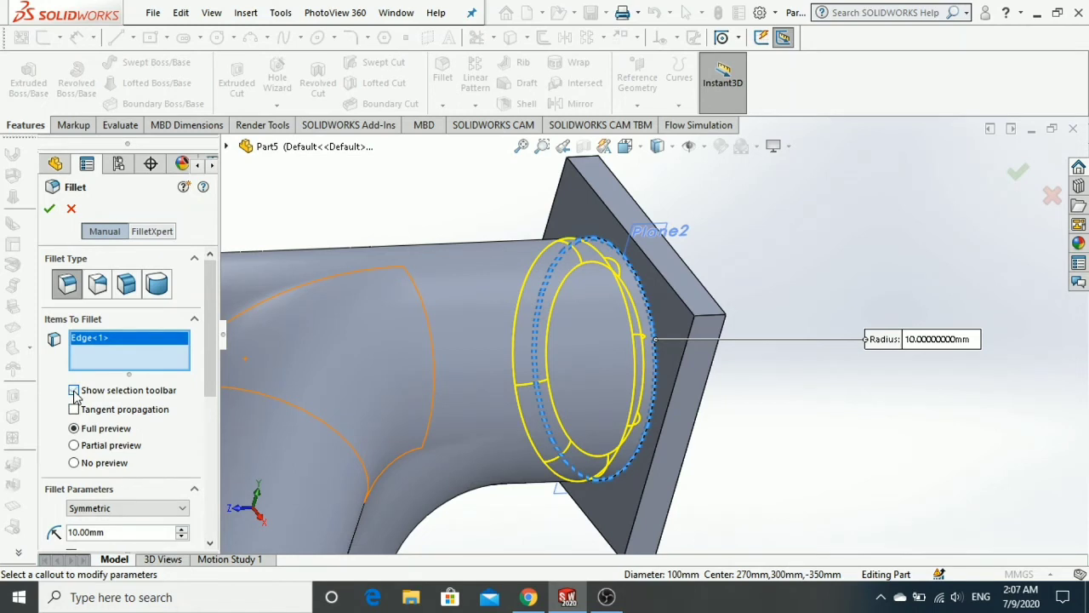
pyautogui.click(101, 508)
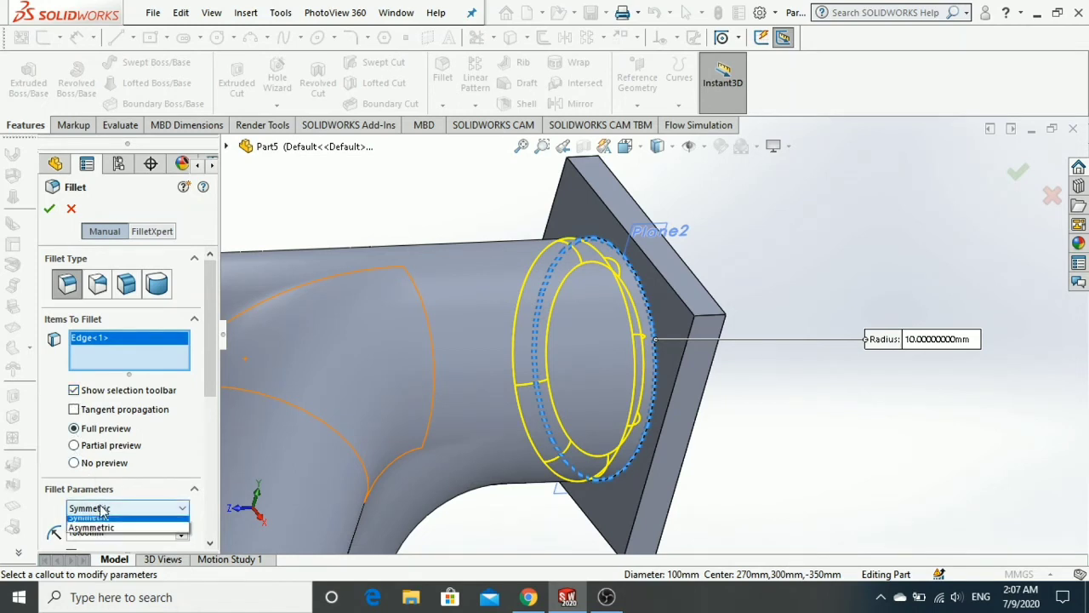
pyautogui.click(101, 533)
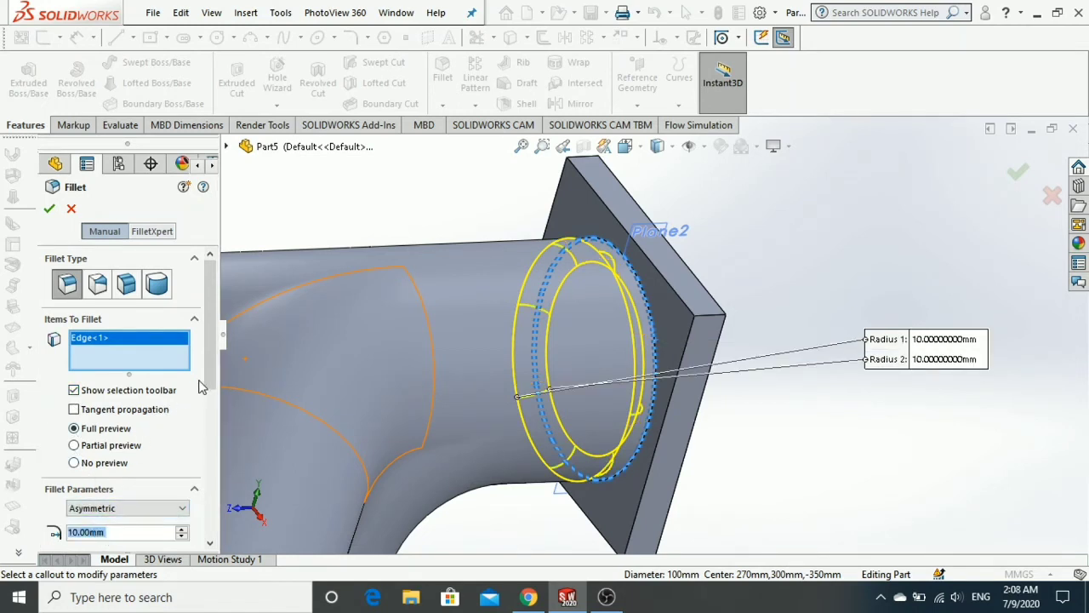
pyautogui.scroll(-3, 210, 370)
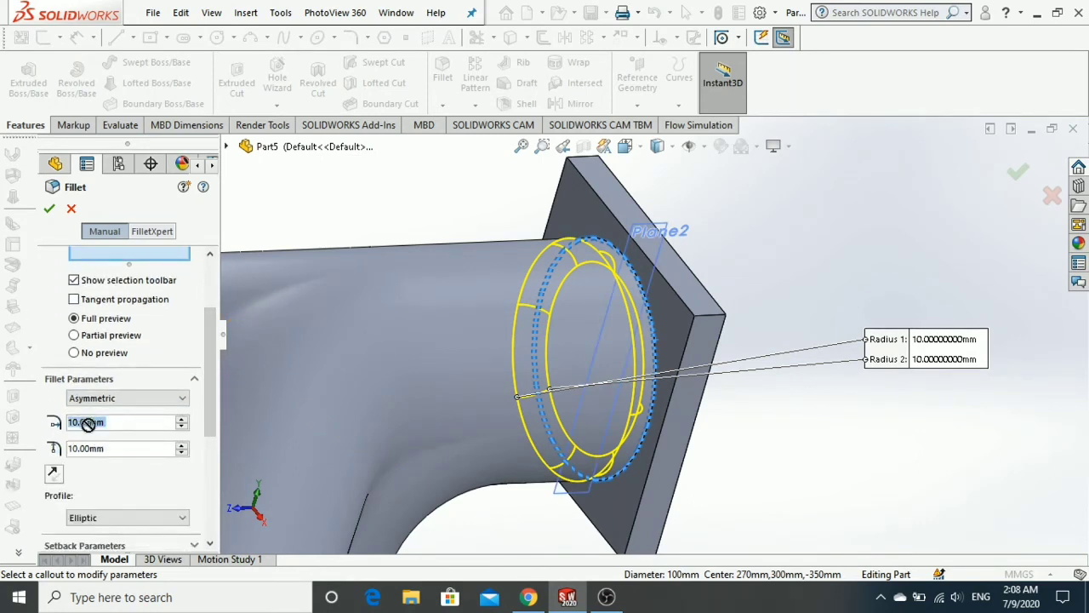
pyautogui.write('3')
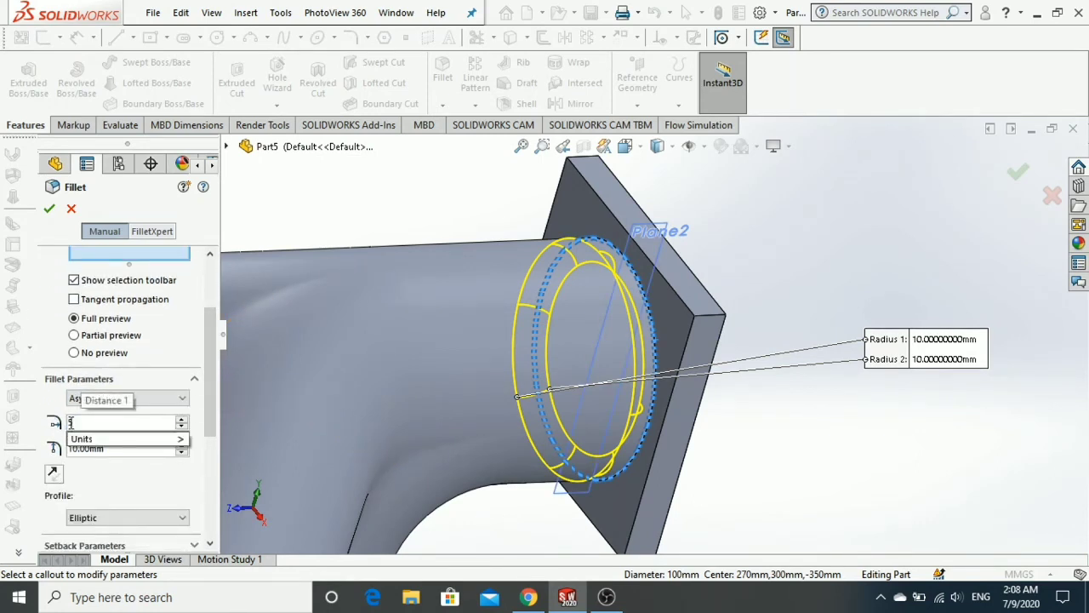
pyautogui.write('5')
pyautogui.press('Return')
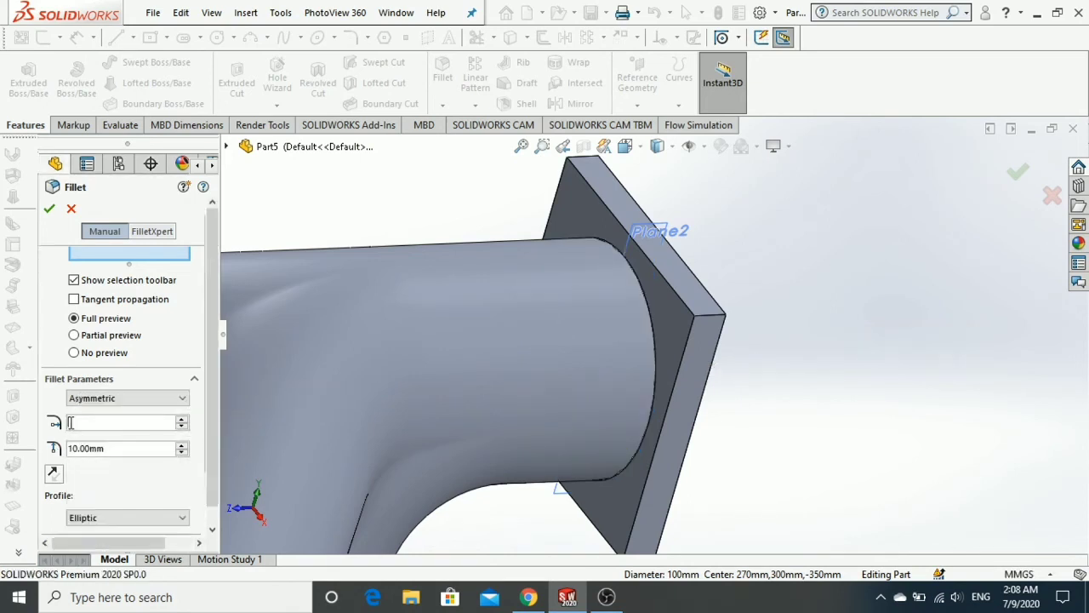
# Step: Set up a shell that removes the circular pipe end faces at the vertical flange and at all four square flanges
pyautogui.scroll(6, 582, 302)
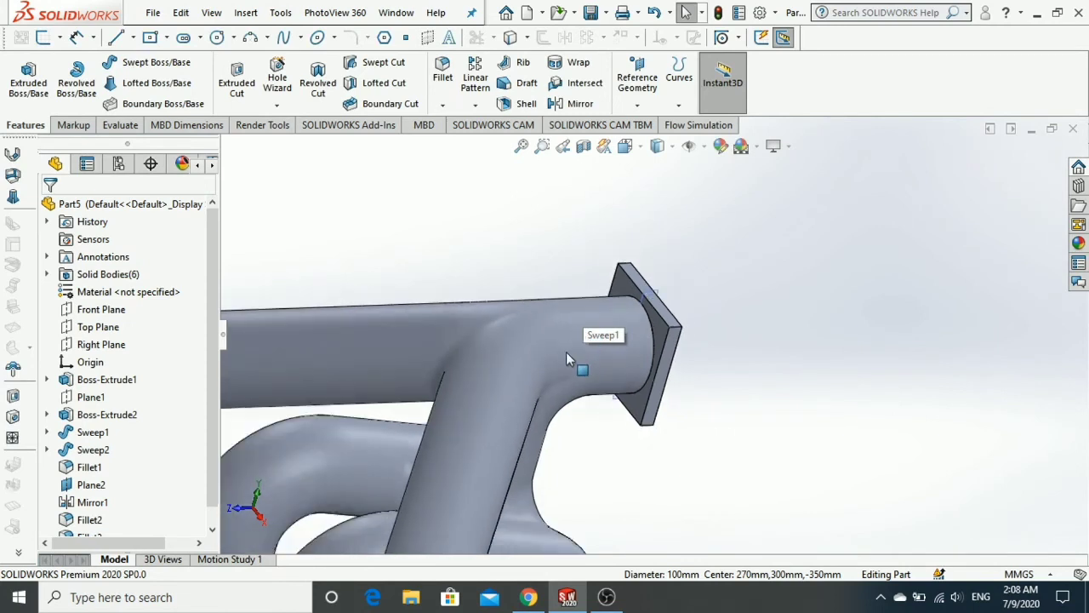
pyautogui.moveTo(561, 352); pyautogui.dragTo(479, 267, button='middle')
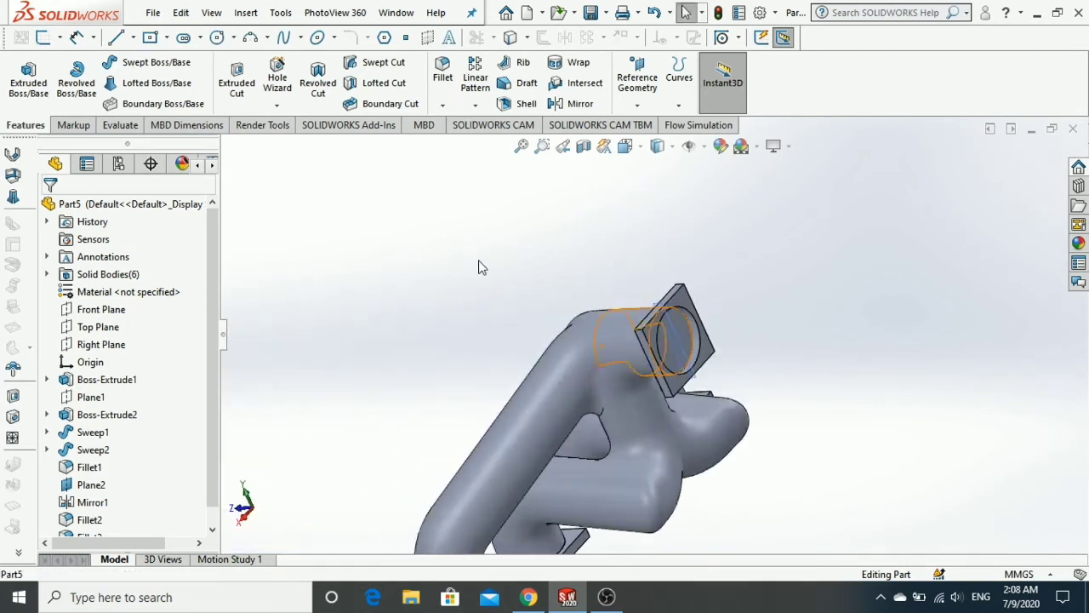
pyautogui.click(522, 104)
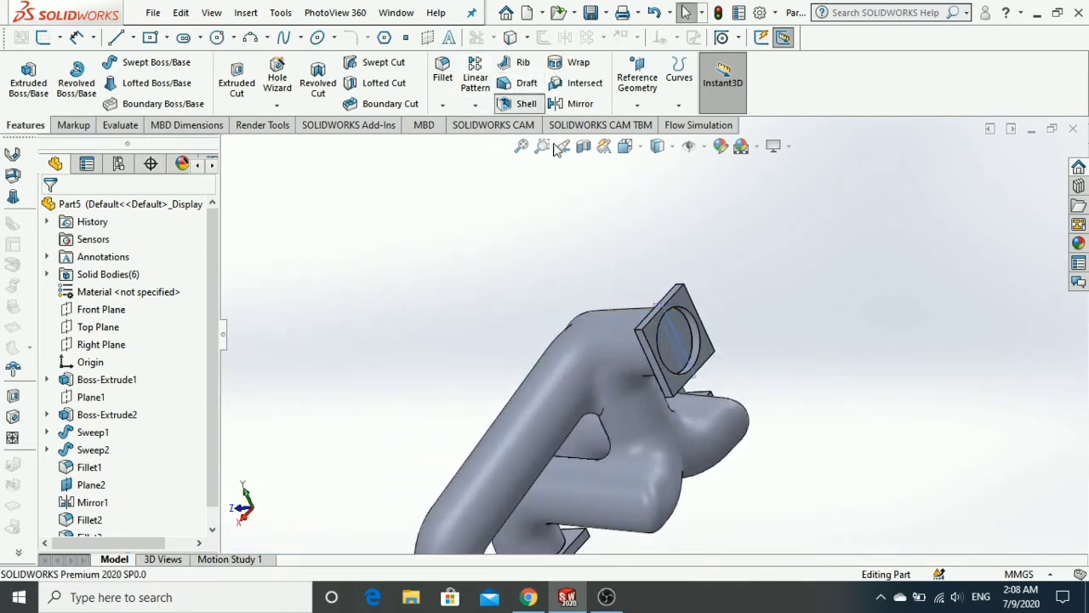
pyautogui.click(686, 343)
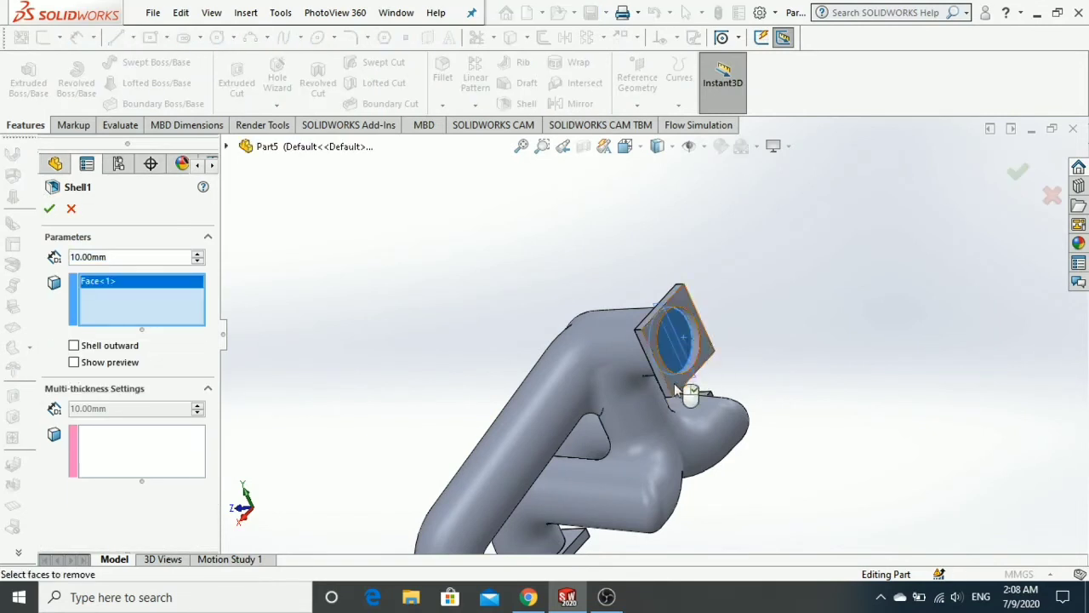
pyautogui.scroll(3, 690, 389)
pyautogui.moveTo(690, 389); pyautogui.dragTo(759, 233, button='middle')
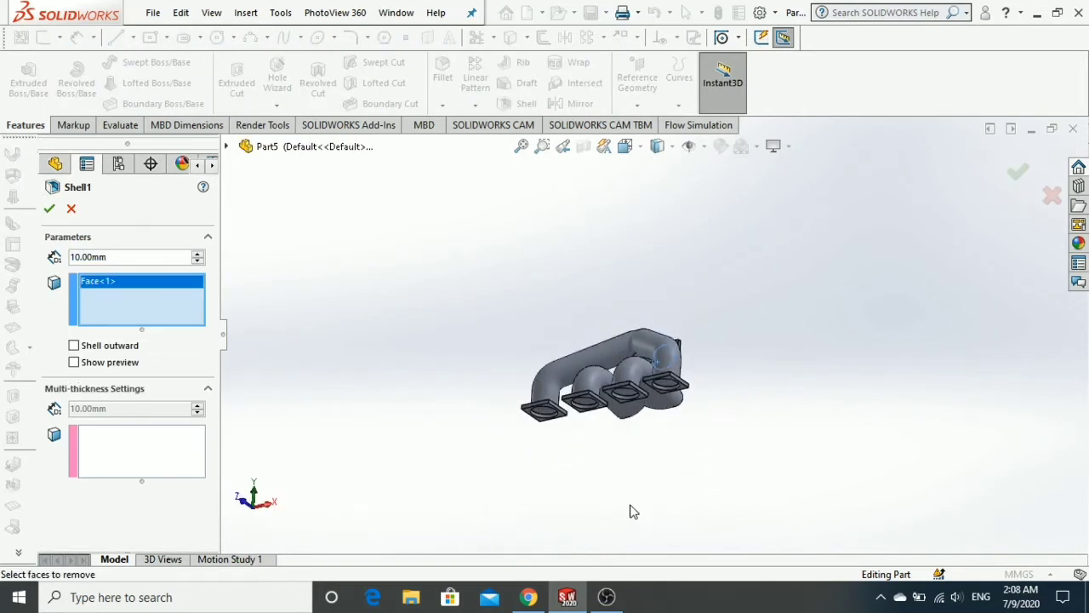
pyautogui.moveTo(632, 508); pyautogui.dragTo(628, 401, button='middle')
pyautogui.scroll(2, 657, 366)
pyautogui.scroll(2, 657, 366)
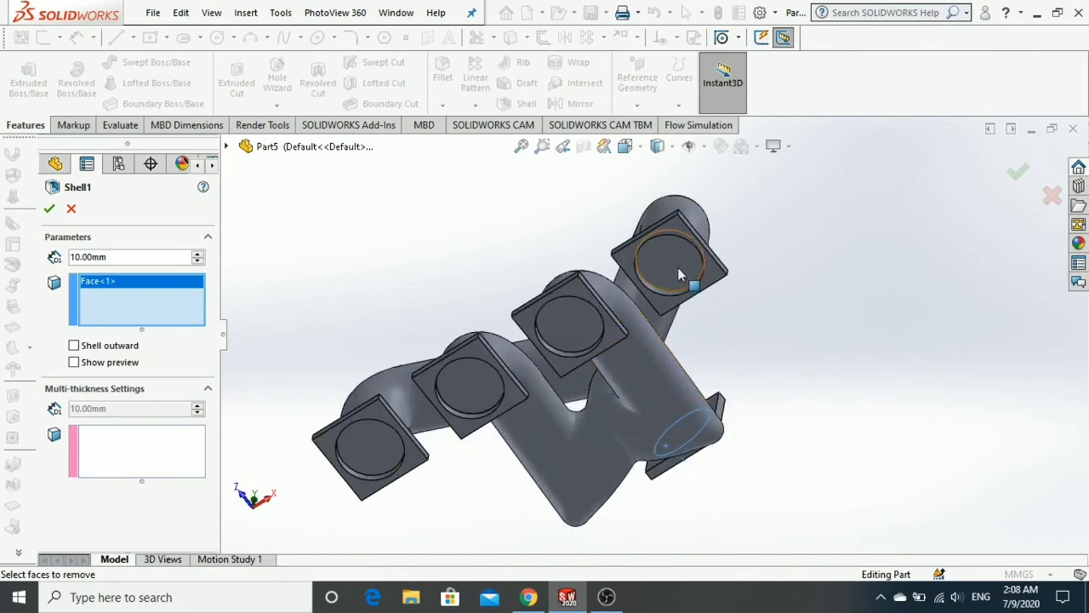
pyautogui.click(686, 283)
pyautogui.click(560, 320)
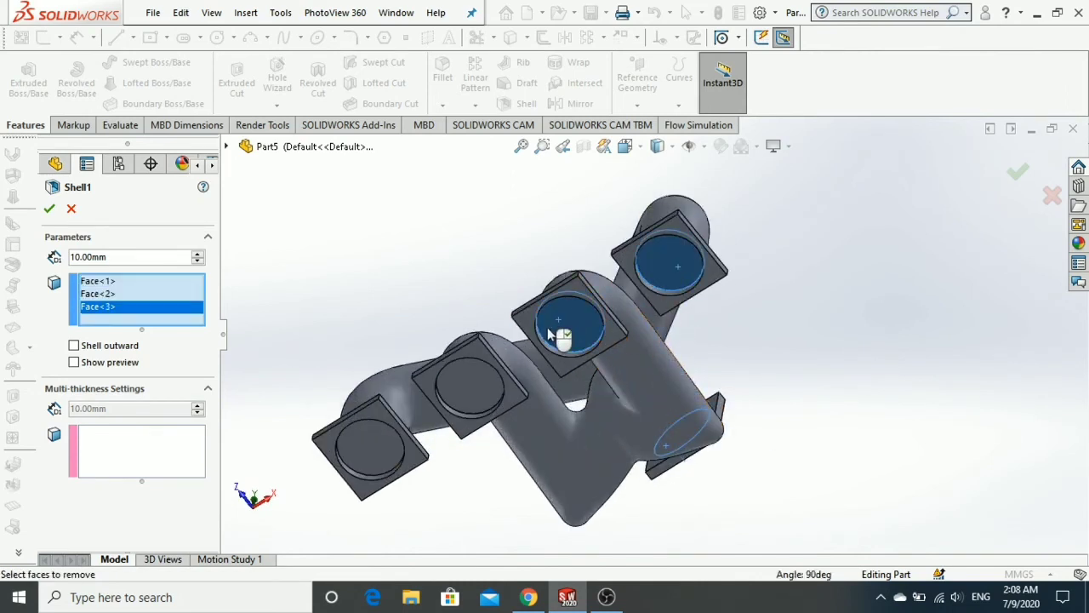
pyautogui.click(473, 378)
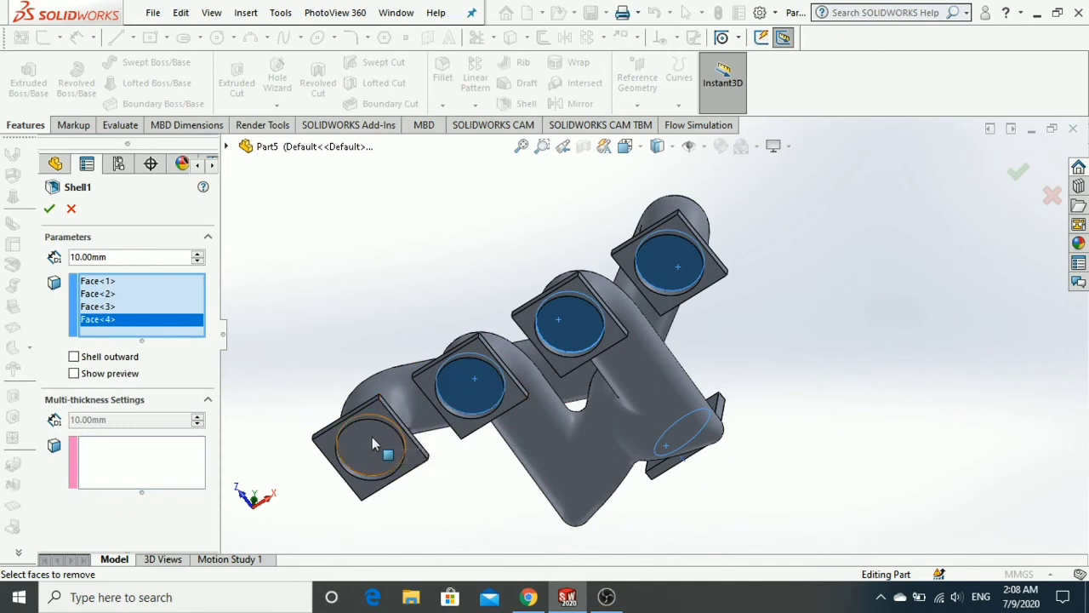
pyautogui.click(372, 437)
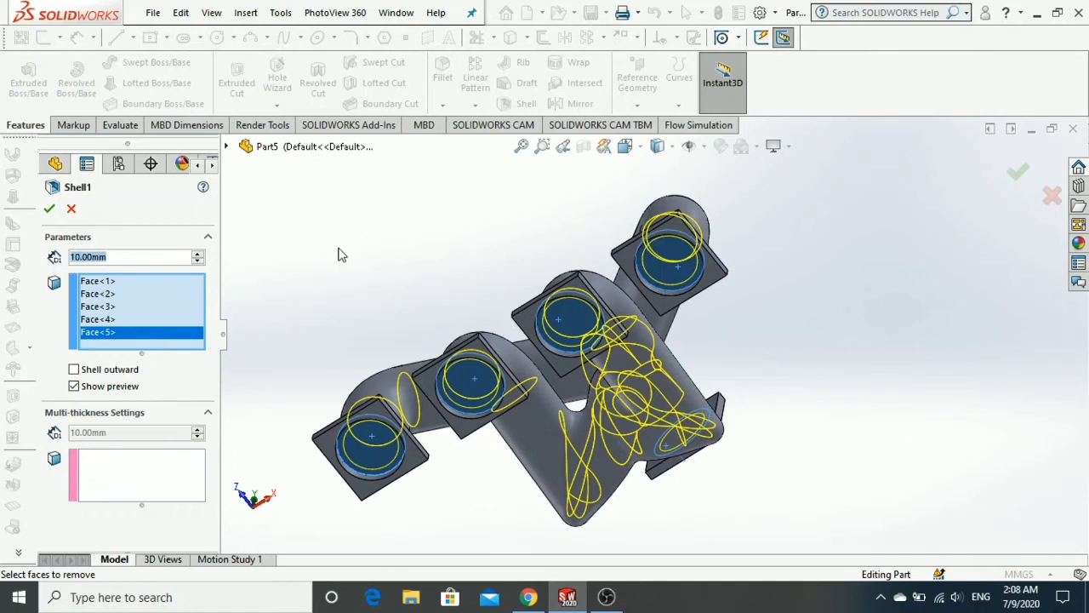
# Step: Set the shell thickness to 8 mm and apply the shell
pyautogui.write('8')
pyautogui.press('Return')
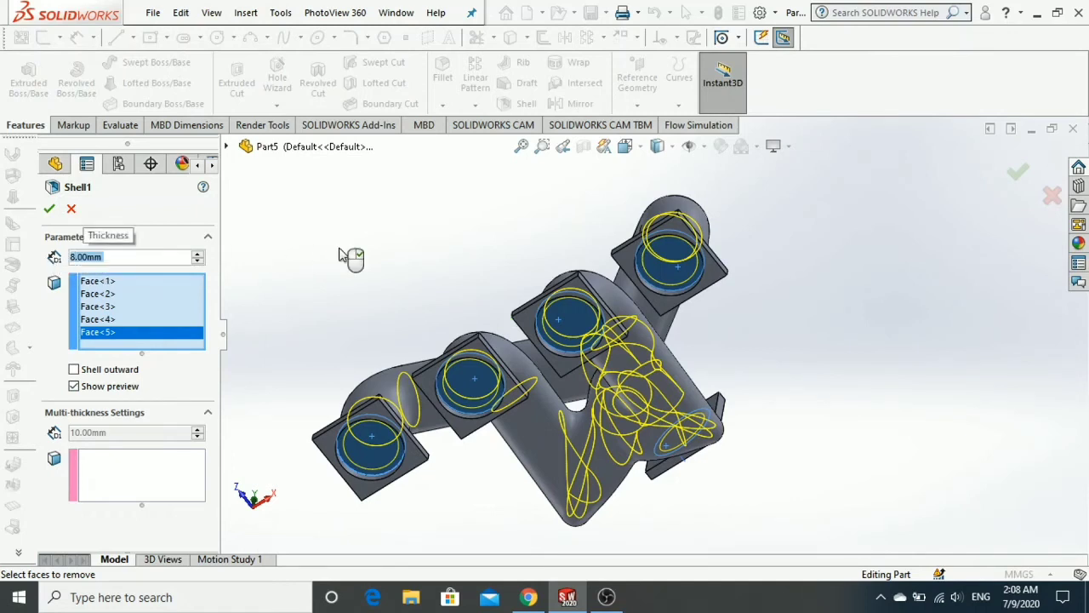
pyautogui.rightClick(339, 255)
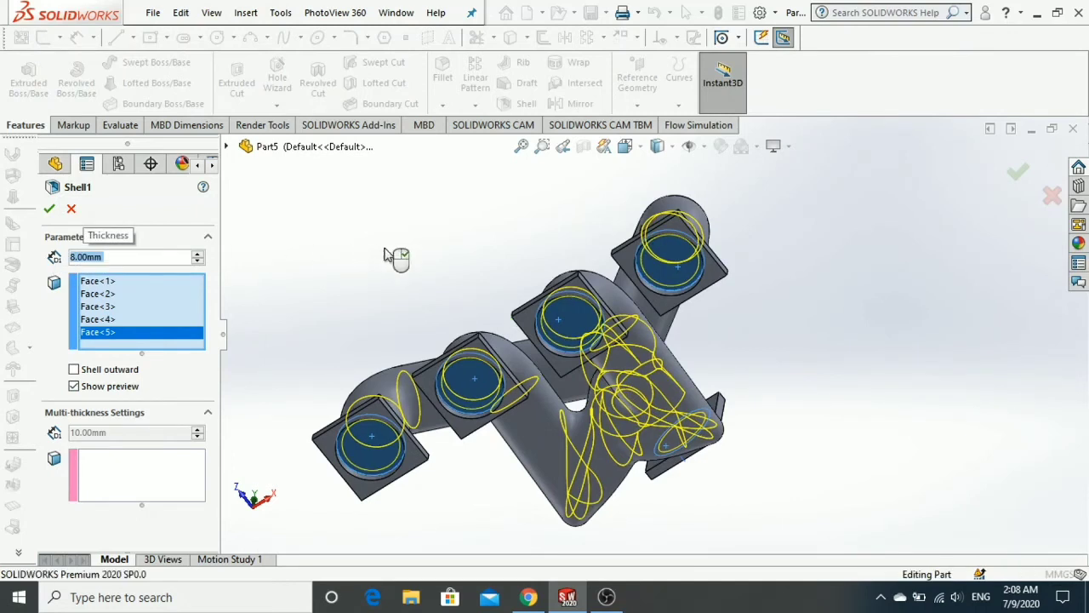
# Step: Try a 10 mm radius fillet on the upper face of the outermost square flange, and undo it
pyautogui.moveTo(654, 353); pyautogui.dragTo(845, 418, button='middle')
pyautogui.scroll(-2, 843, 434)
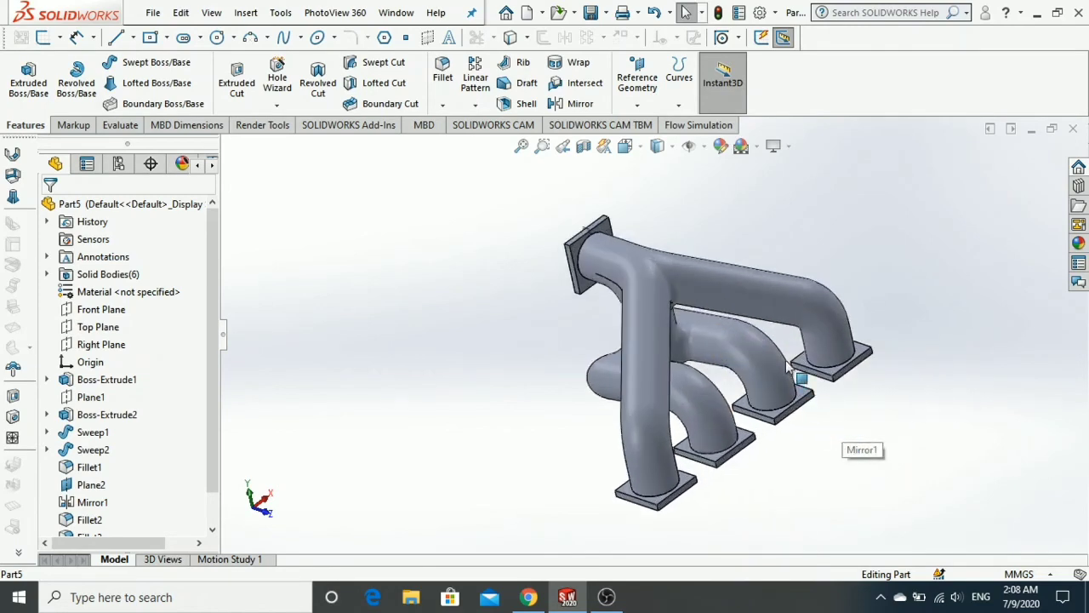
pyautogui.scroll(-6, 697, 442)
pyautogui.scroll(-4, 618, 459)
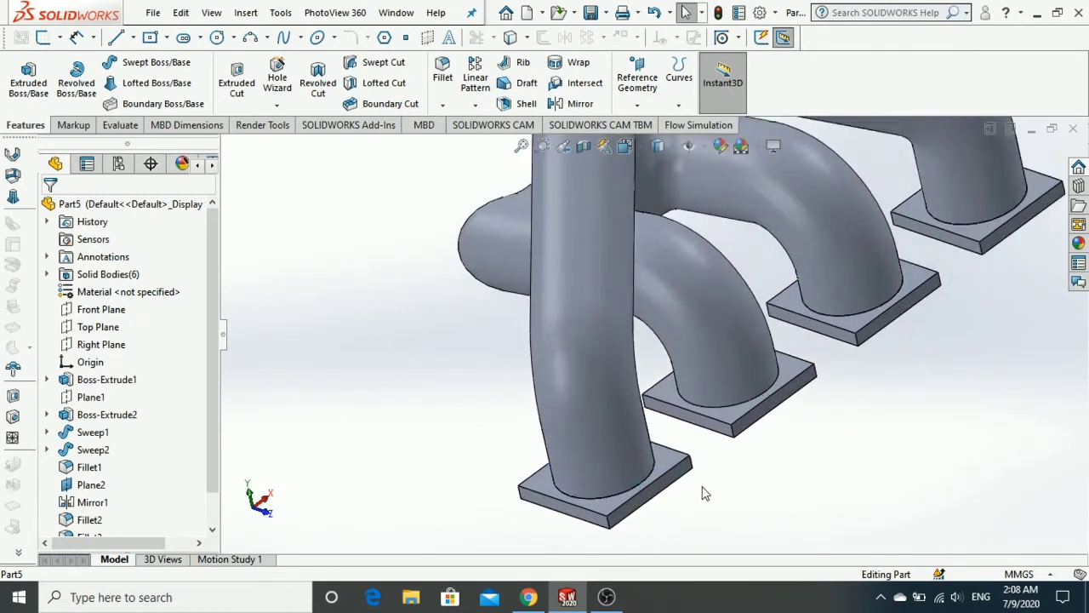
pyautogui.scroll(-1, 703, 492)
pyautogui.scroll(1, 683, 481)
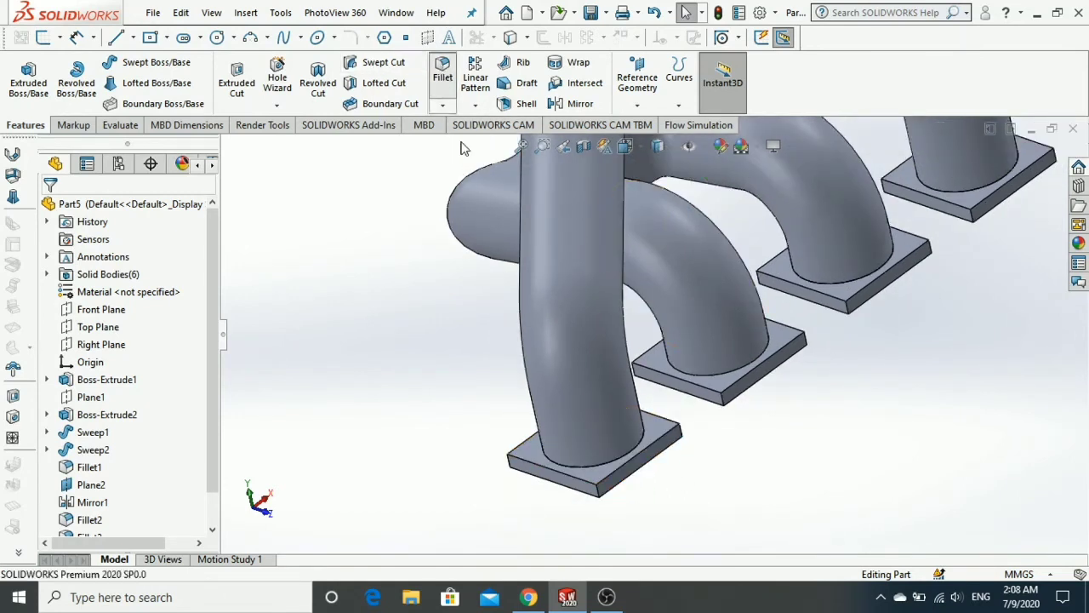
pyautogui.click(587, 472)
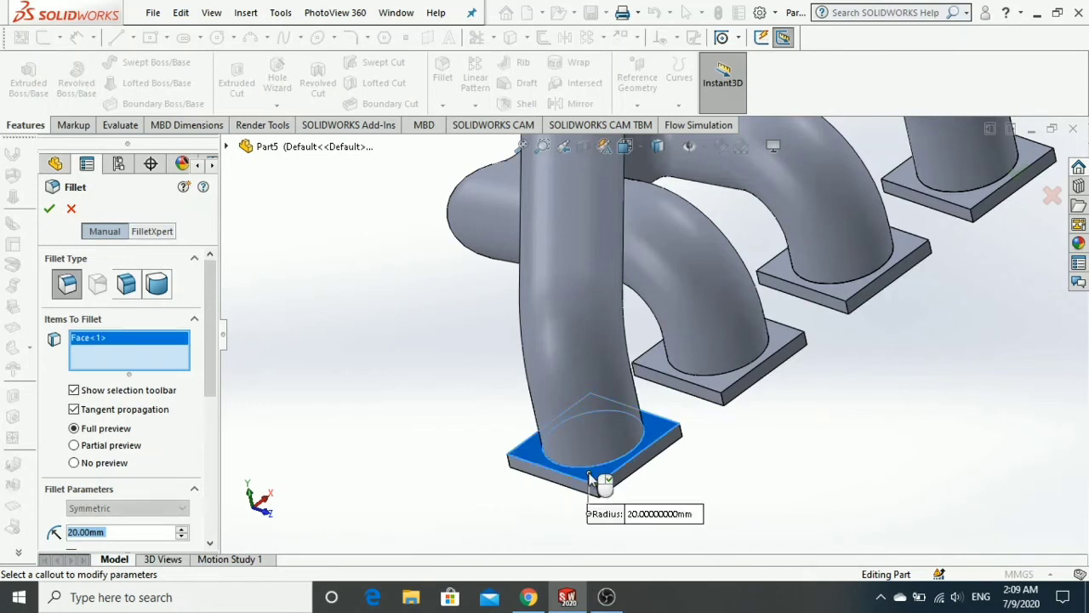
pyautogui.write('10')
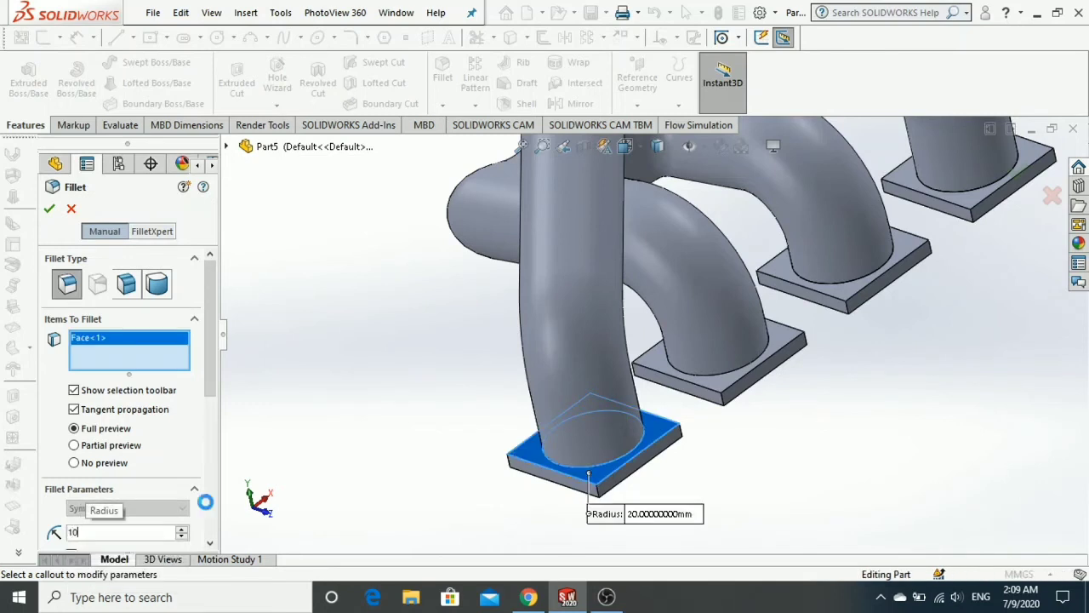
pyautogui.press('Return')
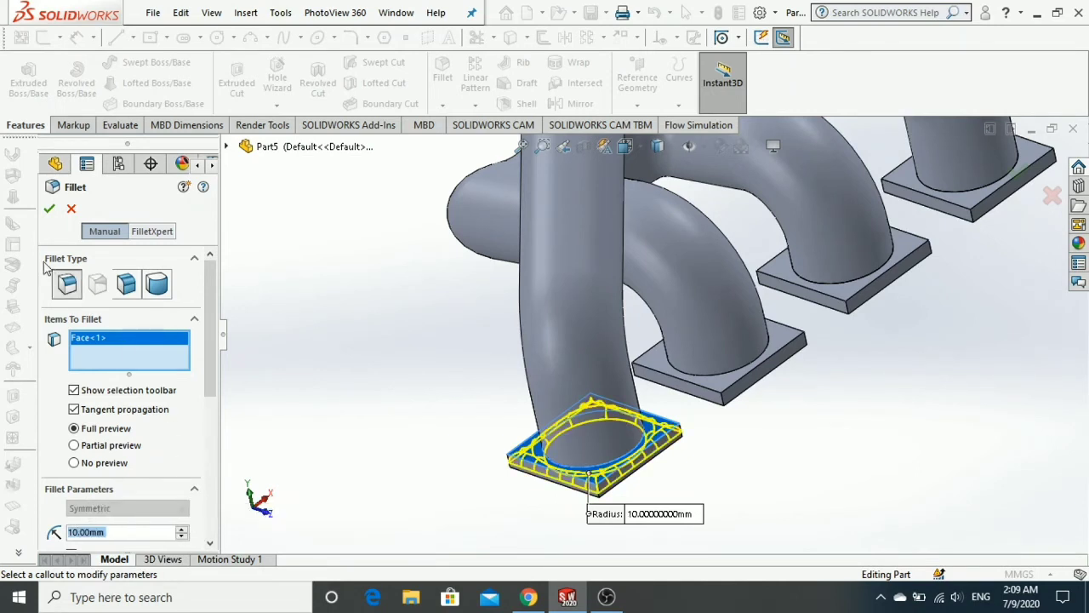
pyautogui.click(48, 210)
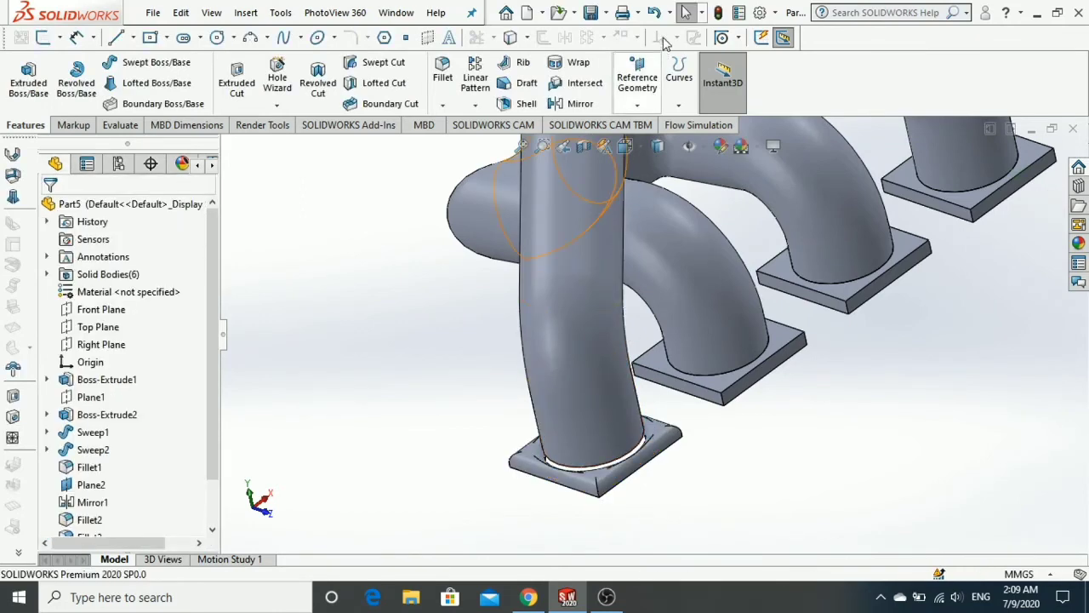
pyautogui.click(654, 15)
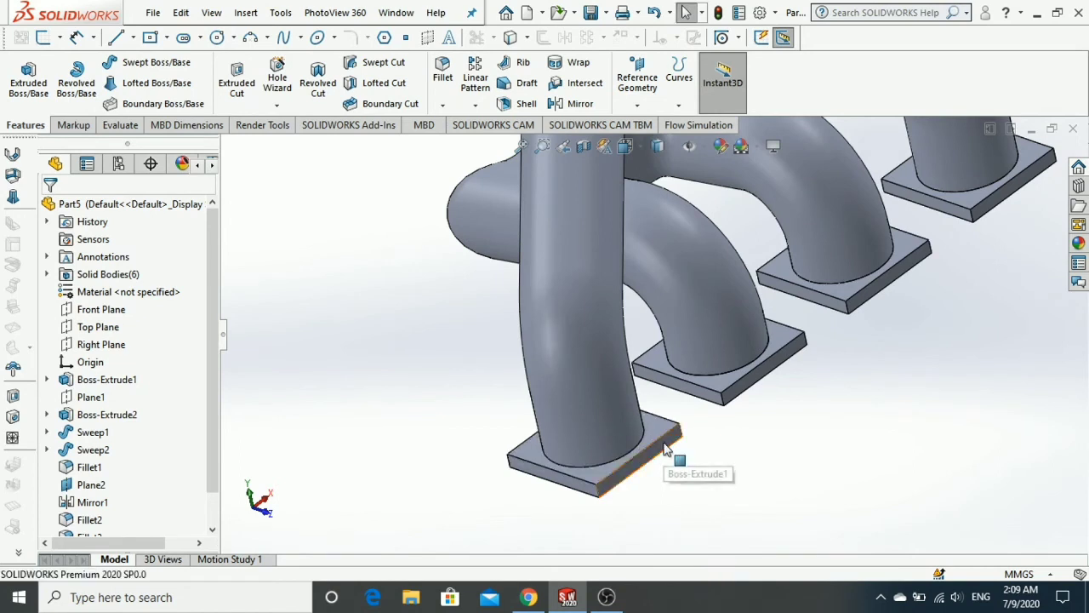
# Step: Start a sketch on the outermost square flange's upper face and draw a circle centred on the origin, matching the pipe's outline
pyautogui.scroll(5, 667, 449)
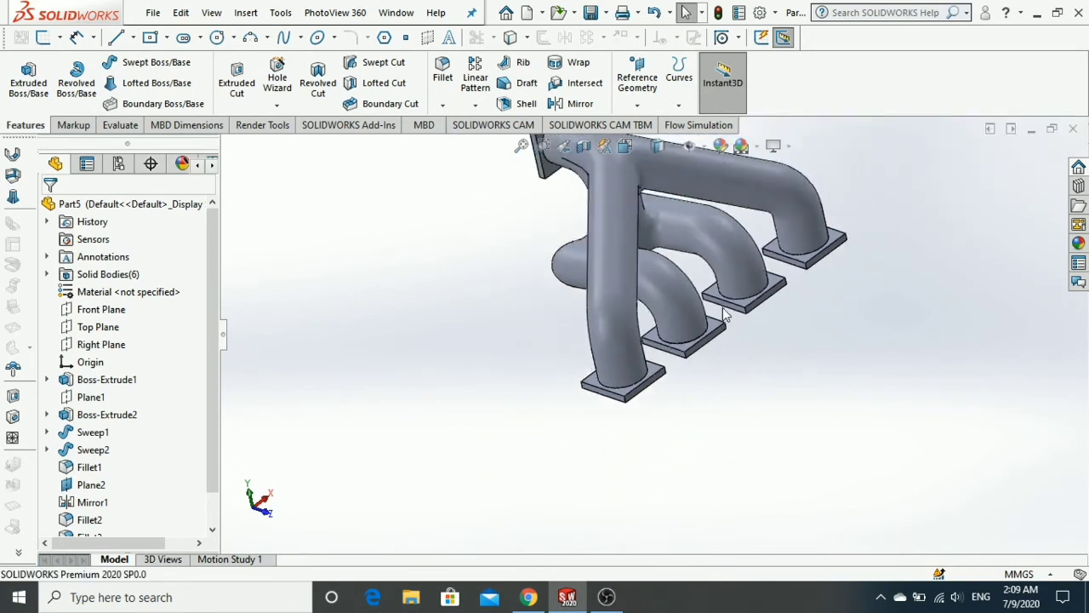
pyautogui.scroll(-2, 705, 264)
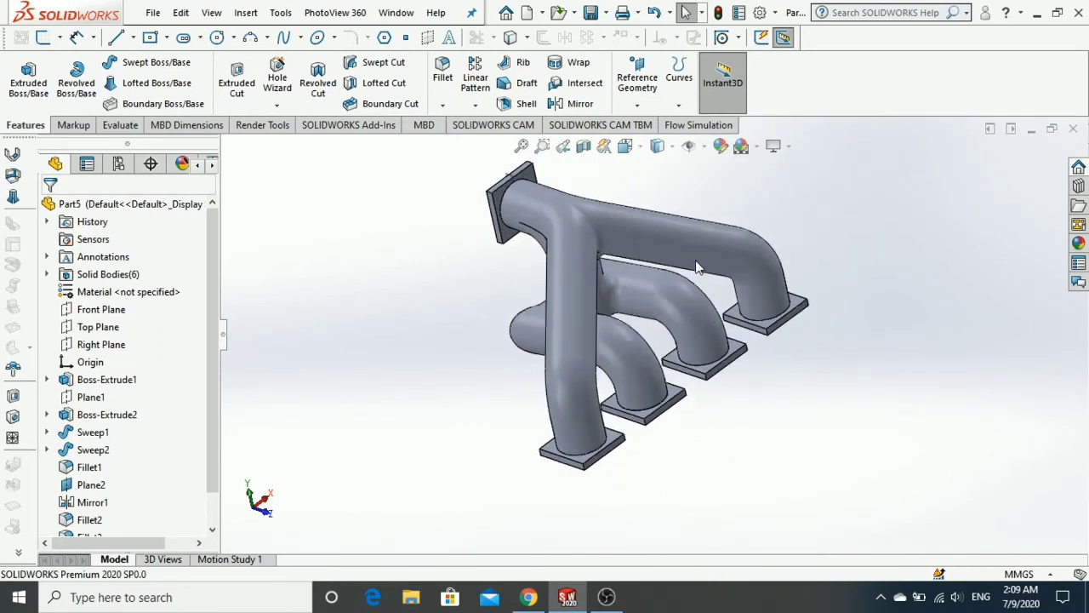
pyautogui.scroll(-1, 619, 462)
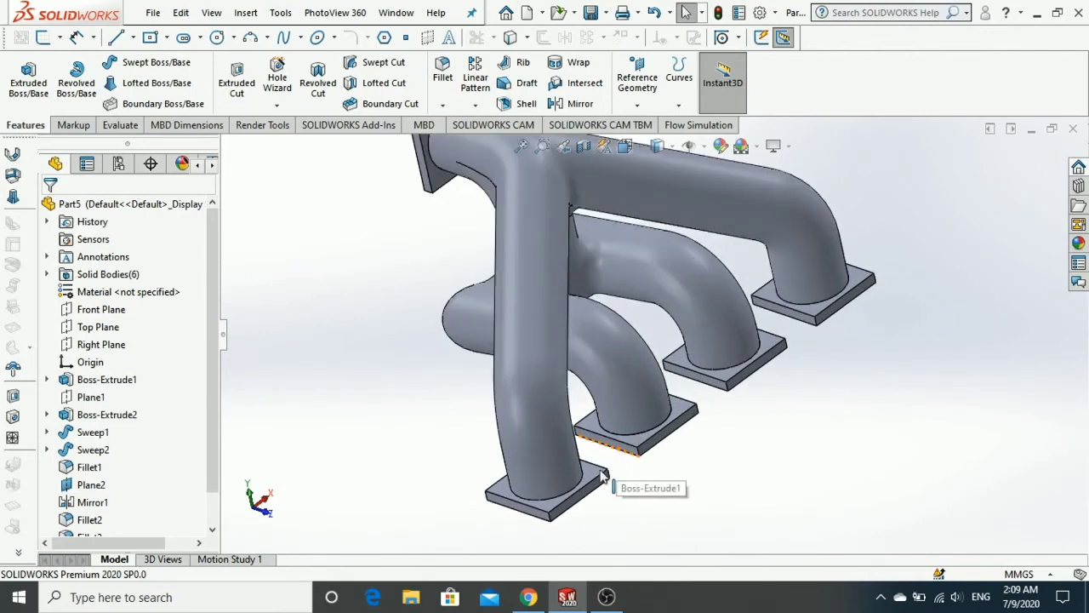
pyautogui.click(539, 475)
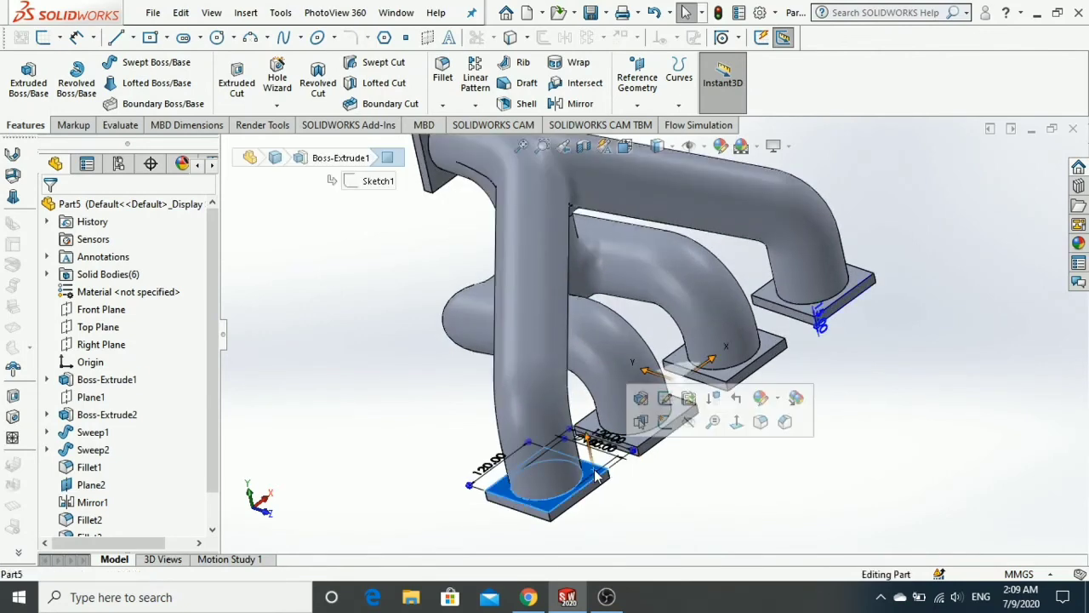
pyautogui.click(664, 421)
pyautogui.scroll(-2, 618, 425)
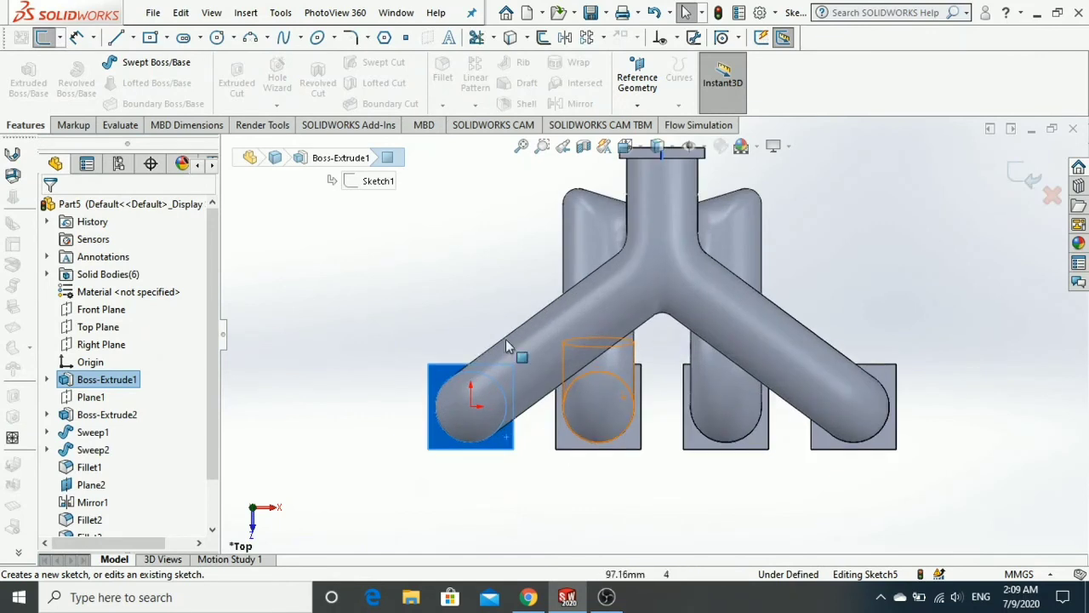
pyautogui.click(217, 38)
pyautogui.scroll(-1, 451, 378)
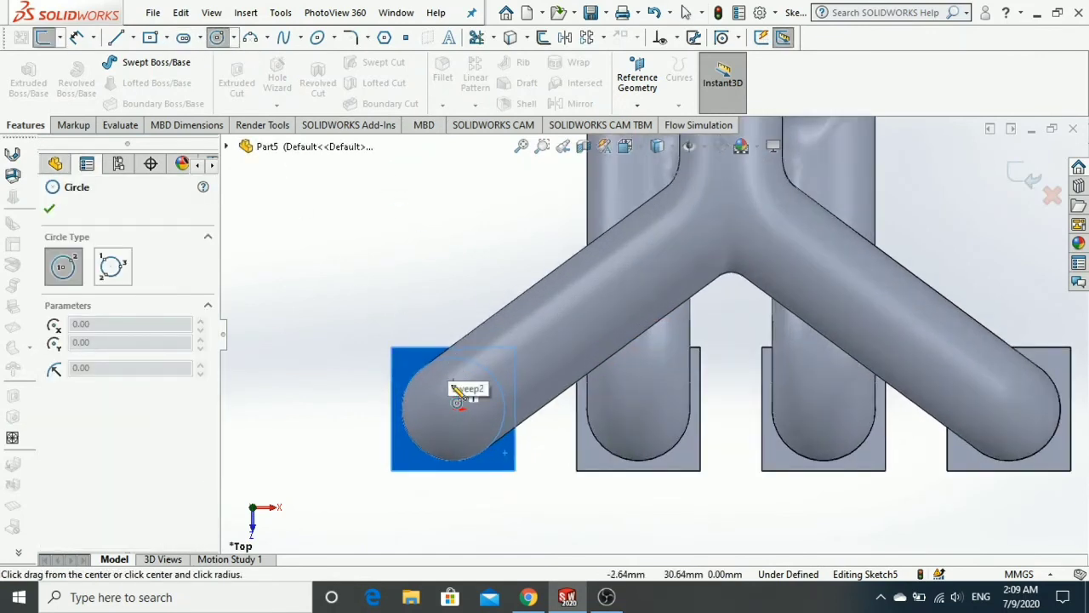
pyautogui.click(453, 409)
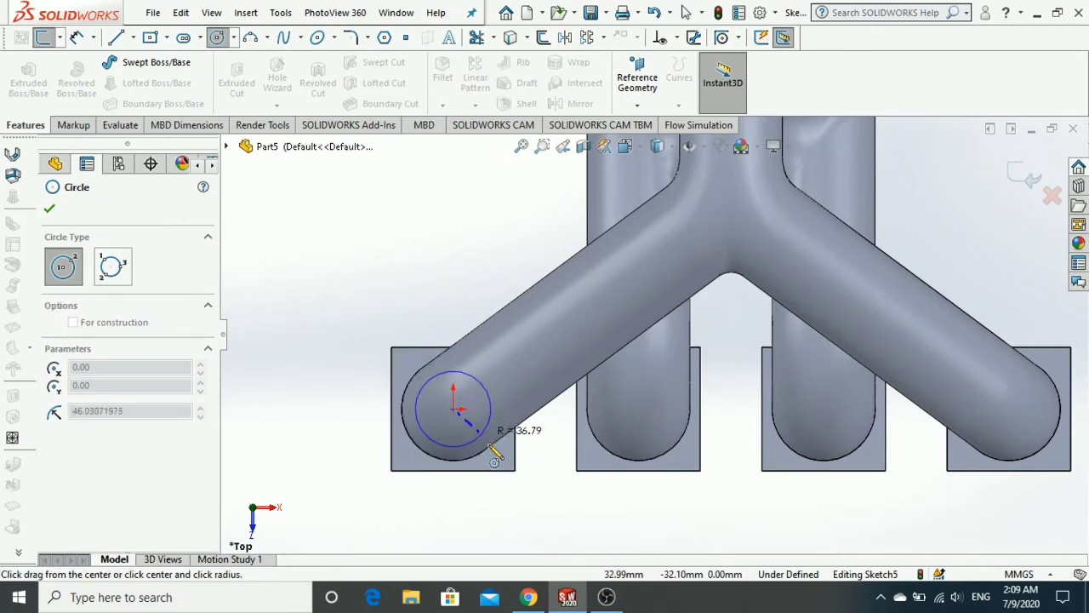
pyautogui.click(492, 448)
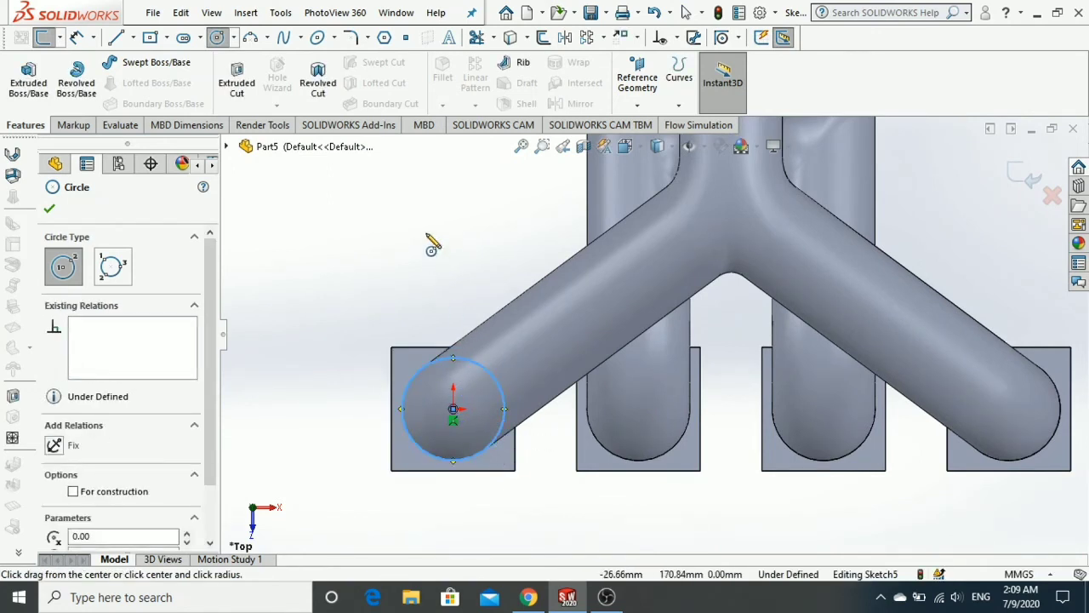
# Step: Draw a second, concentric circle of about 60 mm radius around the first one, reaching the flange's edges
pyautogui.click(453, 409)
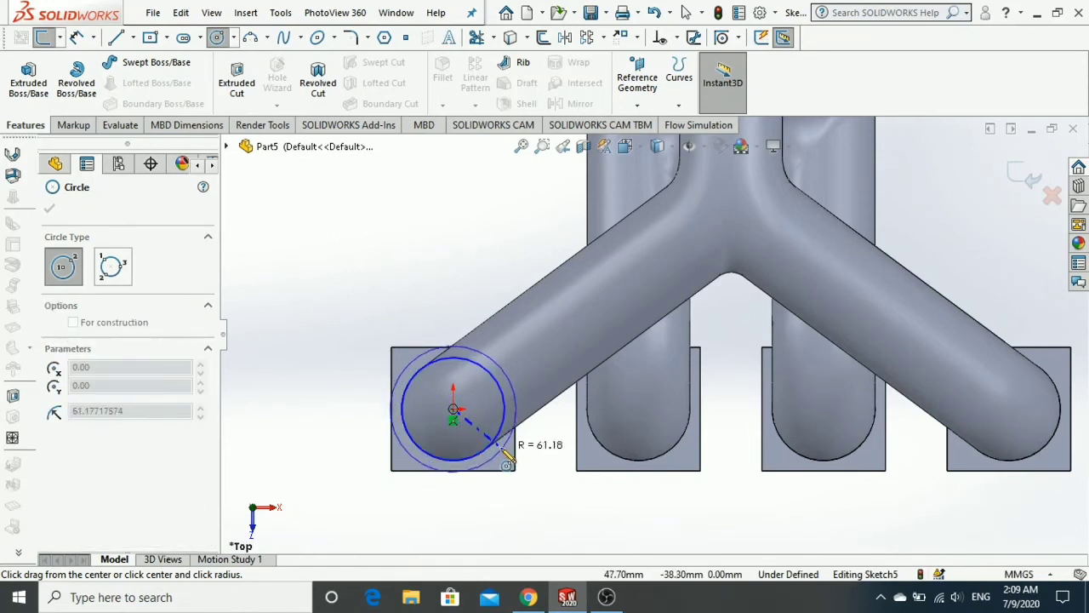
pyautogui.click(507, 444)
pyautogui.press('Escape')
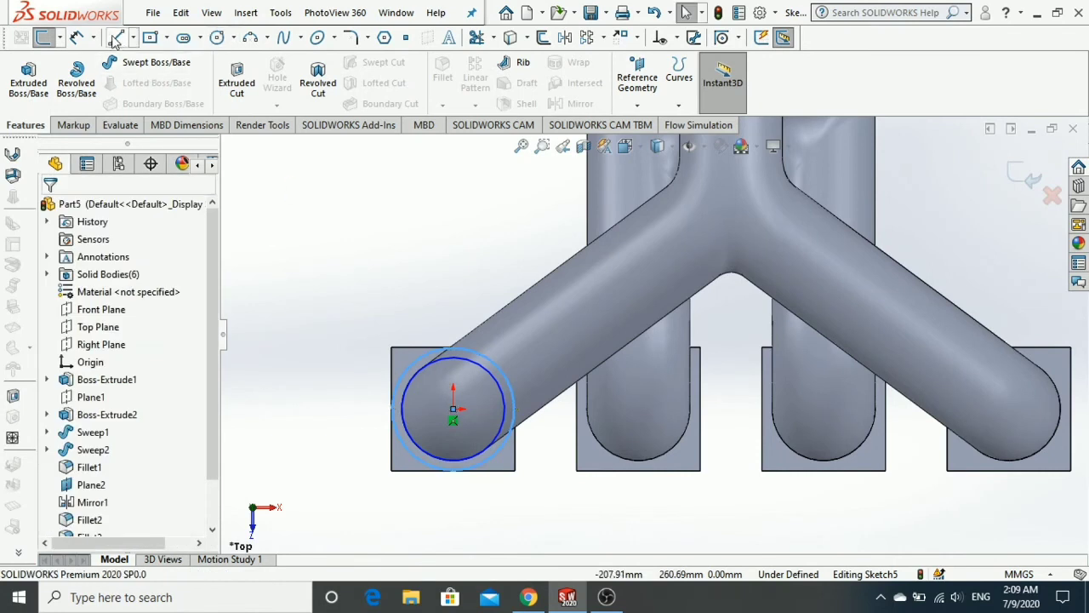
# Step: Dimension the outer circle on the outermost square flange to a diameter of 116 mm
pyautogui.click(408, 365)
pyautogui.click(347, 397)
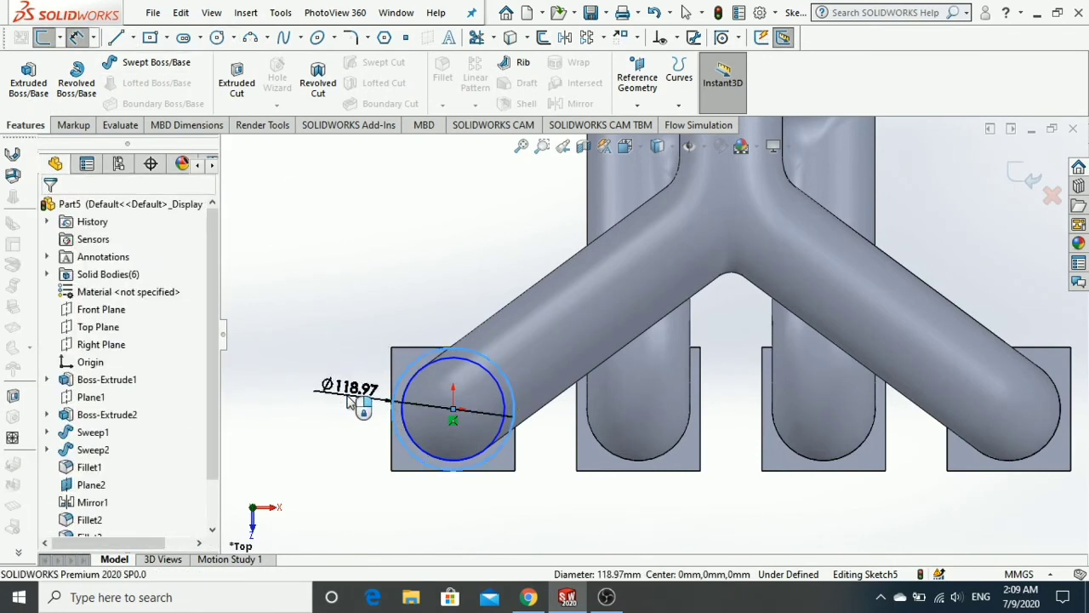
pyautogui.write('11')
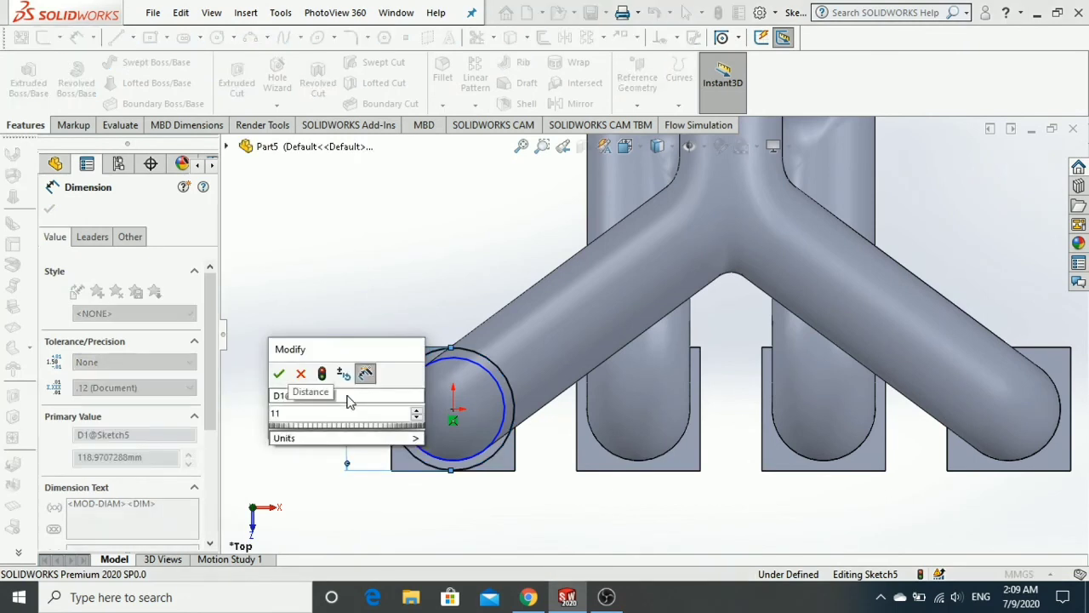
pyautogui.write('8.970')
pyautogui.press('Return')
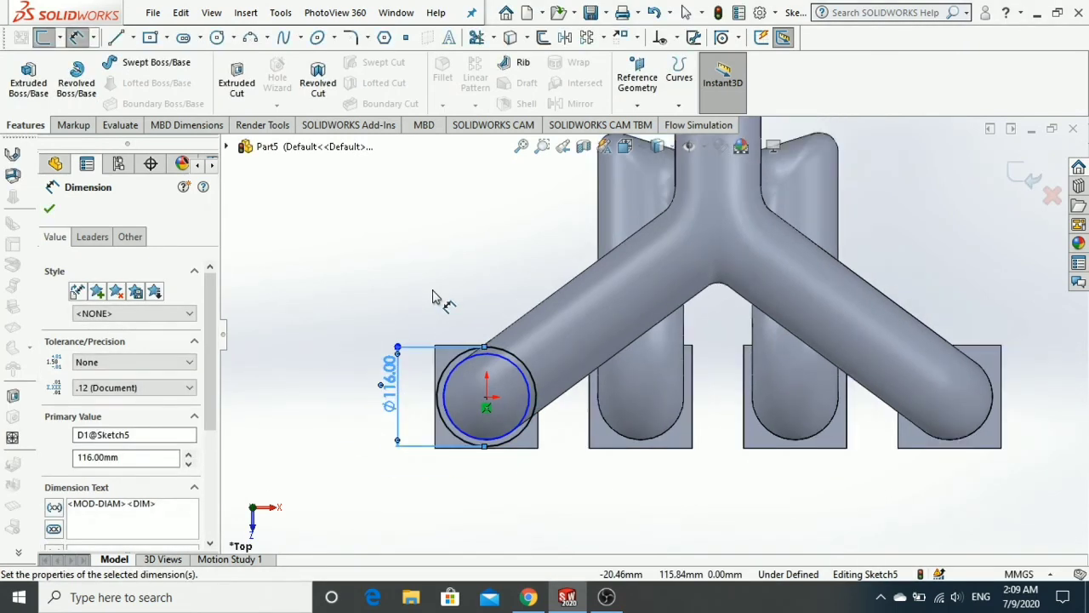
pyautogui.press('Escape')
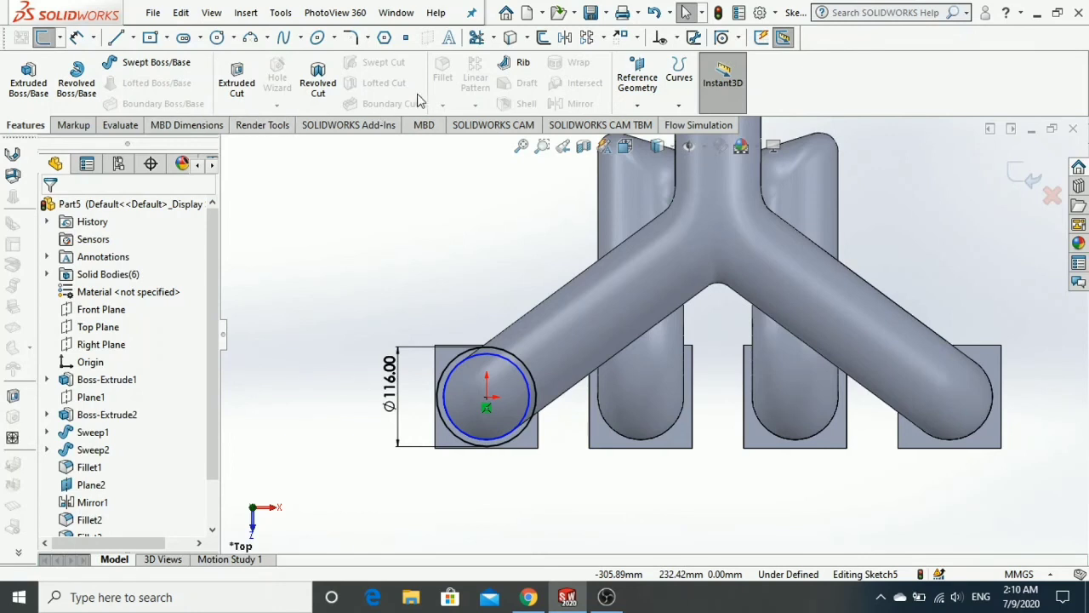
# Step: Pattern both concentric circles linearly along the X-axis with 180 mm spacing and 4 instances, one pair per square flange
pyautogui.click(586, 36)
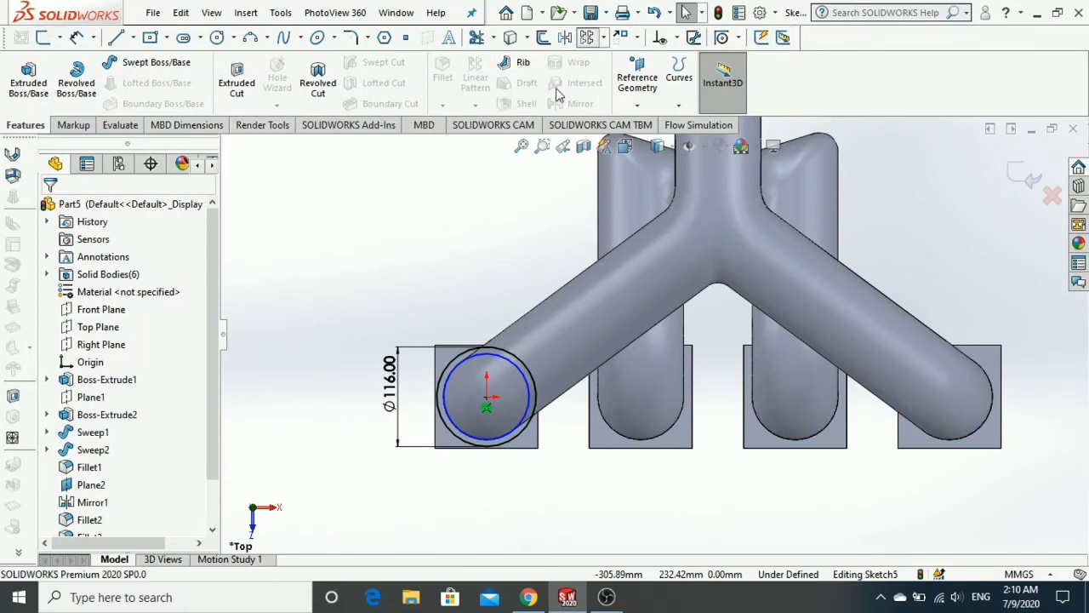
pyautogui.click(528, 390)
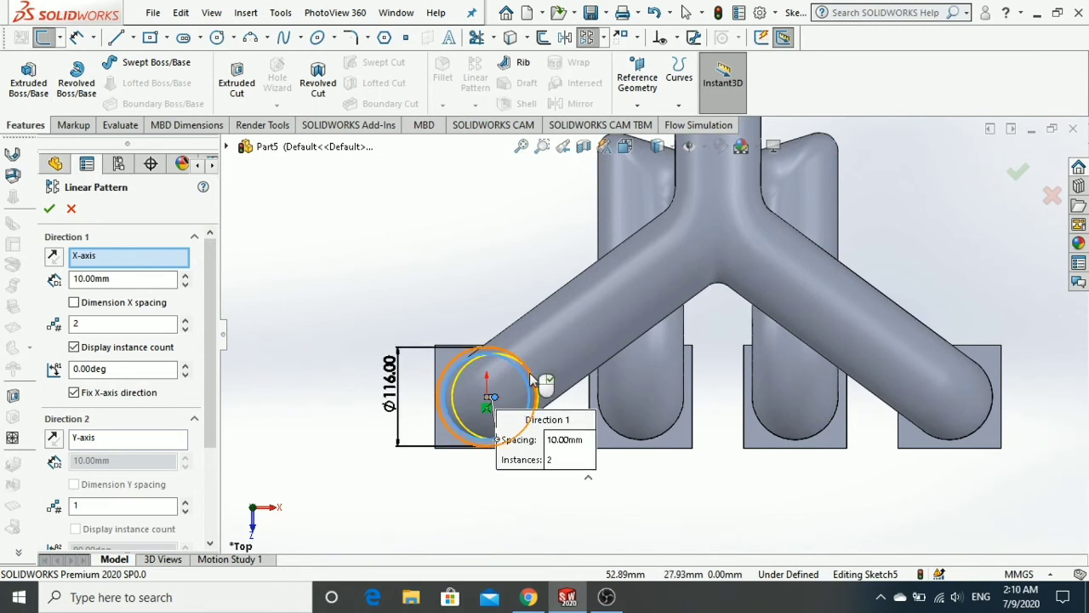
pyautogui.doubleClick(94, 279)
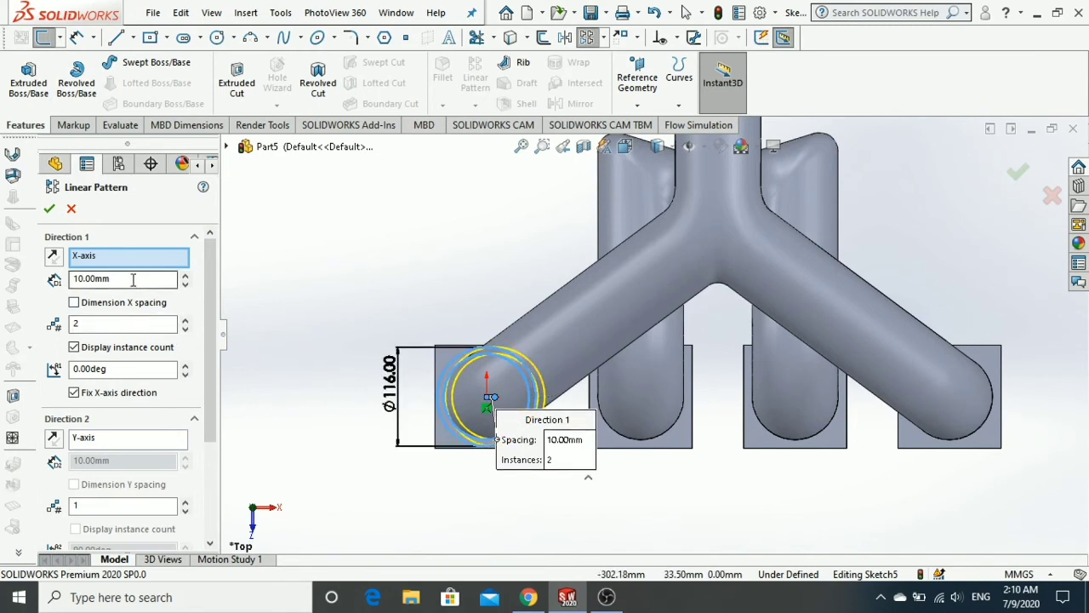
pyautogui.write('18')
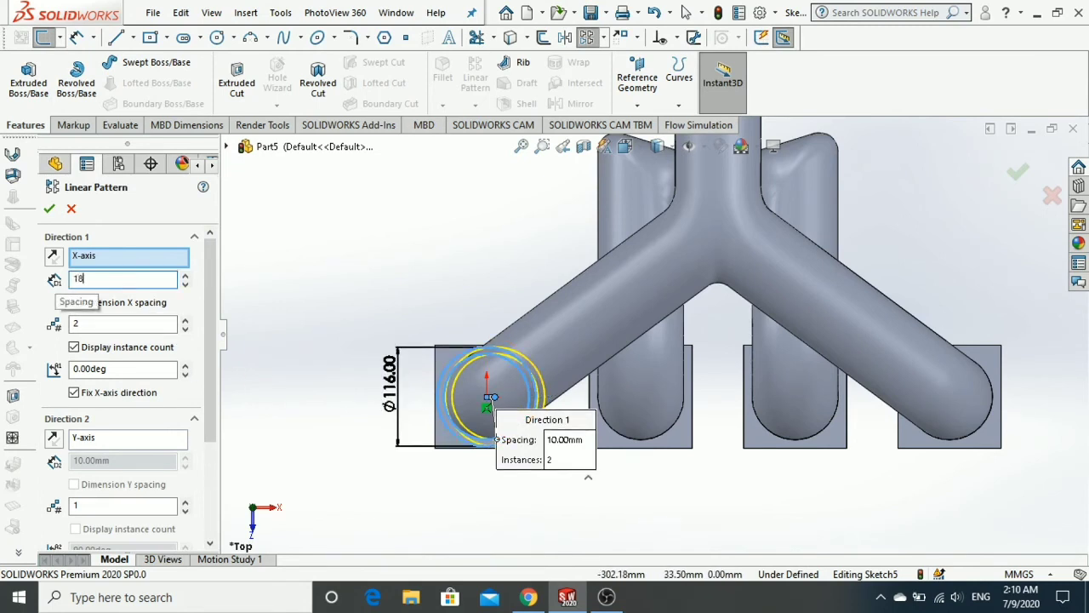
pyautogui.press('Return')
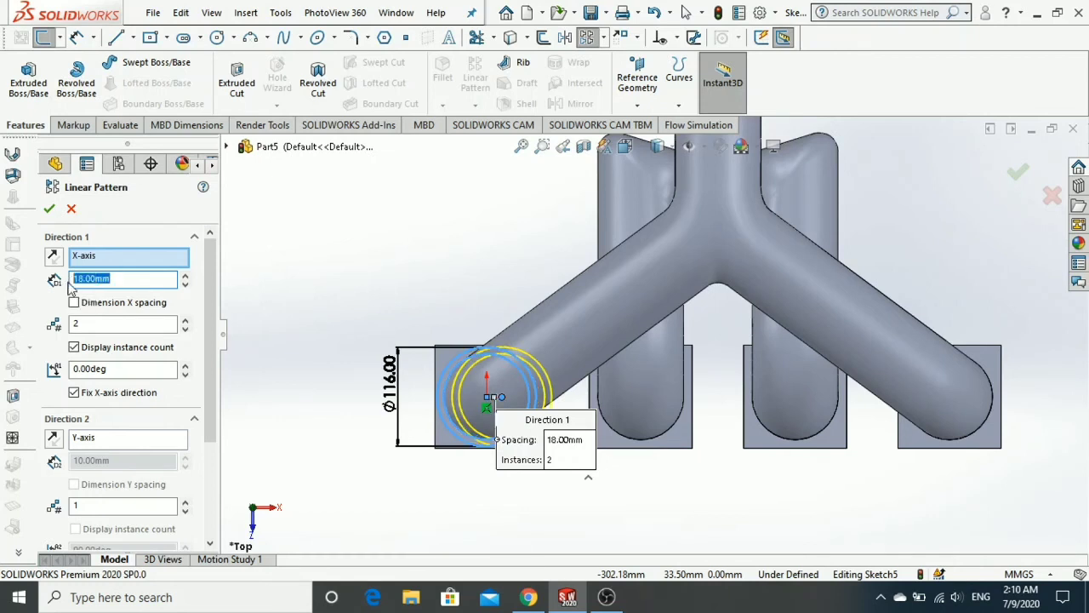
pyautogui.press('Return')
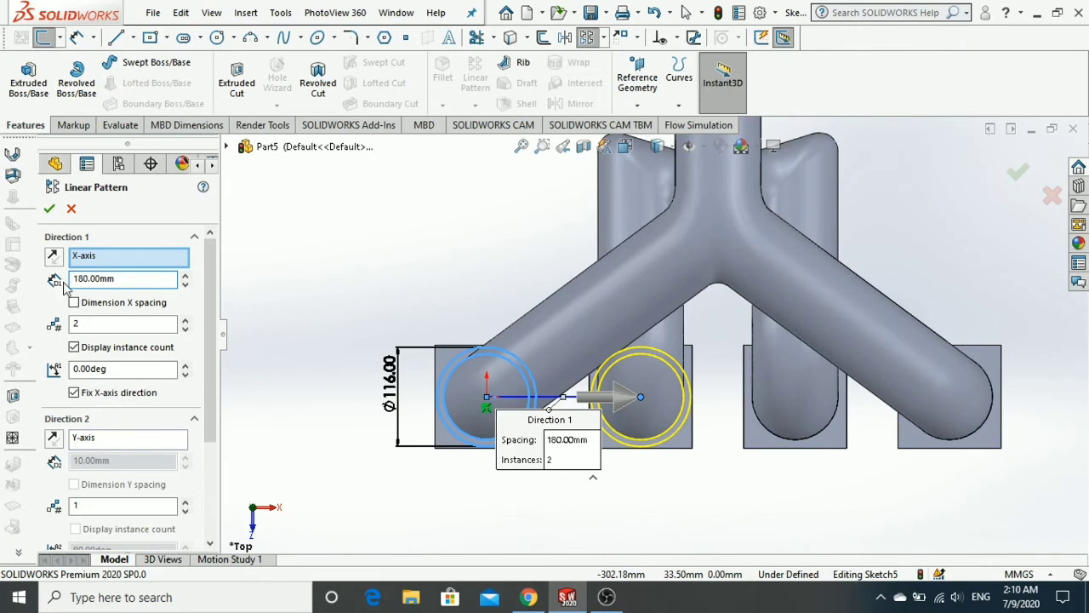
pyautogui.click(187, 320)
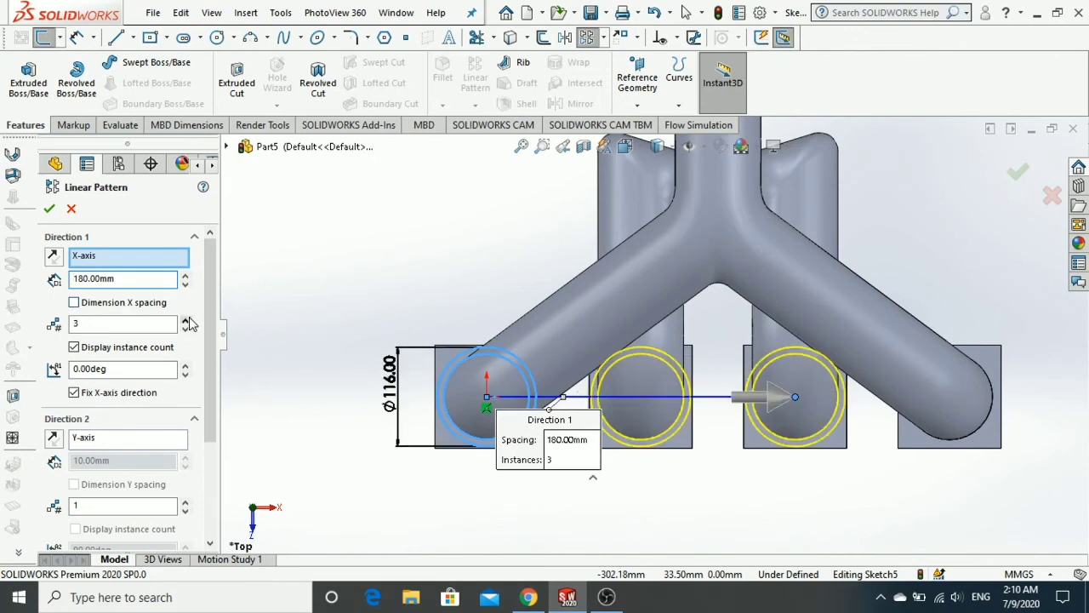
pyautogui.click(187, 320)
pyautogui.click(49, 208)
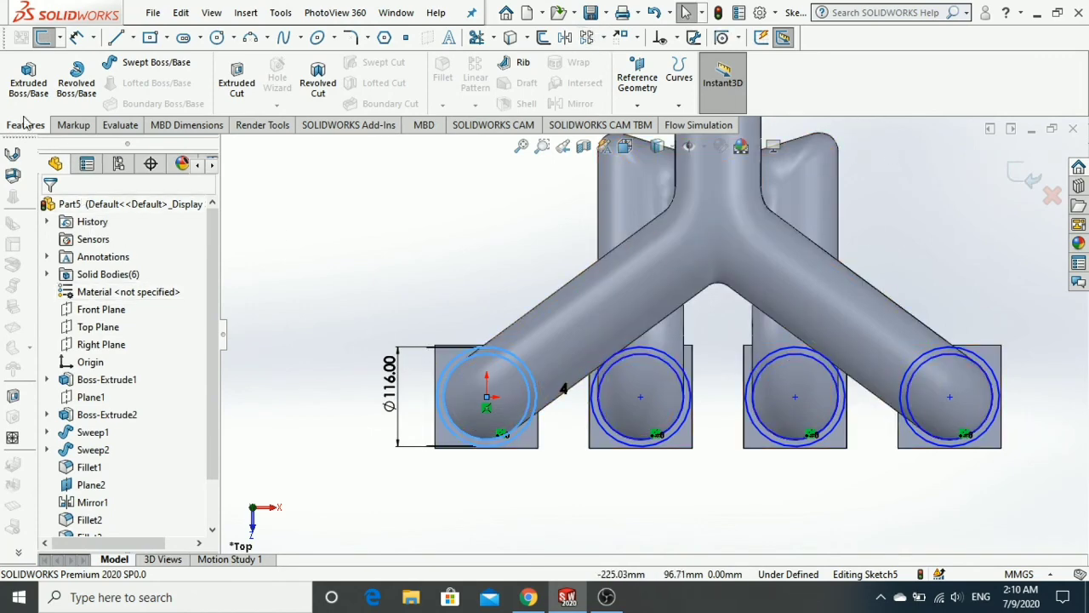
# Step: Extrude the four ring profiles 20 mm upward from the square flanges as collars around the pipes, with merged result
pyautogui.click(28, 81)
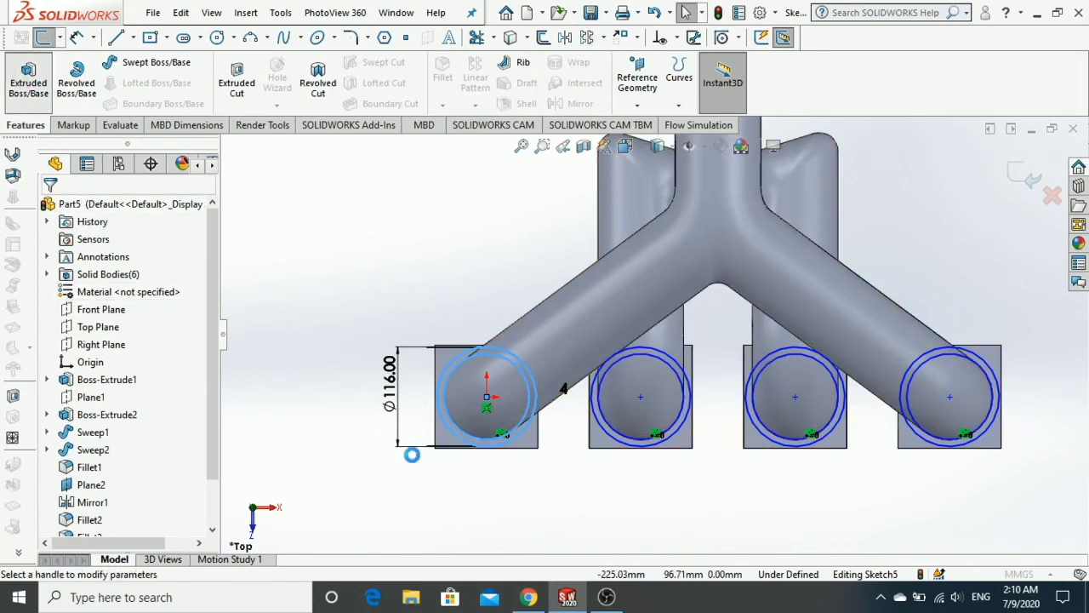
pyautogui.moveTo(498, 422); pyautogui.dragTo(533, 324, button='middle')
pyautogui.scroll(-3, 400, 414)
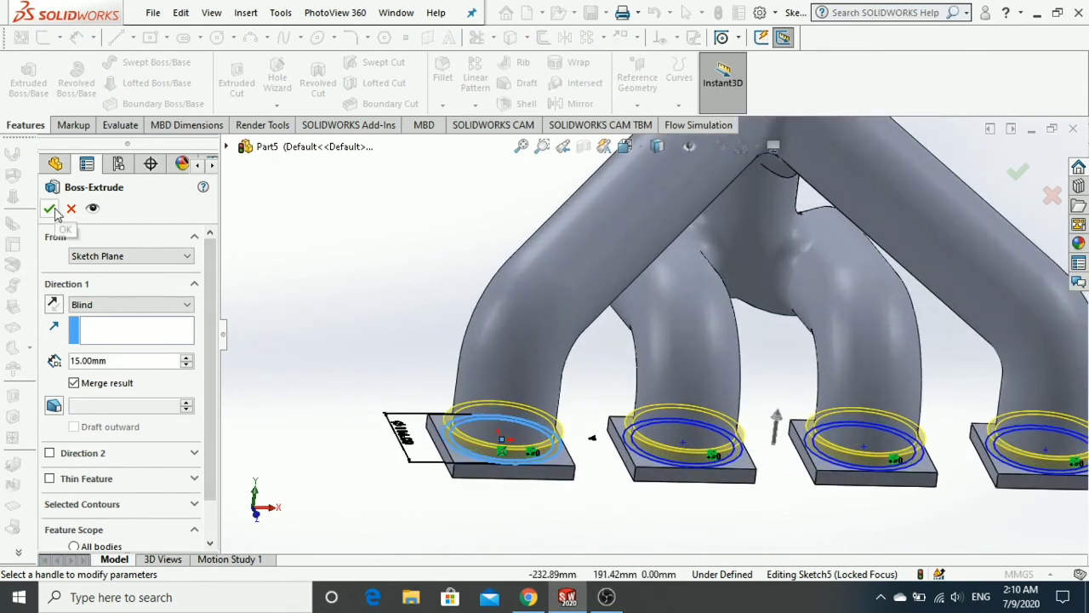
pyautogui.doubleClick(113, 364)
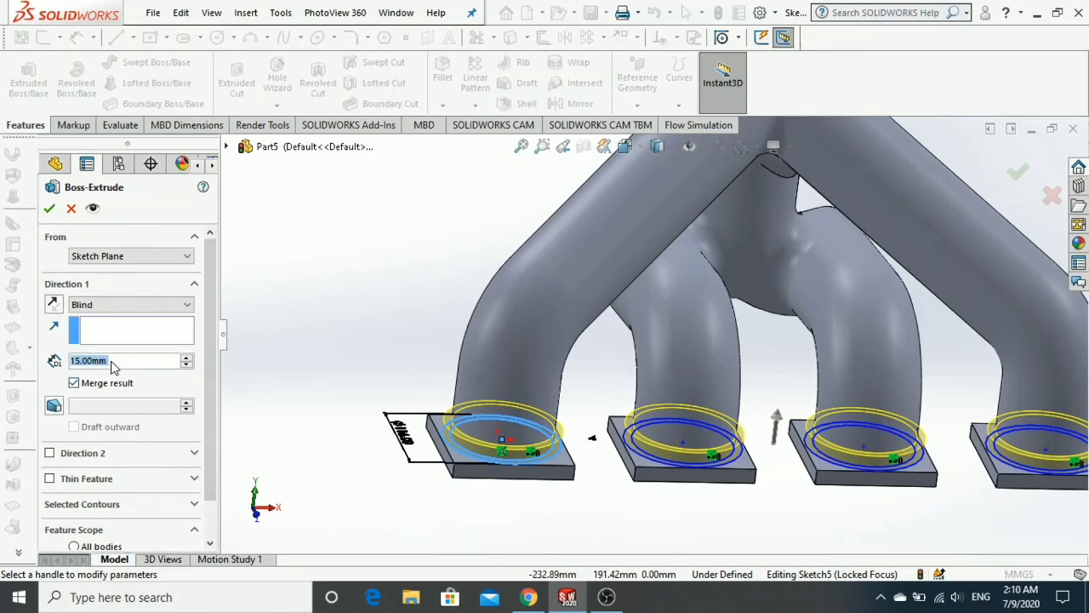
pyautogui.write('20')
pyautogui.press('Return')
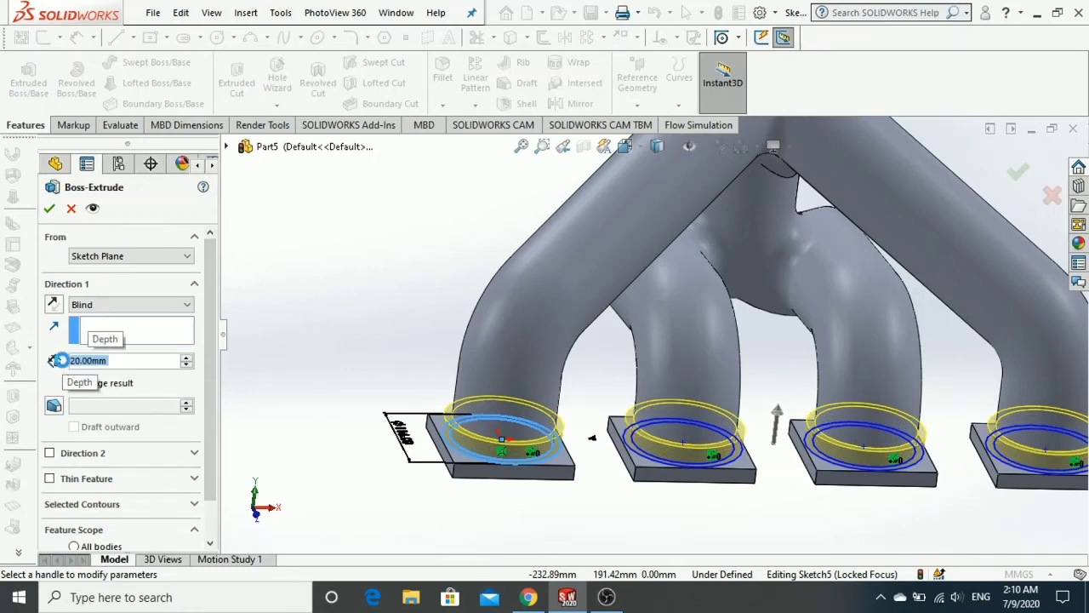
pyautogui.press('Return')
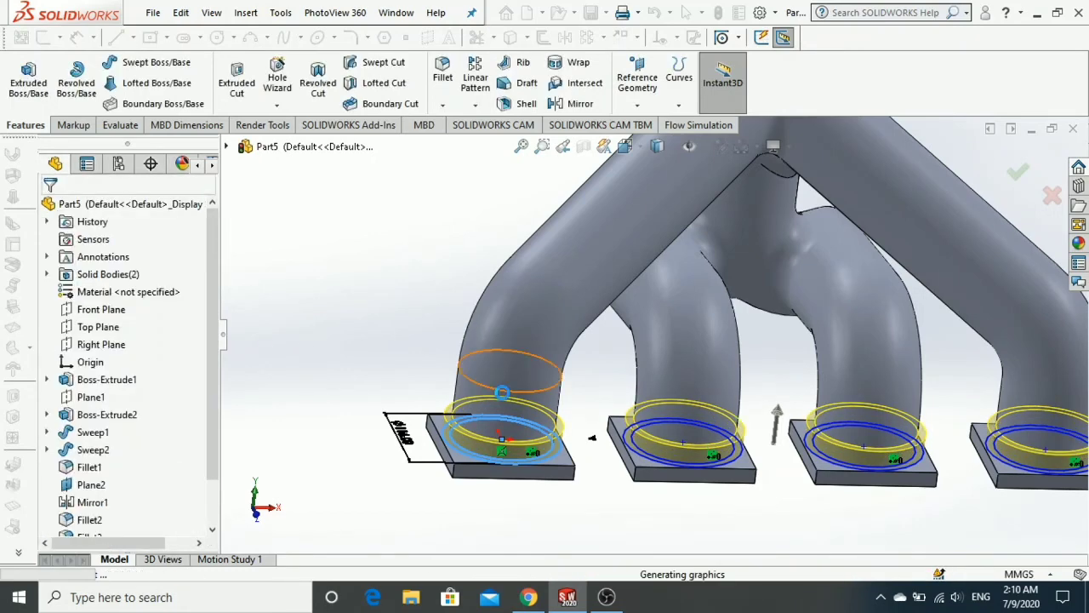
# Step: Fillet the upper outer edges of all four pipe collars with a 10 mm radius
pyautogui.scroll(1, 504, 400)
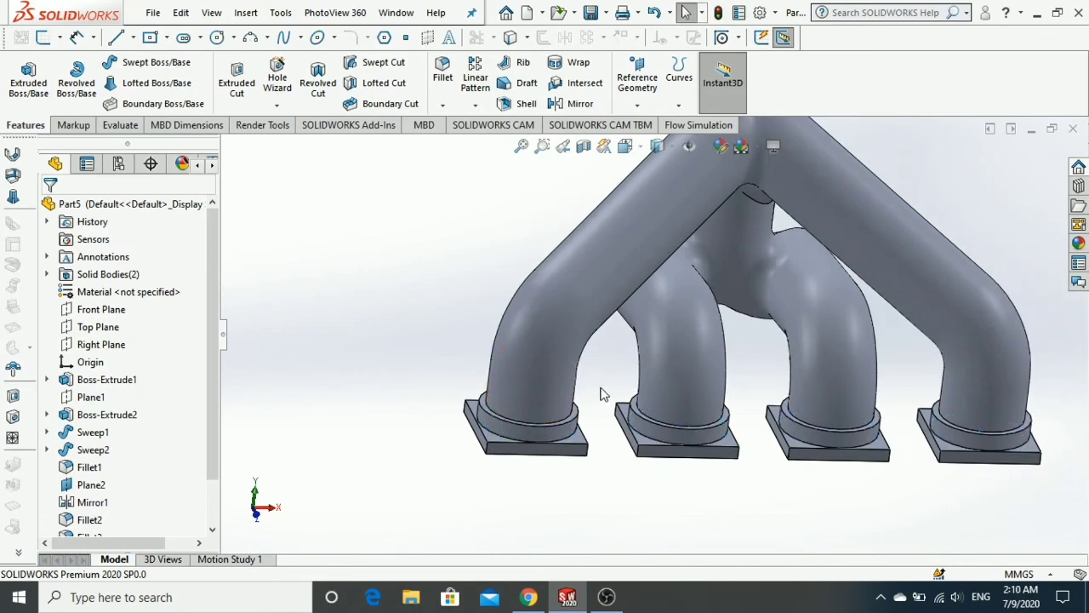
pyautogui.scroll(-1, 600, 394)
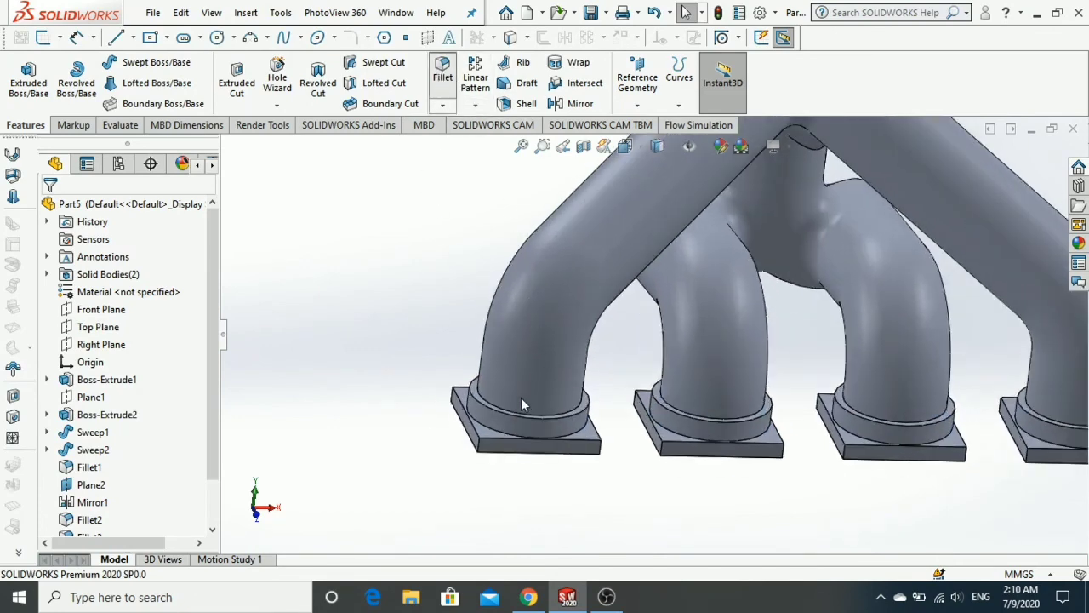
pyautogui.scroll(-4, 499, 403)
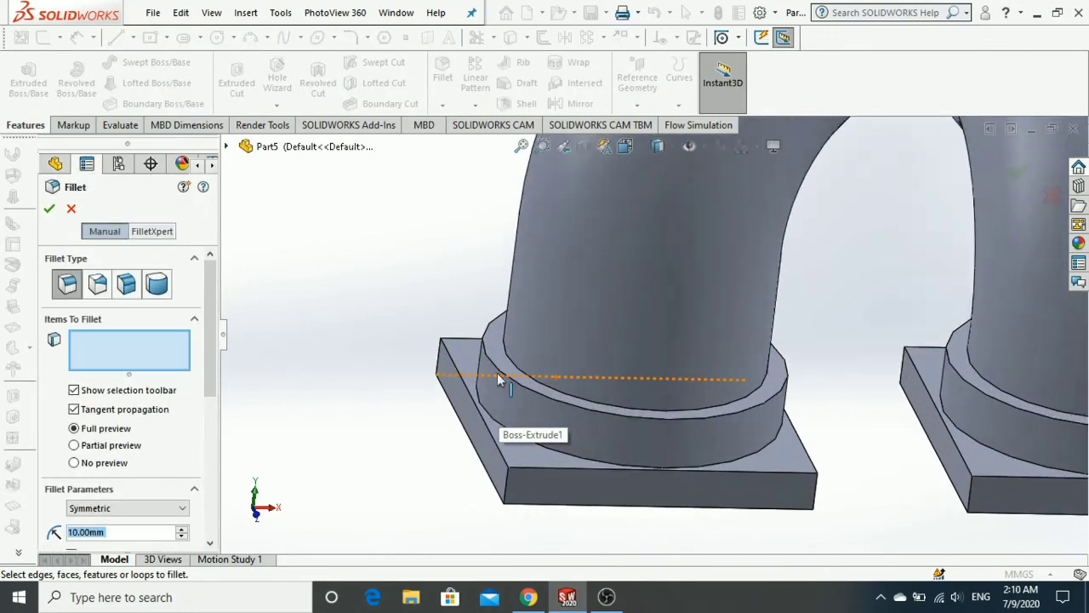
pyautogui.click(492, 376)
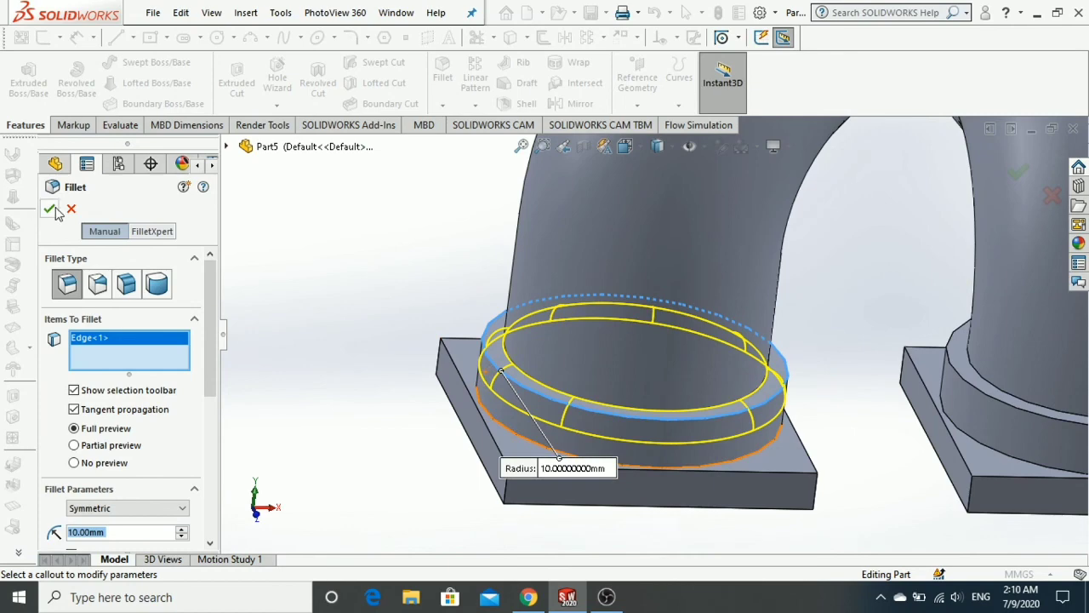
pyautogui.scroll(3, 979, 332)
pyautogui.scroll(-4, 850, 370)
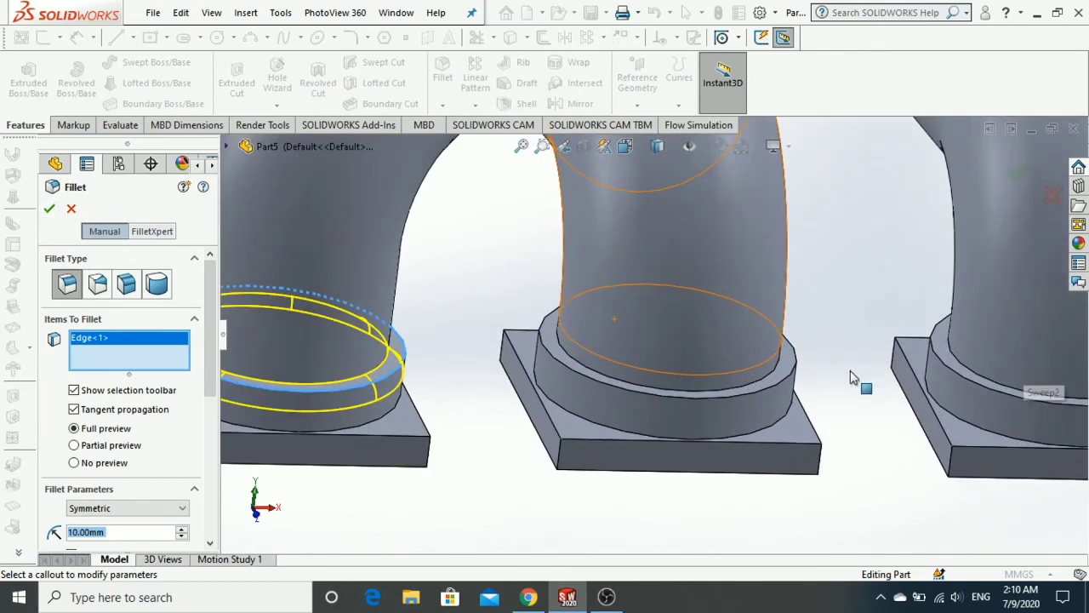
pyautogui.click(788, 388)
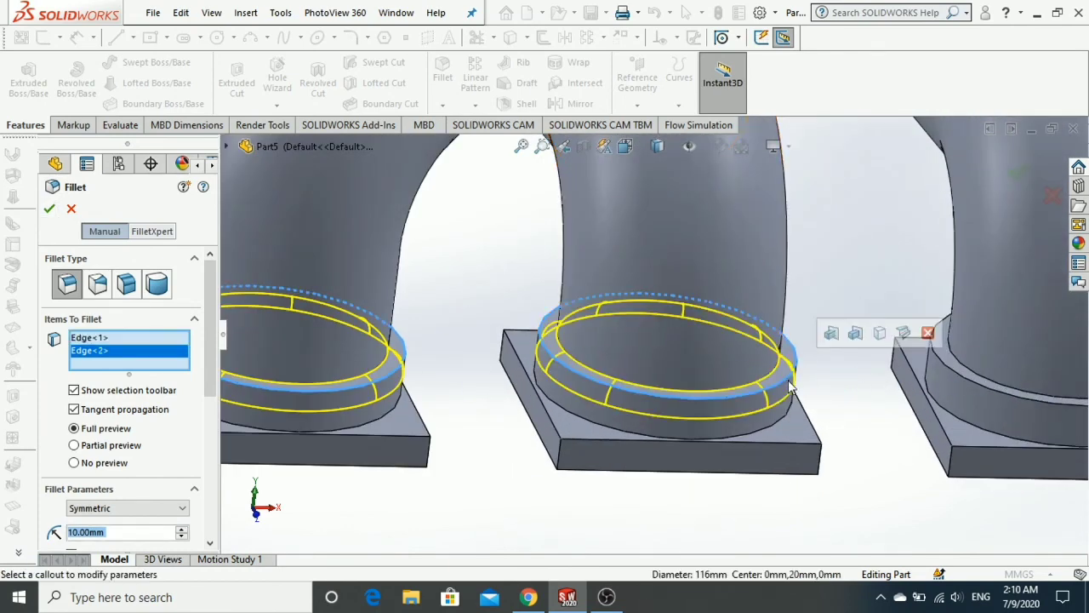
pyautogui.click(975, 385)
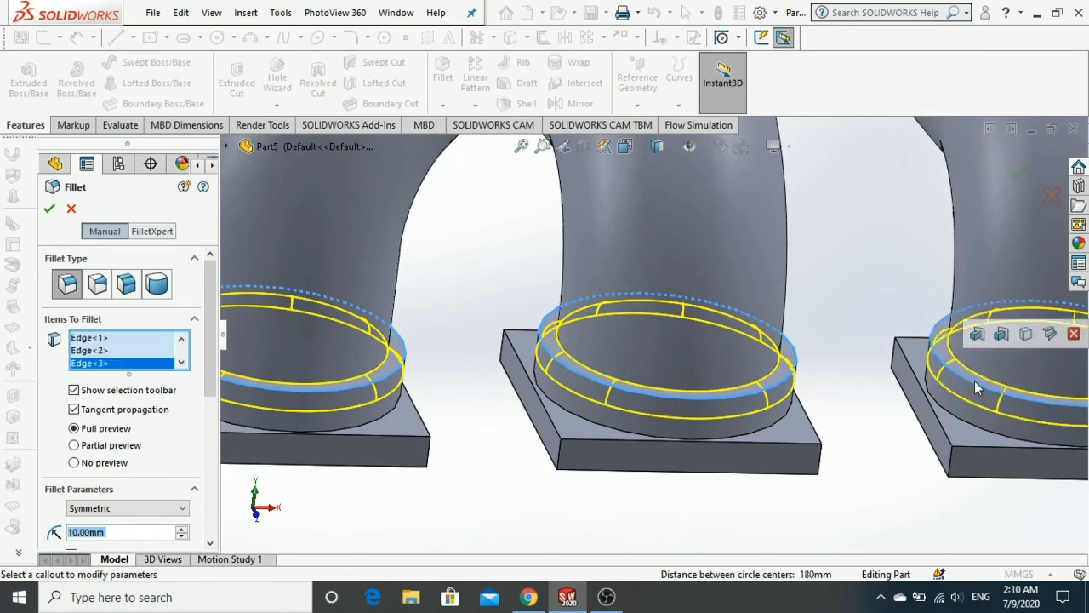
pyautogui.scroll(4, 976, 388)
pyautogui.scroll(-5, 978, 387)
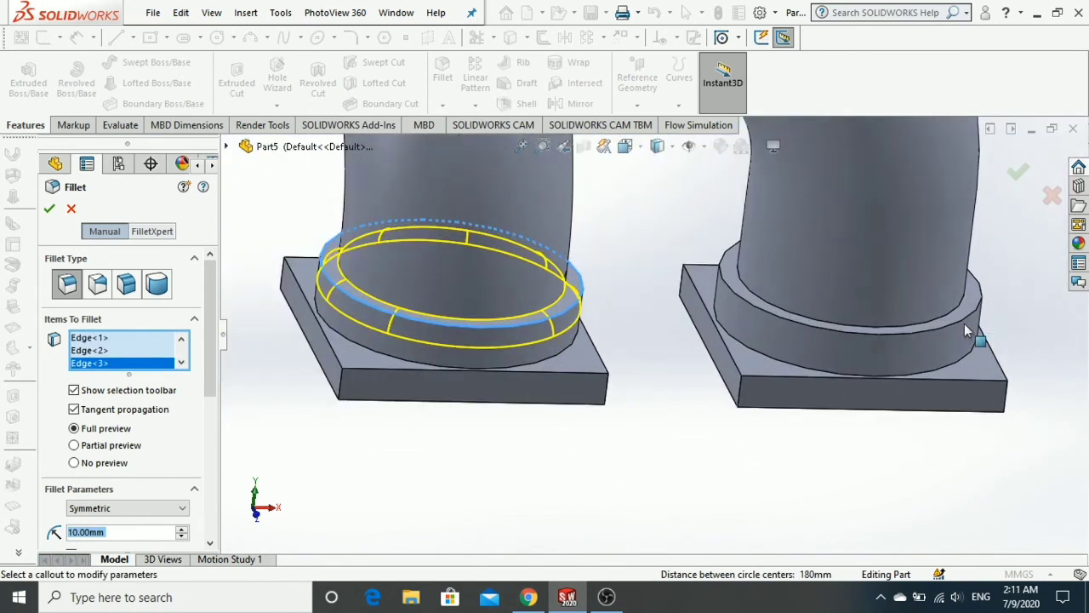
pyautogui.click(964, 323)
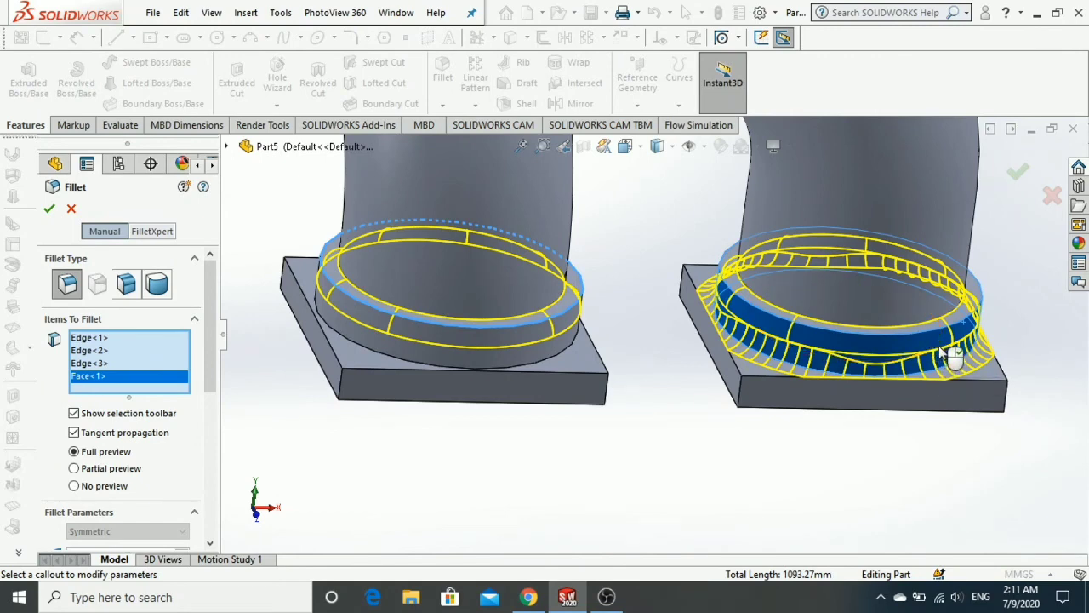
pyautogui.rightClick(132, 385)
pyautogui.click(148, 412)
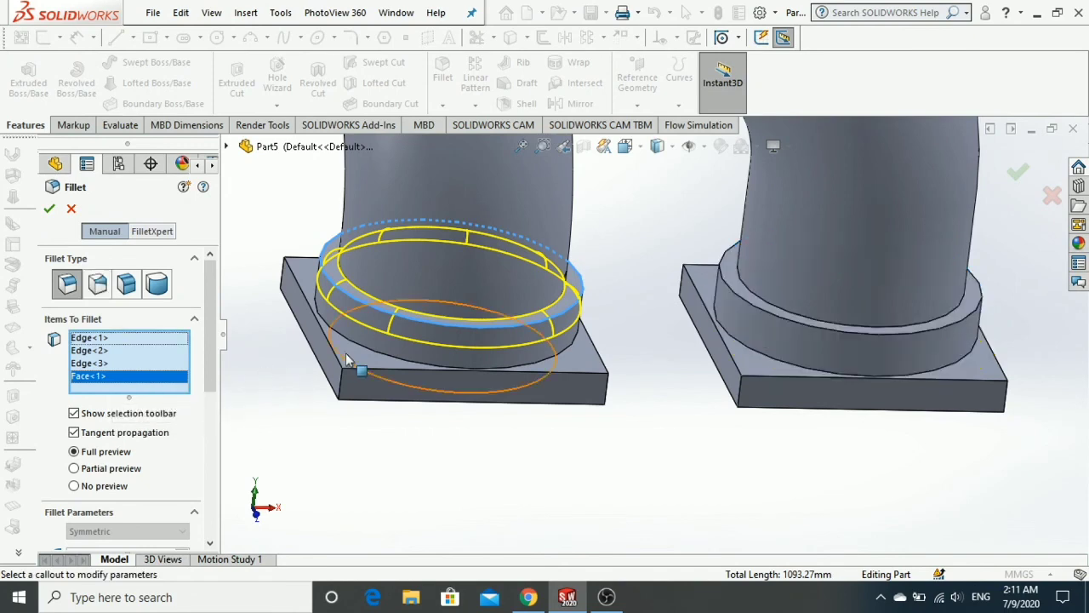
pyautogui.click(780, 322)
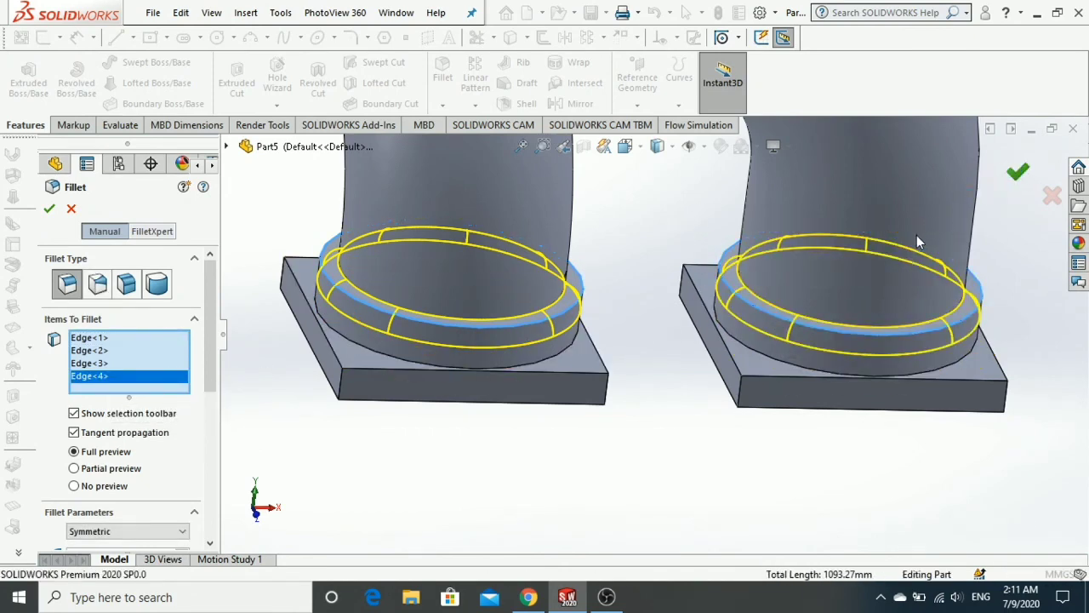
pyautogui.press('Return')
# Step: Start a sketch on the vertical flange's pipe-side face and draw a circle centred on the pipe, matching its outline
pyautogui.scroll(10, 874, 237)
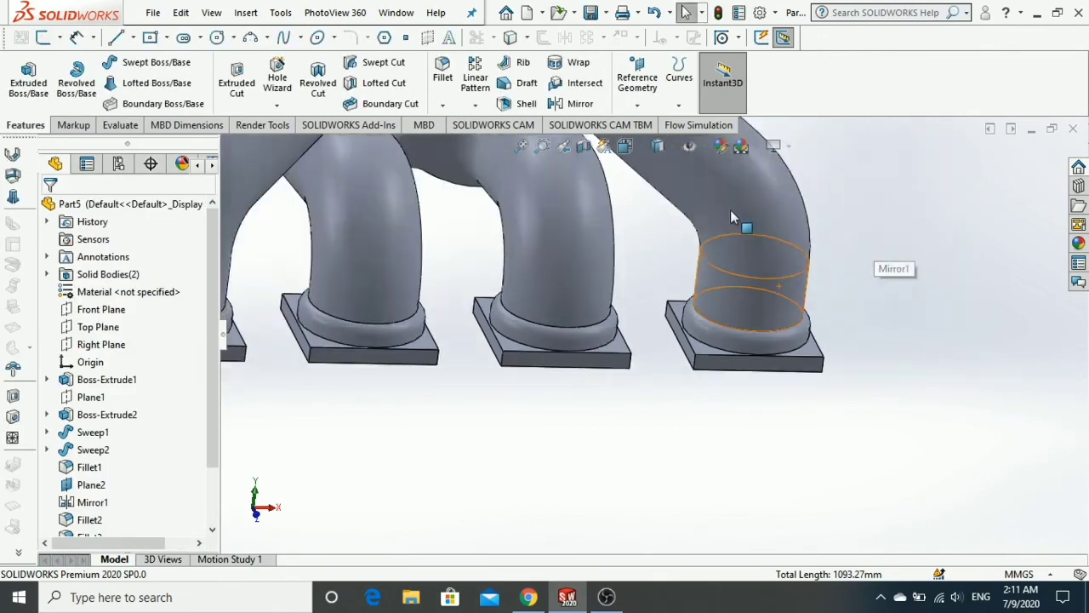
pyautogui.scroll(1, 646, 216)
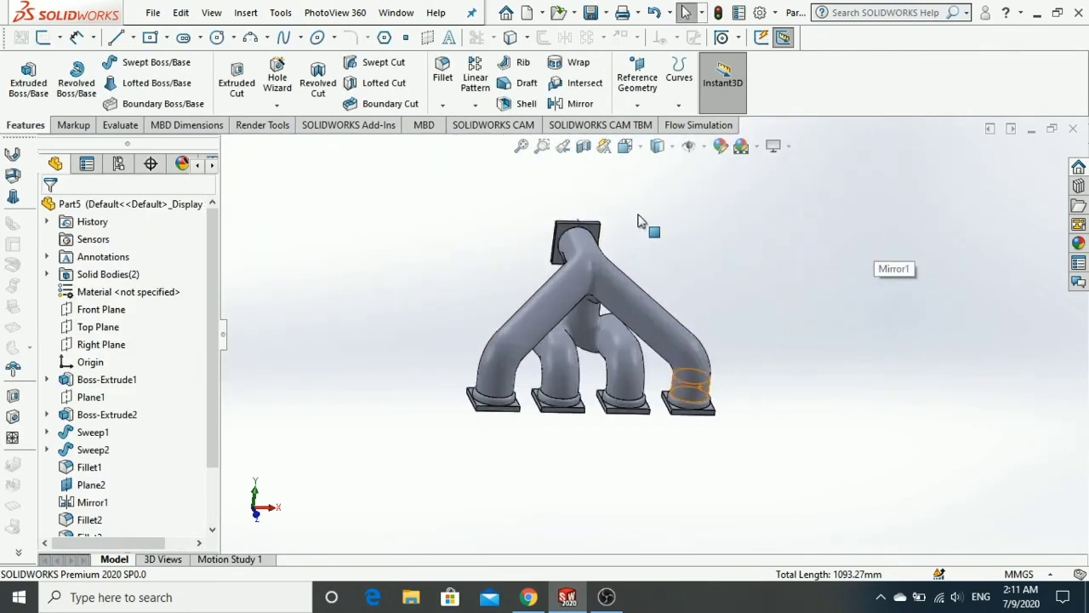
pyautogui.scroll(-7, 637, 215)
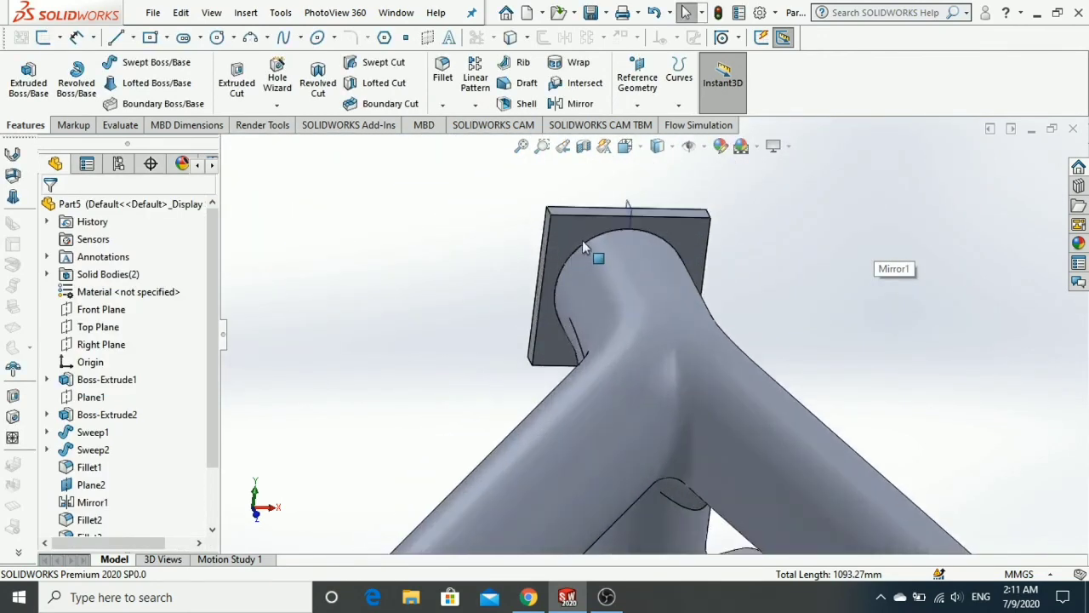
pyautogui.click(581, 229)
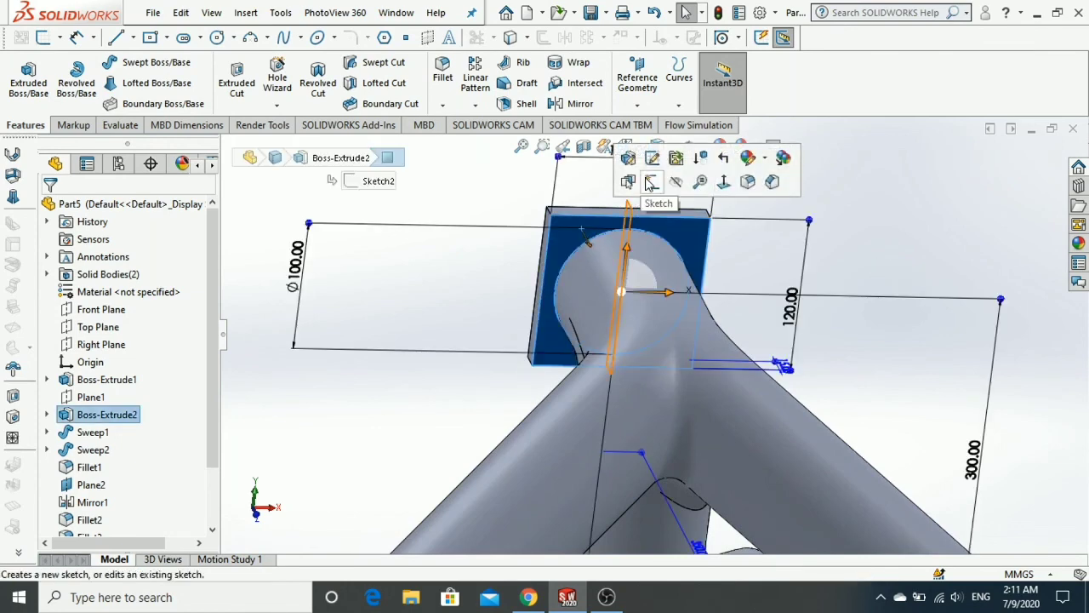
pyautogui.click(651, 182)
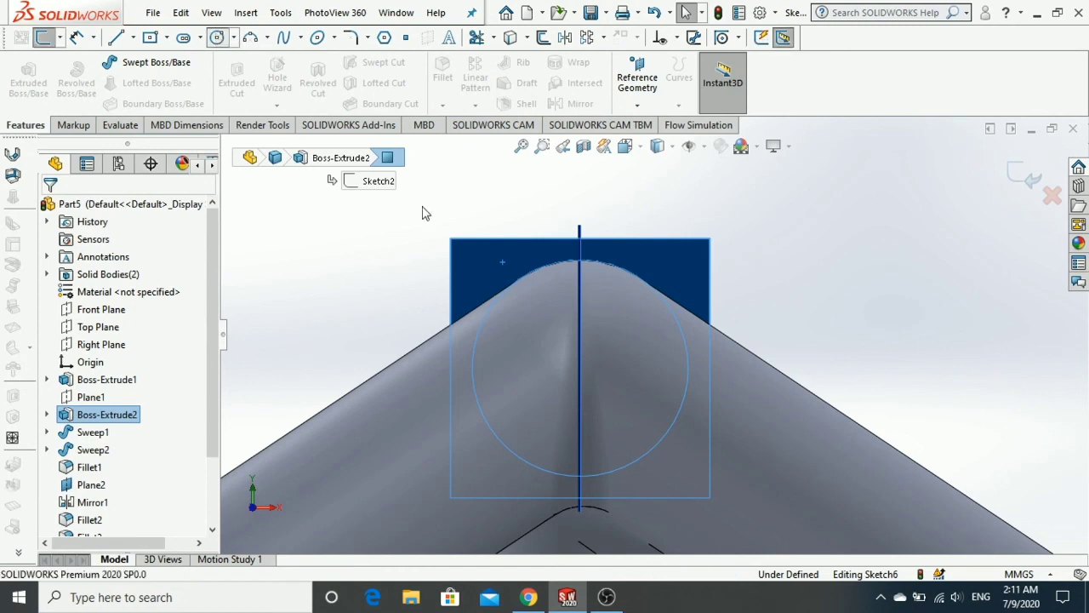
pyautogui.click(579, 371)
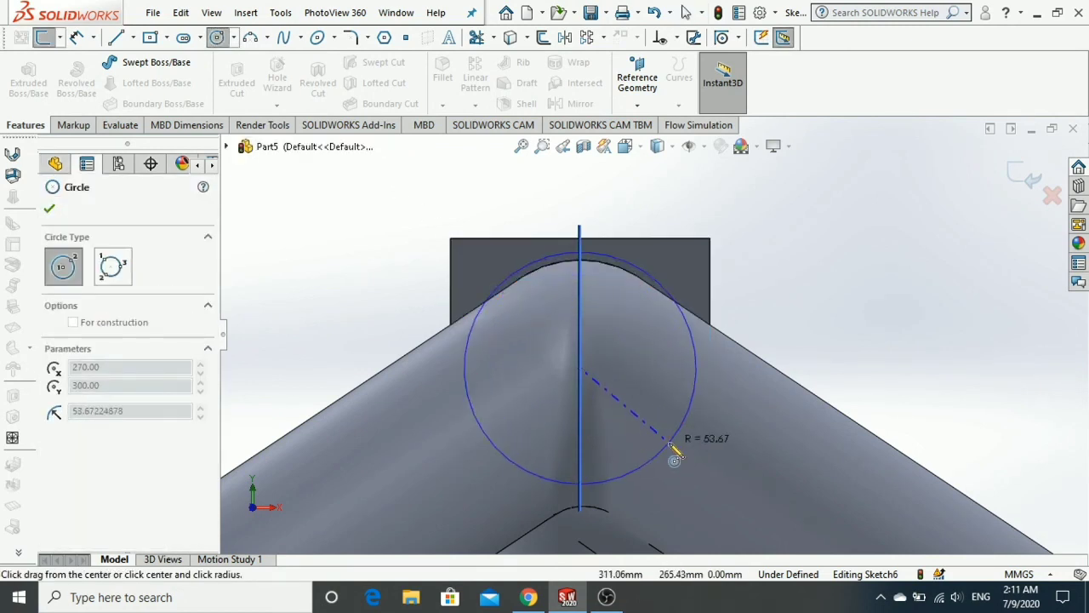
pyautogui.click(659, 442)
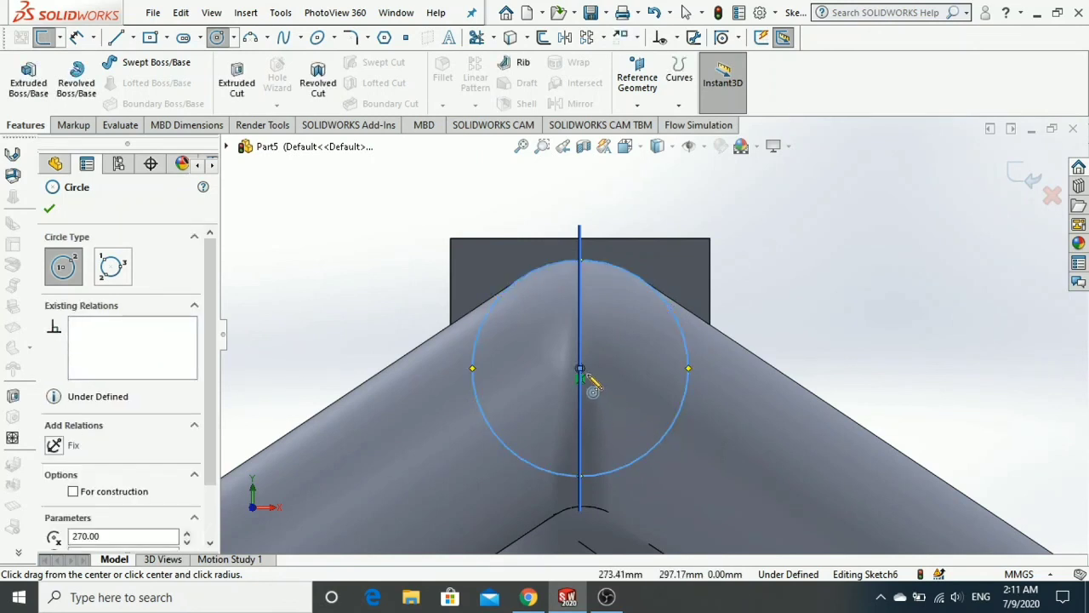
# Step: Draw a second, larger circle about 119 mm in diameter, concentric with the pipe-outline circle on the vertical flange
pyautogui.click(580, 371)
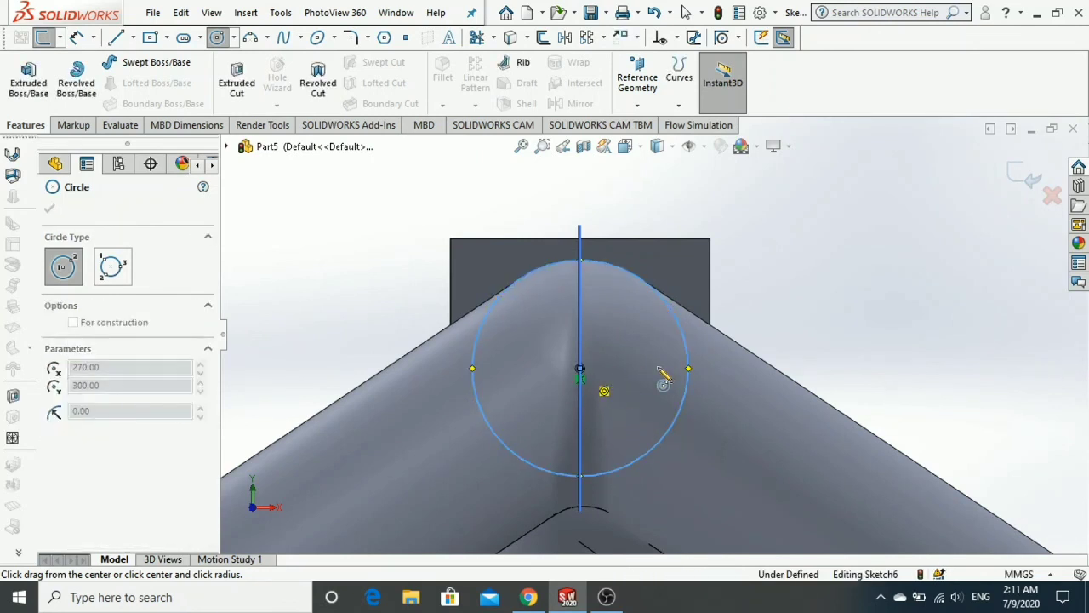
pyautogui.click(708, 387)
pyautogui.press('Escape')
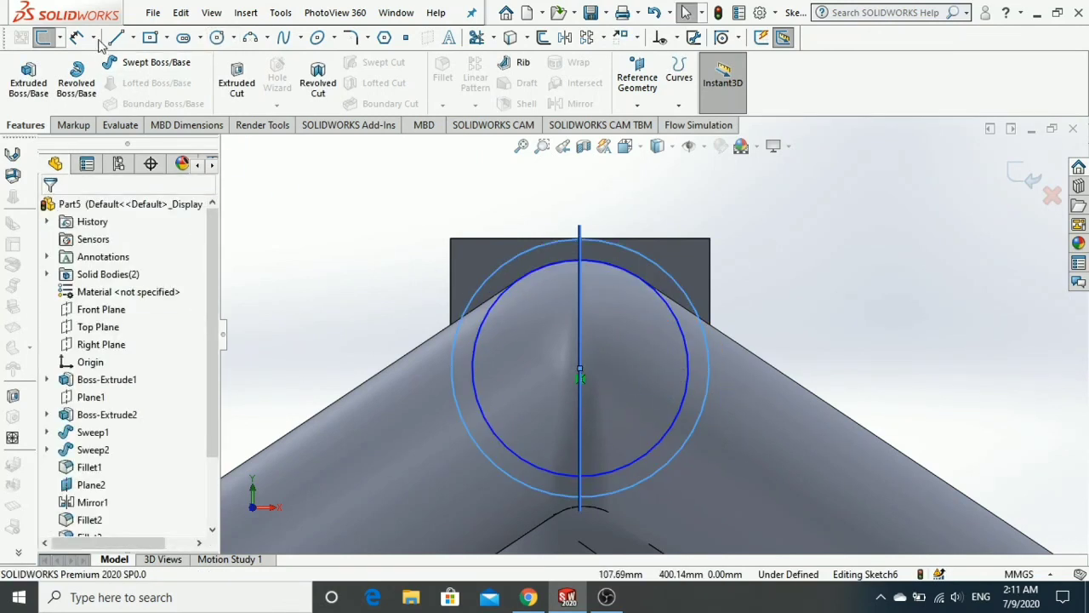
# Step: Dimension the outer circle's diameter and set it to 116 mm
pyautogui.click(77, 38)
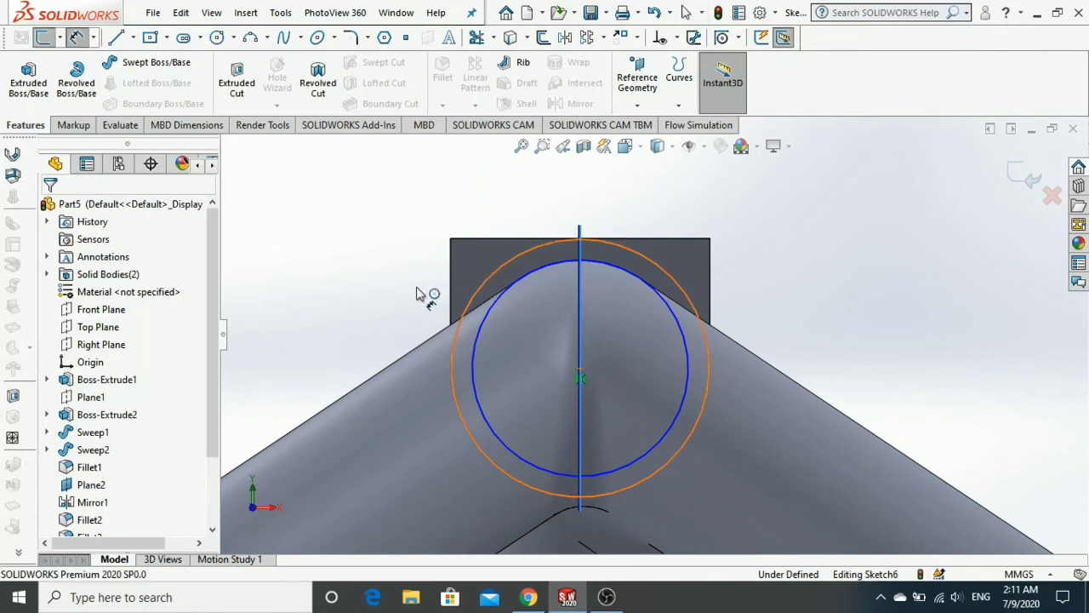
pyautogui.click(417, 294)
pyautogui.click(395, 313)
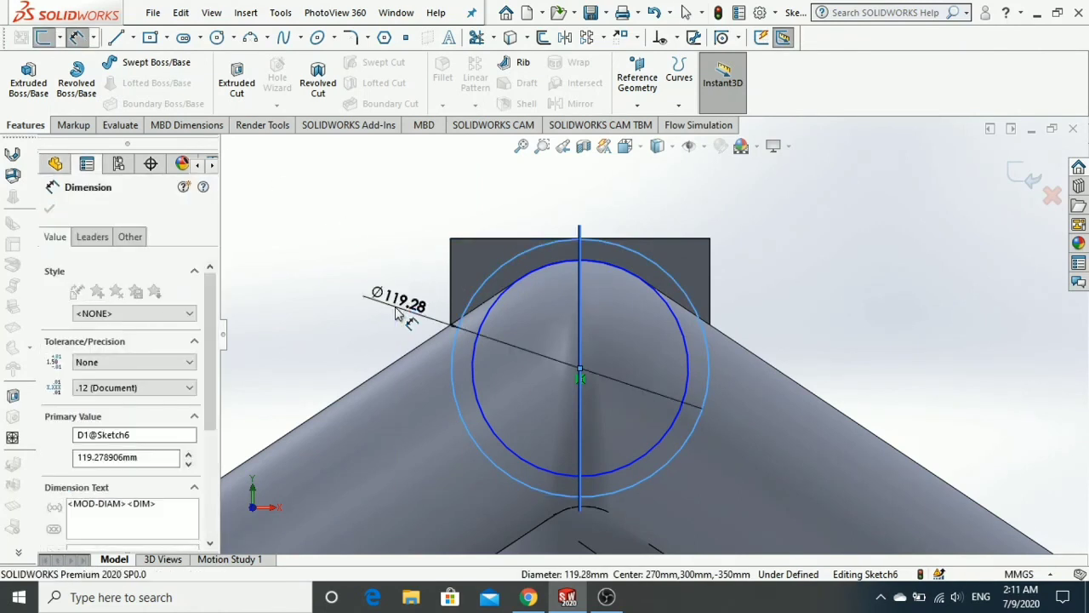
pyautogui.write('116')
pyautogui.press('Return')
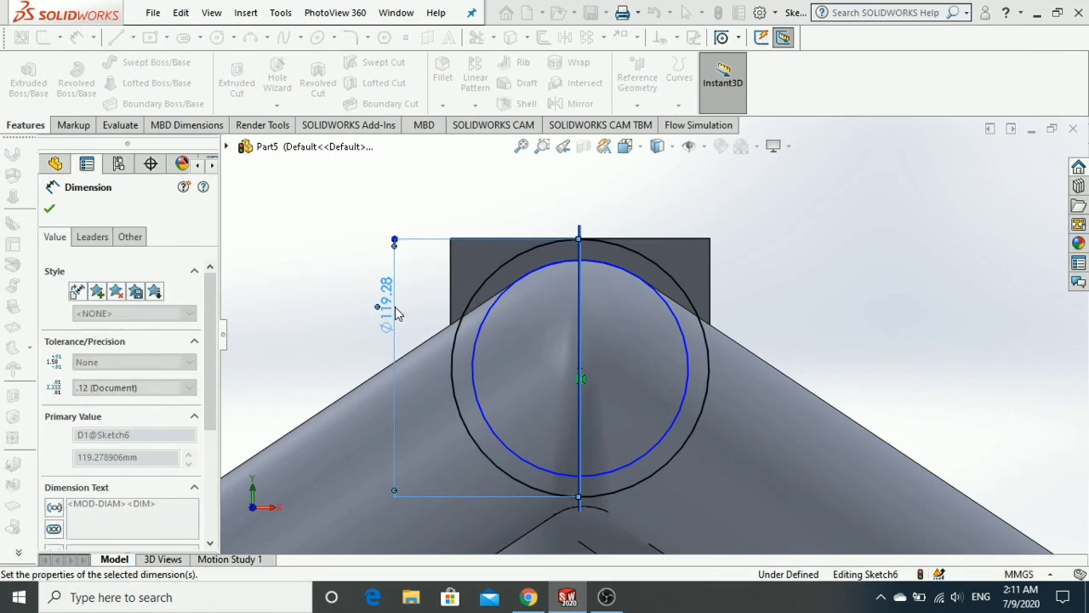
pyautogui.press('Escape')
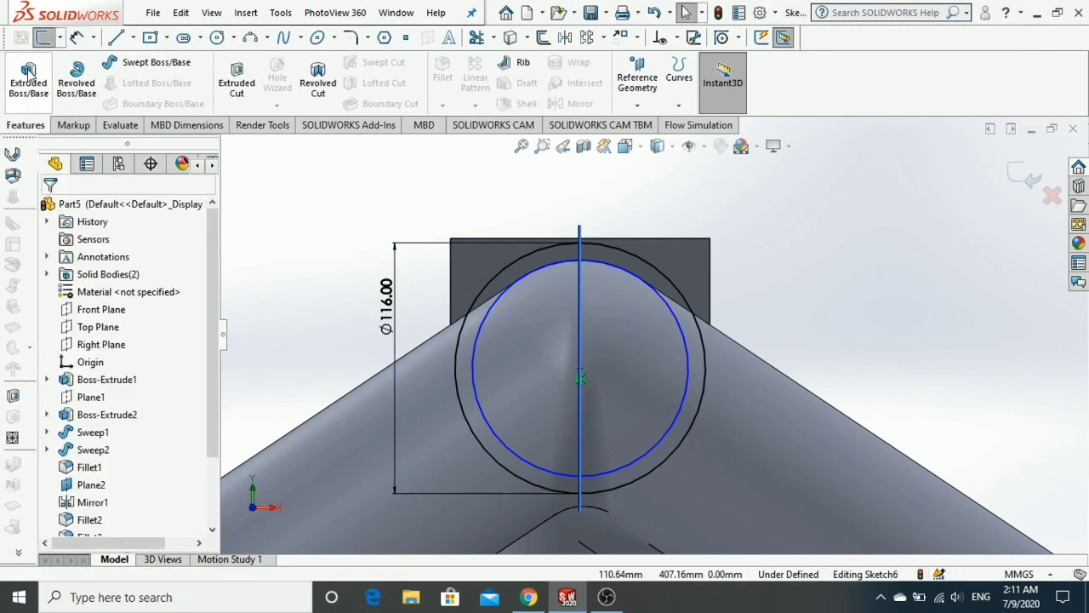
# Step: Extrude the ring profile 20 mm from the vertical flange along the pipe with merged result, and fillet the collar's outer front edge with a 10 mm radius
pyautogui.click(28, 72)
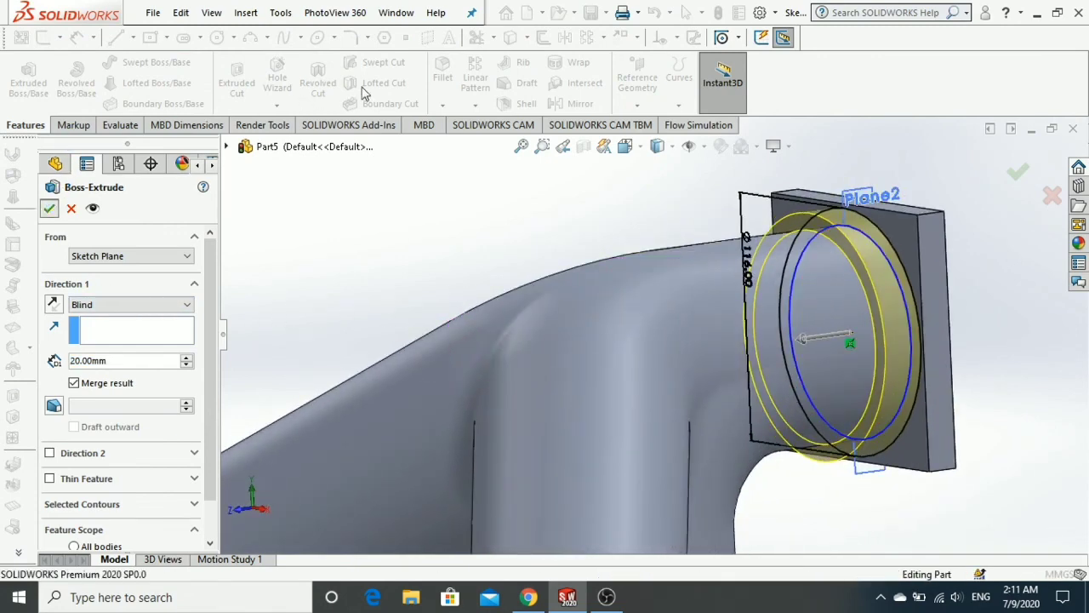
pyautogui.press('Return')
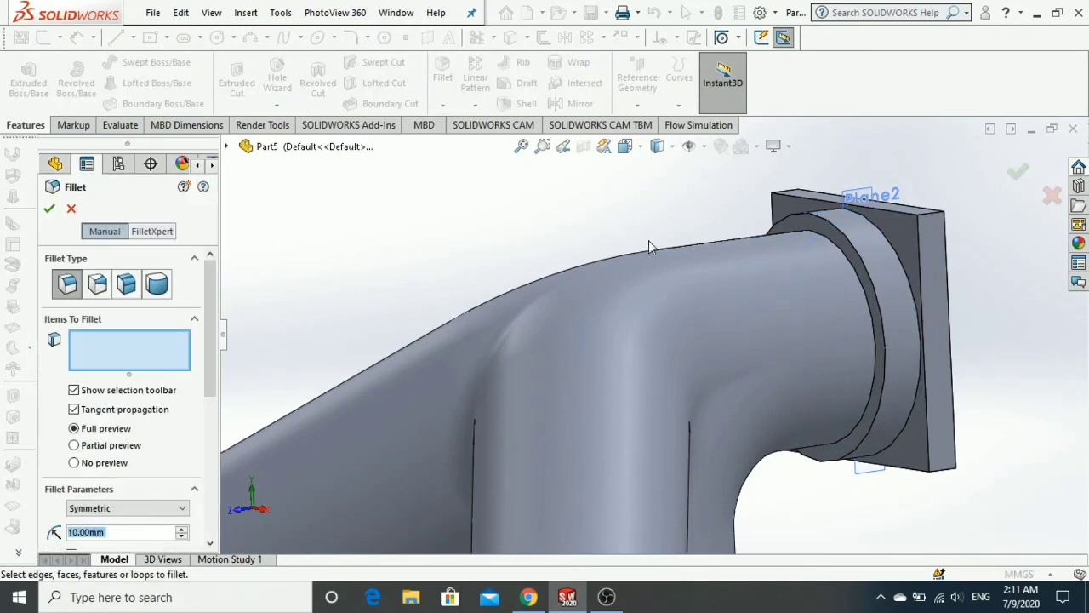
pyautogui.click(839, 230)
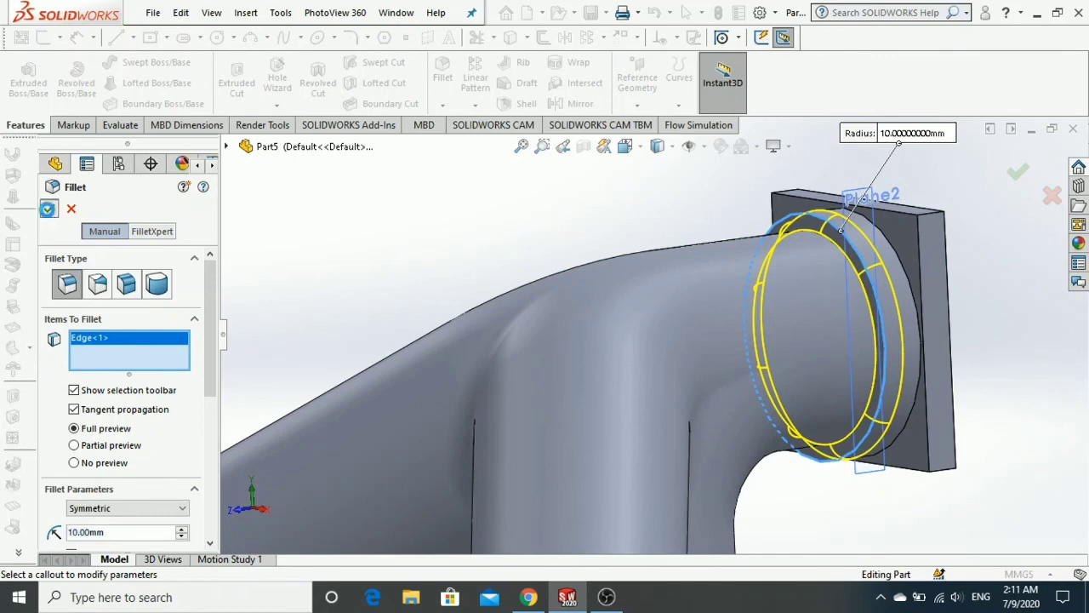
pyautogui.scroll(6, 588, 279)
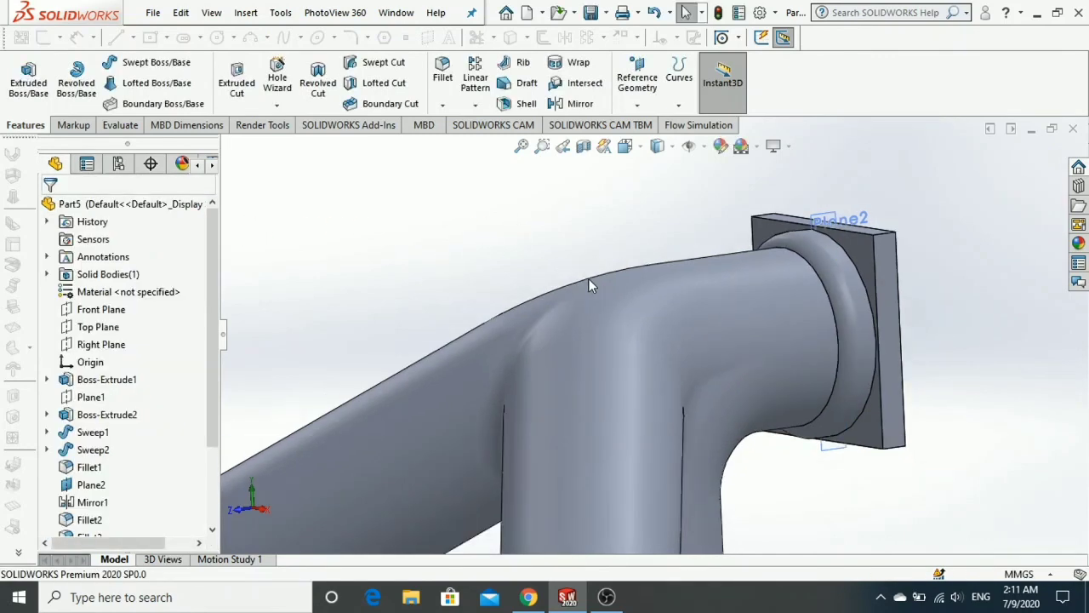
pyautogui.scroll(3, 584, 332)
pyautogui.scroll(-1, 585, 366)
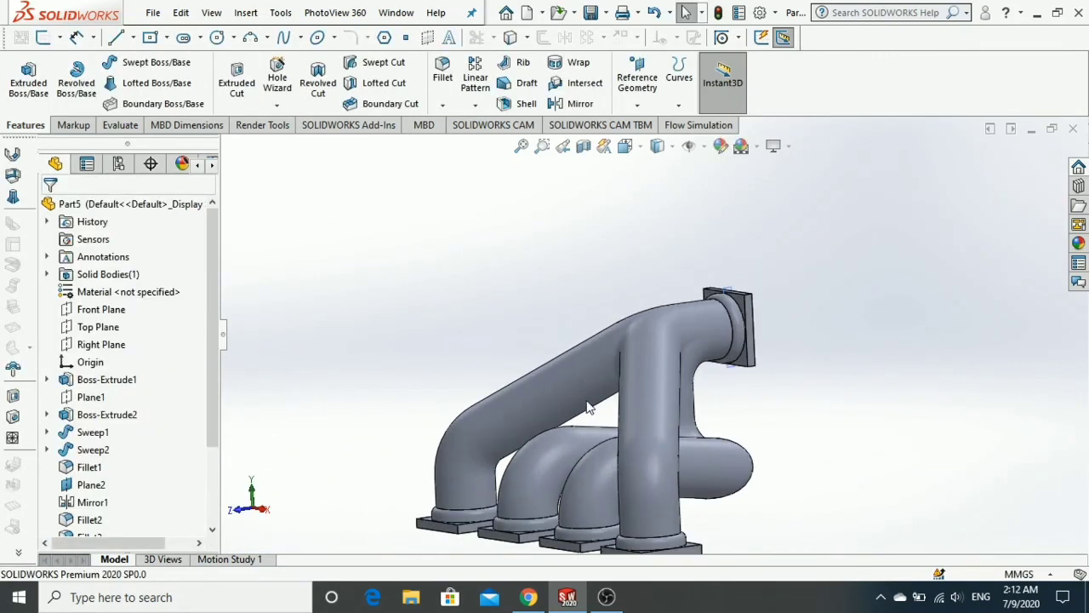
pyautogui.scroll(2, 586, 395)
pyautogui.moveTo(598, 417); pyautogui.dragTo(689, 456, button='middle')
pyautogui.scroll(-2, 691, 452)
pyautogui.scroll(-3, 680, 416)
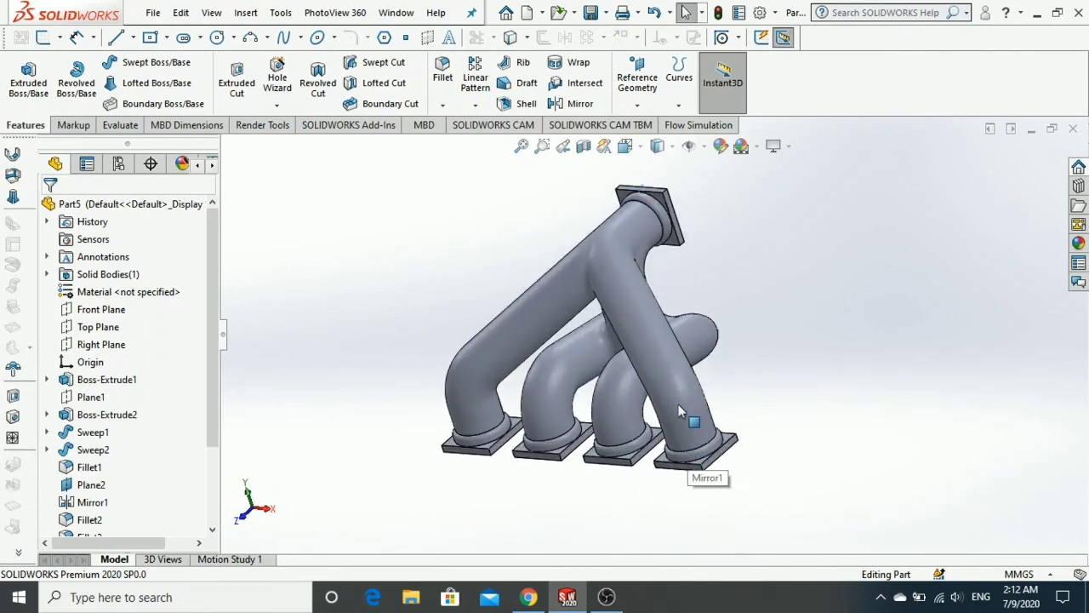